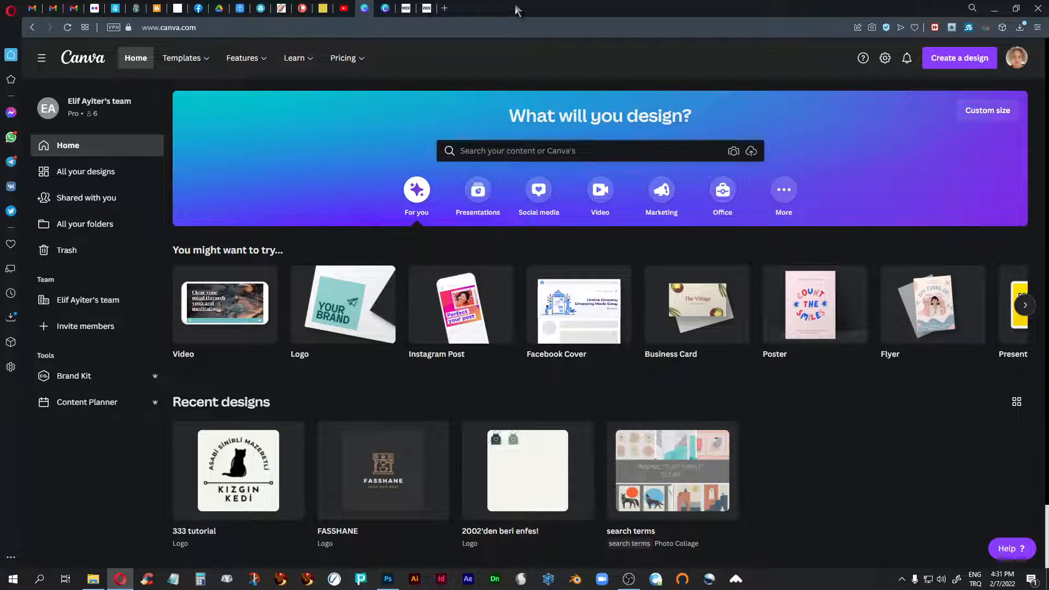
- Open the infographic templates and look through the available designs
mouse_move(191, 61)
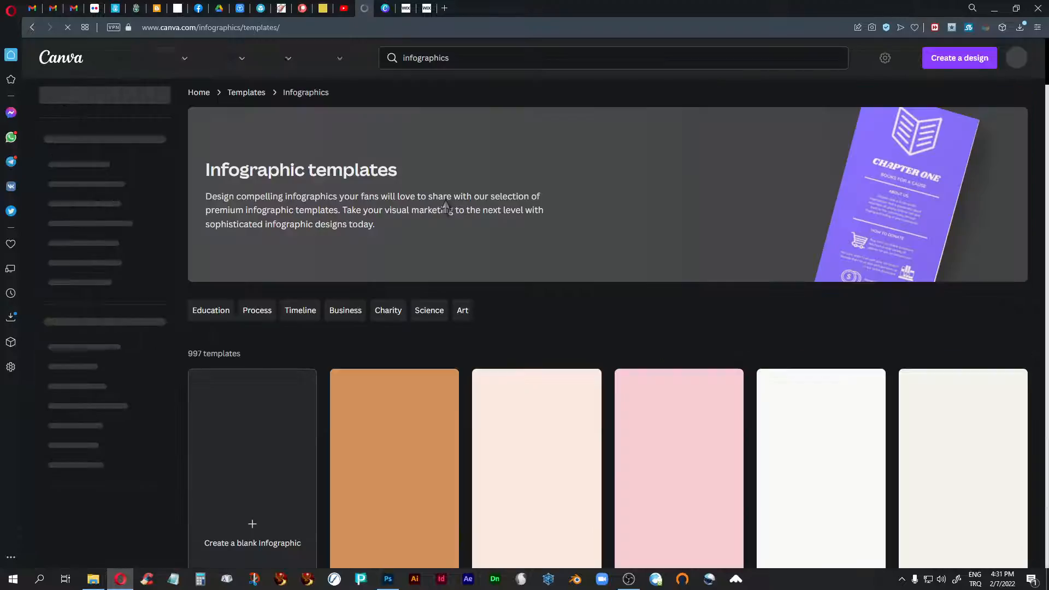
scroll(446, 207, down, 10)
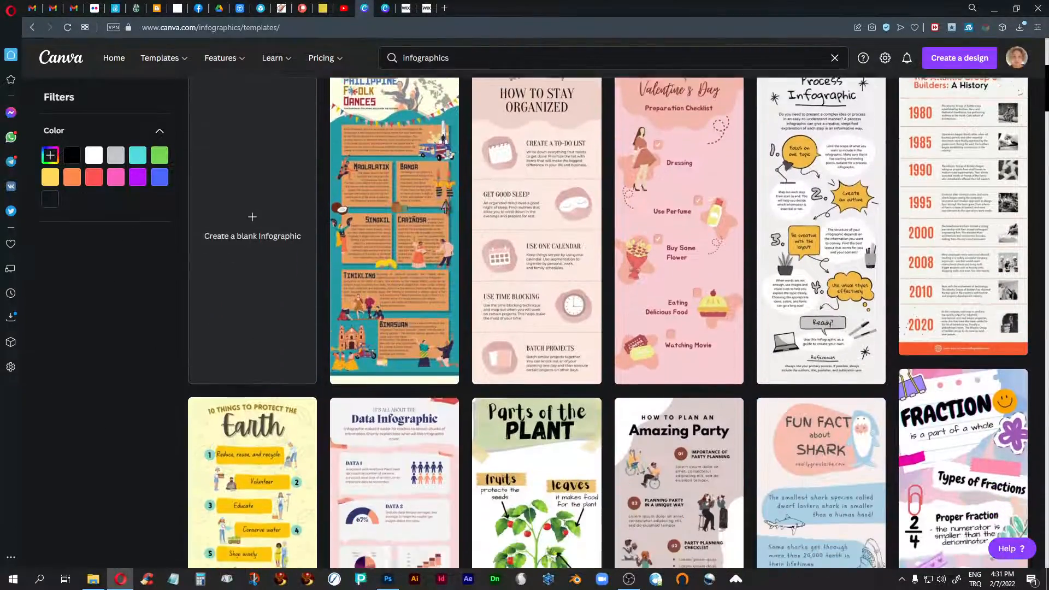
scroll(445, 207, down, 10)
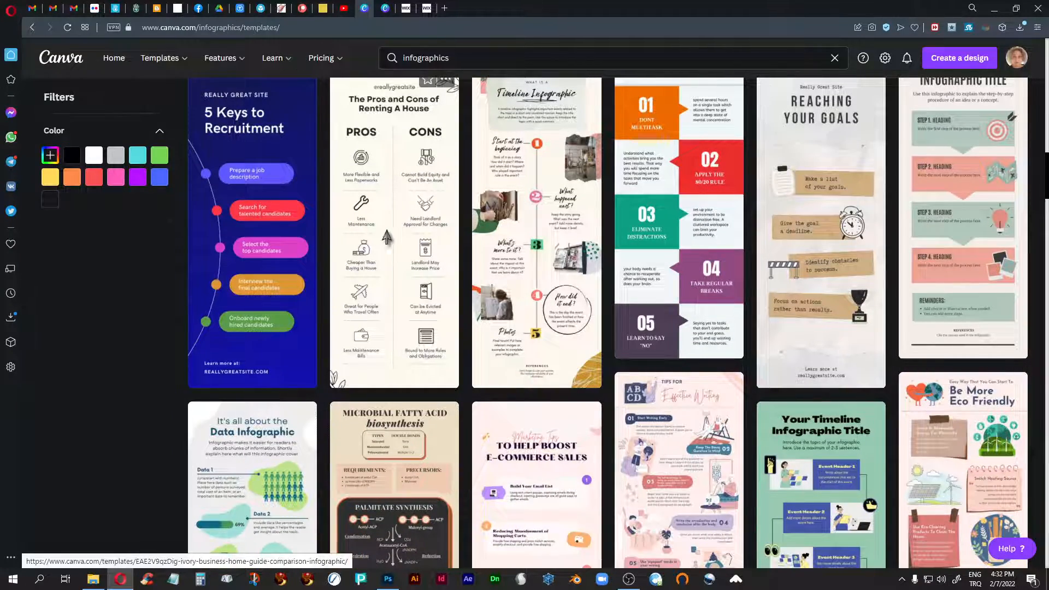
scroll(387, 236, up, 10)
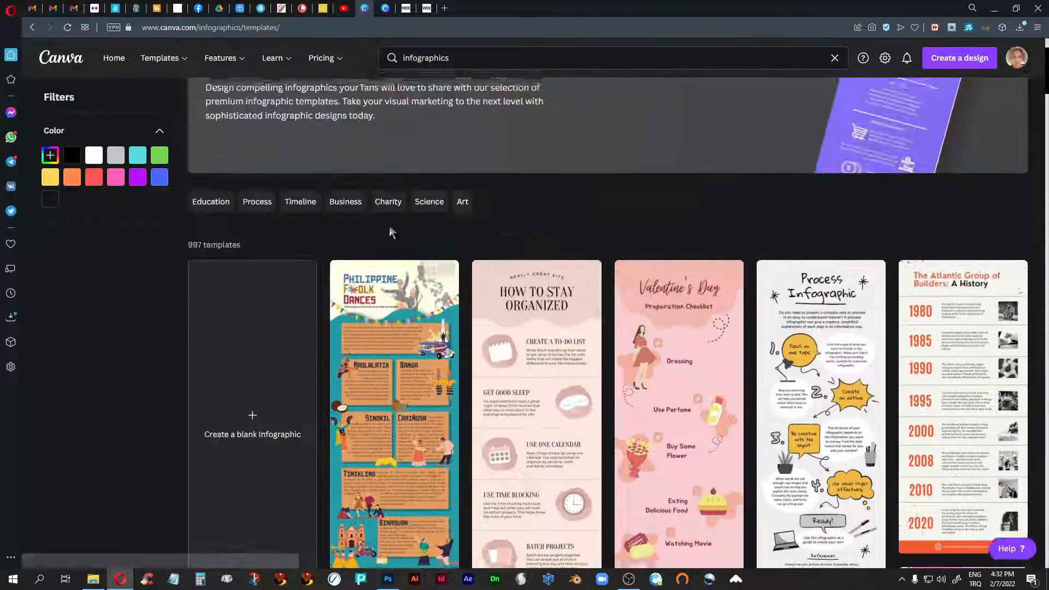
scroll(391, 232, down, 15)
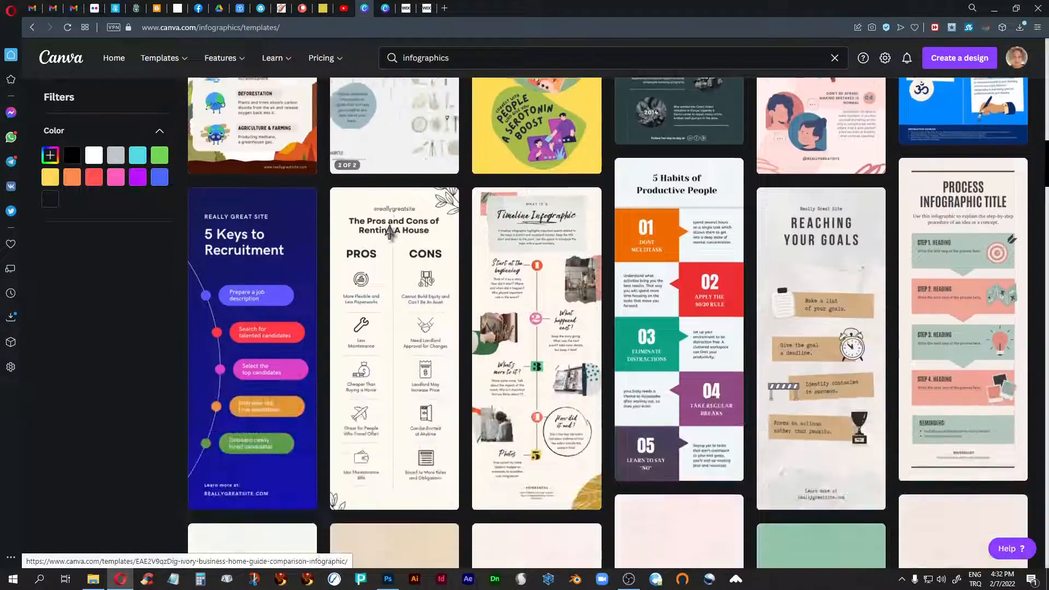
scroll(390, 232, down, 6)
scroll(390, 232, up, 5)
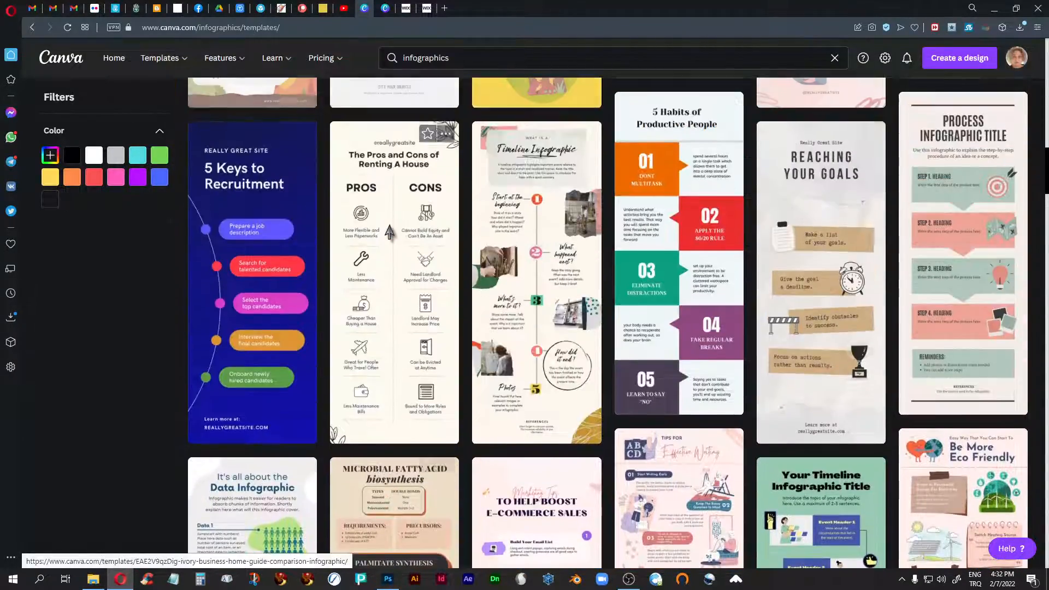
scroll(390, 233, up, 20)
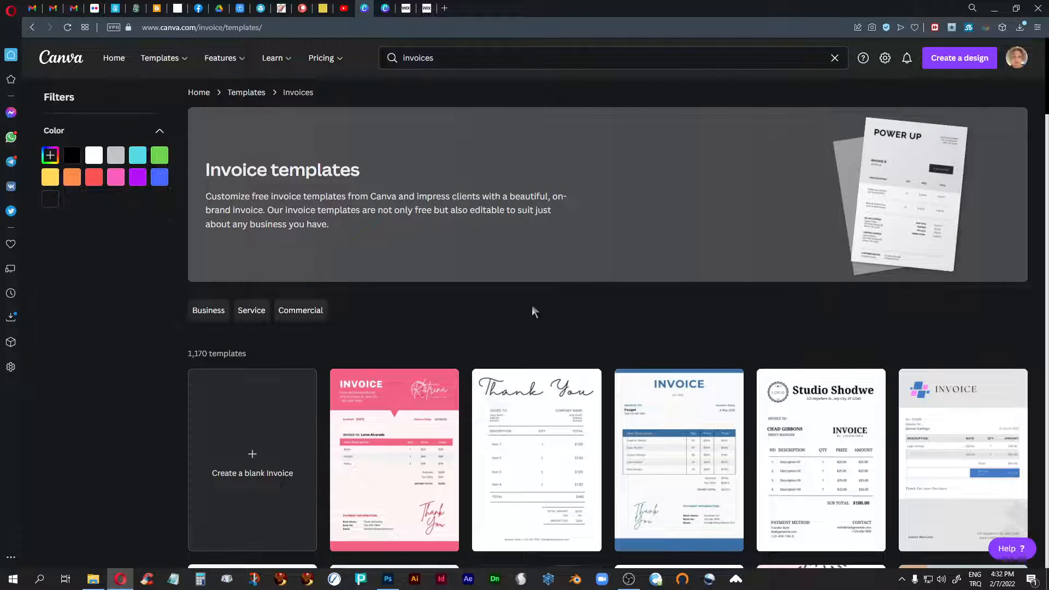
- Look through the invoice template designs
scroll(532, 309, down, 12)
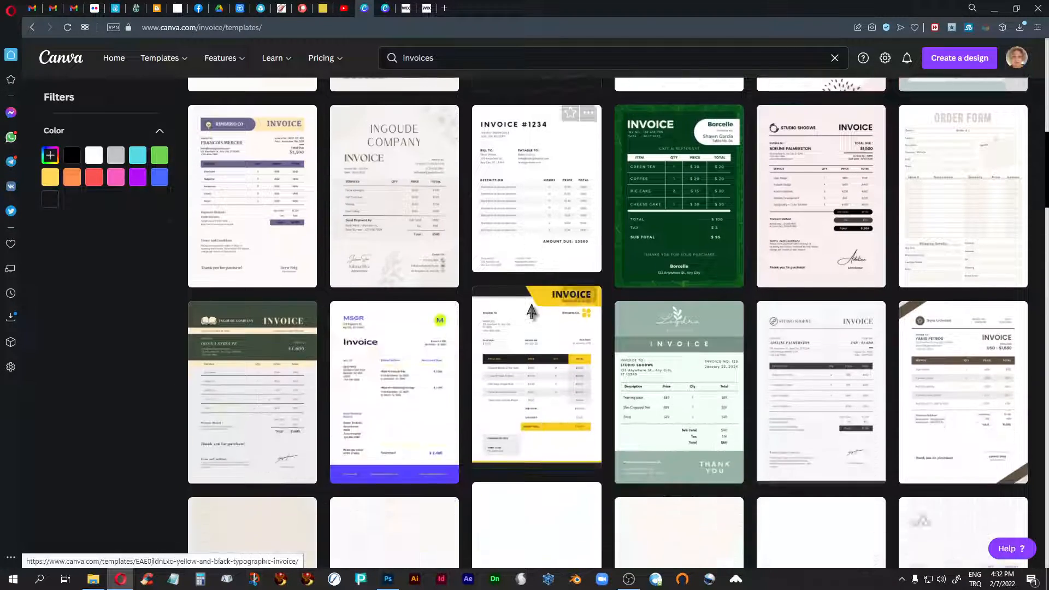
scroll(532, 312, down, 3)
scroll(532, 305, up, 6)
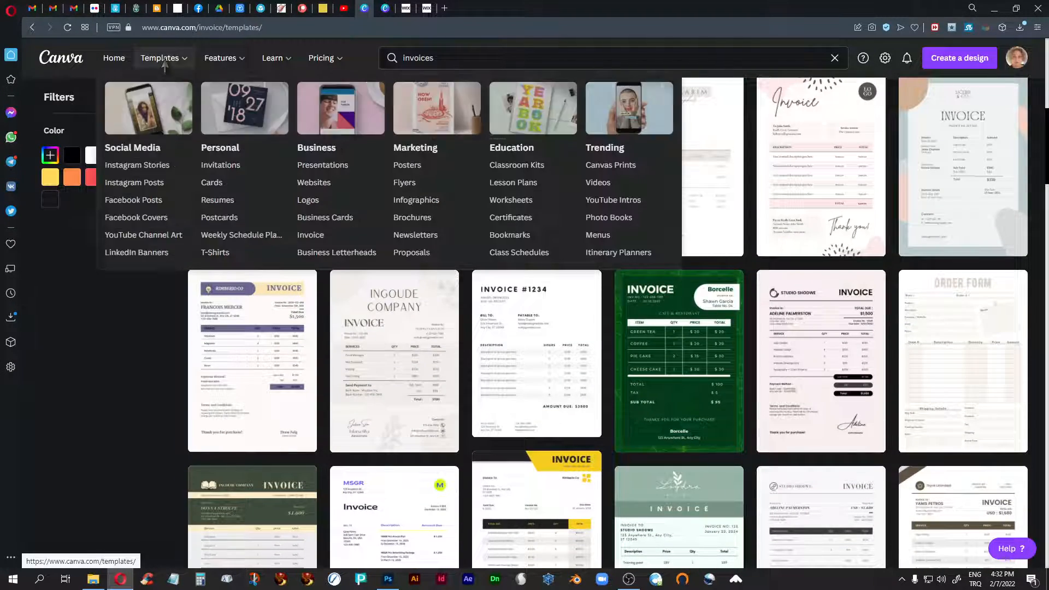
- Open the brochure templates and look through the trifold designs
click(416, 224)
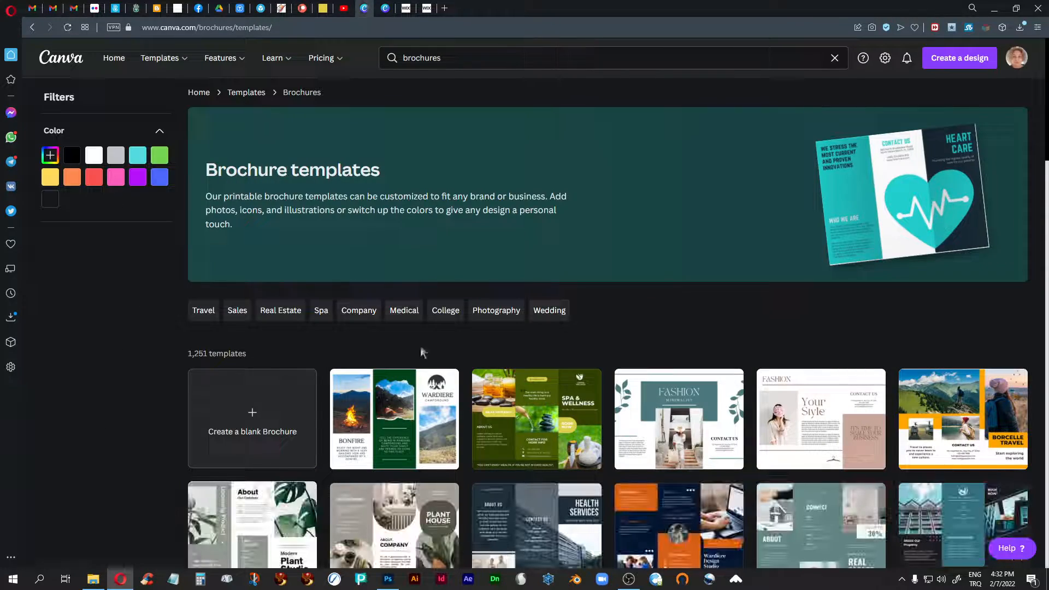
scroll(454, 370, down, 15)
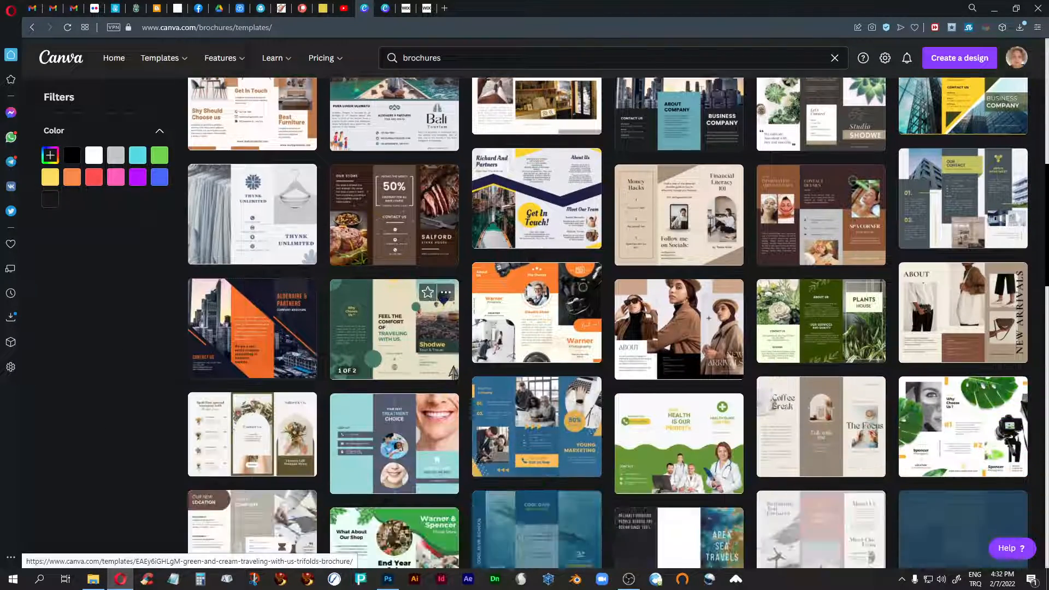
scroll(454, 372, down, 5)
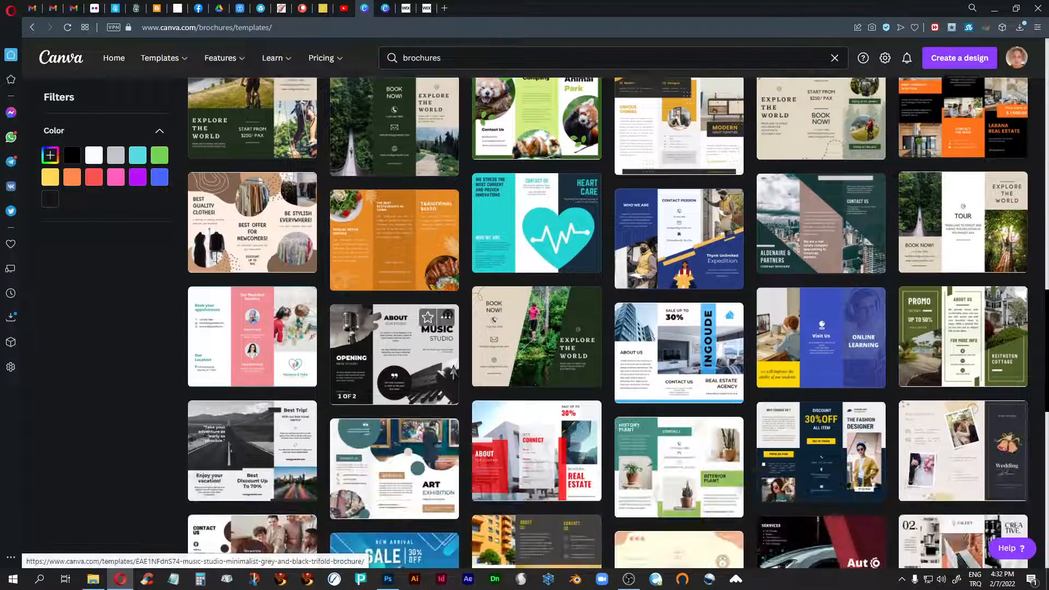
scroll(453, 373, up, 4)
scroll(454, 374, up, 15)
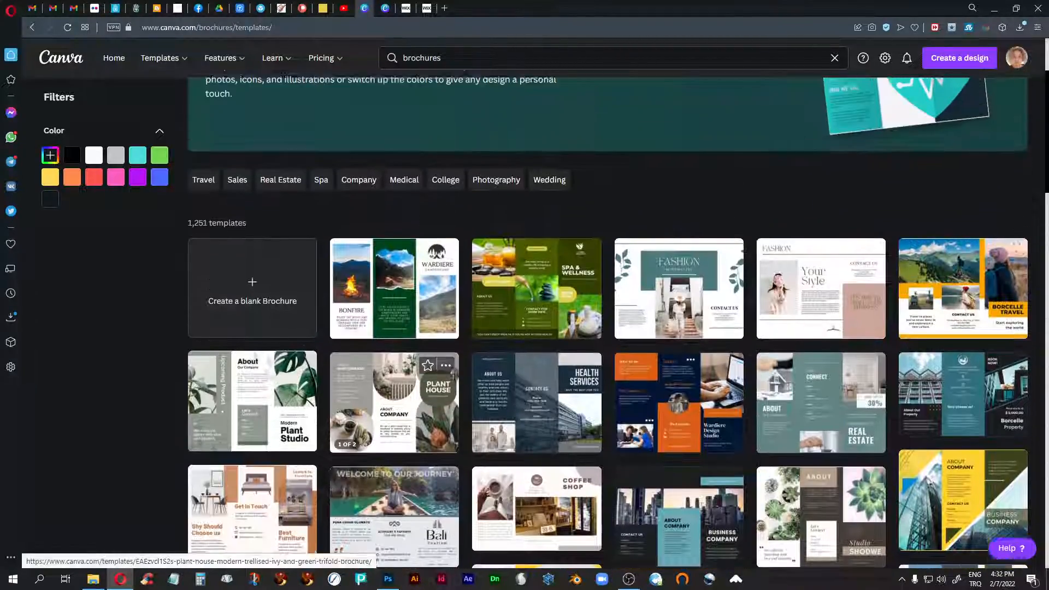
scroll(454, 373, down, 9)
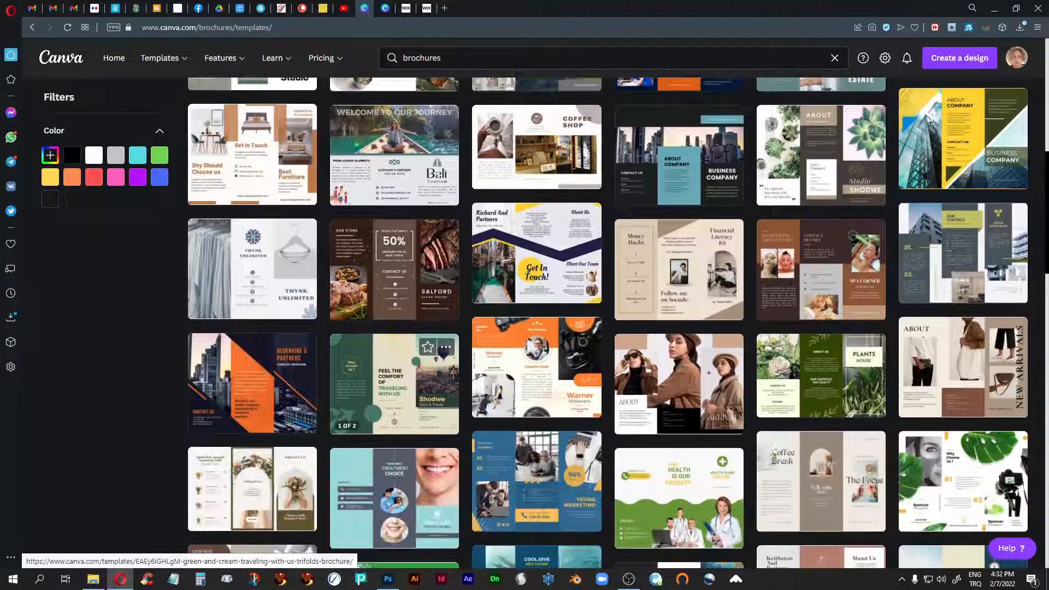
- Open the White and Dark Gray Professional Apartment Trifold Brochure template for editing and select its text blocks and accent line on page 1
click(1005, 219)
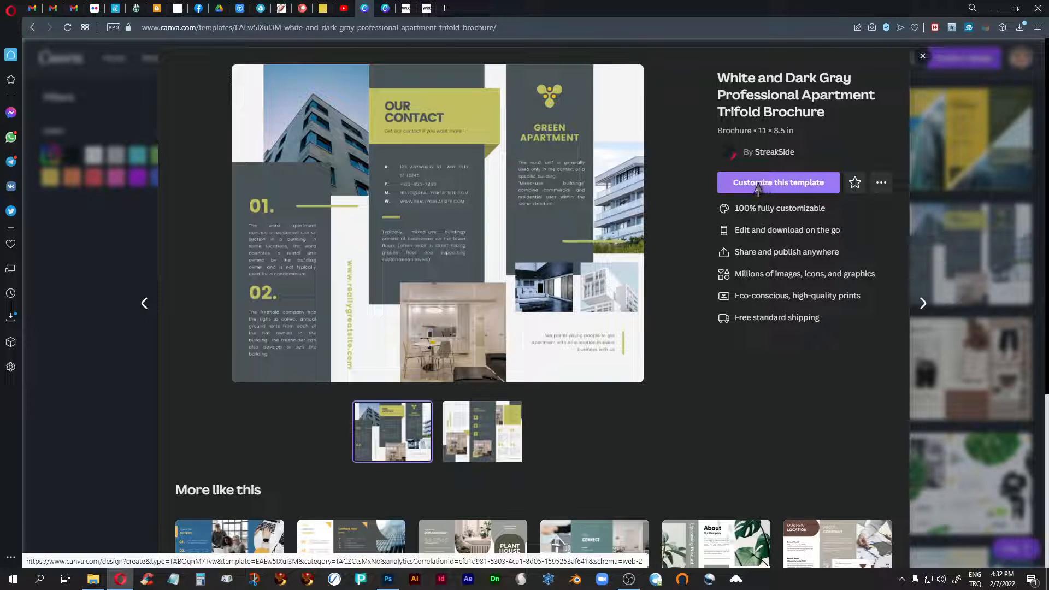
click(732, 183)
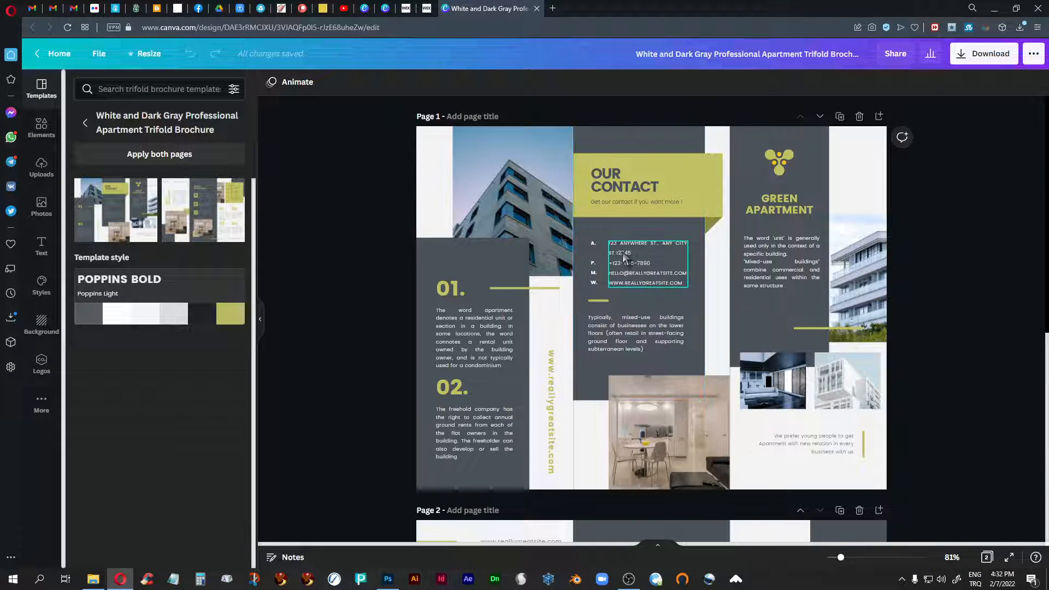
click(629, 258)
click(476, 336)
click(647, 336)
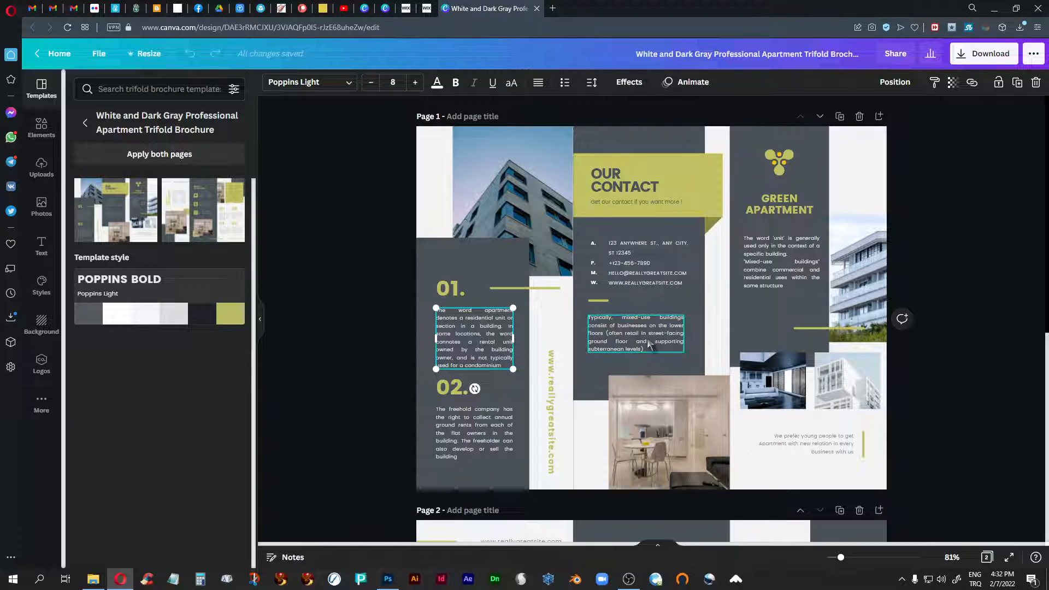
click(476, 328)
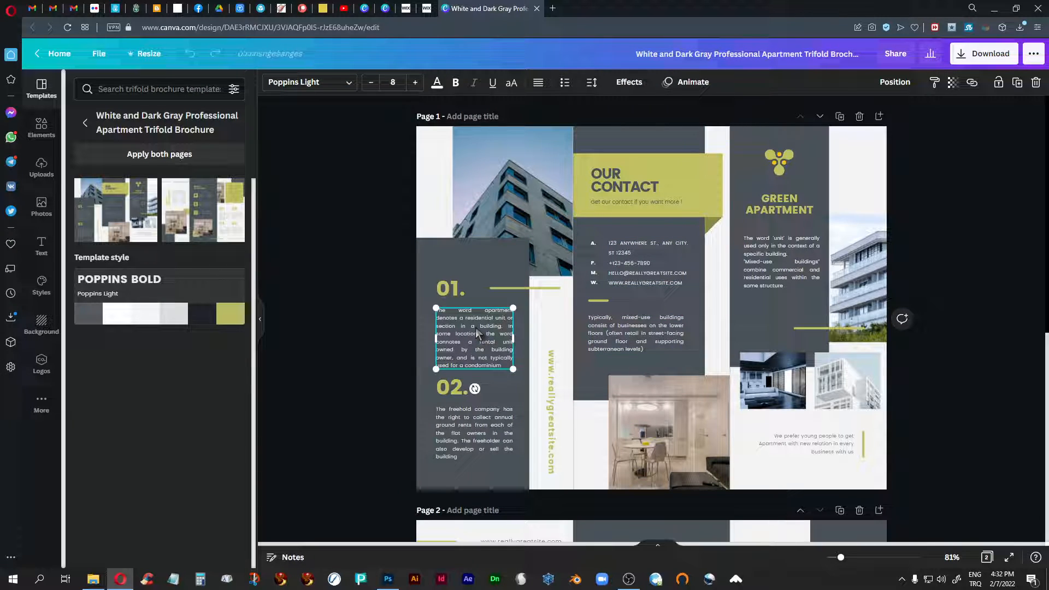
click(533, 290)
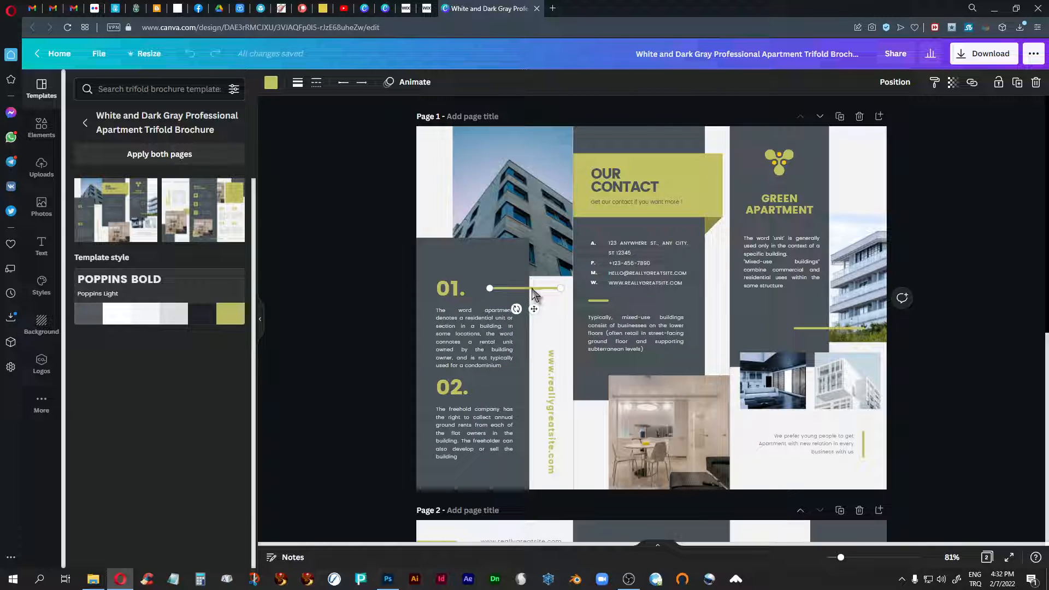
- Move the "01." heading together with its accent line slightly higher above its paragraph on page 1
shift+click(457, 295)
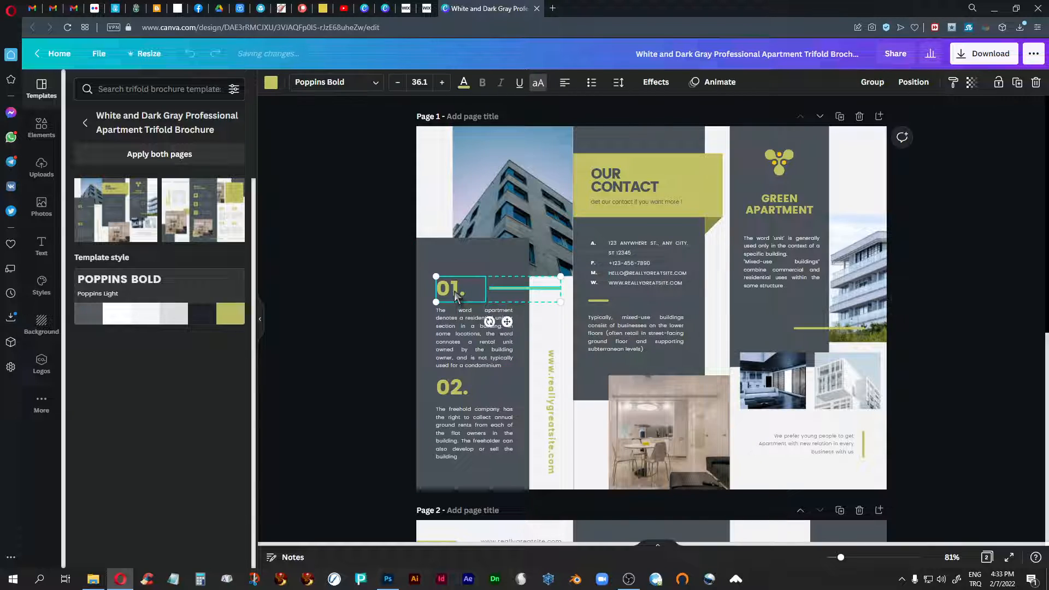
key(shift+Up)
key(shift+Up)
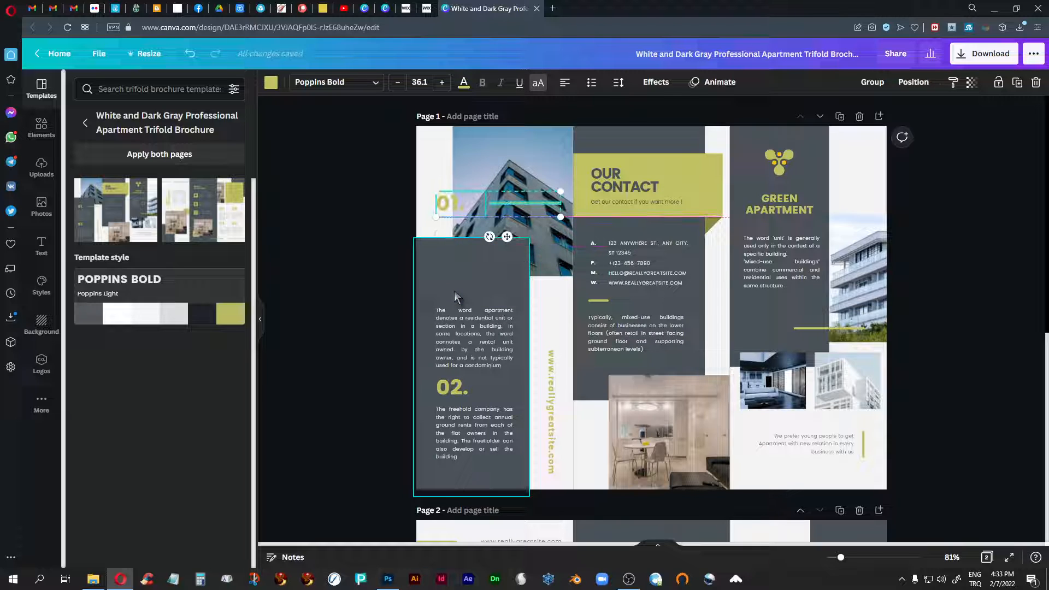
key(shift+Down)
key(shift+Down)
key(shift+Up)
key(shift+Up)
key(shift+Up)
key(shift+Up)
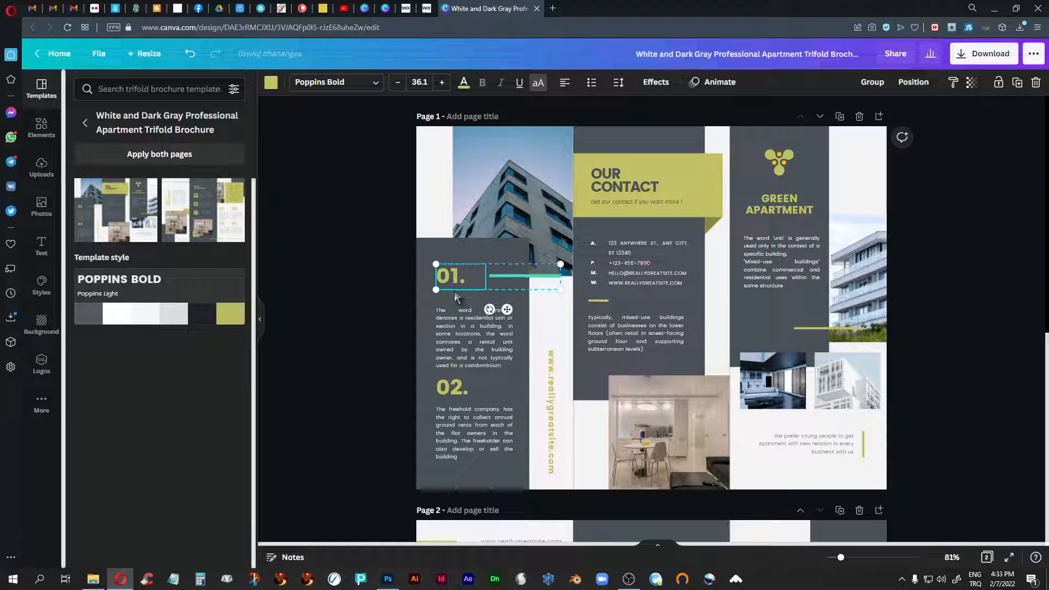
click(360, 277)
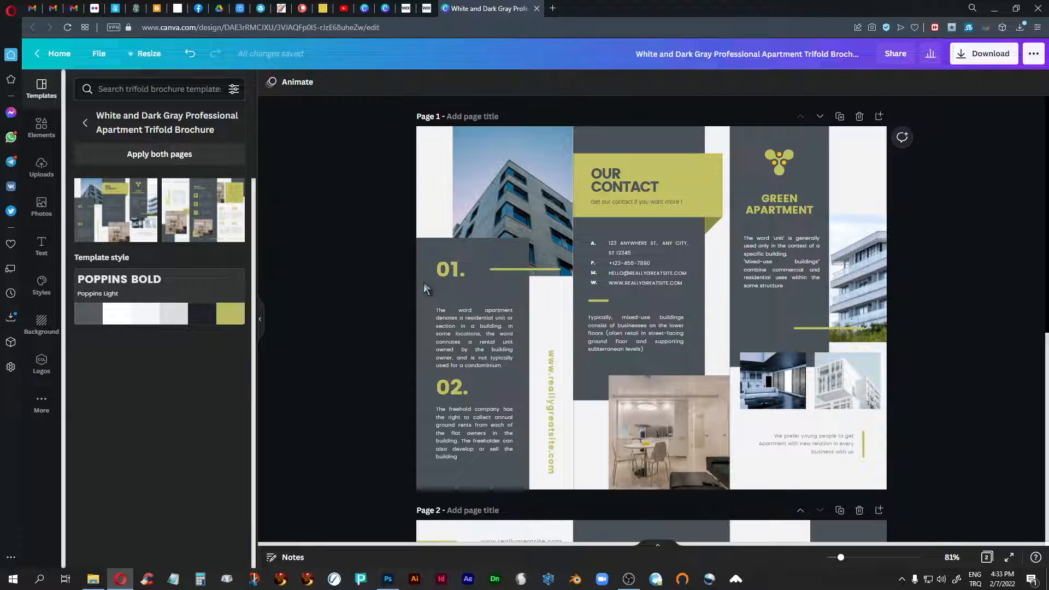
- View the fonts available for the "01." heading text, then select the building photo above it
click(445, 270)
click(445, 269)
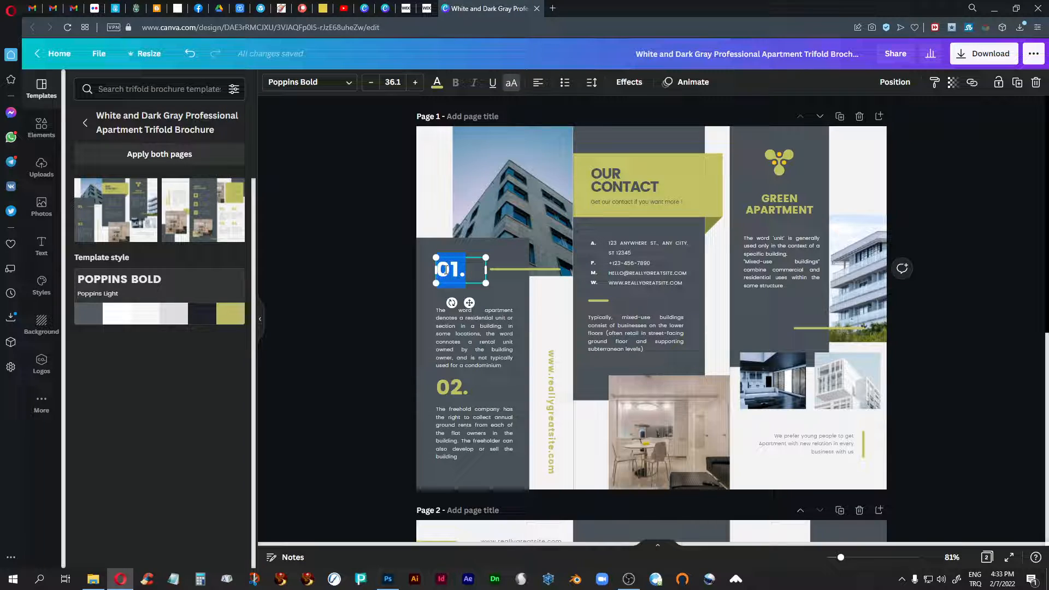
click(348, 83)
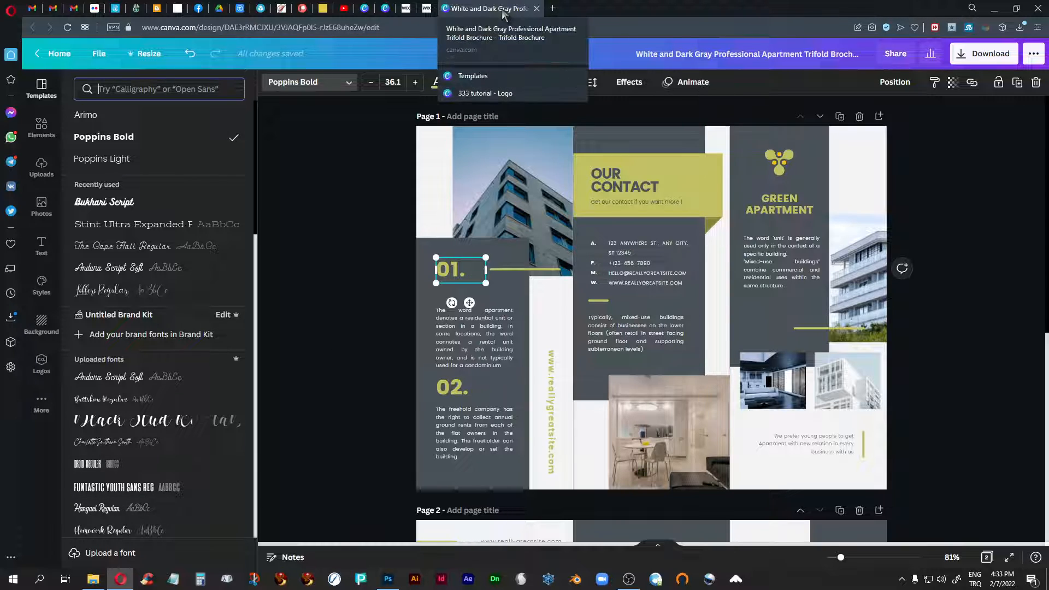
click(557, 147)
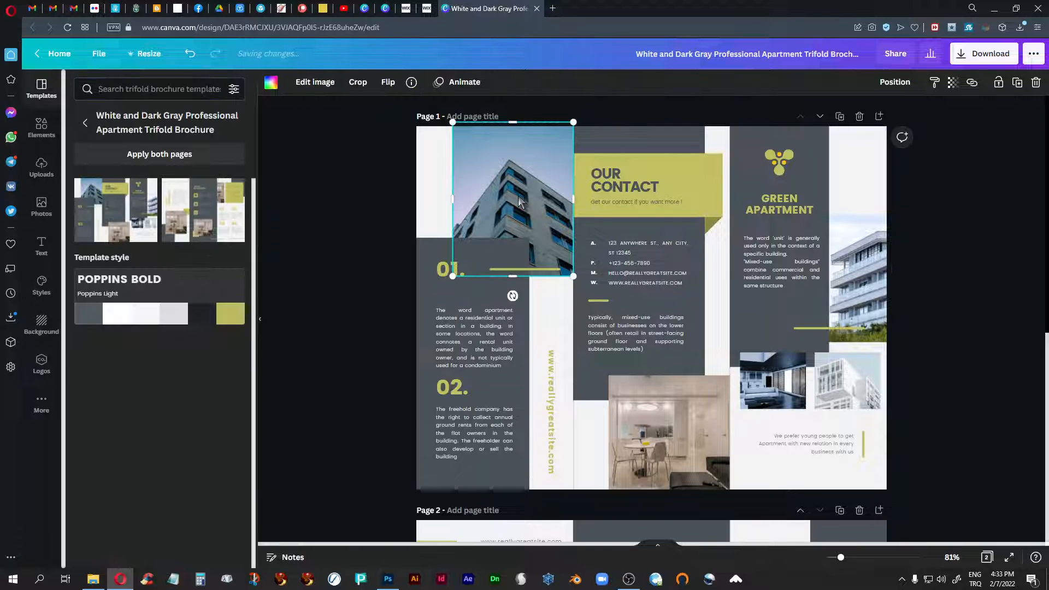
- Close the brochure design and its template preview to return to the beginning of the brochure templates page
click(537, 8)
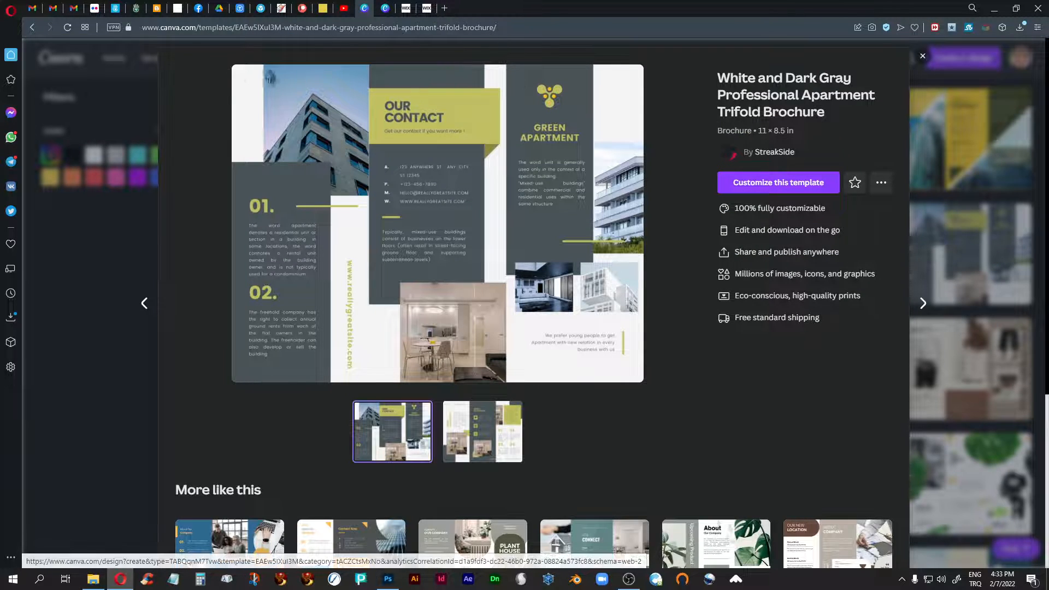
click(922, 57)
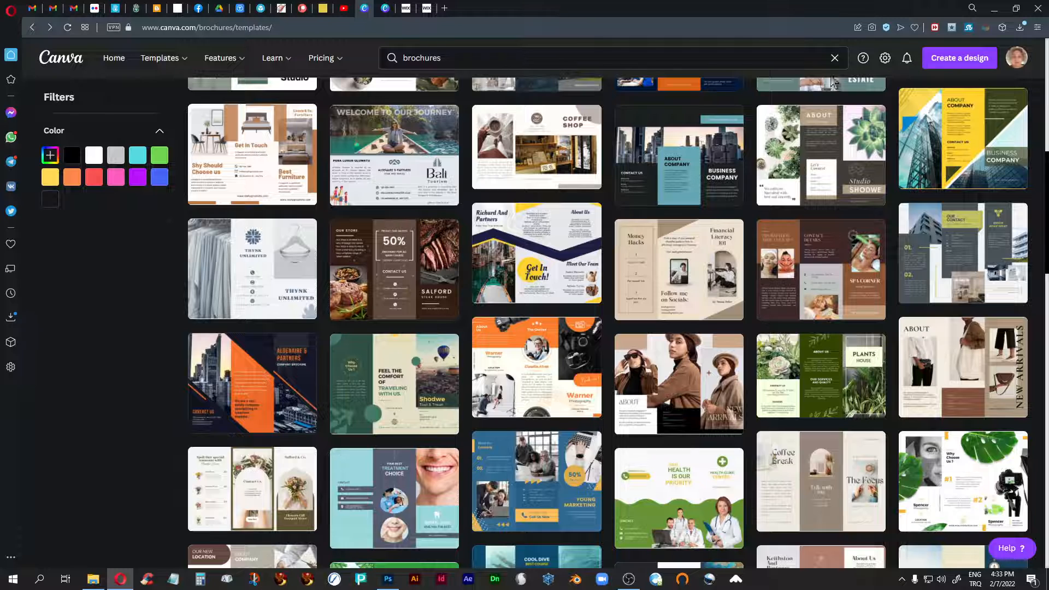
scroll(284, 295, up, 5)
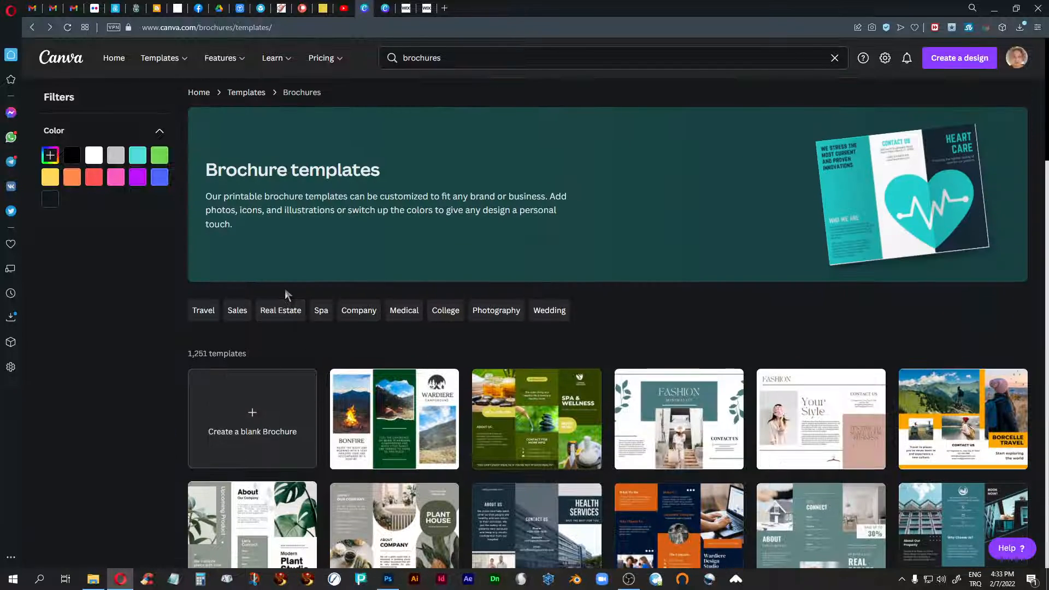
- Open the Instagram post templates and look through the available designs
mouse_move(164, 66)
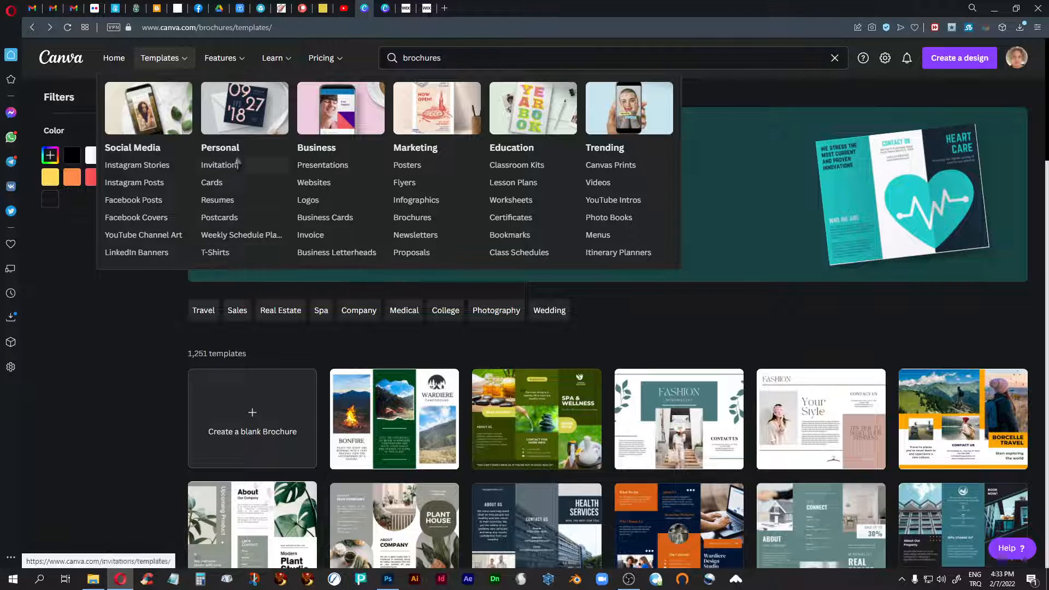
click(127, 183)
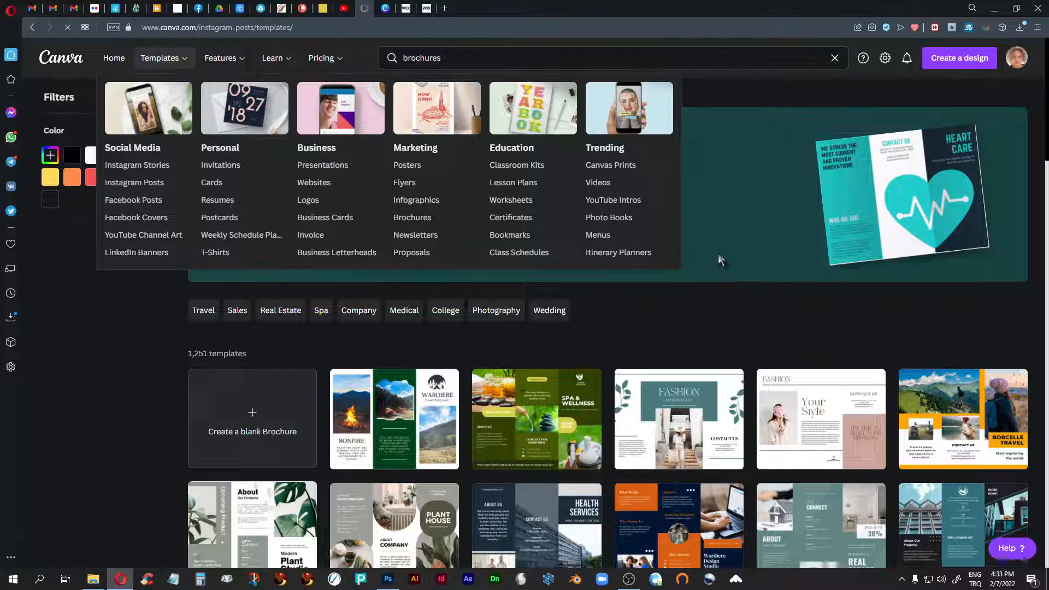
scroll(633, 293, down, 7)
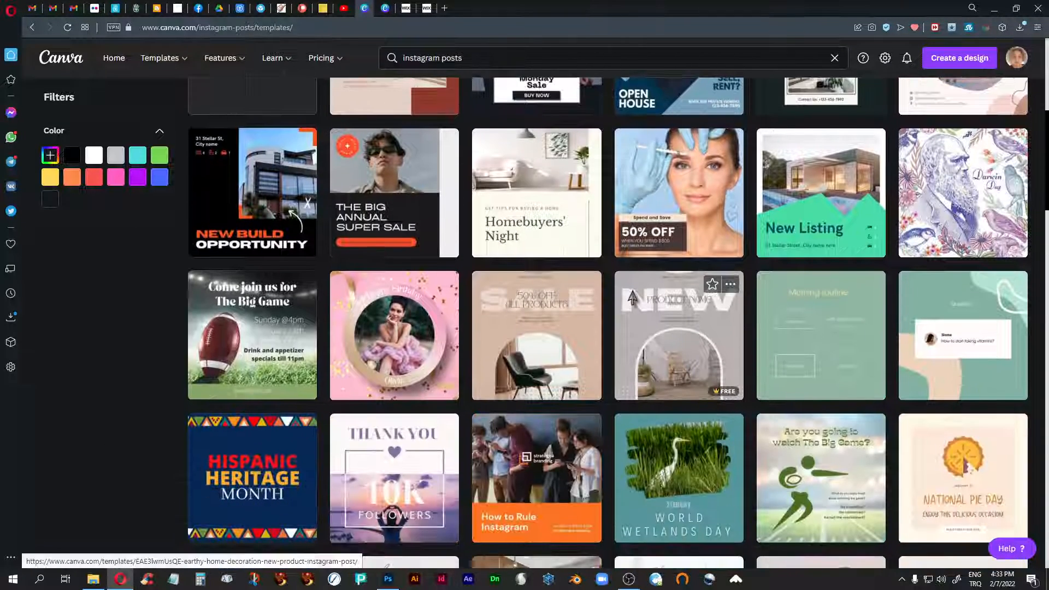
scroll(633, 298, down, 14)
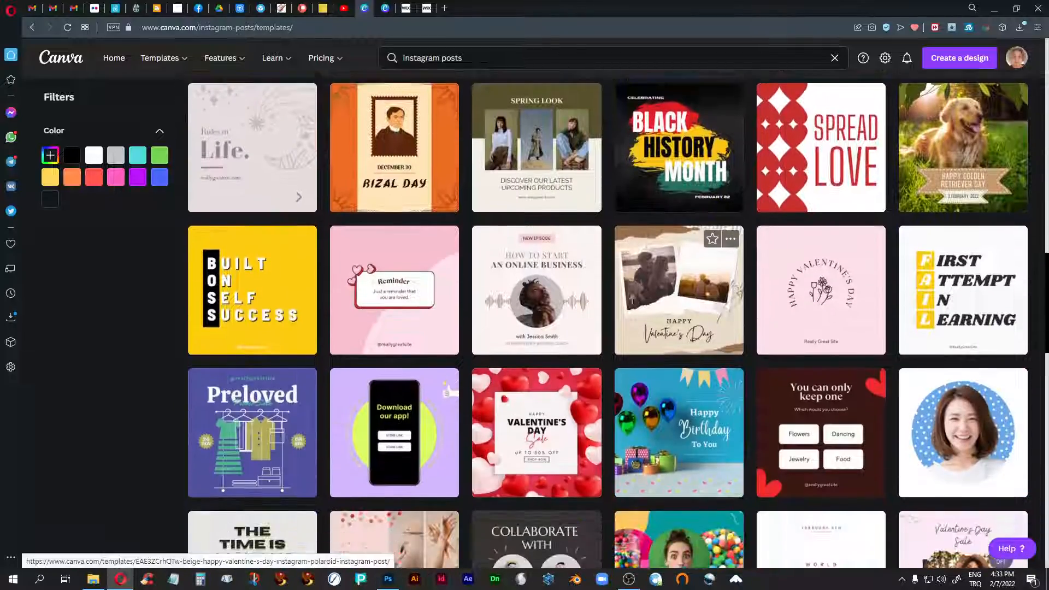
scroll(633, 298, up, 20)
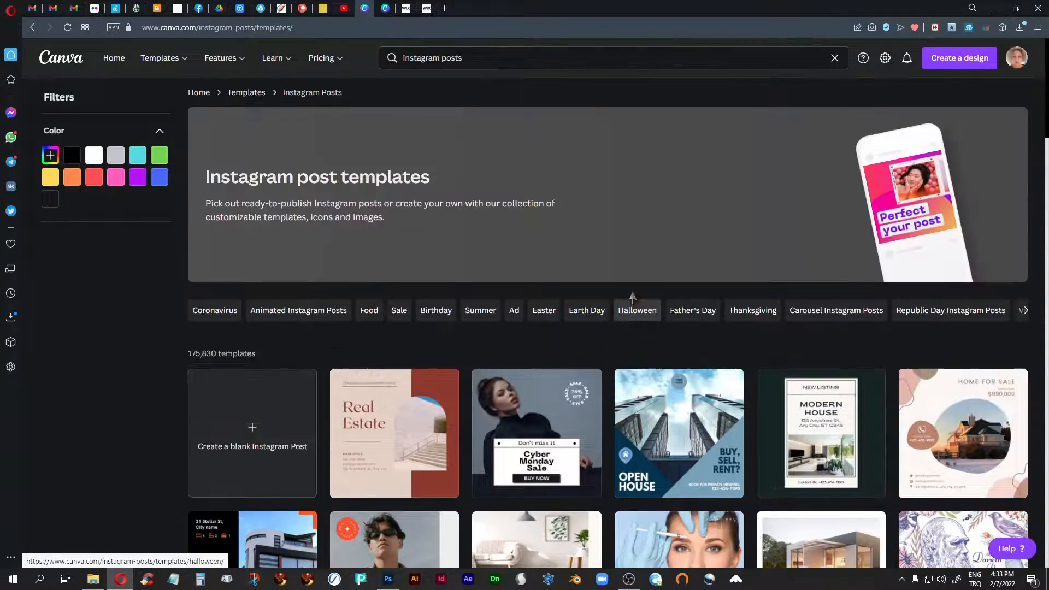
scroll(632, 298, down, 3)
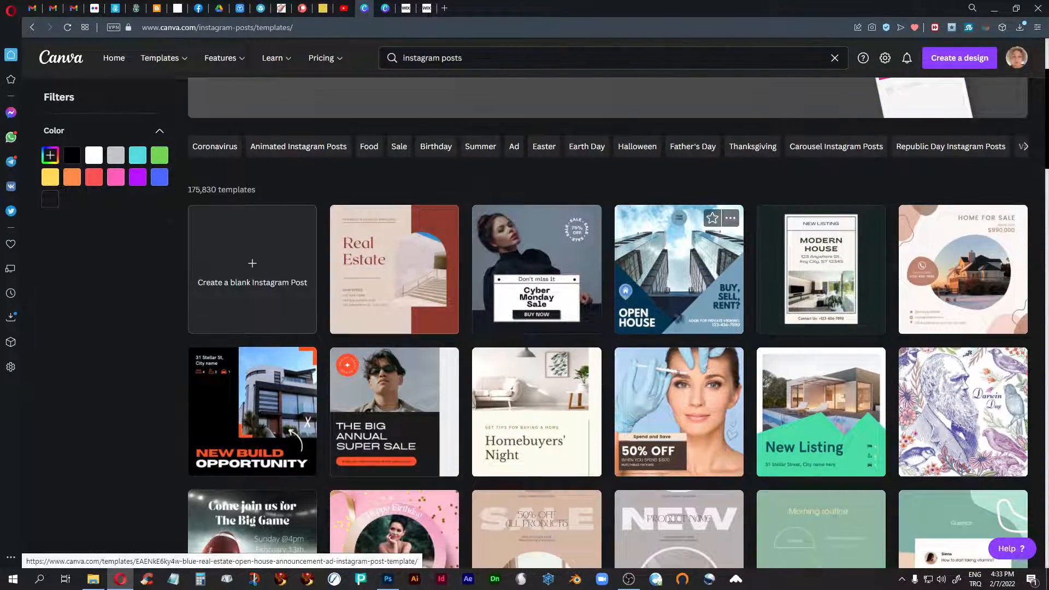
- Look further through the Instagram post designs, then return to the beginning of the templates page
scroll(637, 319, down, 2)
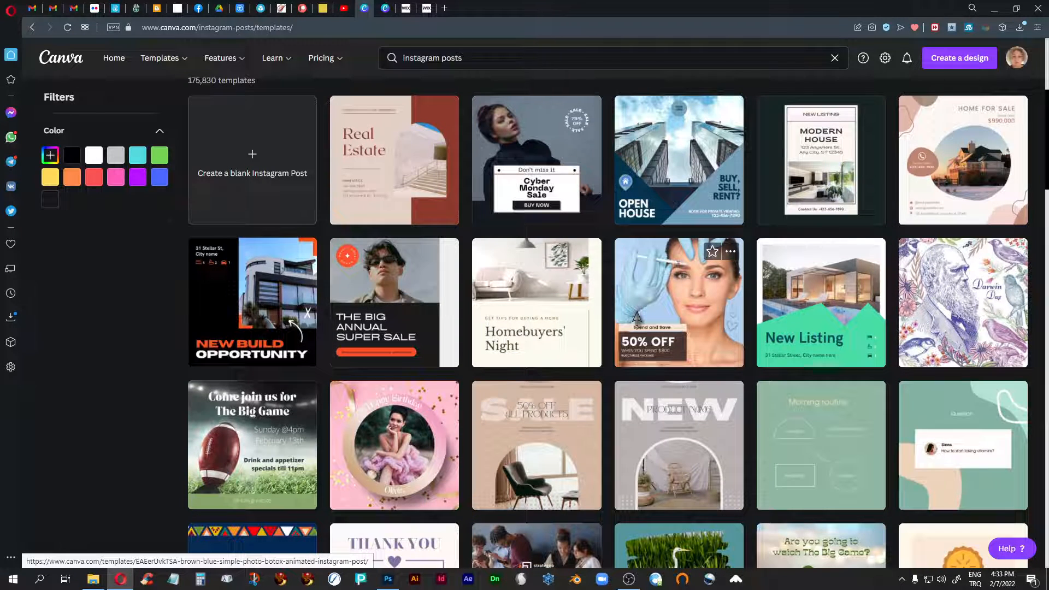
scroll(637, 318, up, 2)
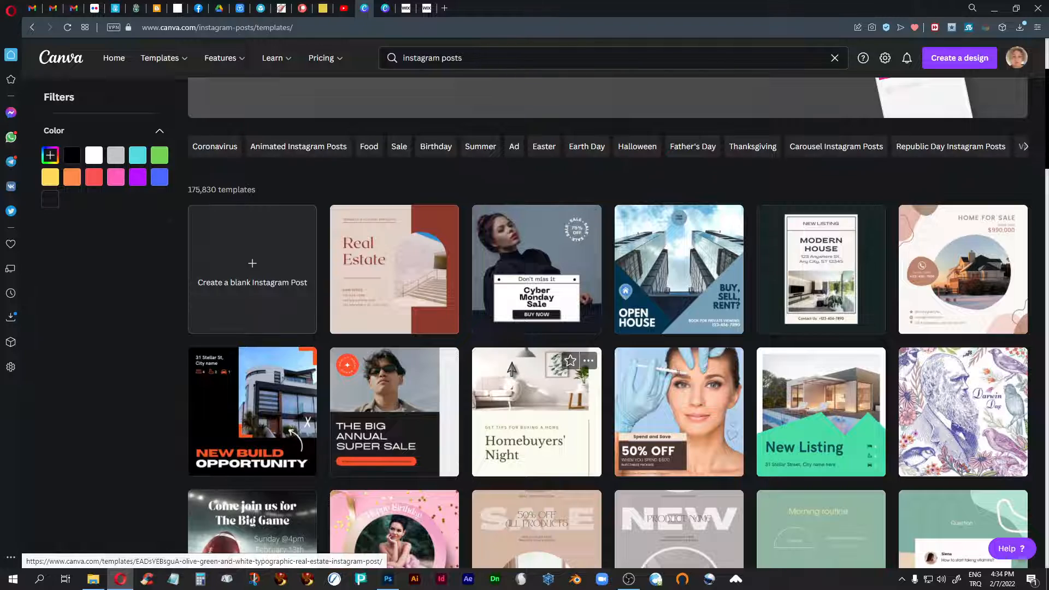
scroll(511, 370, down, 3)
scroll(512, 364, down, 3)
scroll(512, 364, up, 10)
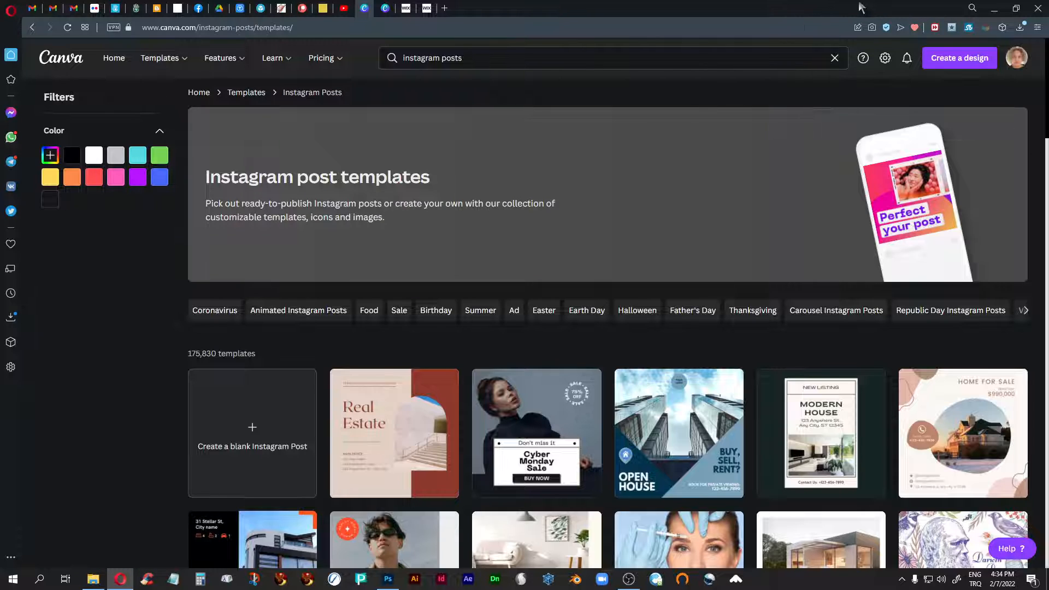
- View the options in the account menu, then close it
click(1021, 63)
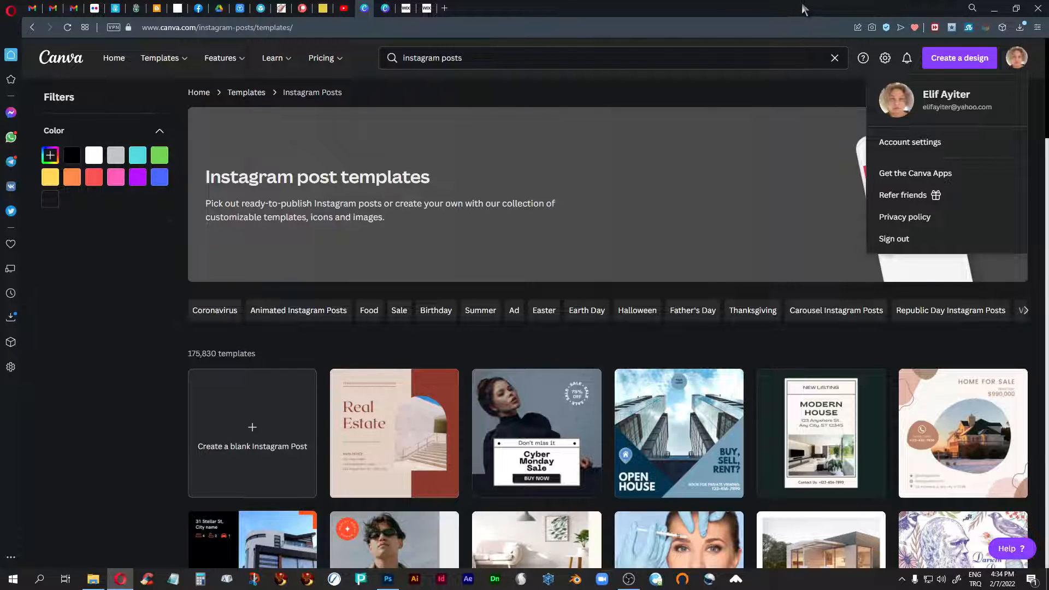
click(1041, 75)
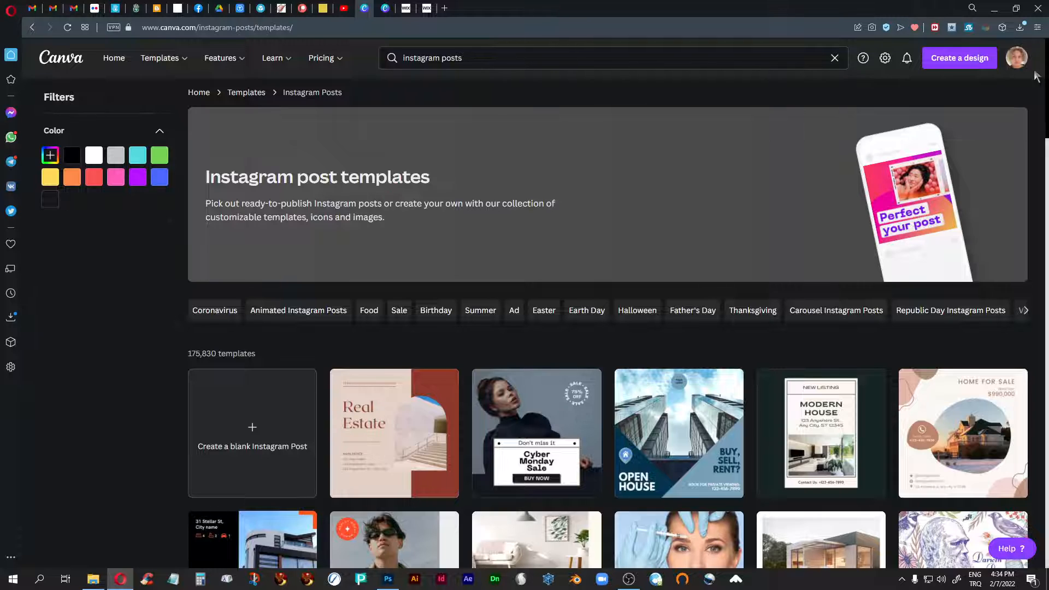
click(1019, 65)
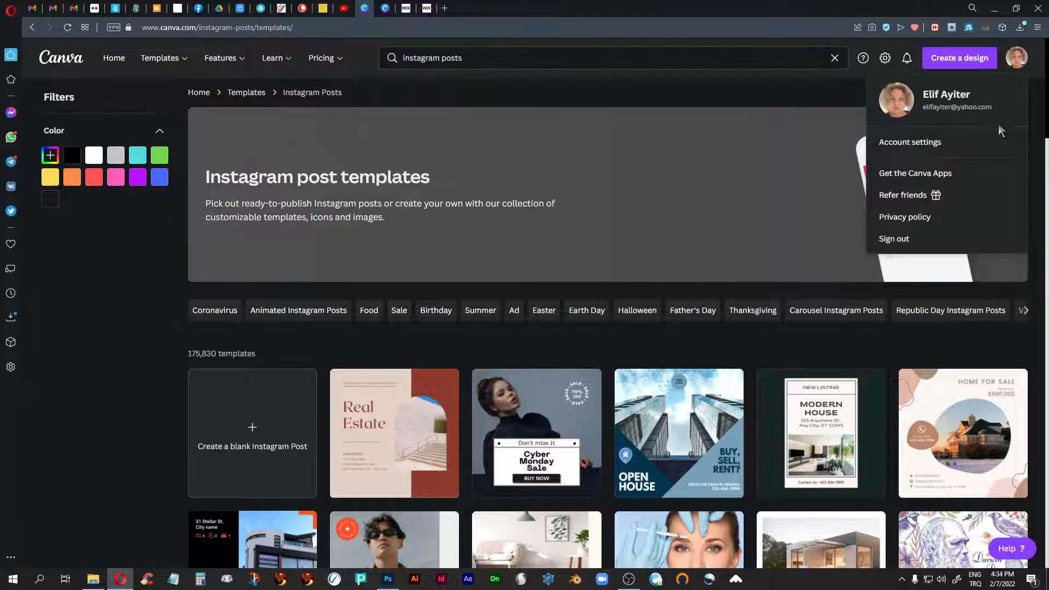
click(1040, 68)
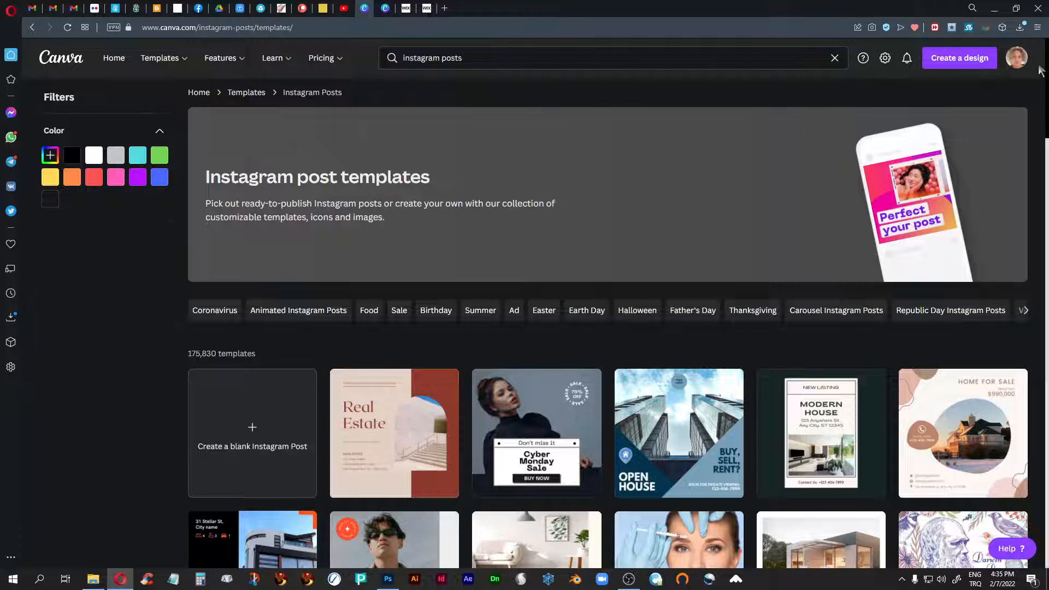
- Open the Logos category of the business templates
scroll(1035, 126, down, 1)
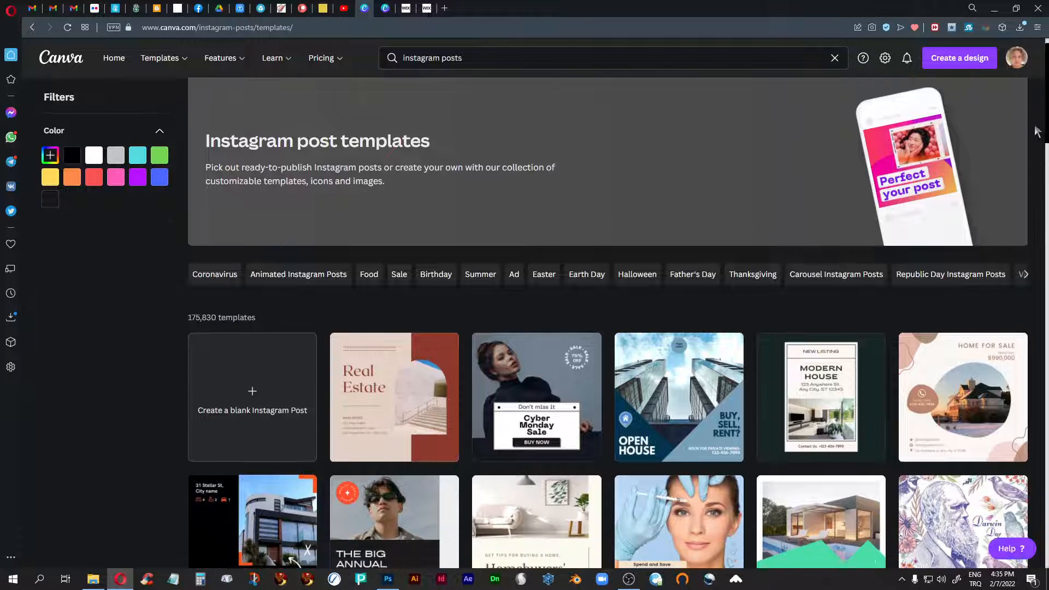
scroll(1035, 127, up, 1)
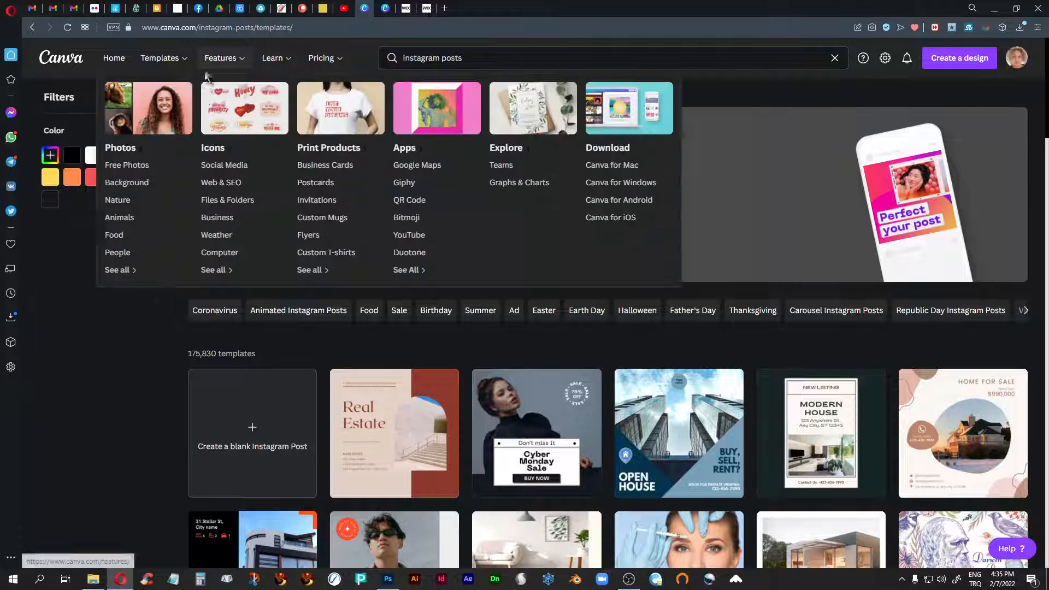
mouse_move(160, 60)
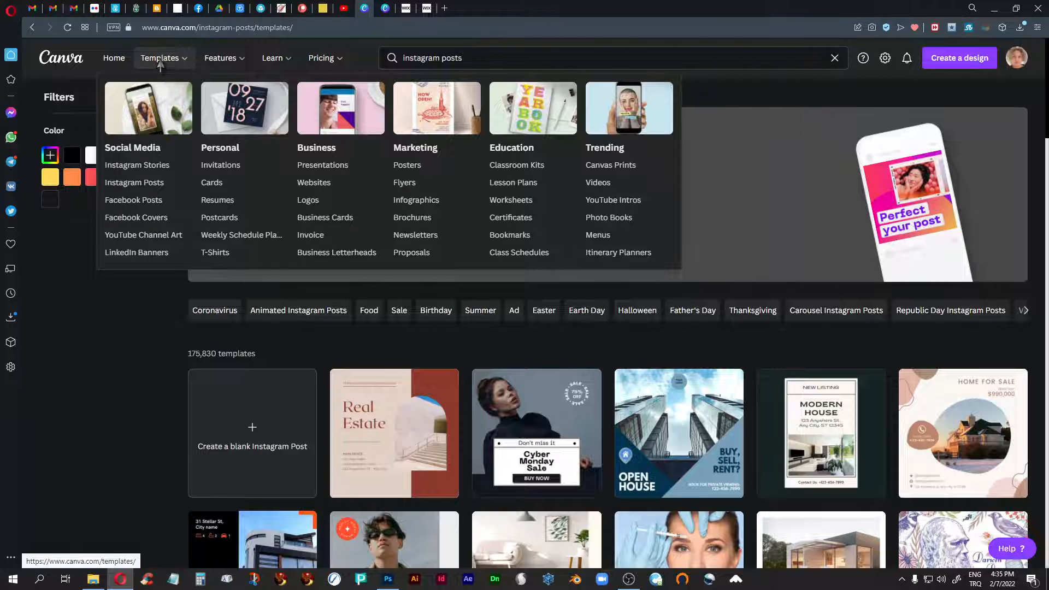
click(314, 203)
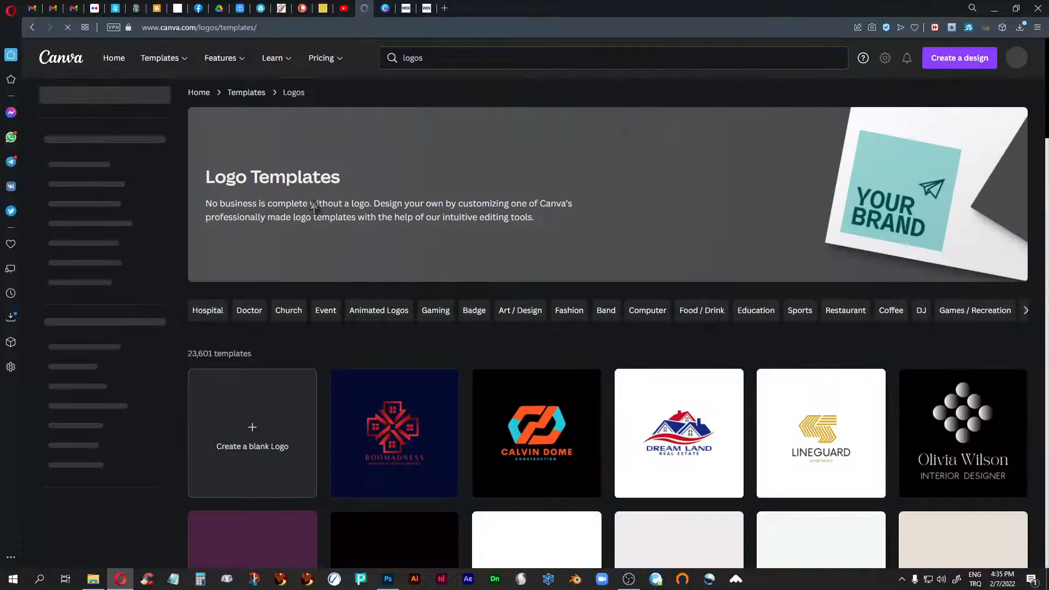
- Examine the range of logo template designs on the Logo Templates page
scroll(550, 286, down, 5)
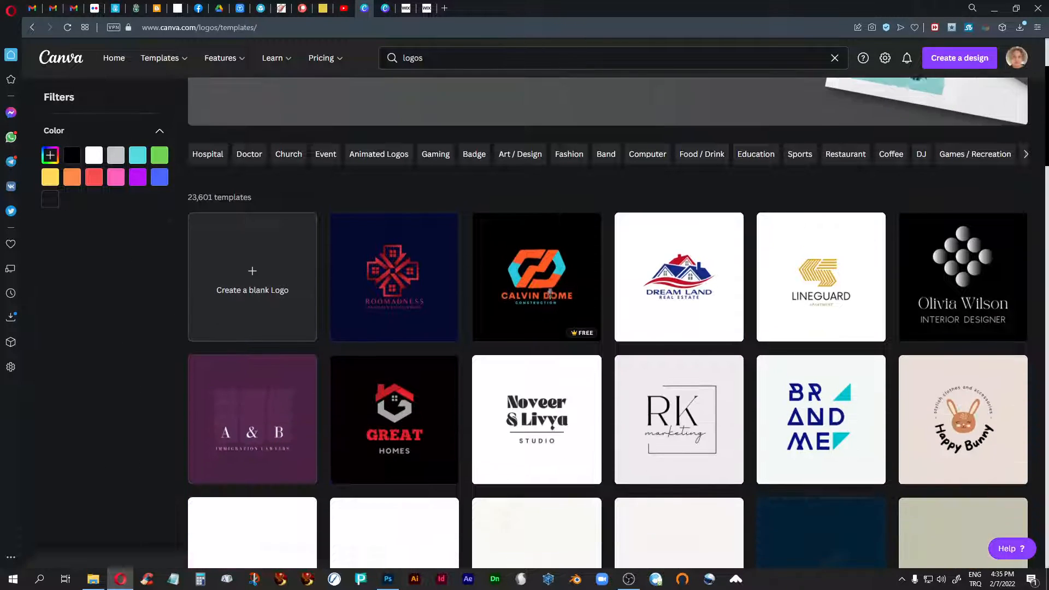
scroll(550, 294, down, 9)
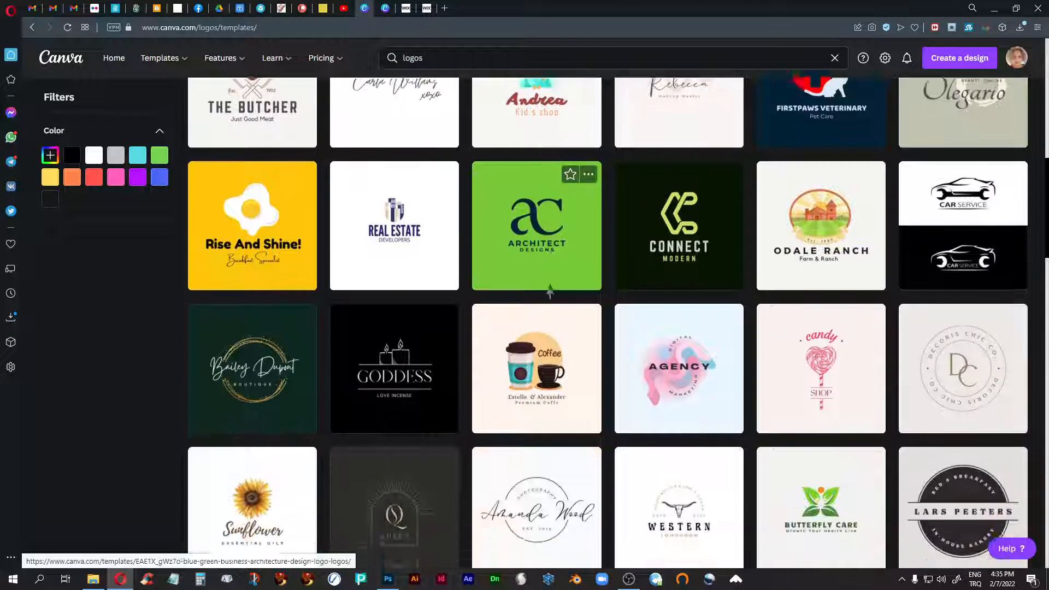
scroll(549, 294, down, 9)
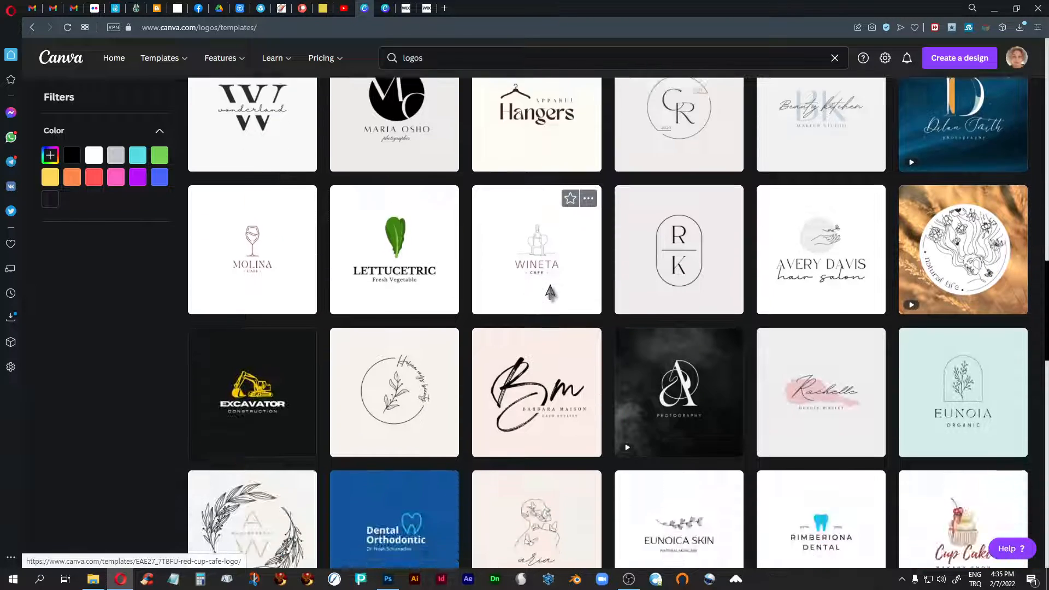
scroll(550, 293, down, 7)
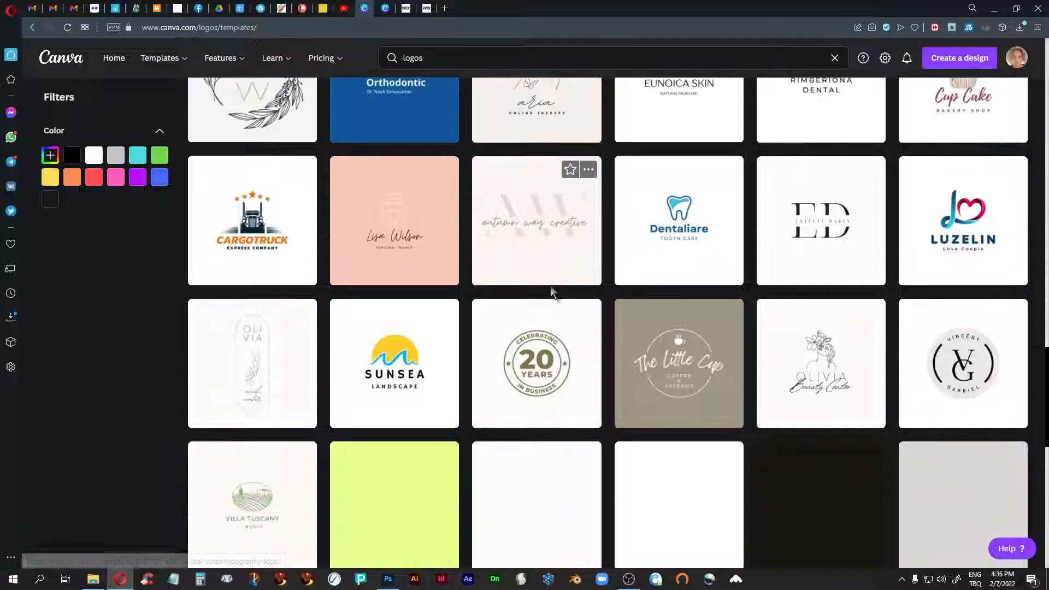
scroll(550, 286, down, 3)
scroll(550, 290, up, 7)
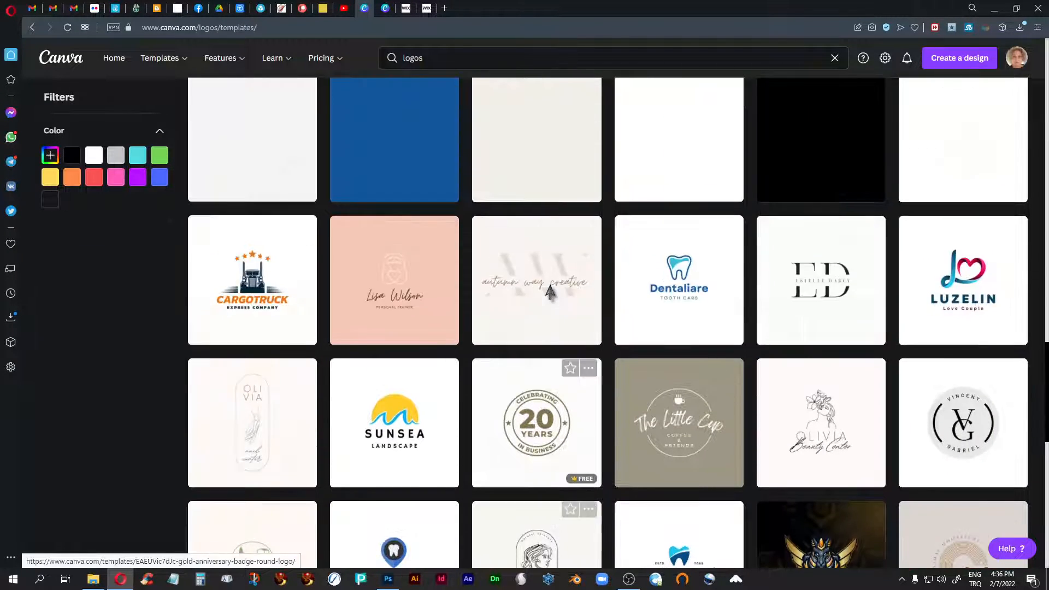
scroll(550, 293, up, 7)
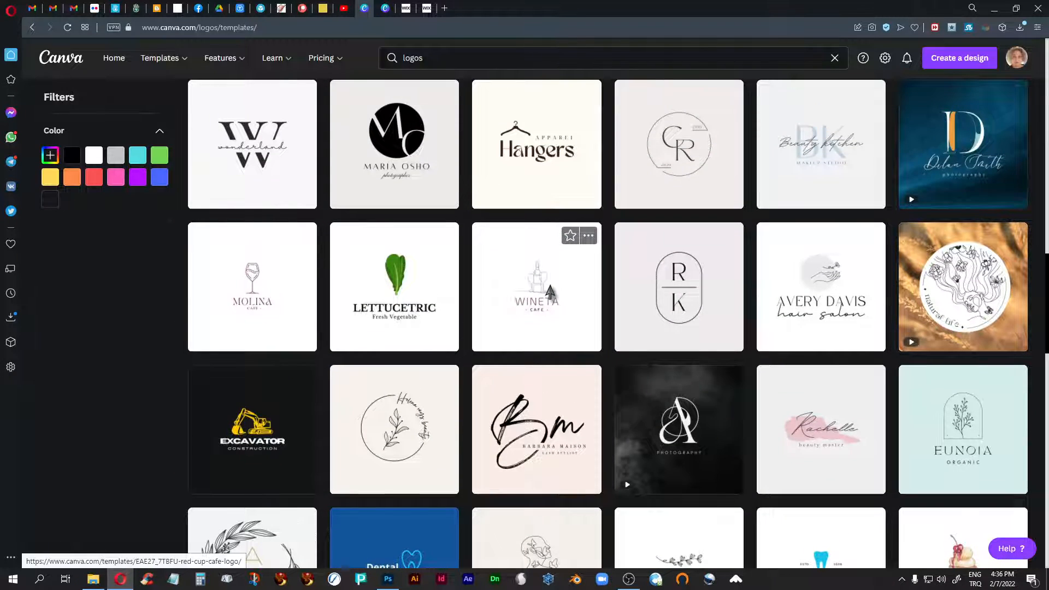
scroll(550, 290, up, 2)
scroll(549, 289, up, 4)
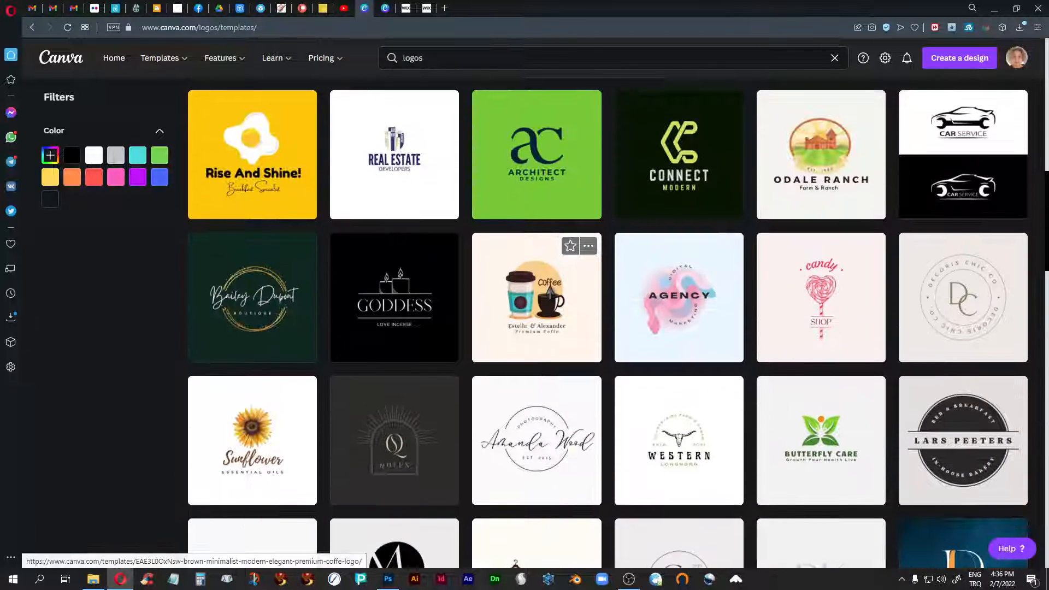
scroll(550, 290, down, 8)
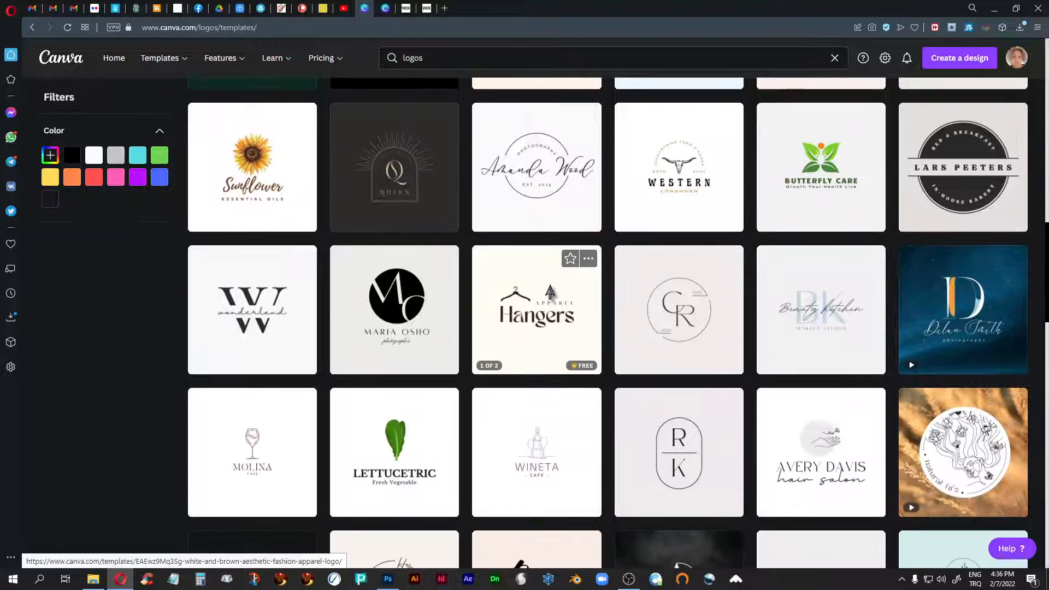
scroll(550, 293, down, 8)
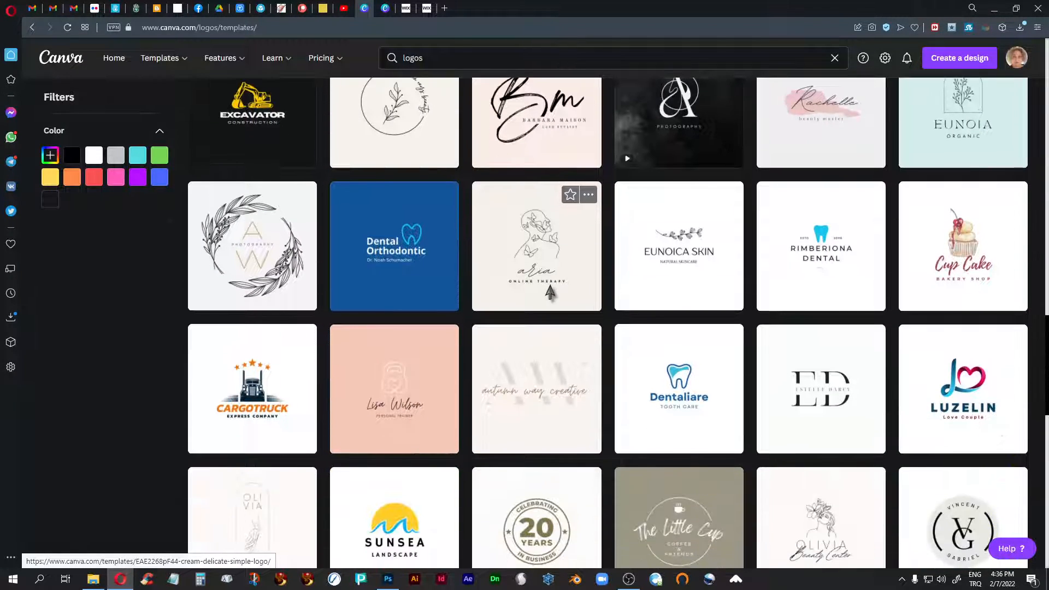
scroll(550, 293, up, 3)
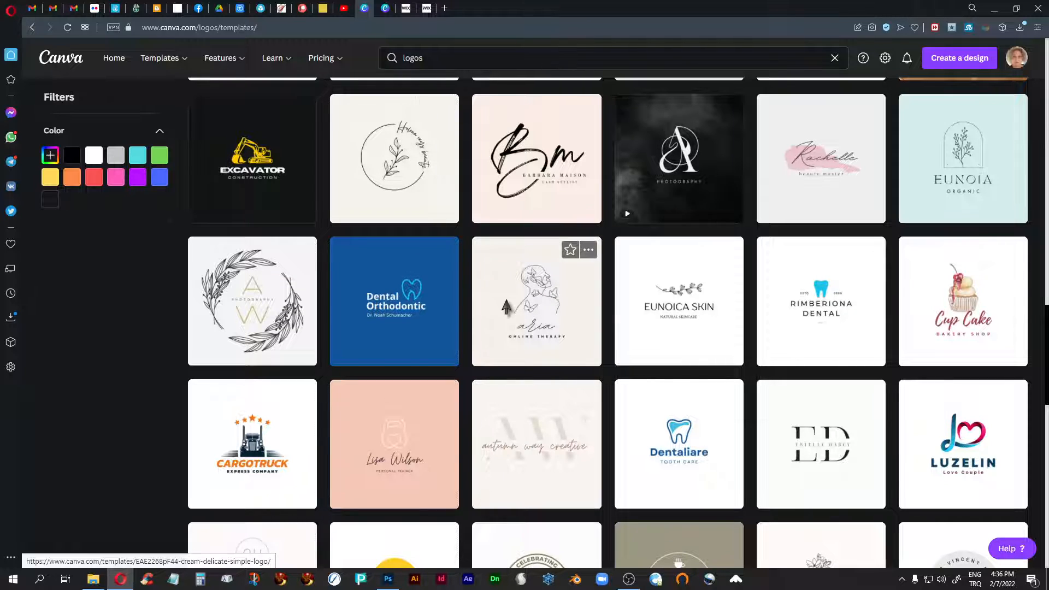
scroll(511, 306, up, 9)
scroll(511, 307, up, 8)
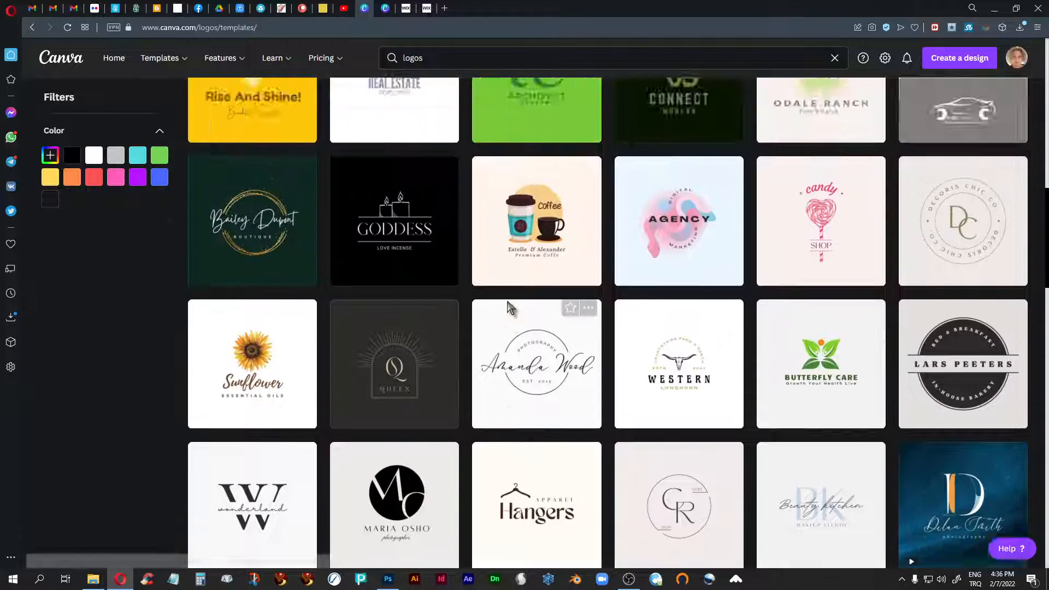
scroll(507, 303, up, 5)
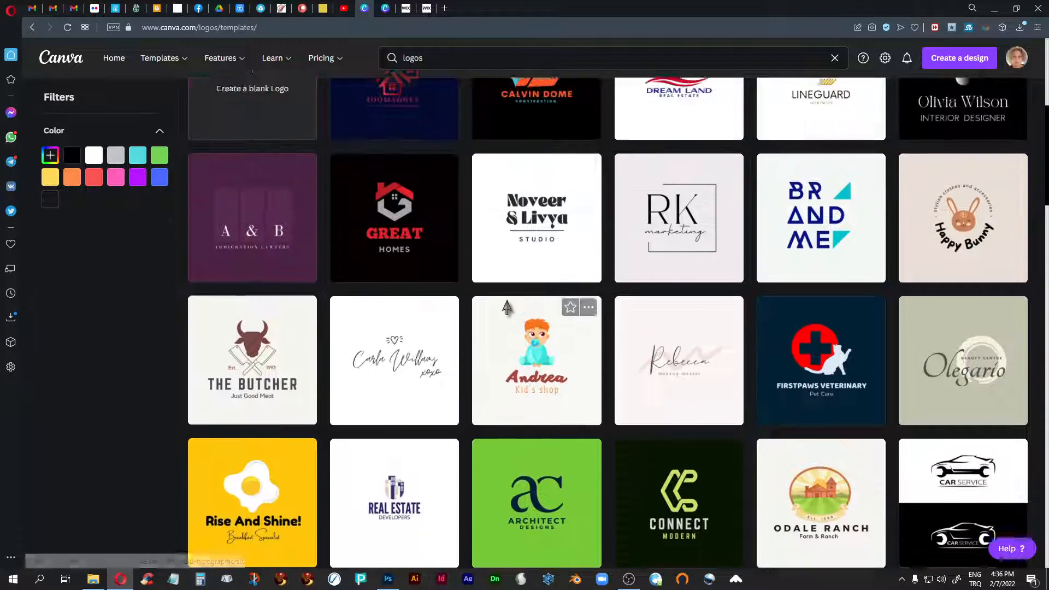
scroll(507, 309, down, 3)
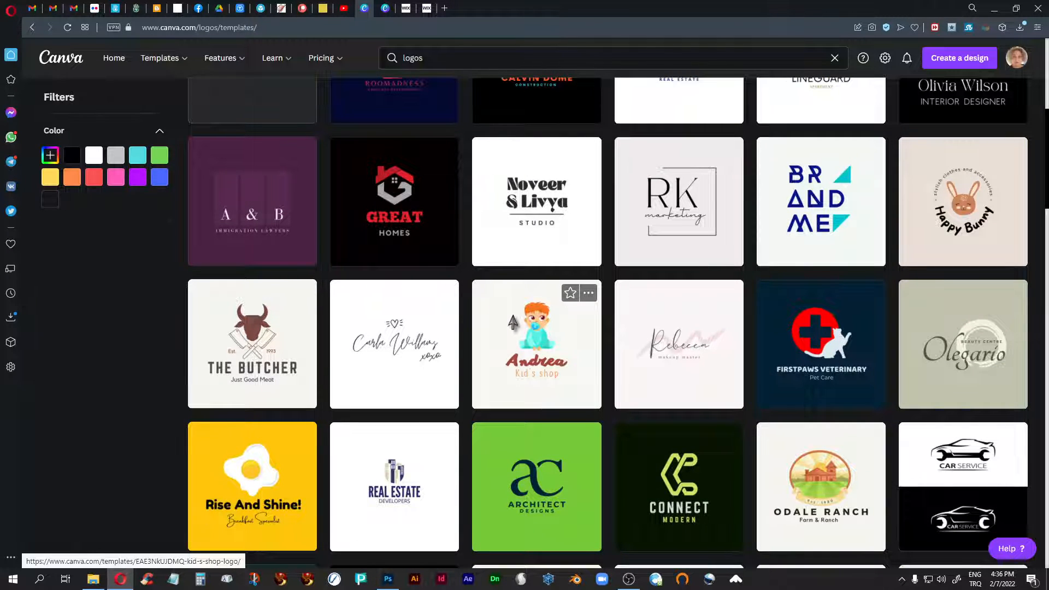
scroll(492, 314, down, 9)
scroll(513, 323, down, 4)
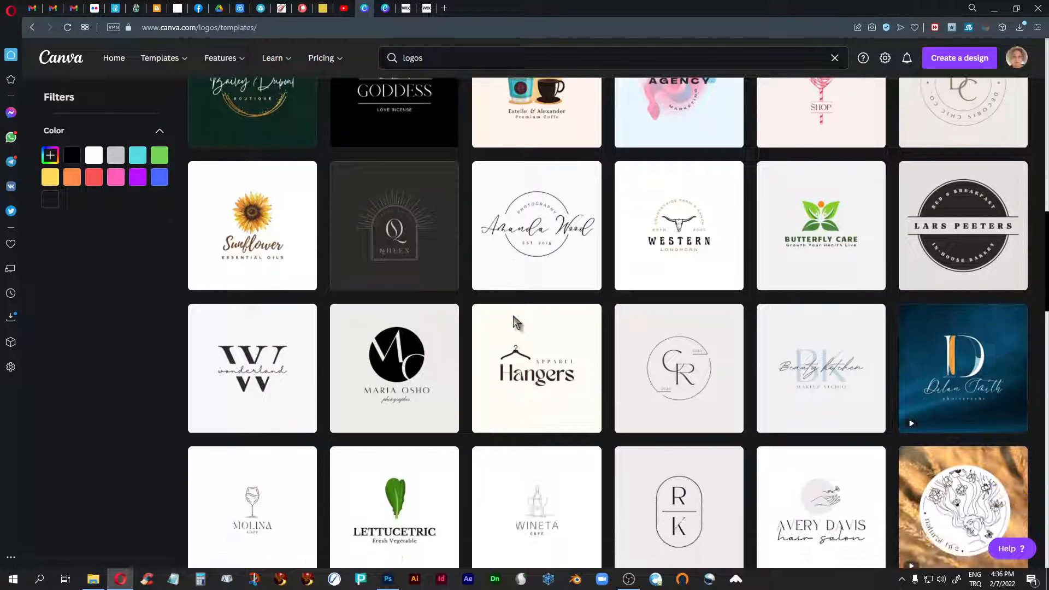
scroll(514, 323, down, 7)
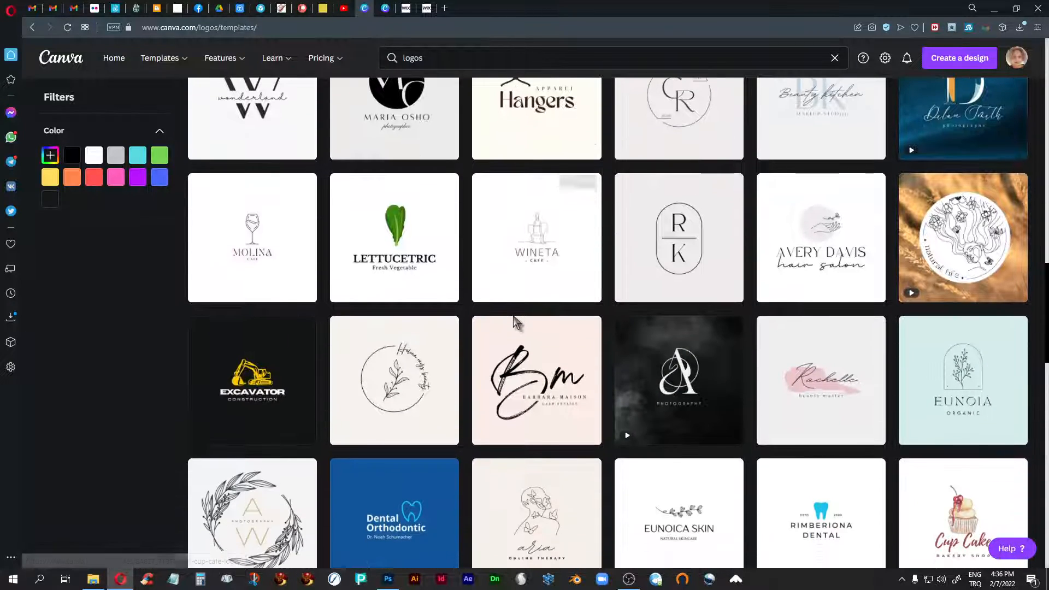
scroll(513, 323, down, 7)
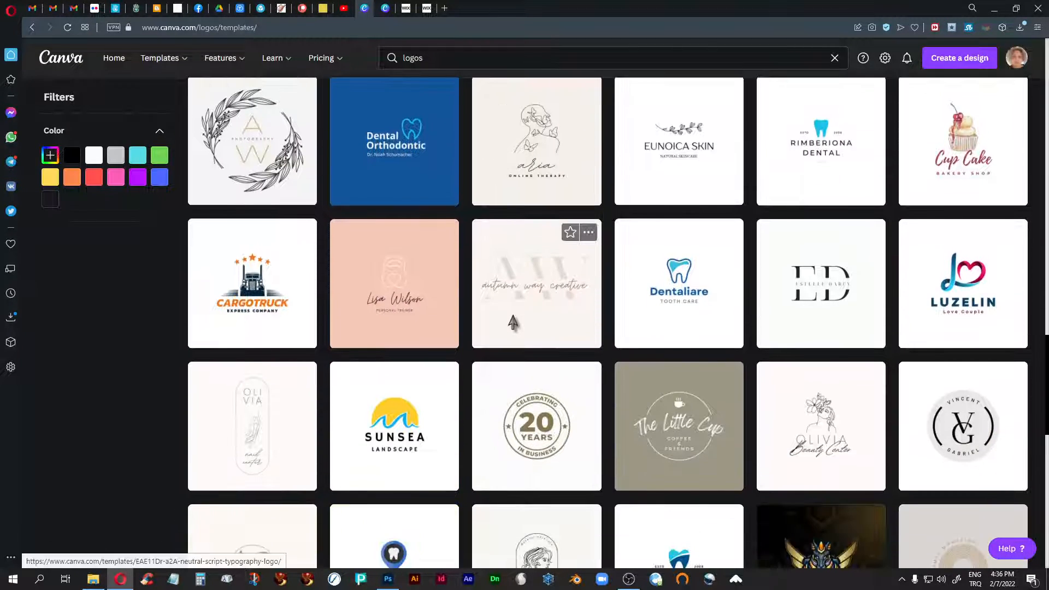
scroll(514, 322, down, 4)
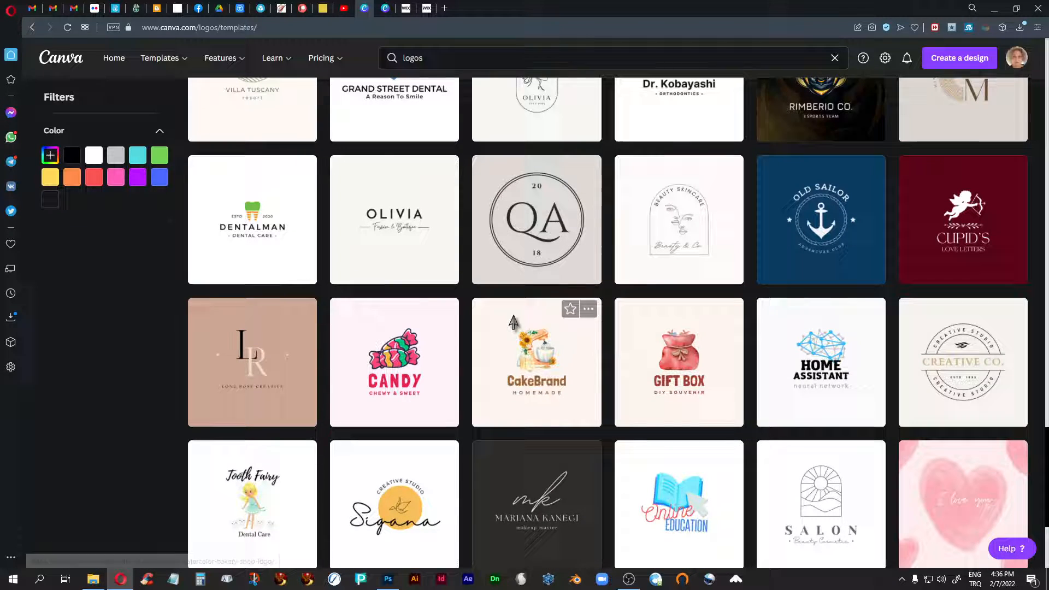
- Open the Minimal Elegant Circle Badge Creative Studio Brand Logo template for customizing and select its upper curved "CREATIVE STUDIO" text
click(940, 364)
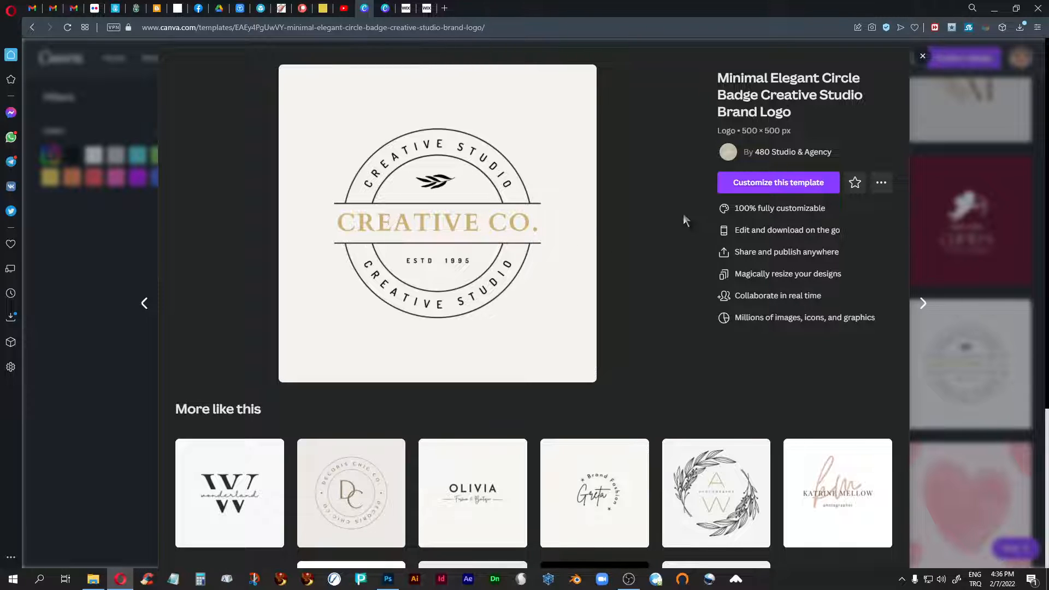
click(753, 188)
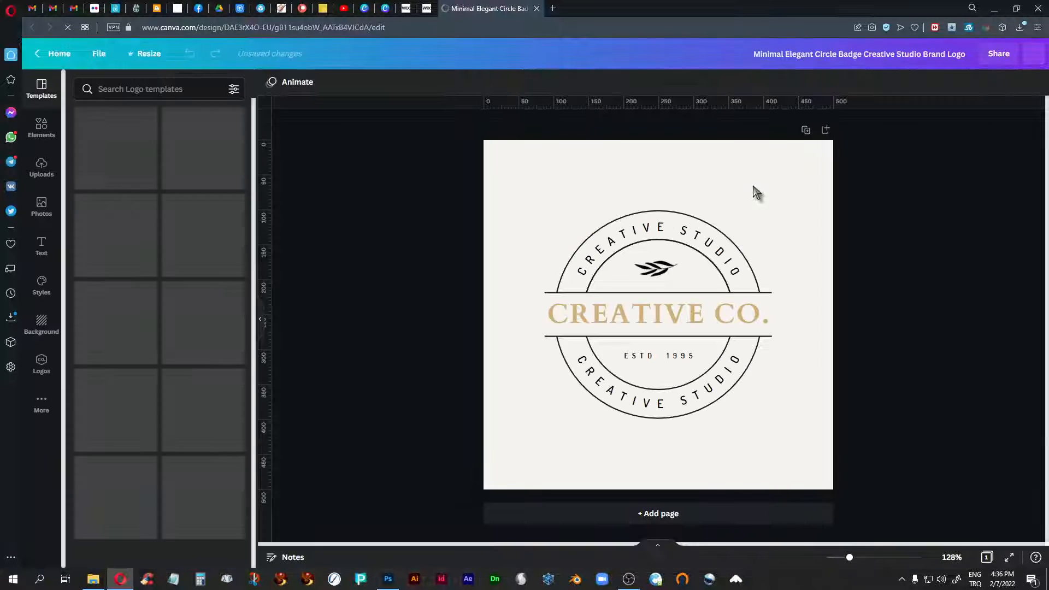
click(656, 232)
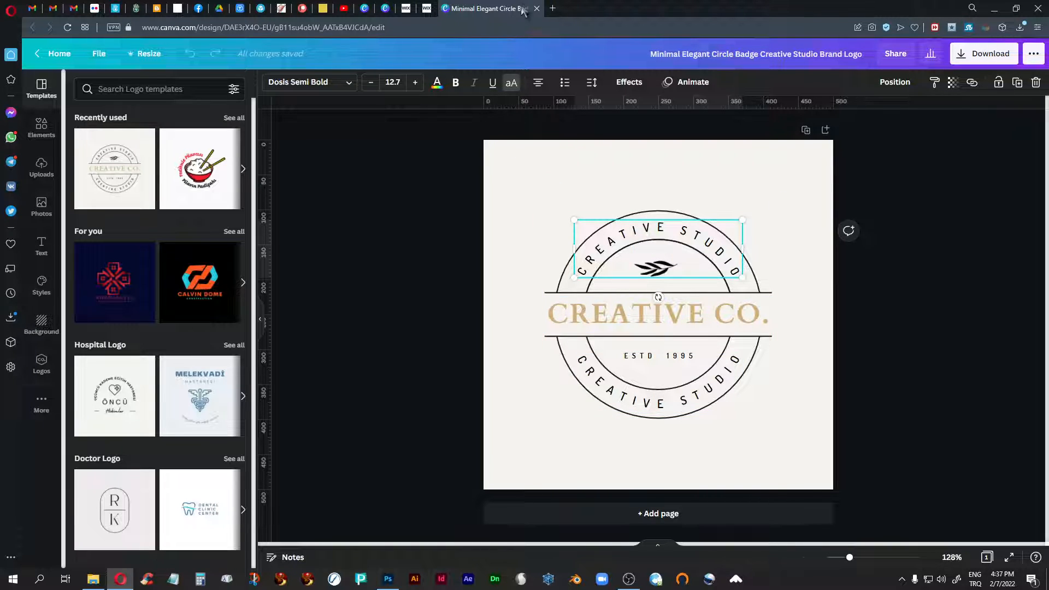
- Switch to the open "333 tutorial" design, go to page 1, and show all its pages in a grid with the side panel collapsed
click(386, 10)
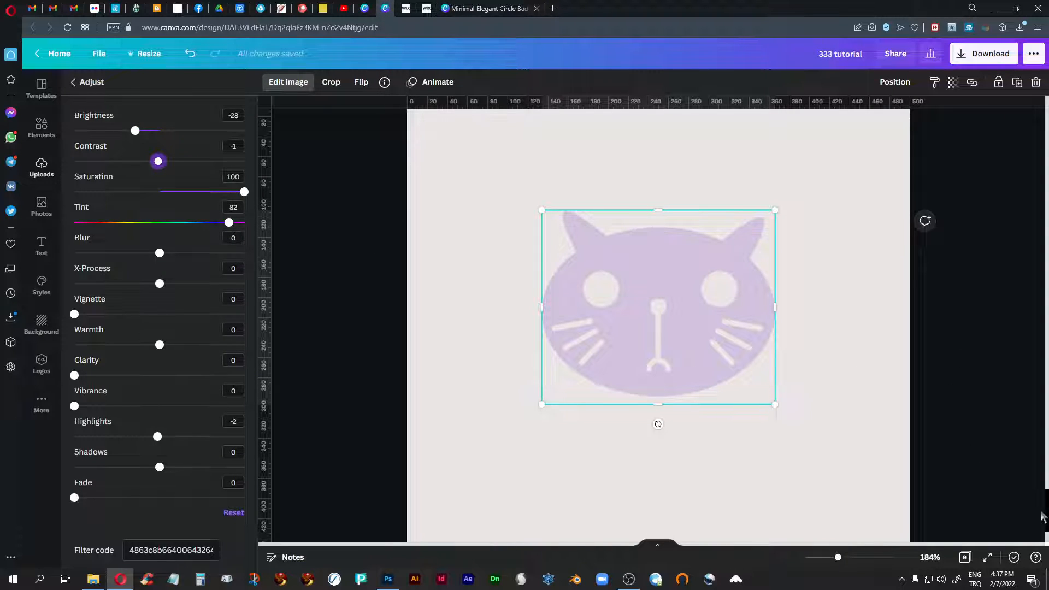
drag(1045, 514, 1018, 101)
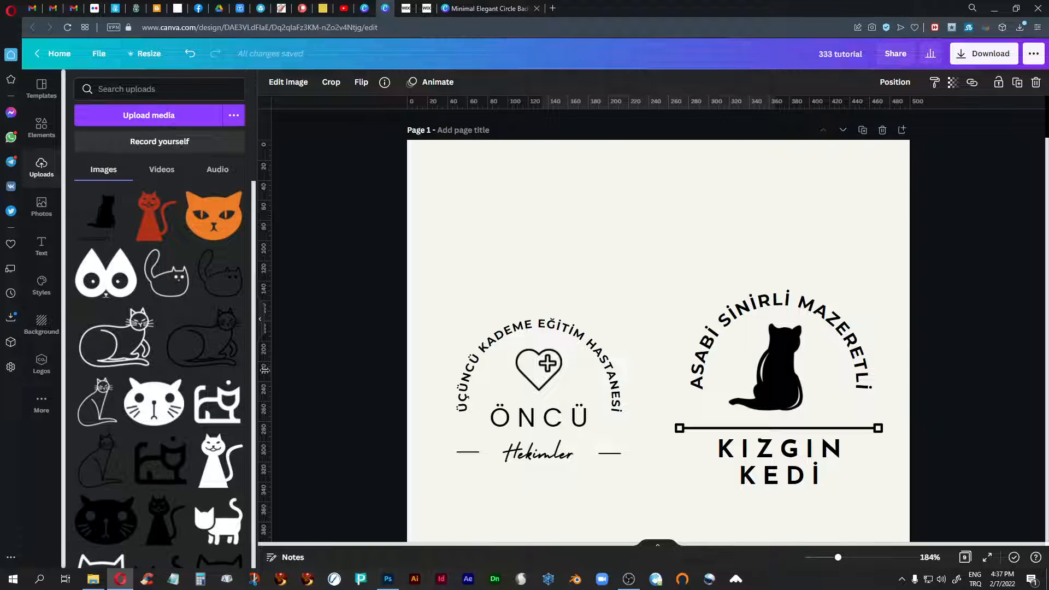
click(260, 319)
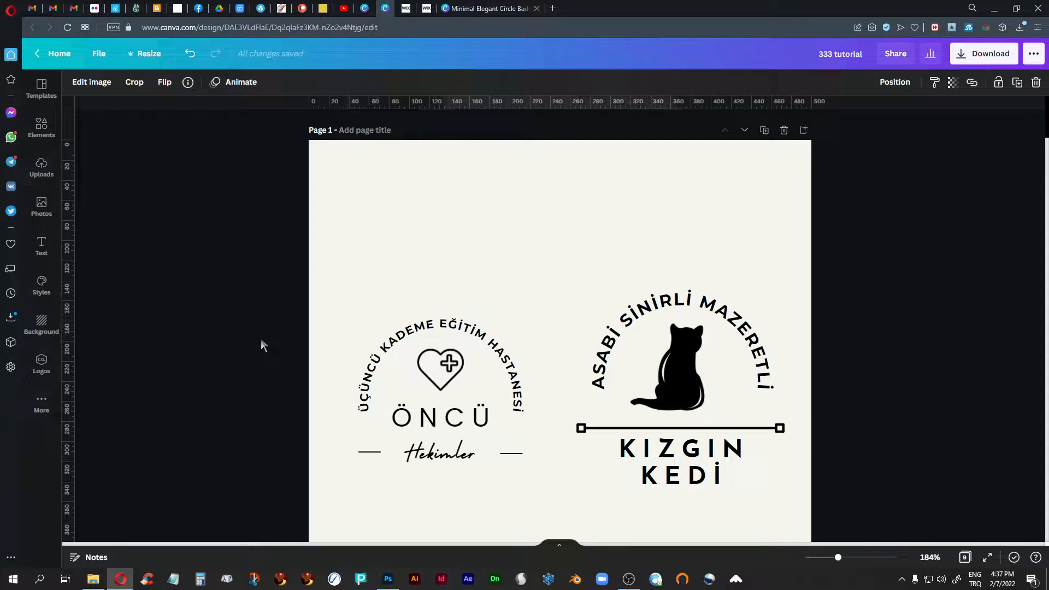
click(964, 562)
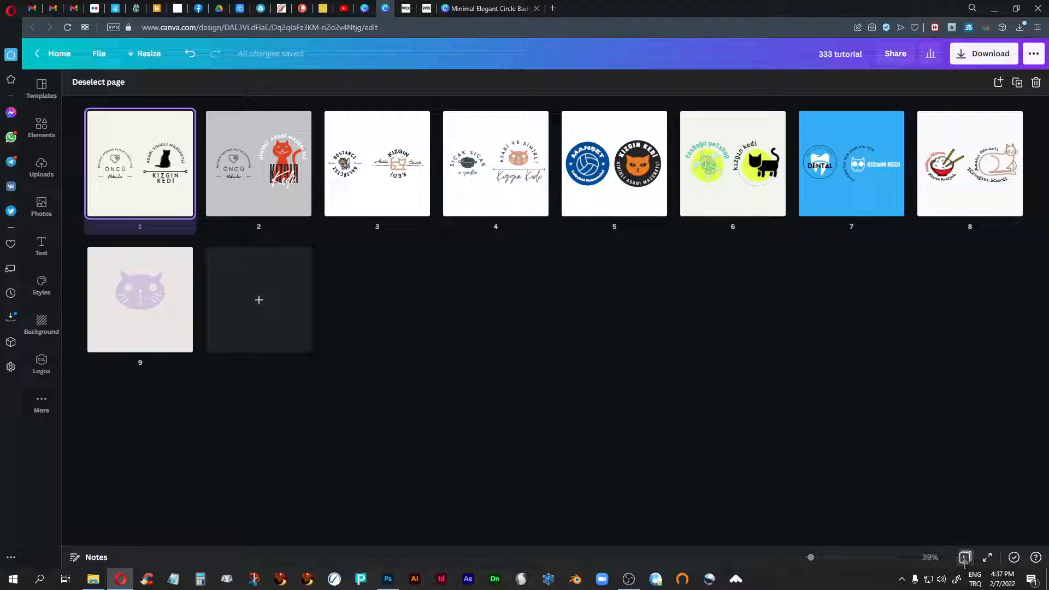
- Leave the grid view and examine the ÖNCÜ Hekimler and KIZGIN KEDİ logos on page 1
click(965, 557)
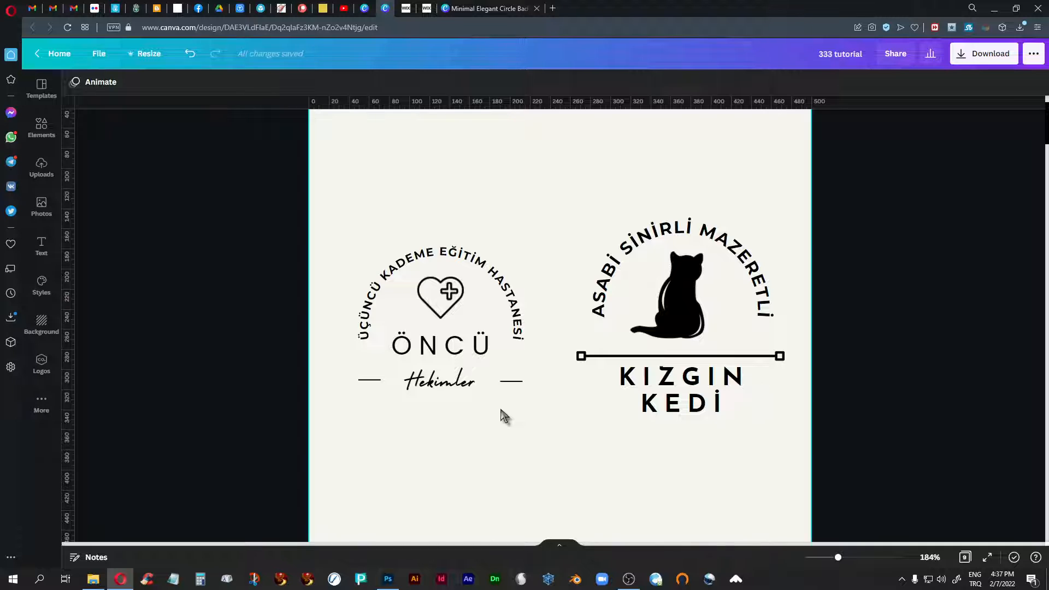
scroll(504, 415, down, 2)
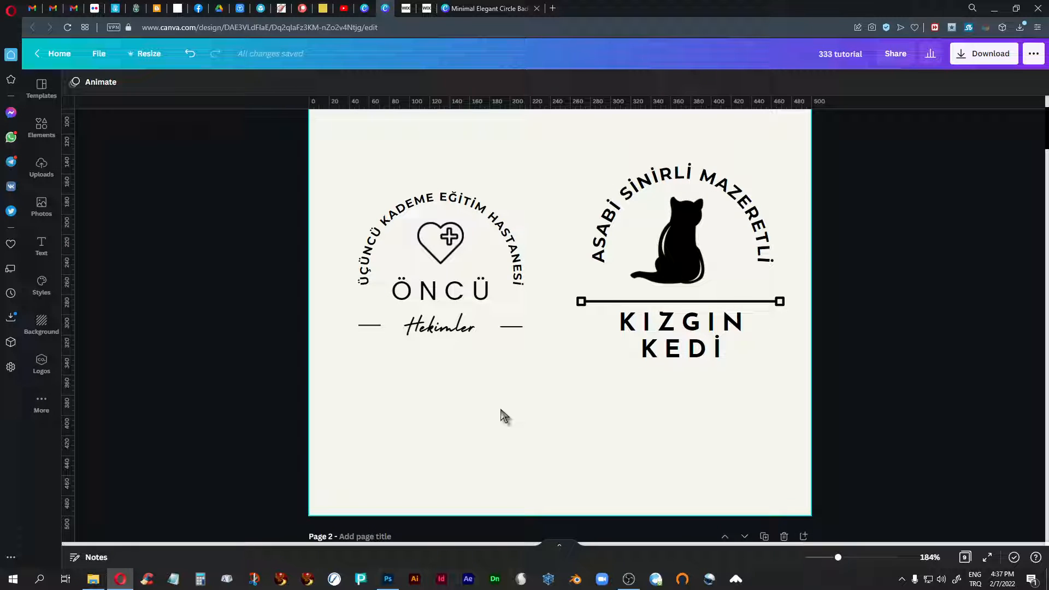
scroll(504, 415, up, 3)
scroll(501, 415, down, 2)
scroll(700, 382, down, 1)
click(663, 261)
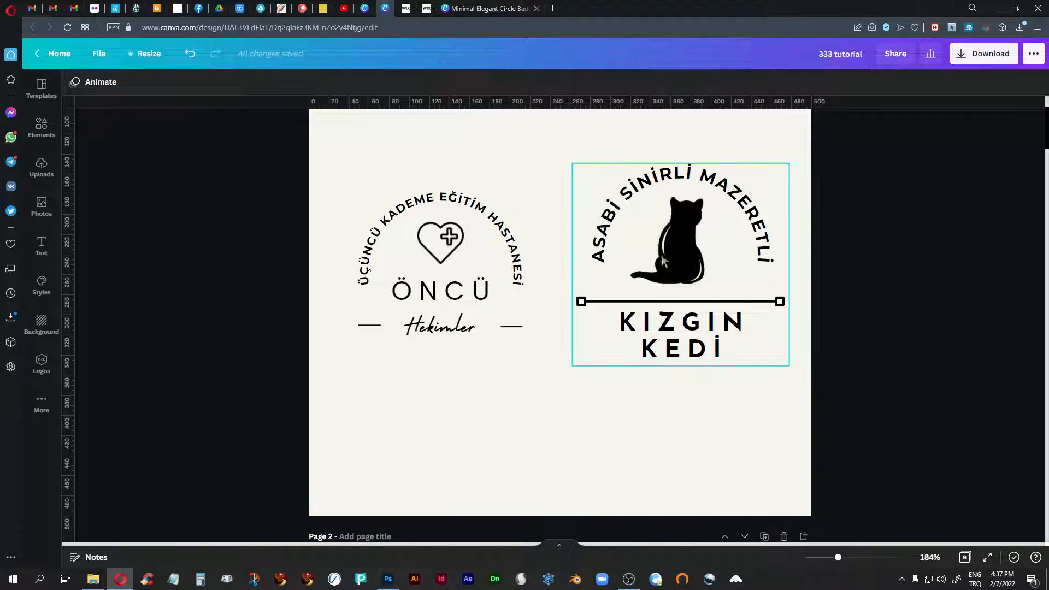
click(485, 331)
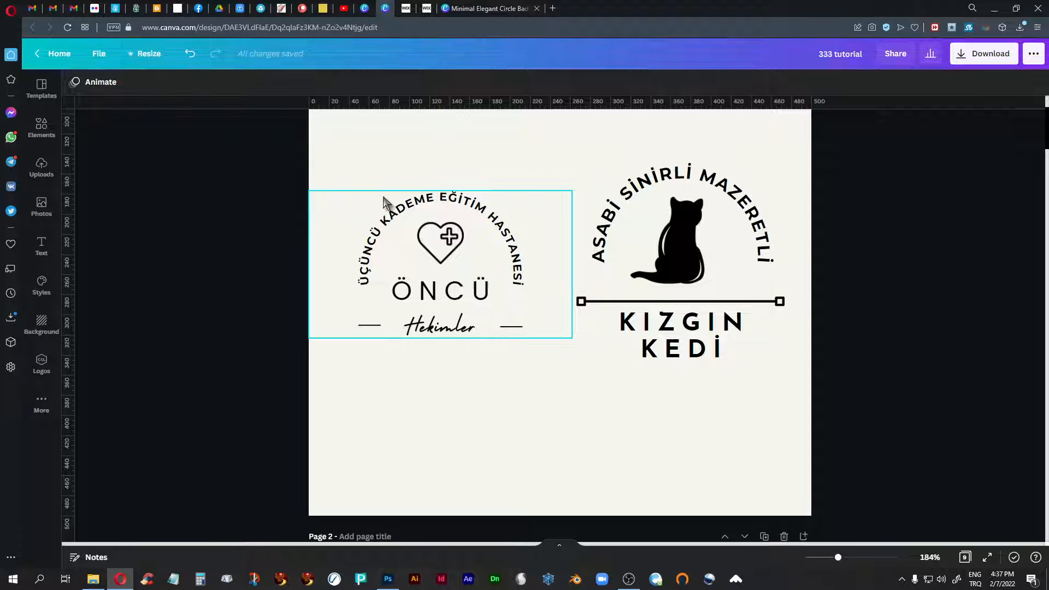
click(588, 393)
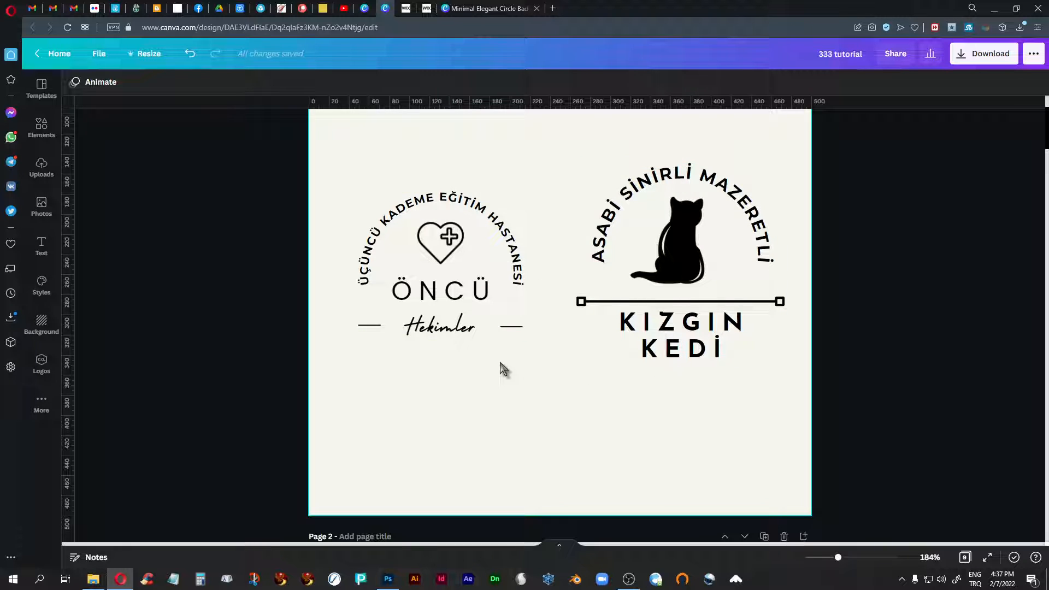
- Compare the logo pairs on pages 1, 2 and 3, ending on the red cat logo on page 2
scroll(503, 369, down, 8)
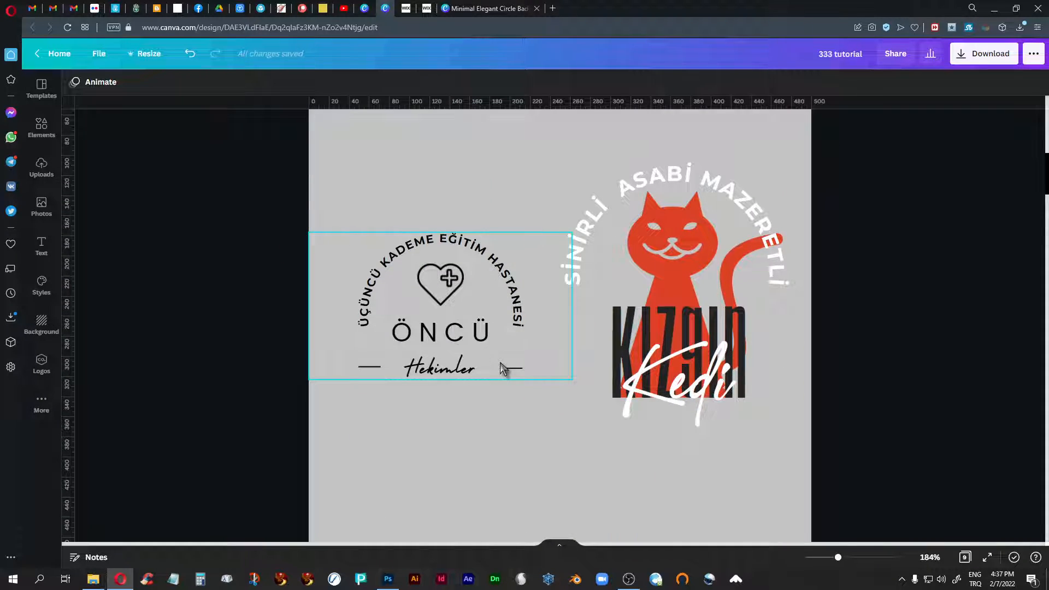
scroll(503, 369, down, 8)
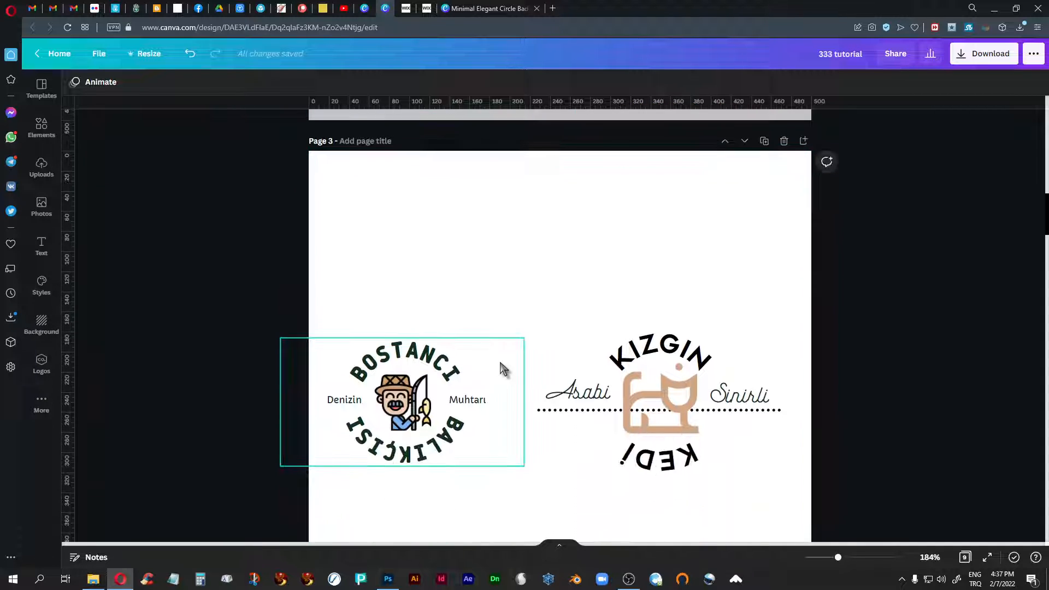
scroll(503, 369, up, 15)
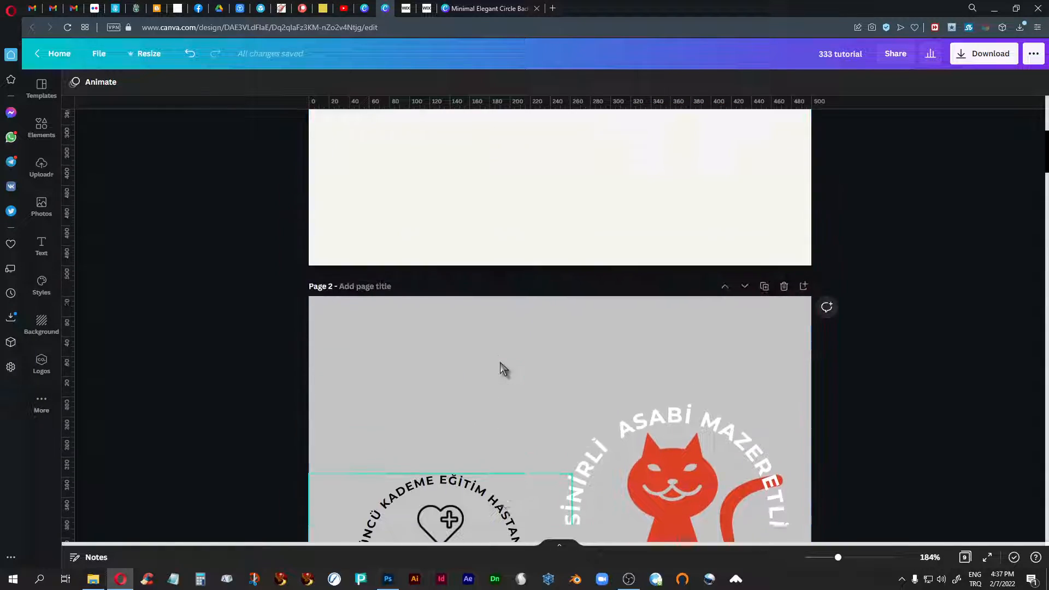
scroll(503, 369, up, 3)
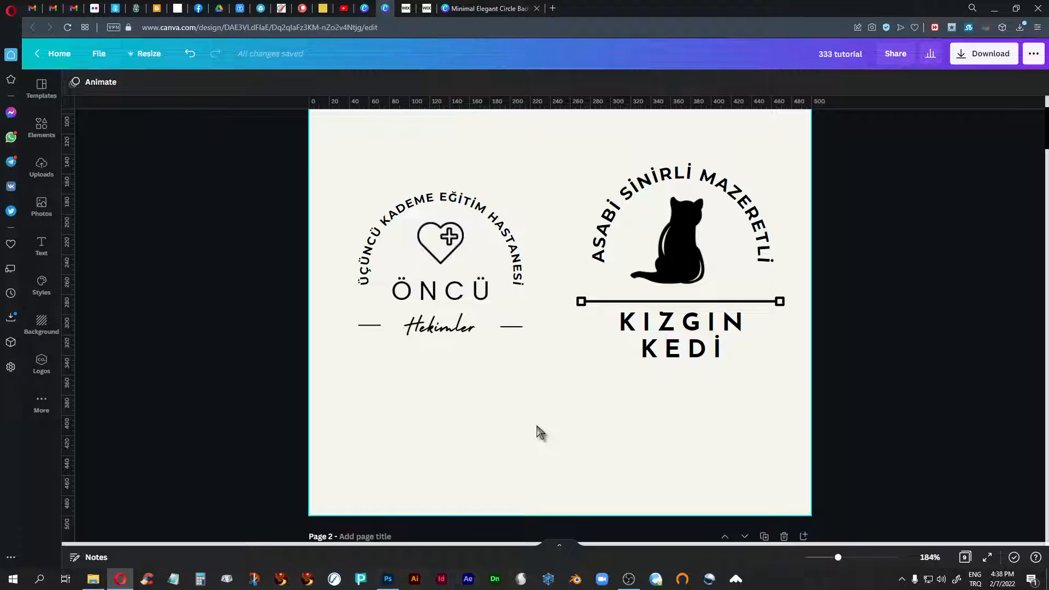
scroll(538, 432, down, 8)
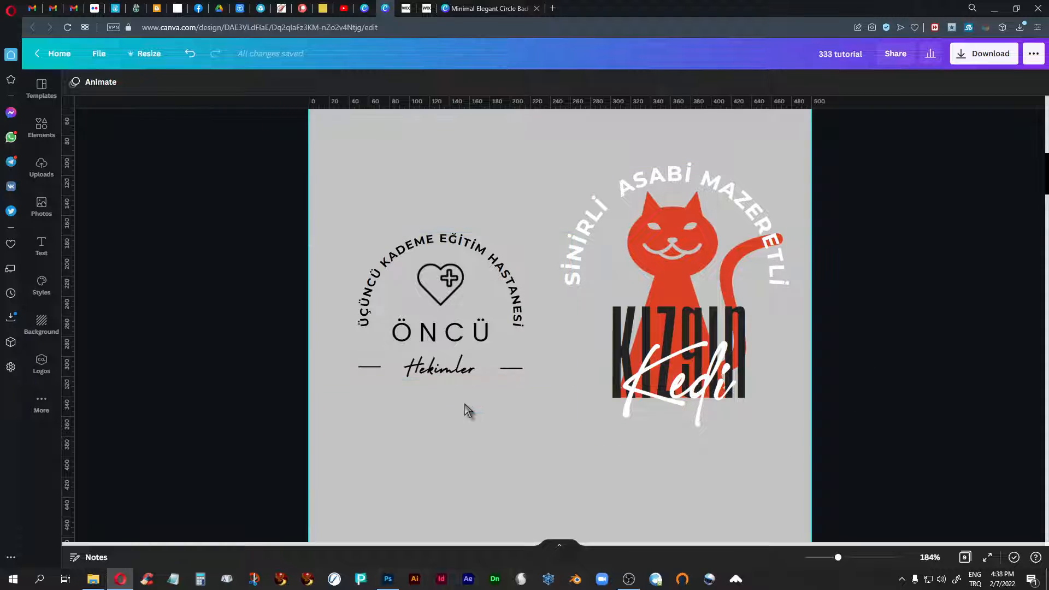
scroll(467, 412, up, 7)
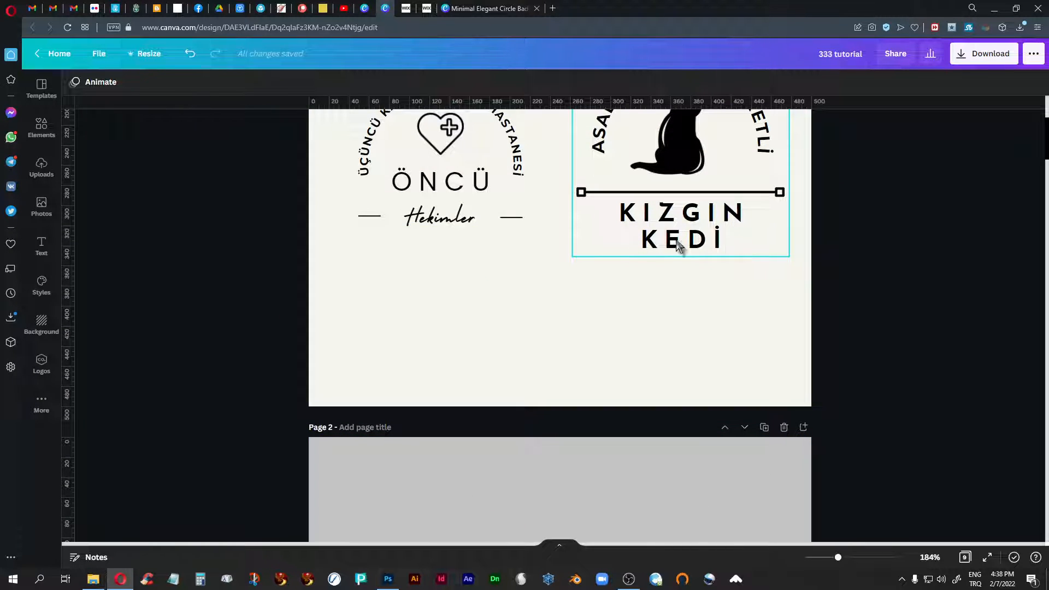
scroll(544, 346, down, 6)
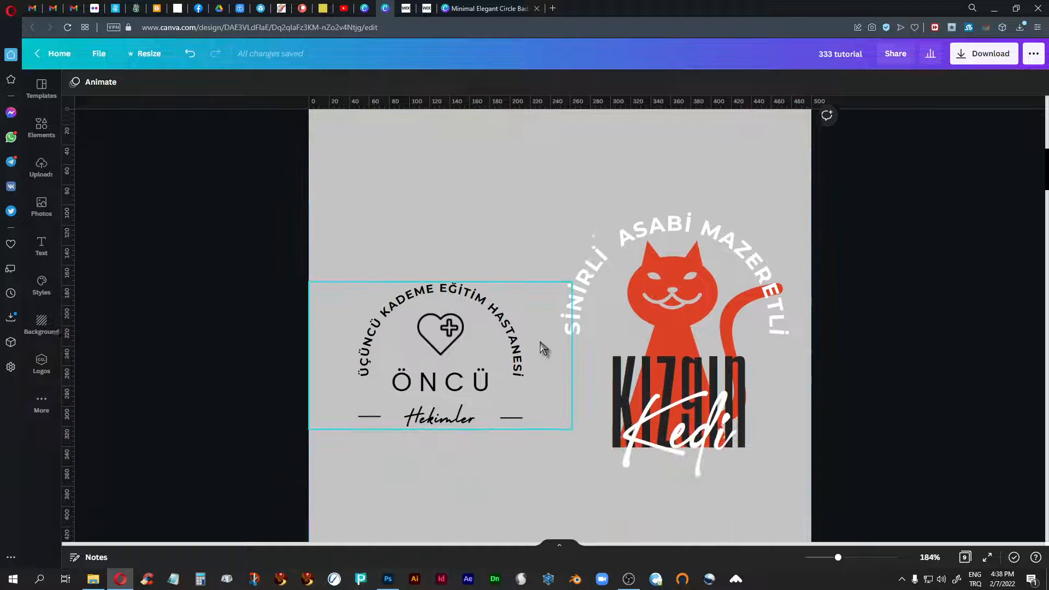
scroll(544, 346, down, 1)
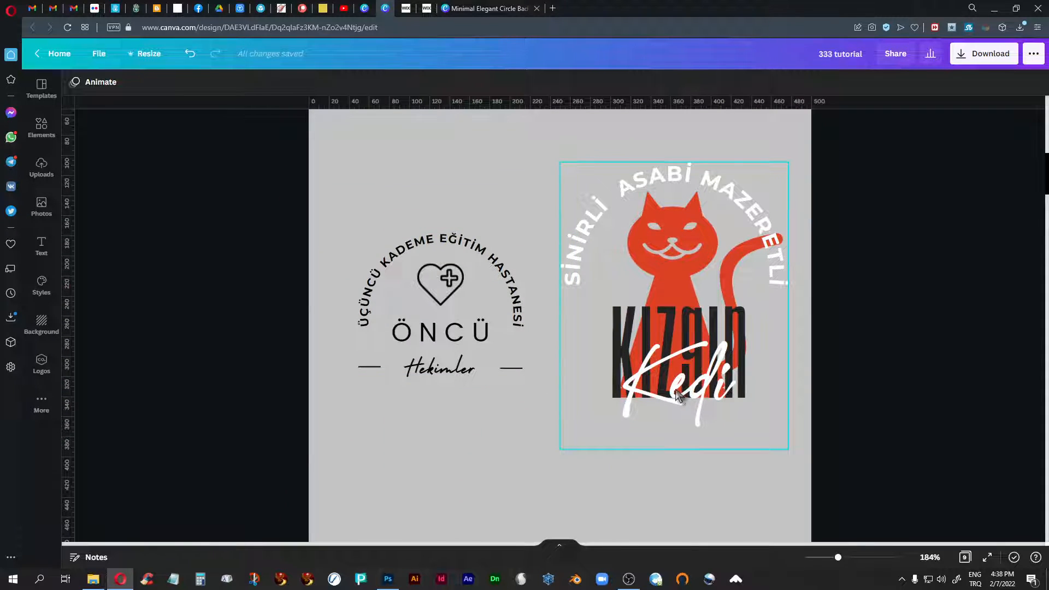
- On page 2, select the "Hekimler" text, select the "Kedi" text, and show the list of fonts for "Kedi"
click(452, 378)
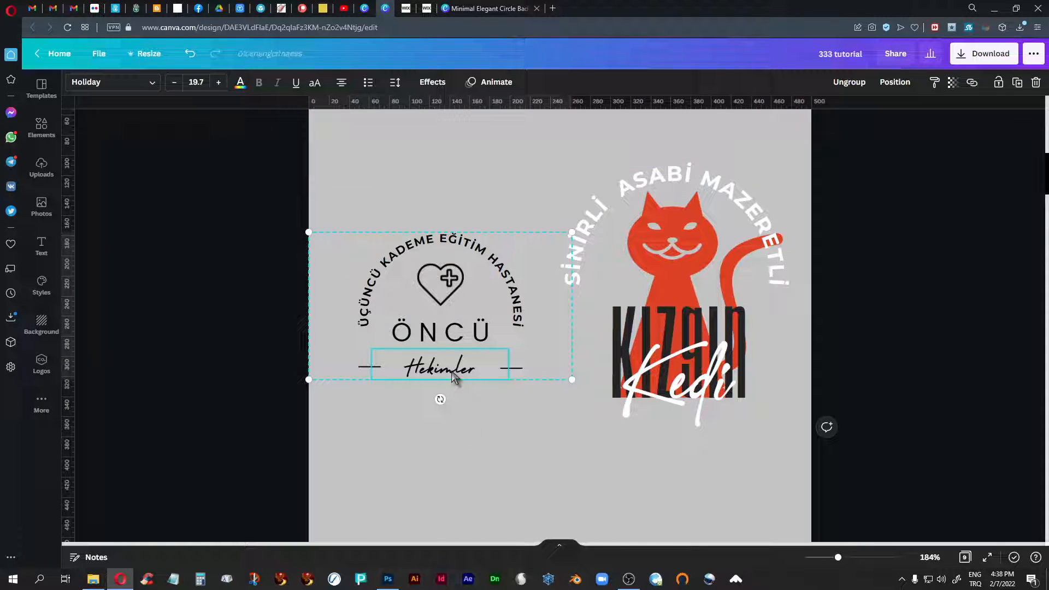
click(699, 396)
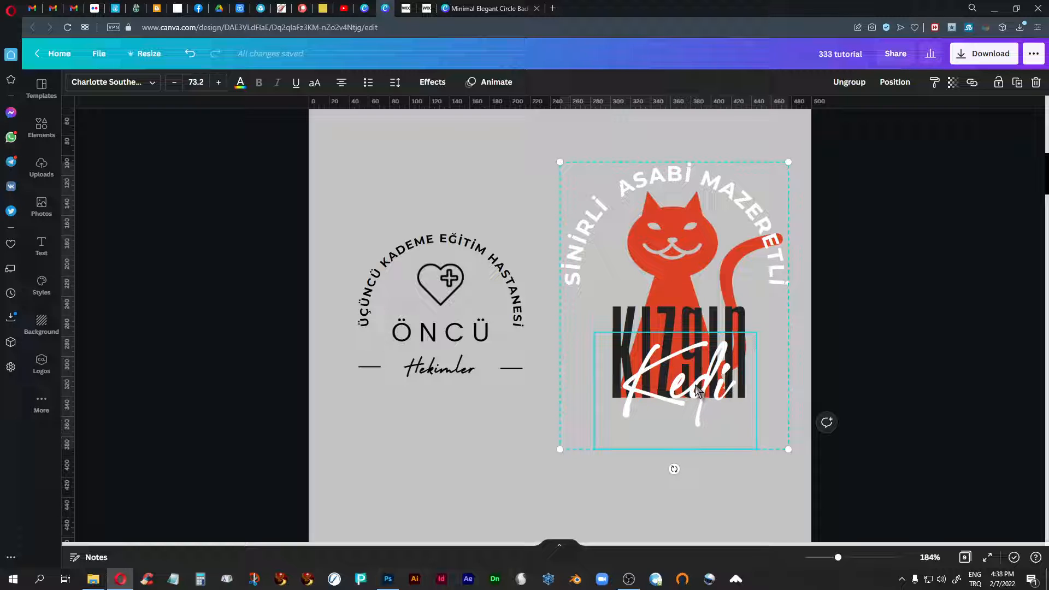
click(152, 82)
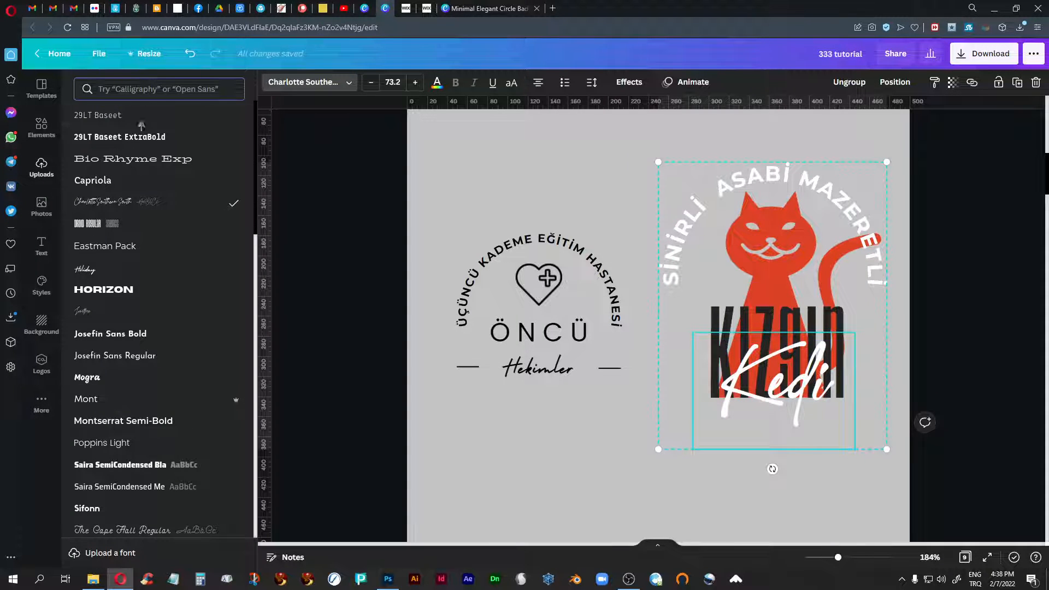
- View the Brand Kit's font upload option and its file chooser, and close both without uploading a font
click(122, 554)
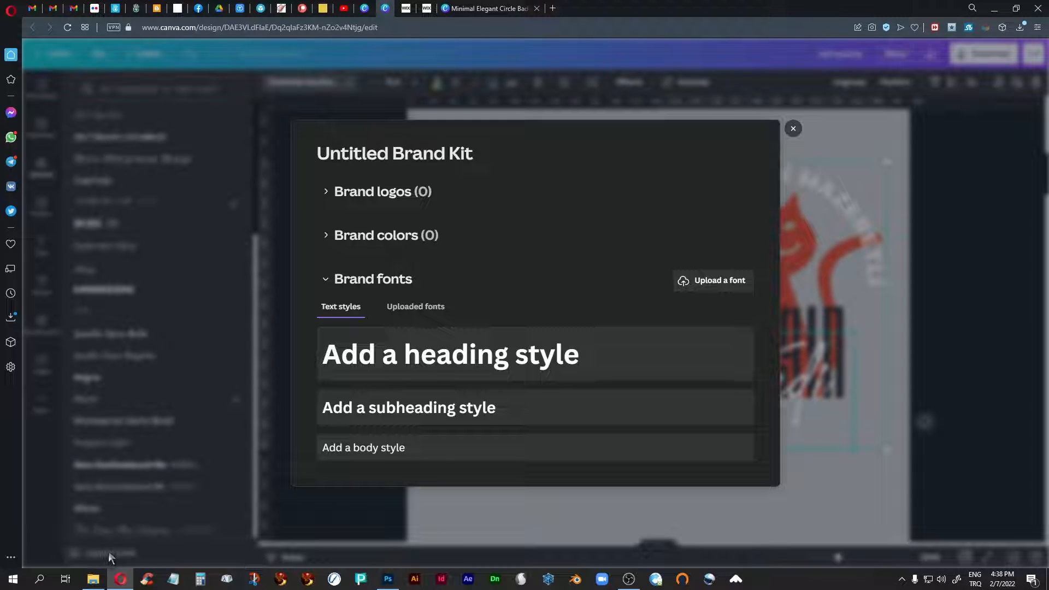
click(794, 129)
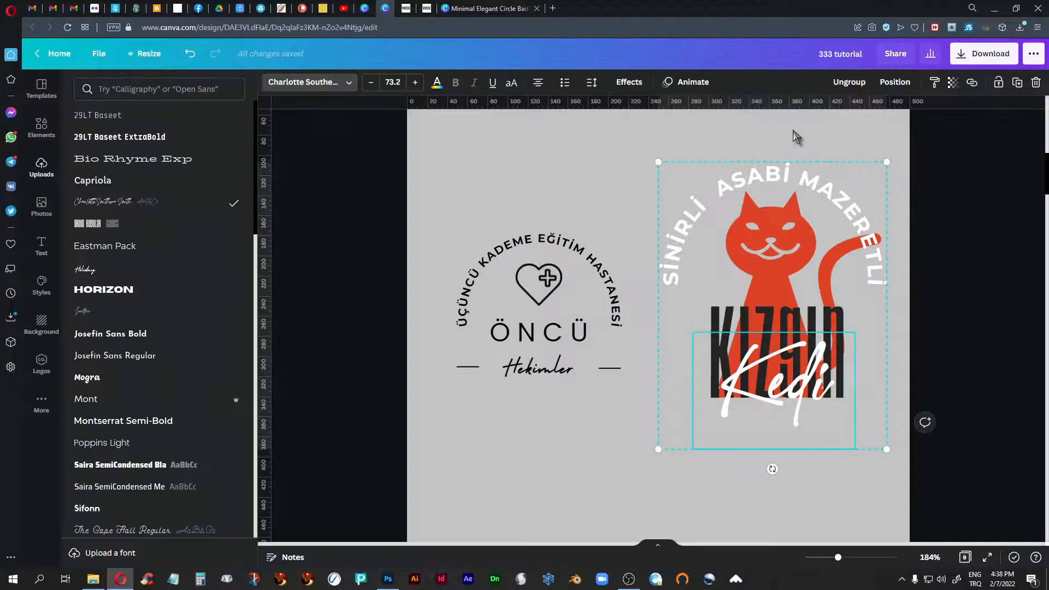
click(112, 557)
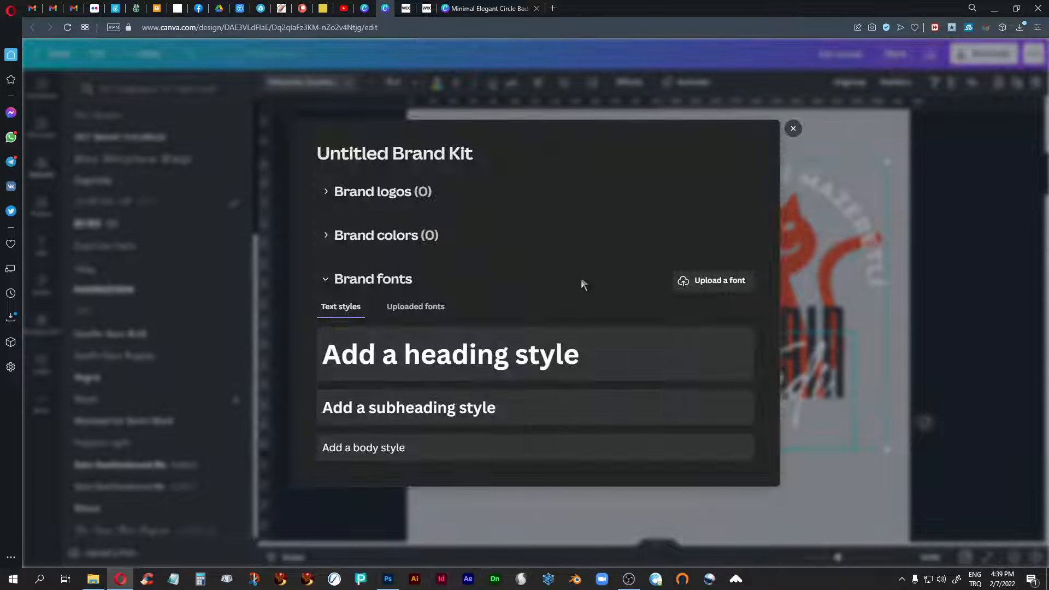
click(735, 288)
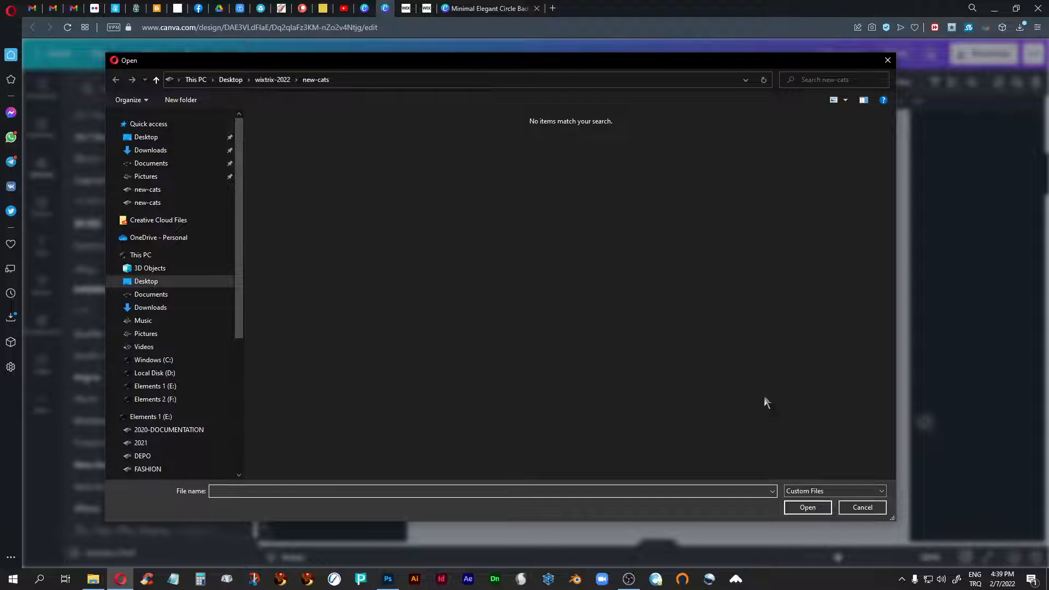
click(863, 507)
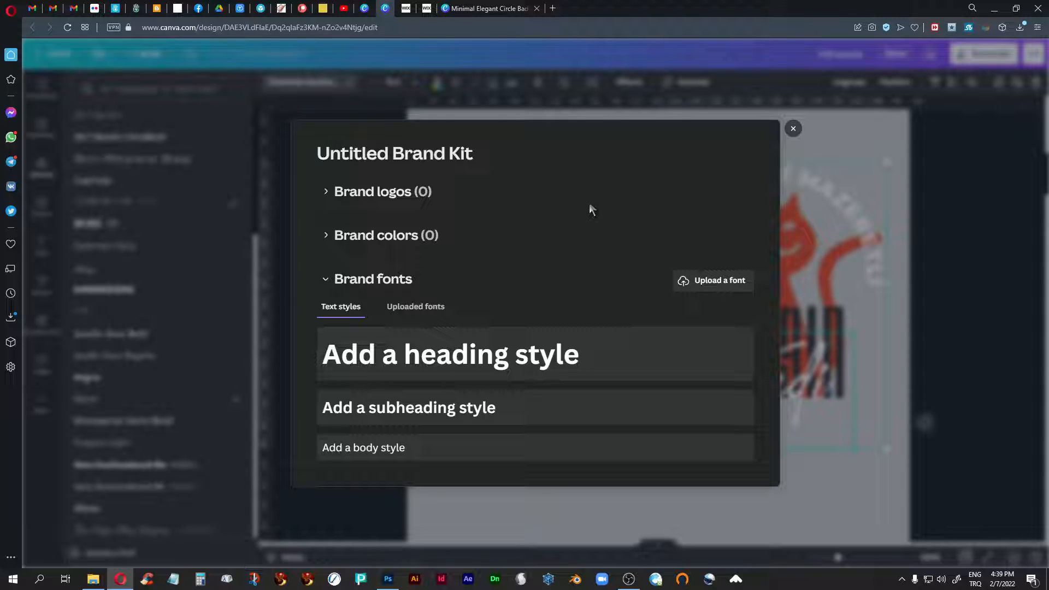
click(794, 130)
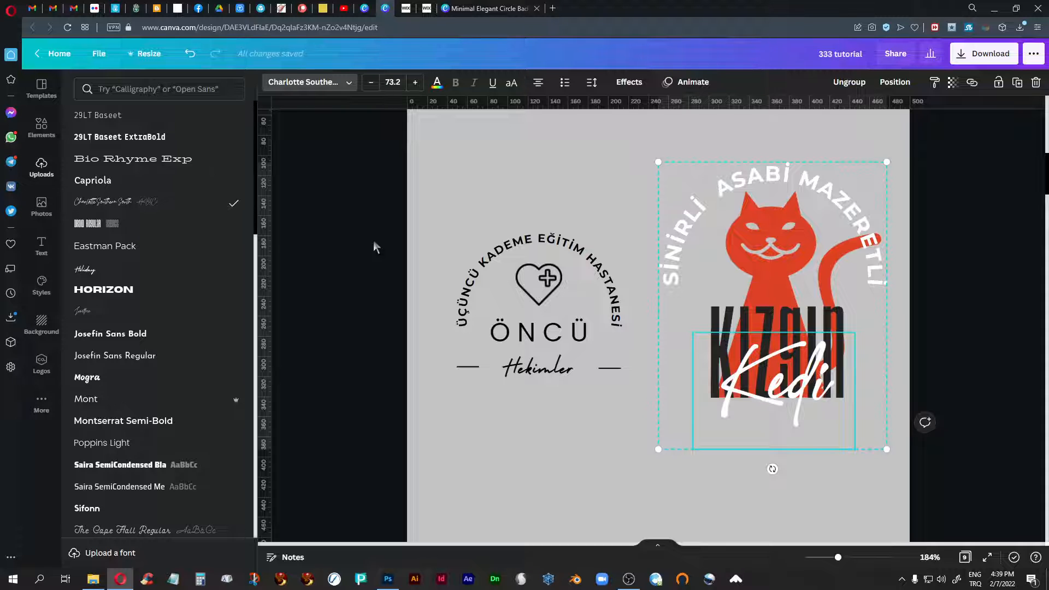
- Inspect the parts of the red cat logo by selecting the "Kızgın" text, the curved text and the cat image
scroll(374, 243, up, 1)
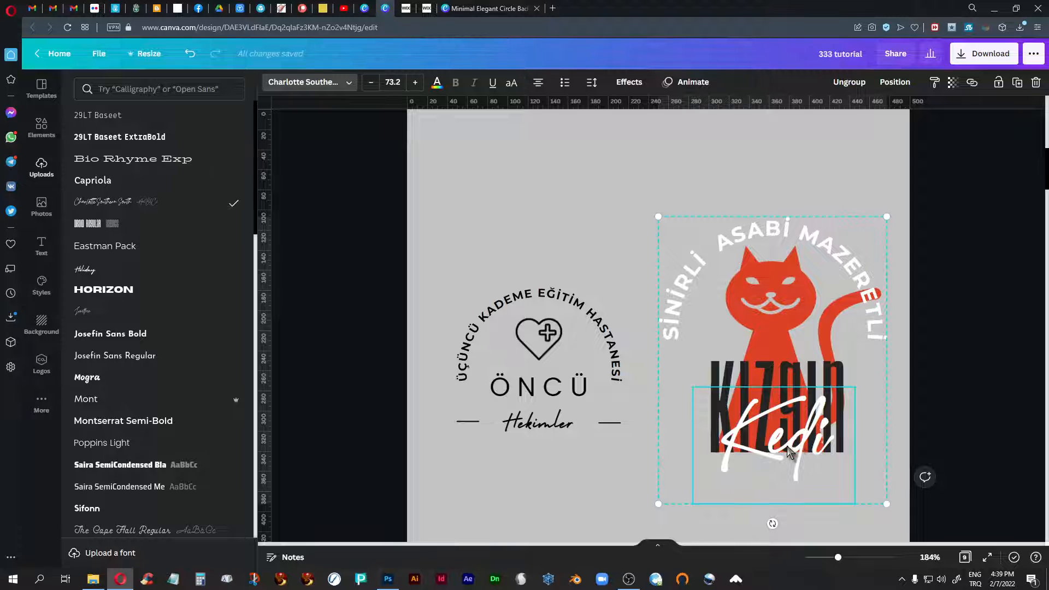
click(720, 373)
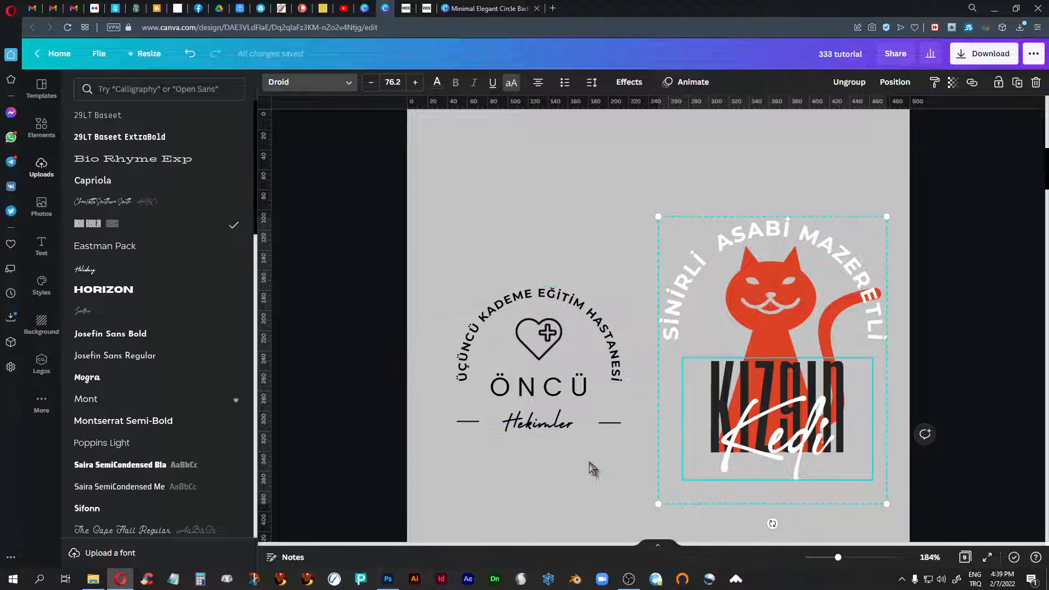
click(946, 341)
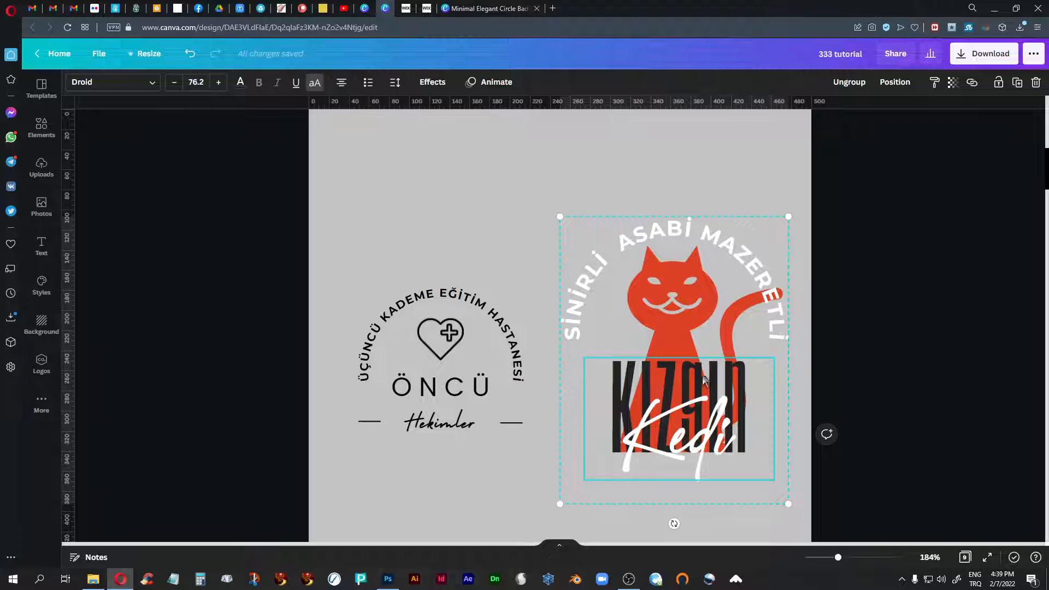
scroll(660, 406, down, 2)
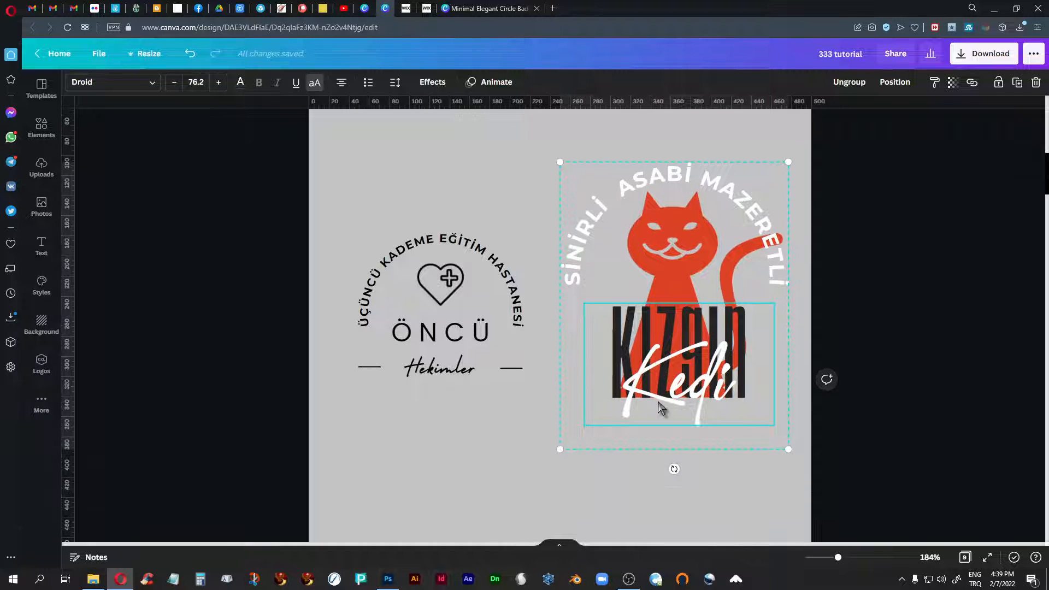
scroll(661, 407, up, 2)
click(694, 289)
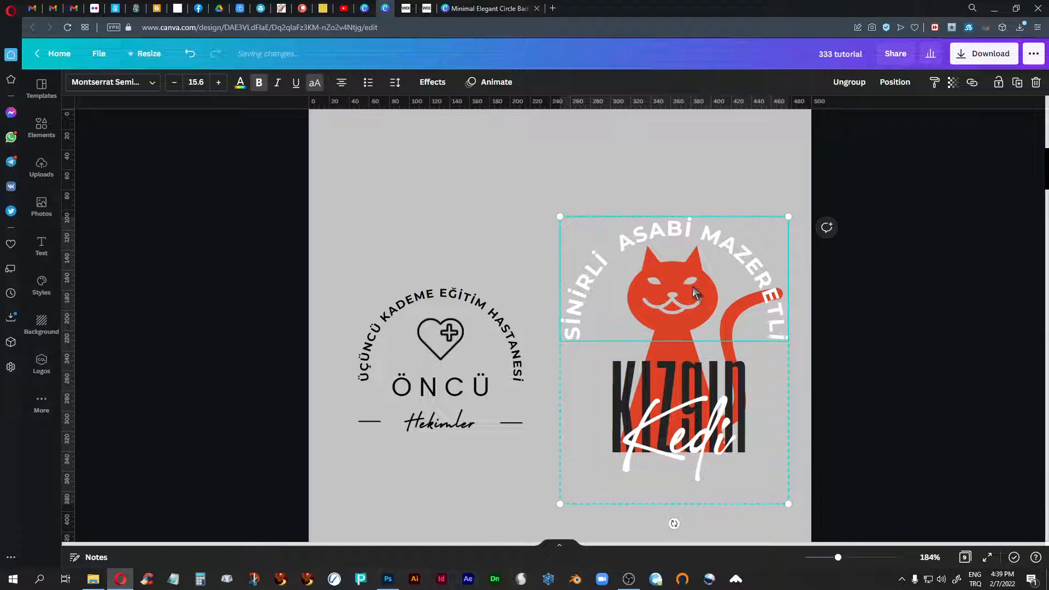
click(693, 350)
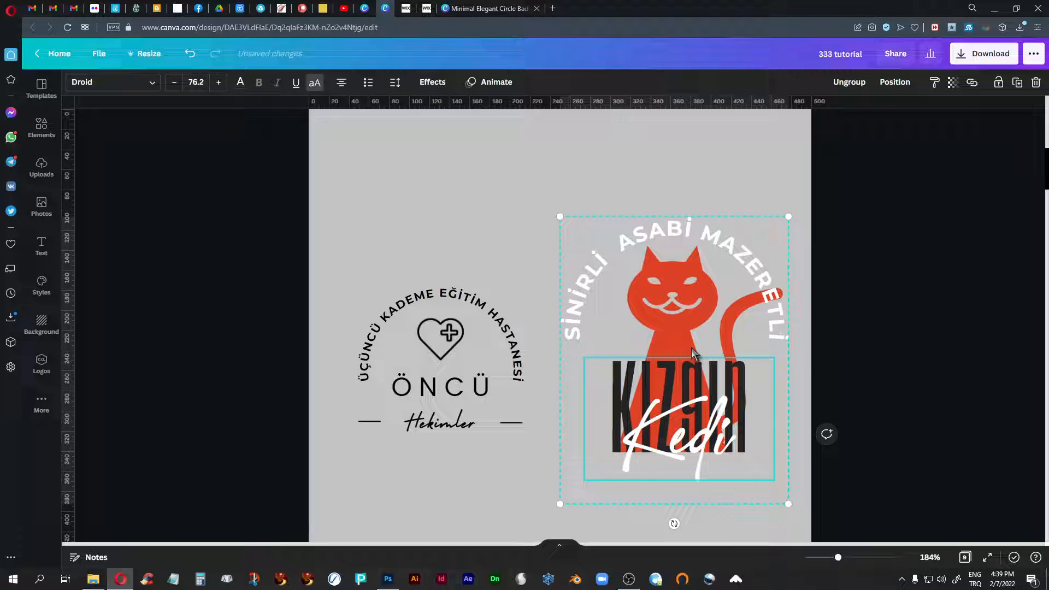
click(731, 350)
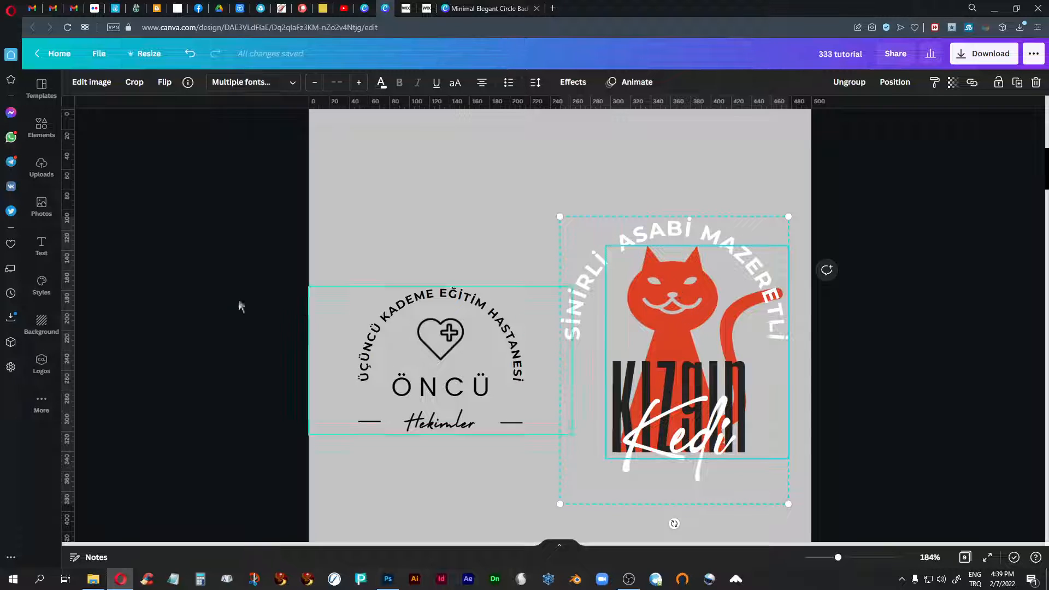
- Show the uploaded images, view the cat PNG files available for media upload without adding any, and look through the uploads
click(41, 167)
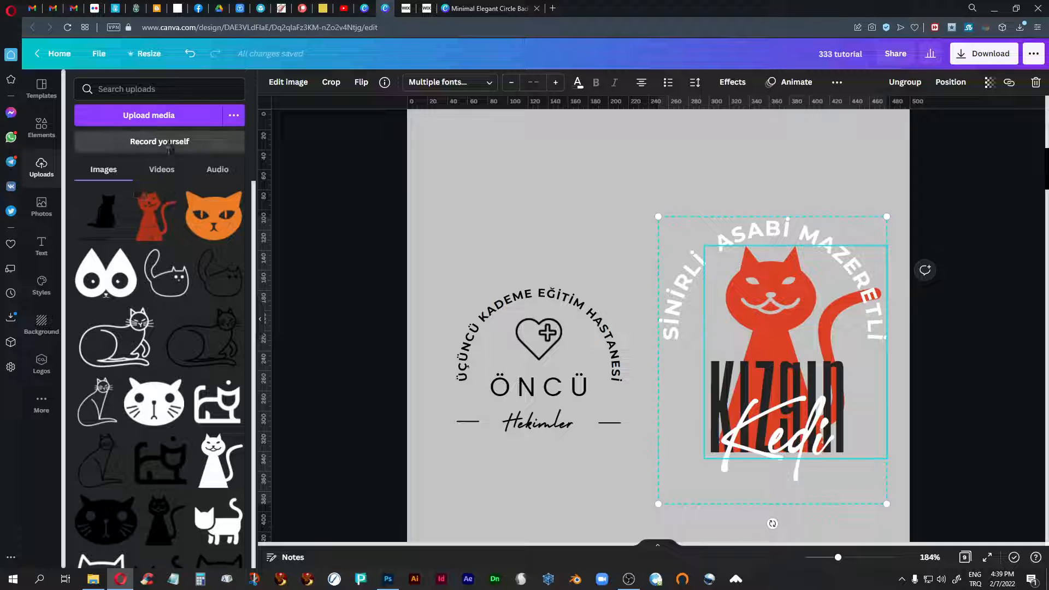
click(161, 116)
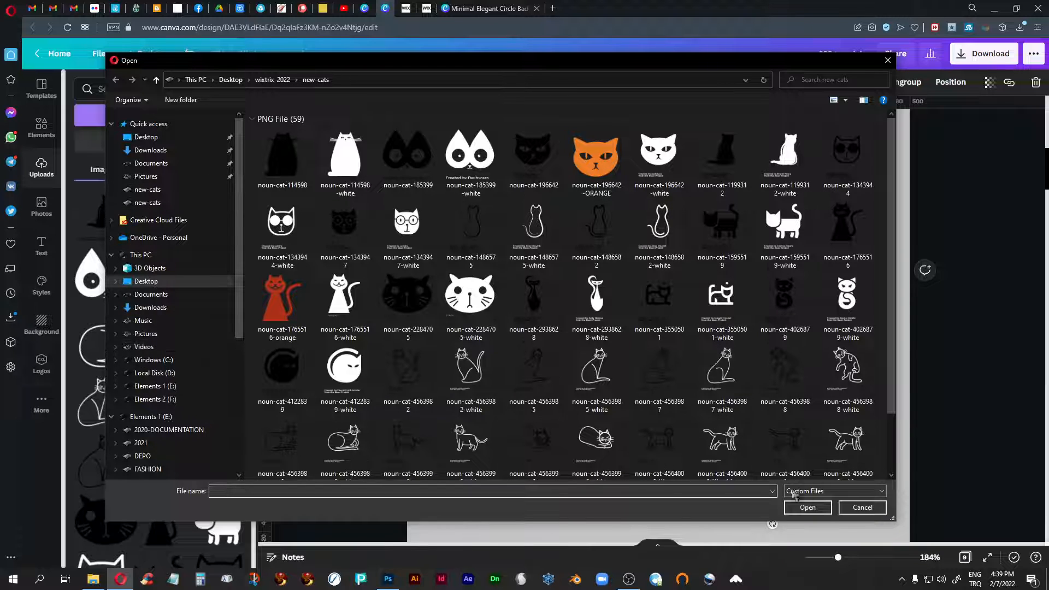
click(847, 509)
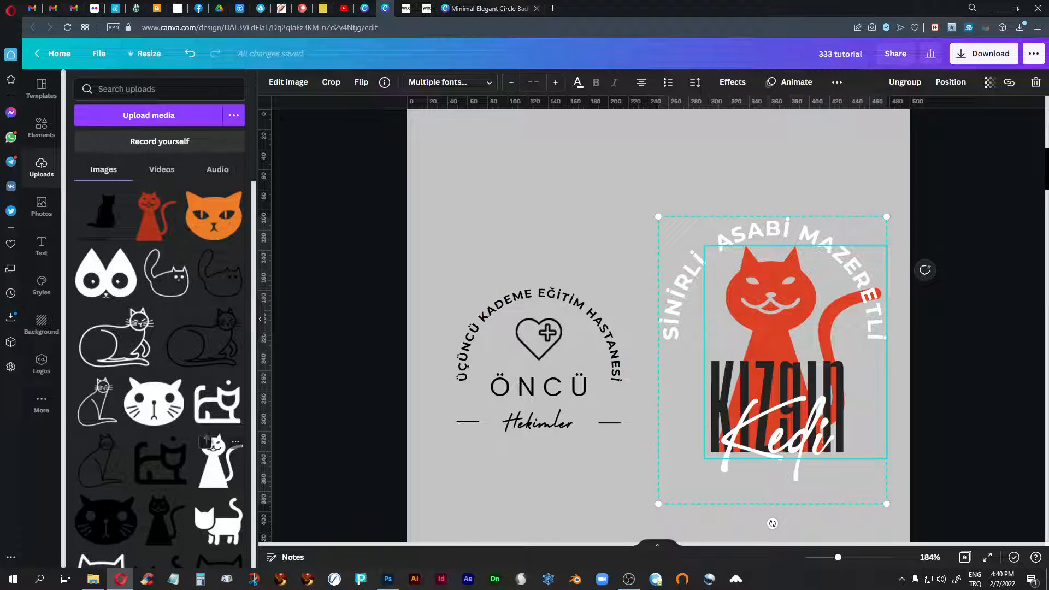
scroll(184, 365, down, 5)
scroll(185, 365, down, 4)
scroll(185, 365, up, 8)
- Open the Graphics category of the Elements library and browse its collections
click(42, 131)
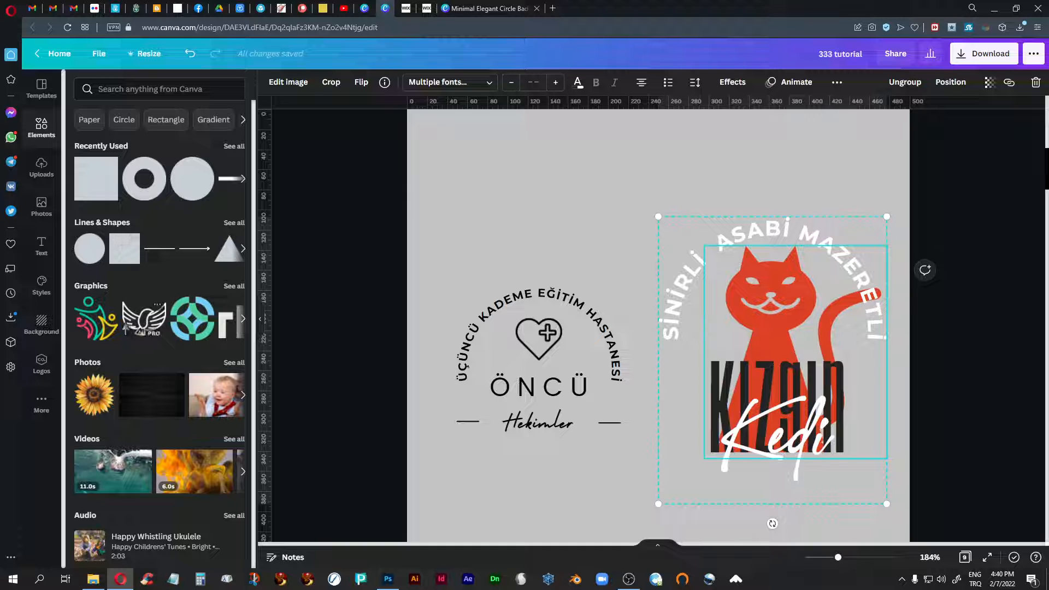
click(92, 291)
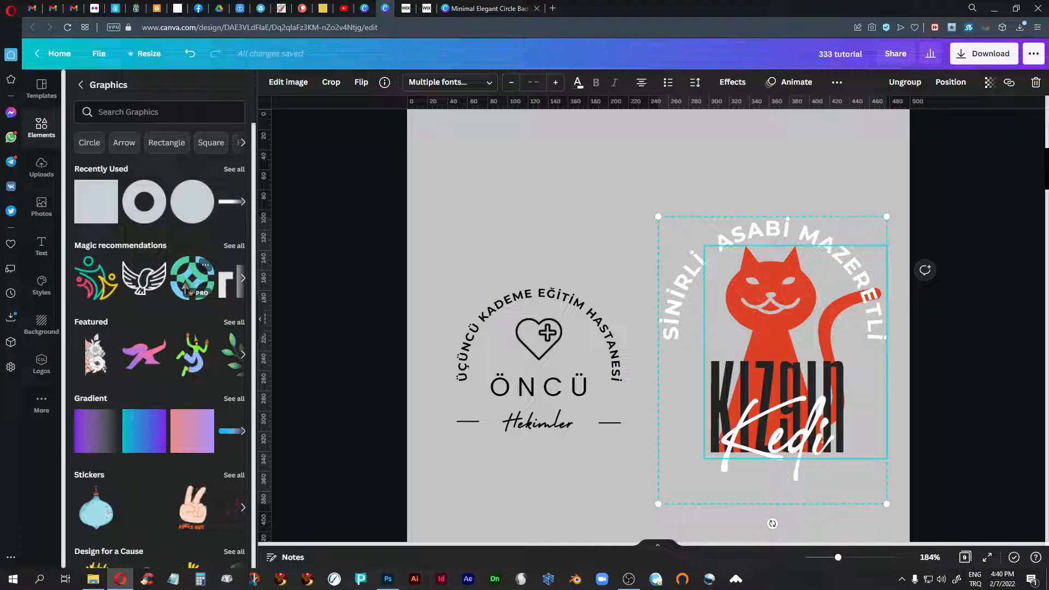
scroll(185, 285, down, 15)
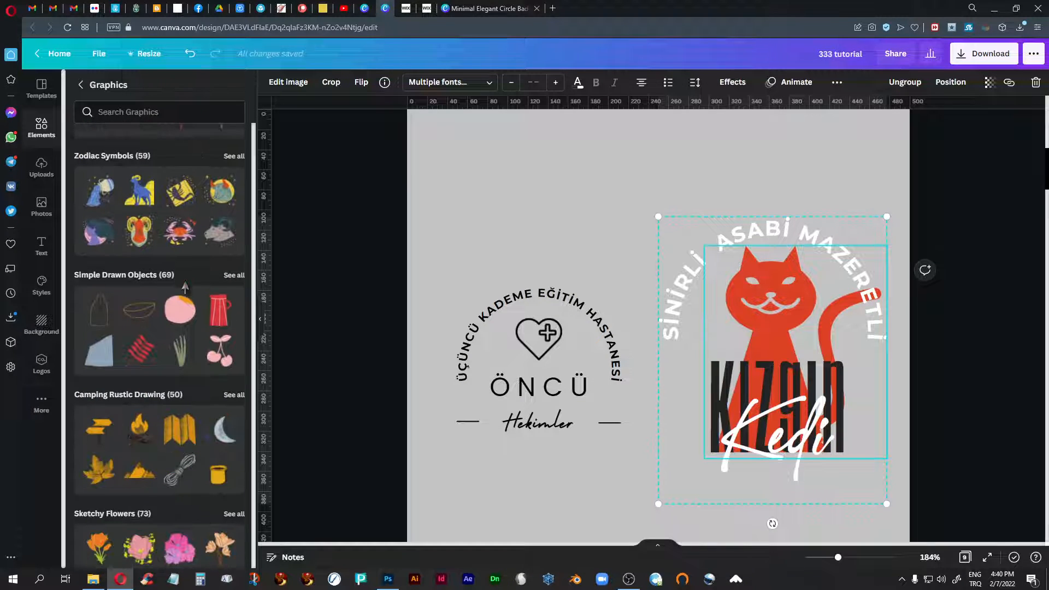
- Look through more graphics collections and view the Lines & Shapes category of the Elements library
scroll(185, 287, down, 10)
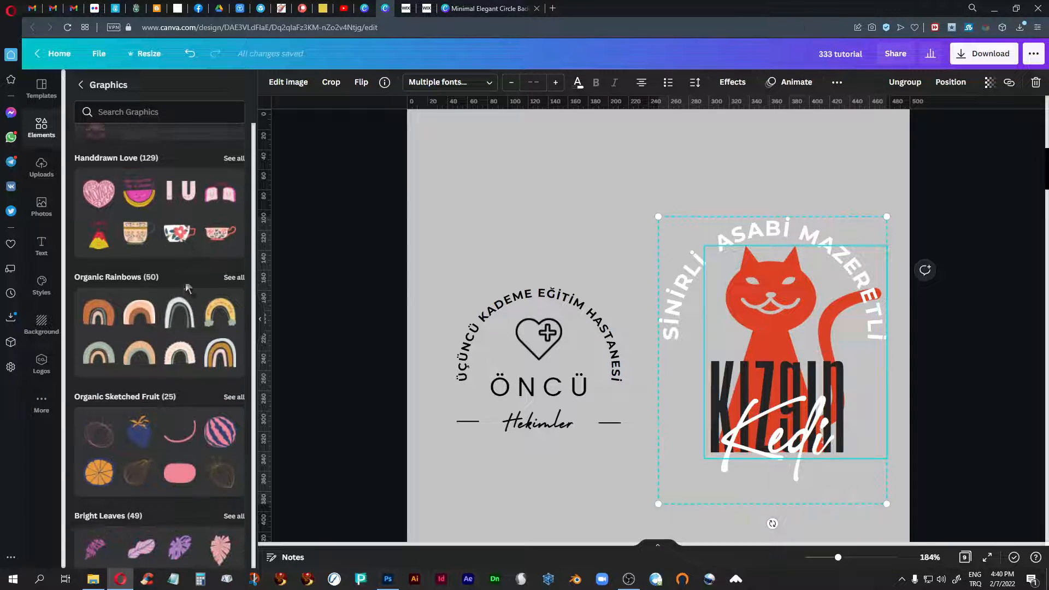
scroll(187, 287, up, 20)
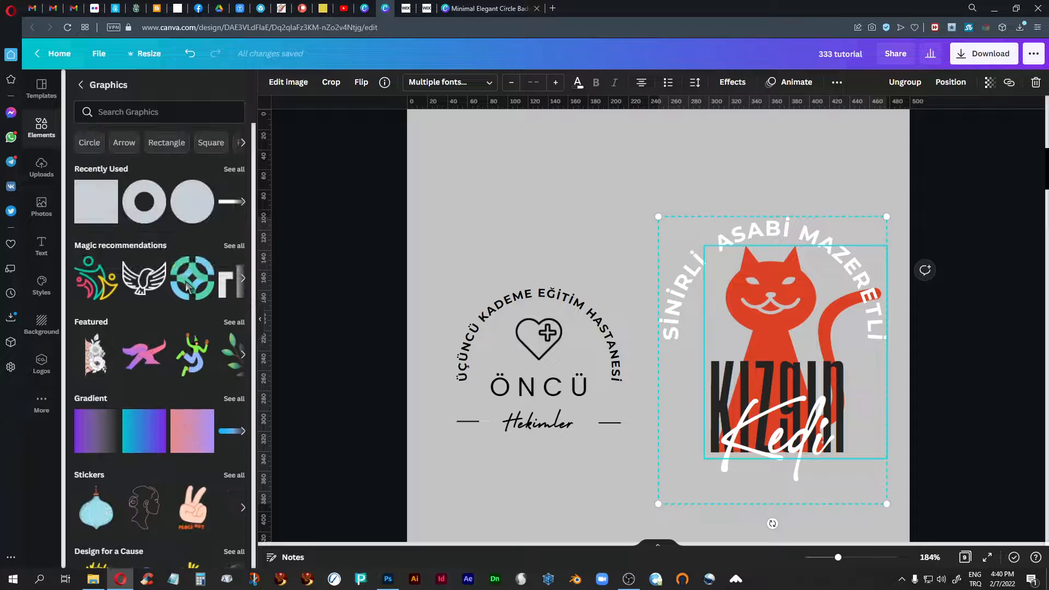
click(81, 85)
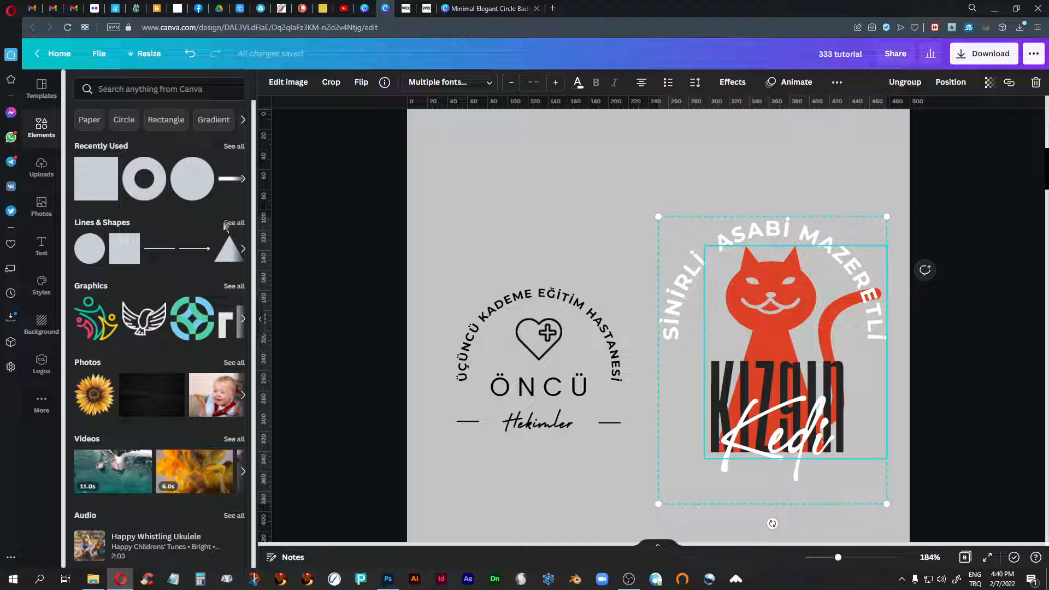
click(225, 224)
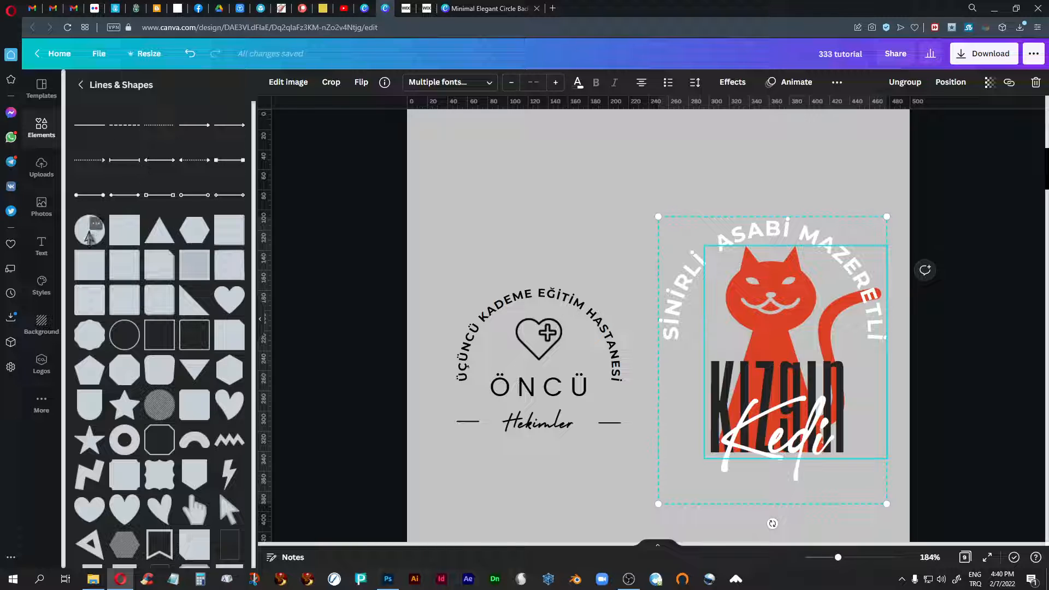
click(80, 86)
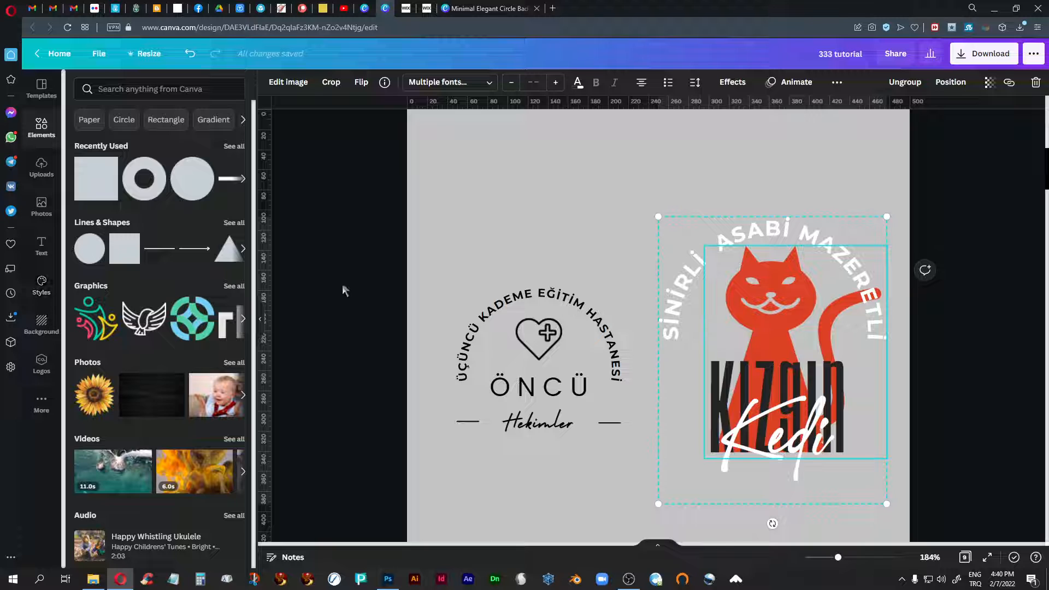
- Show the fisherman and beige cat logos on page 3 alongside the recently used templates
scroll(674, 312, down, 5)
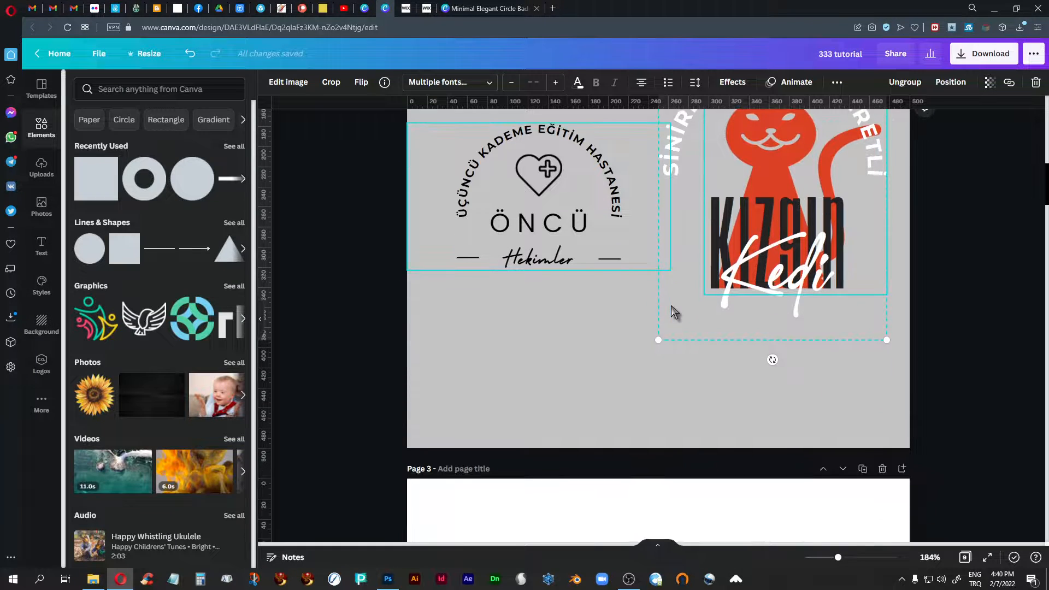
scroll(674, 311, down, 5)
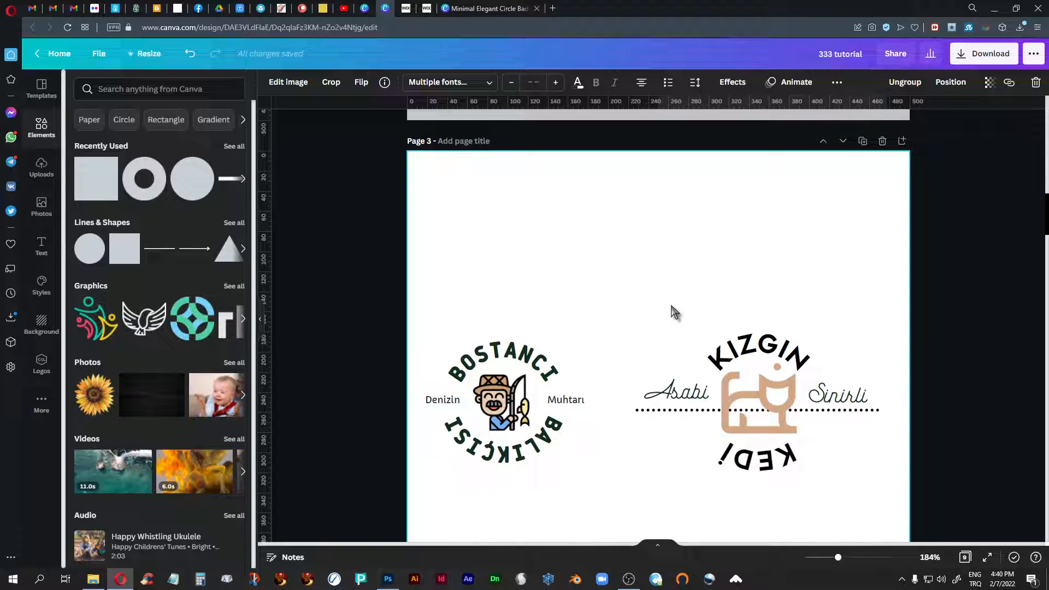
scroll(674, 312, down, 2)
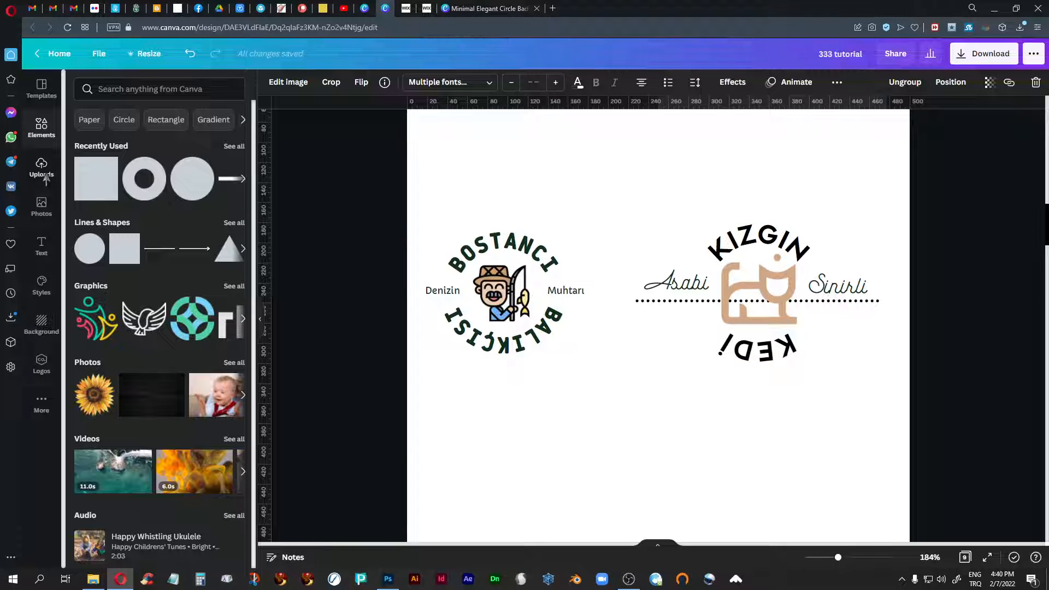
click(42, 92)
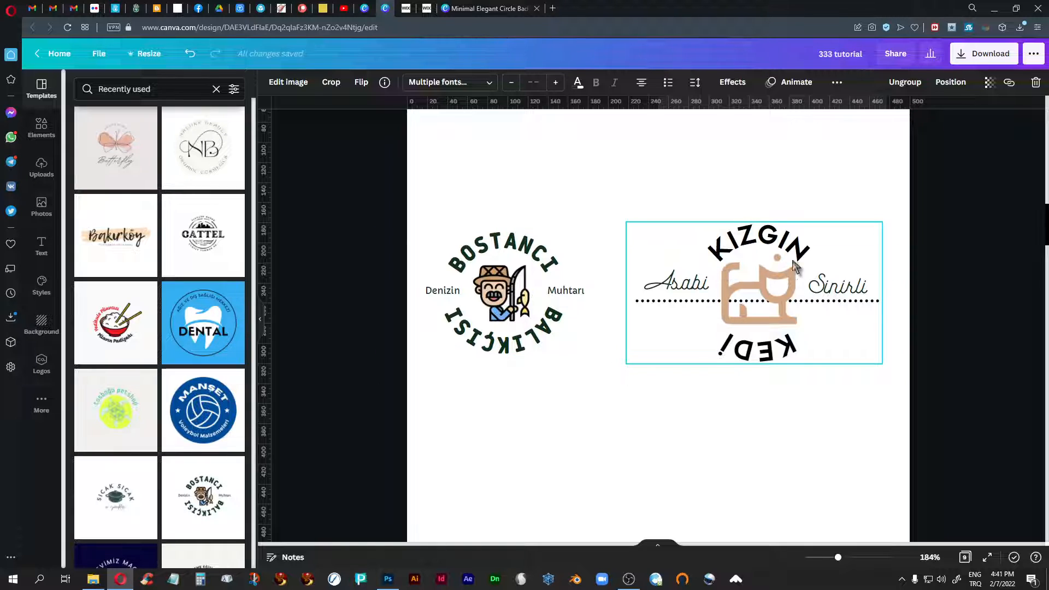
- Inspect the page 3 logos by selecting the "Asabi", "BOSTANCI", "KIZGIN" and "KEDİ" texts and the cat image
click(679, 287)
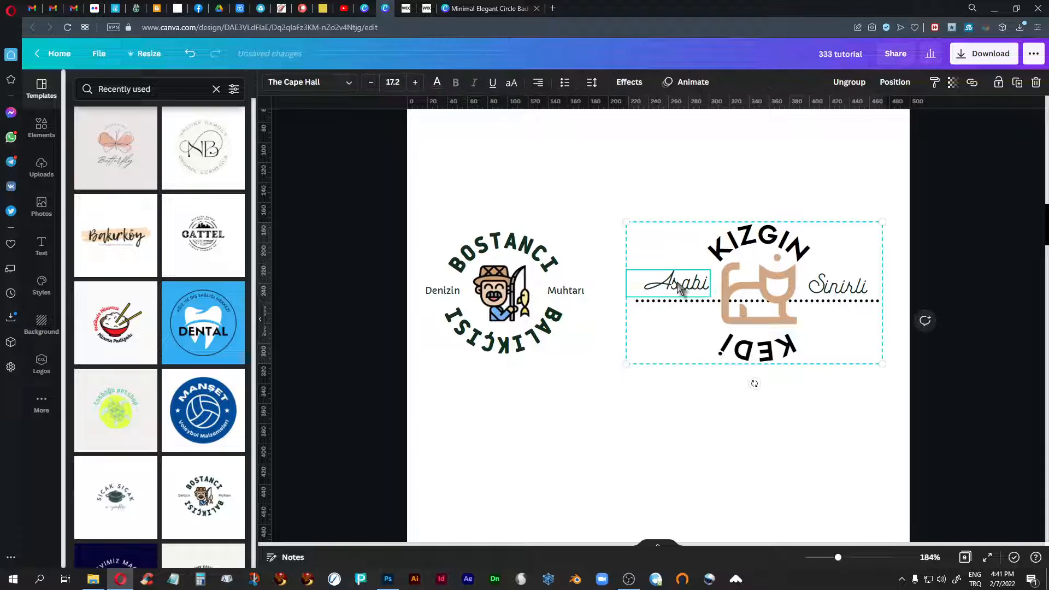
click(762, 284)
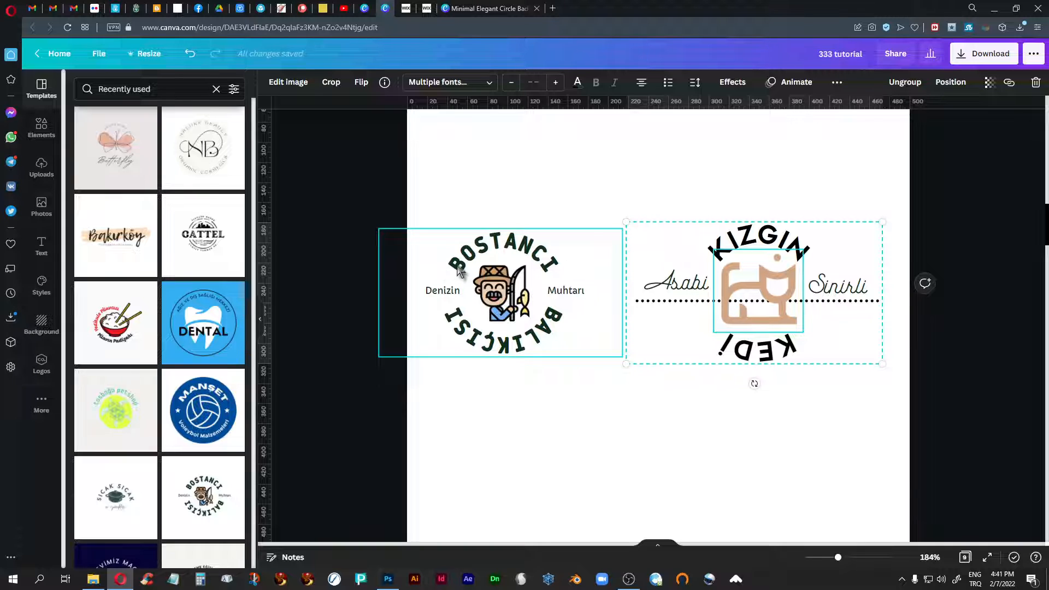
click(527, 255)
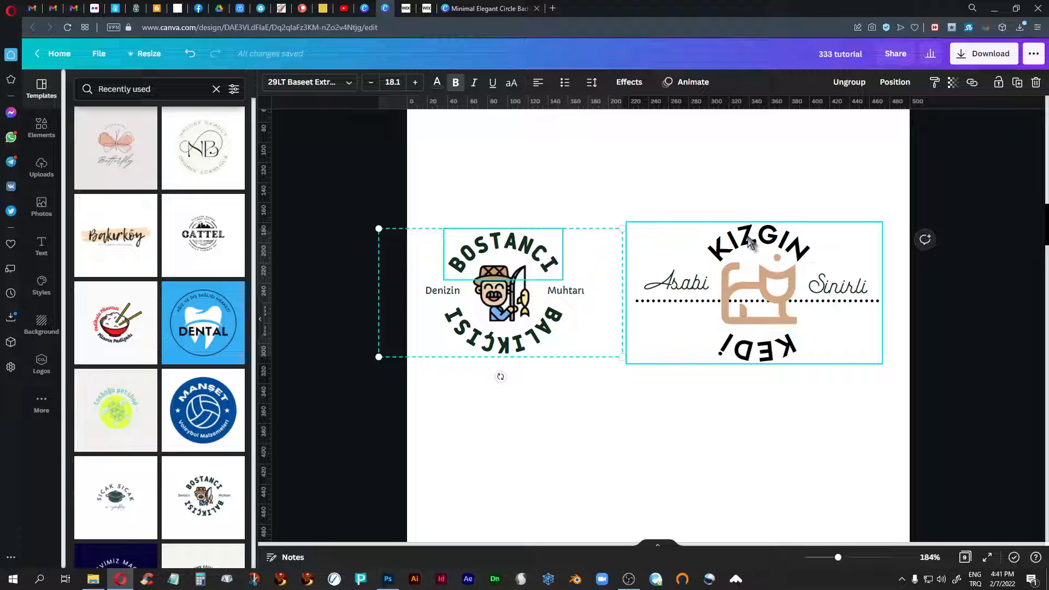
click(751, 242)
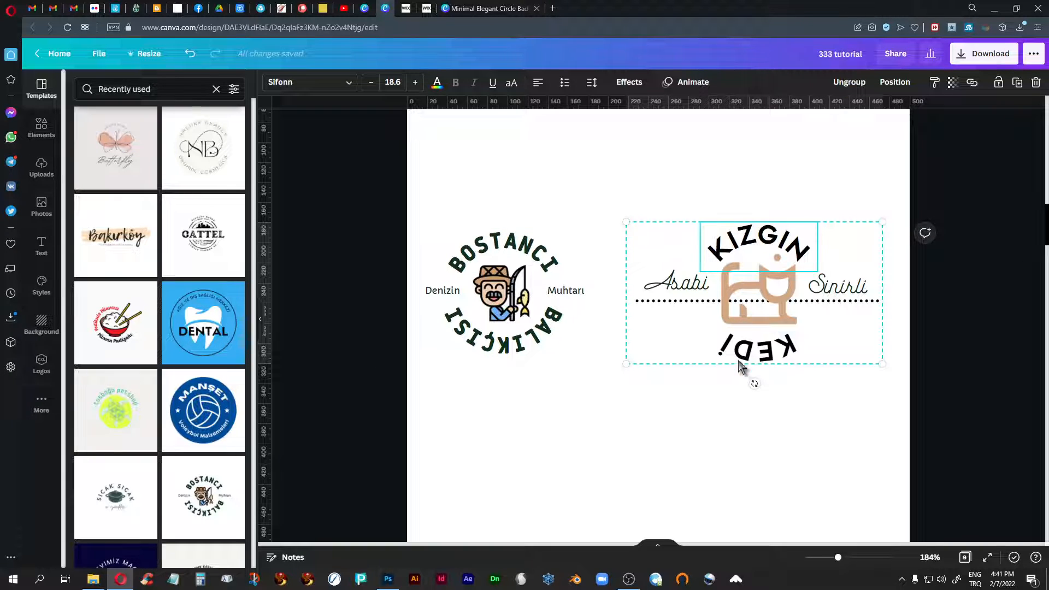
click(755, 350)
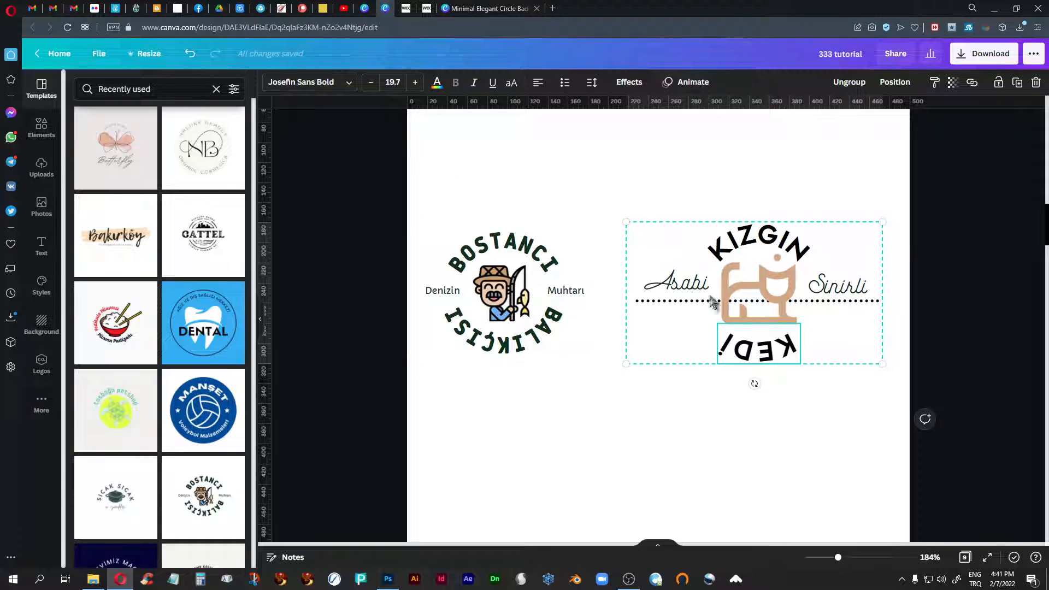
click(748, 250)
click(761, 357)
- Open the font list for the curved "KIZGIN" text and browse the document, recently used, uploaded, popular and English fonts
click(747, 248)
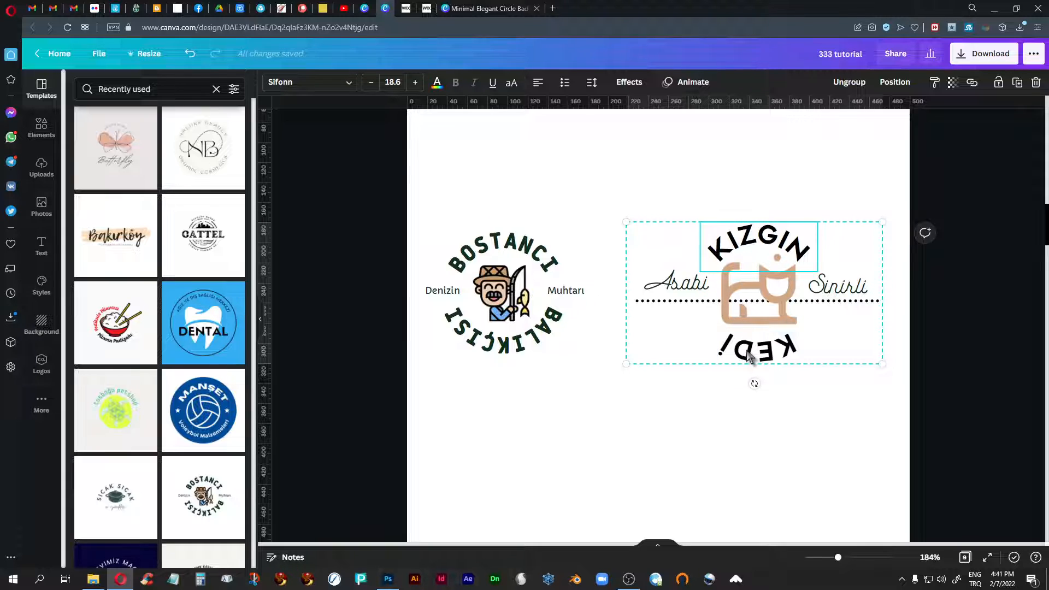
click(349, 86)
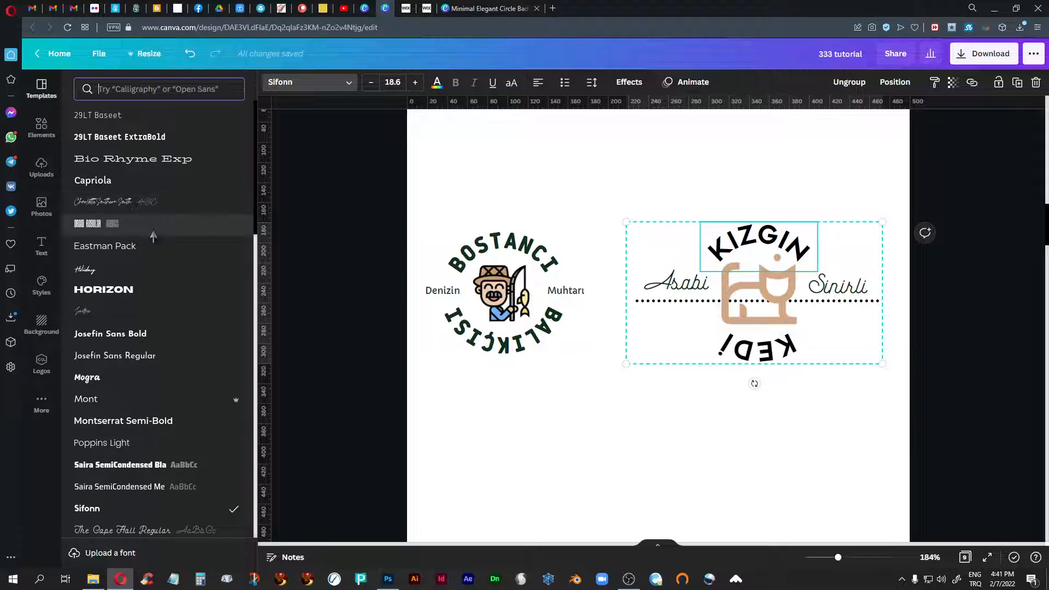
scroll(153, 236, down, 3)
scroll(153, 236, down, 8)
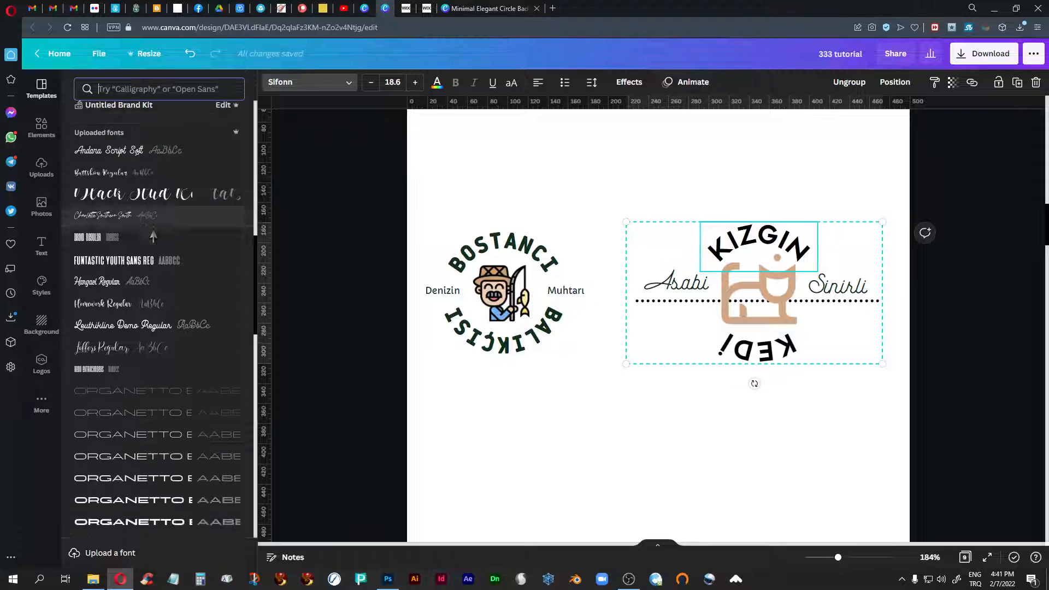
scroll(153, 236, down, 8)
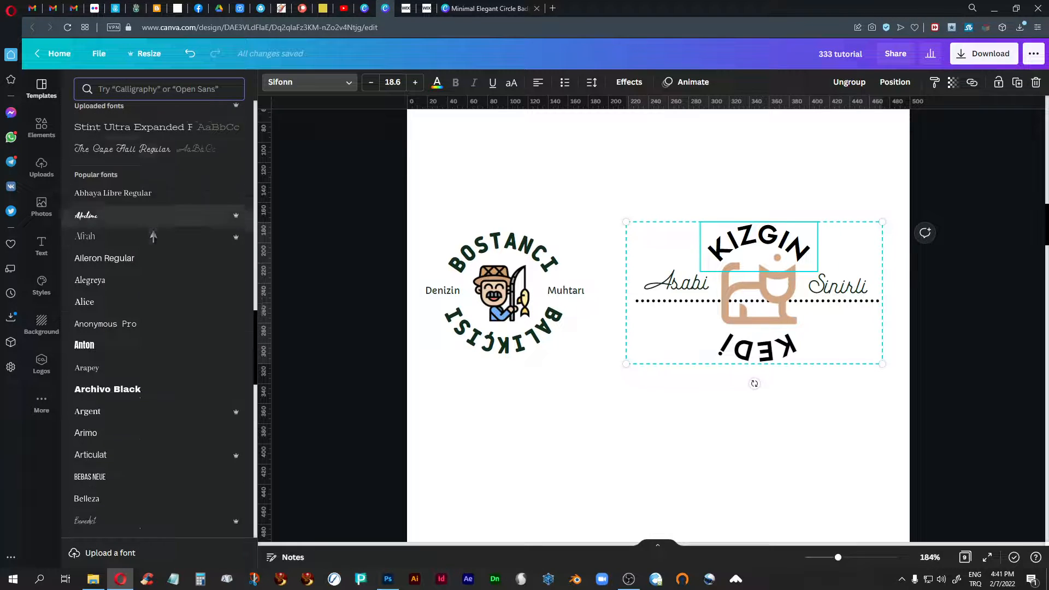
scroll(153, 236, down, 8)
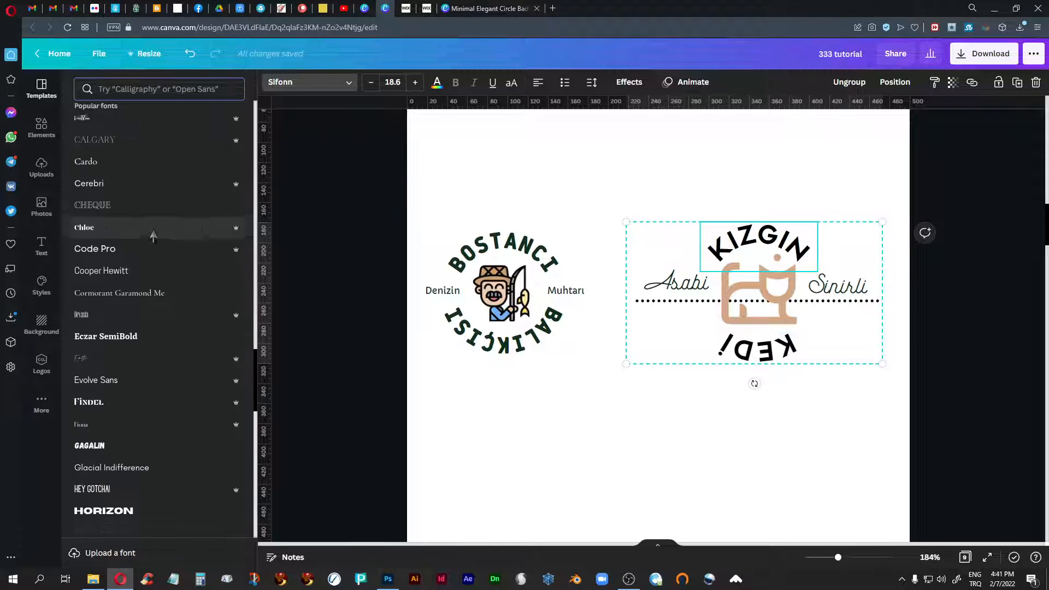
scroll(153, 236, down, 6)
scroll(153, 236, up, 12)
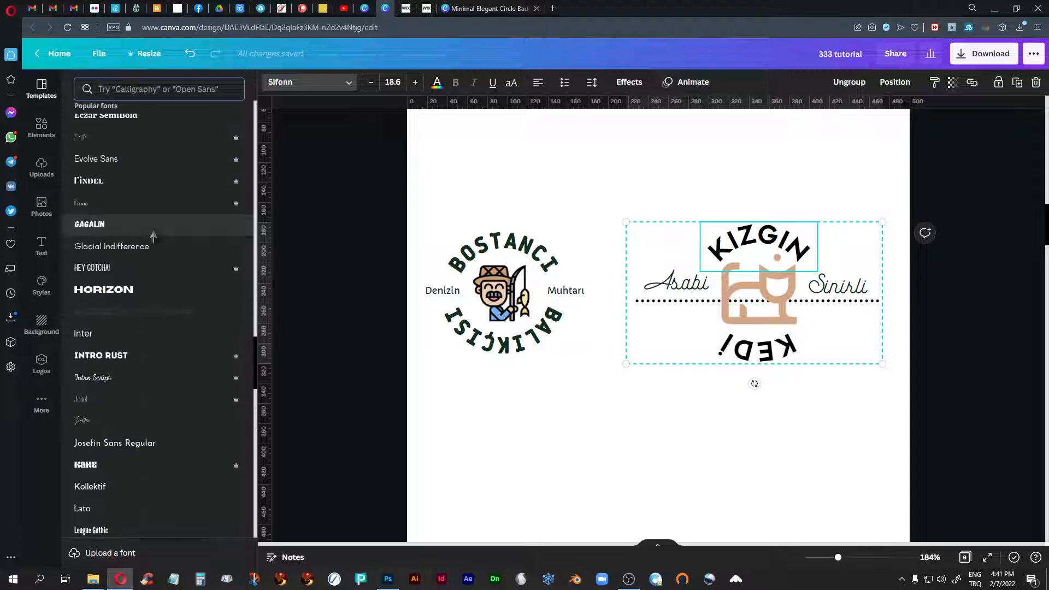
scroll(153, 236, up, 15)
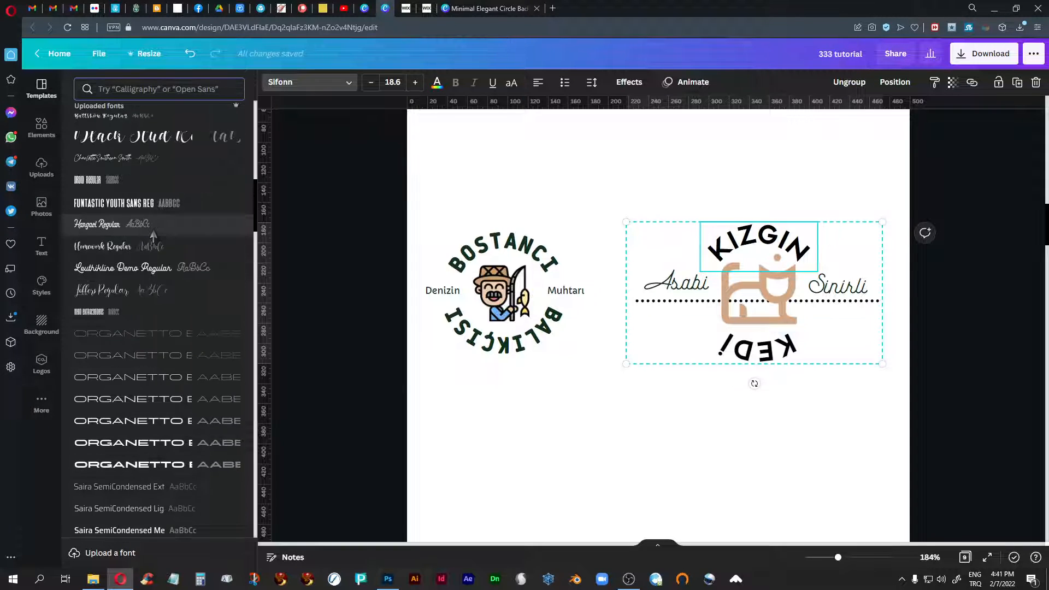
scroll(153, 236, up, 7)
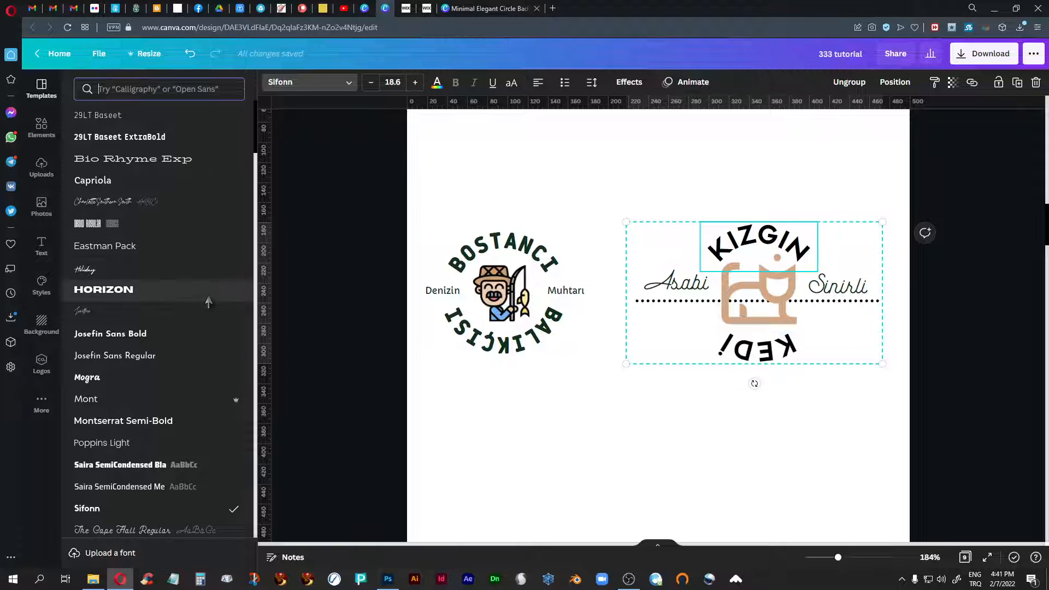
scroll(208, 301, down, 2)
scroll(164, 328, up, 2)
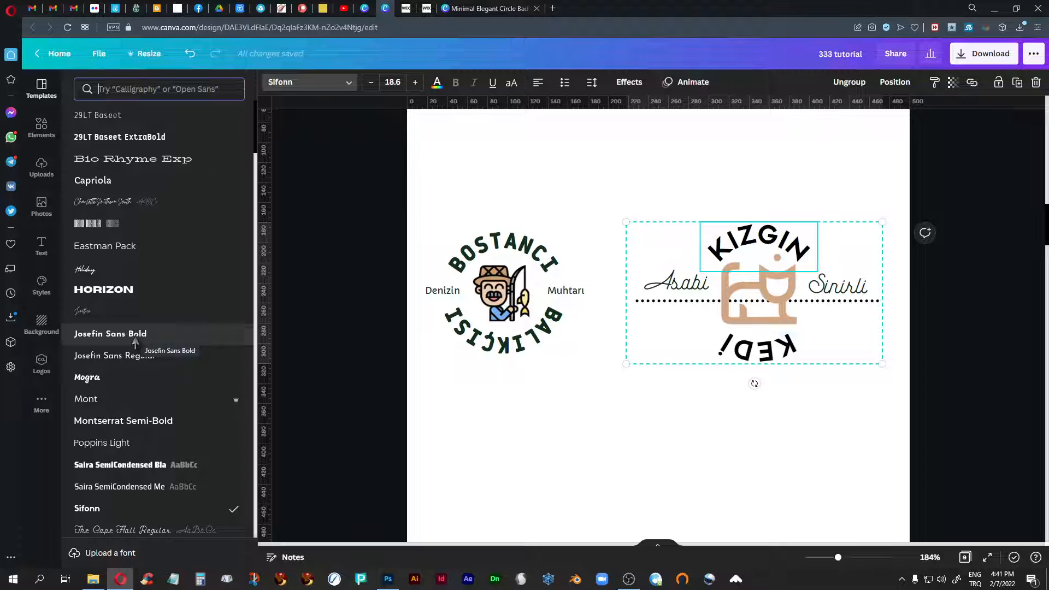
scroll(164, 340, down, 3)
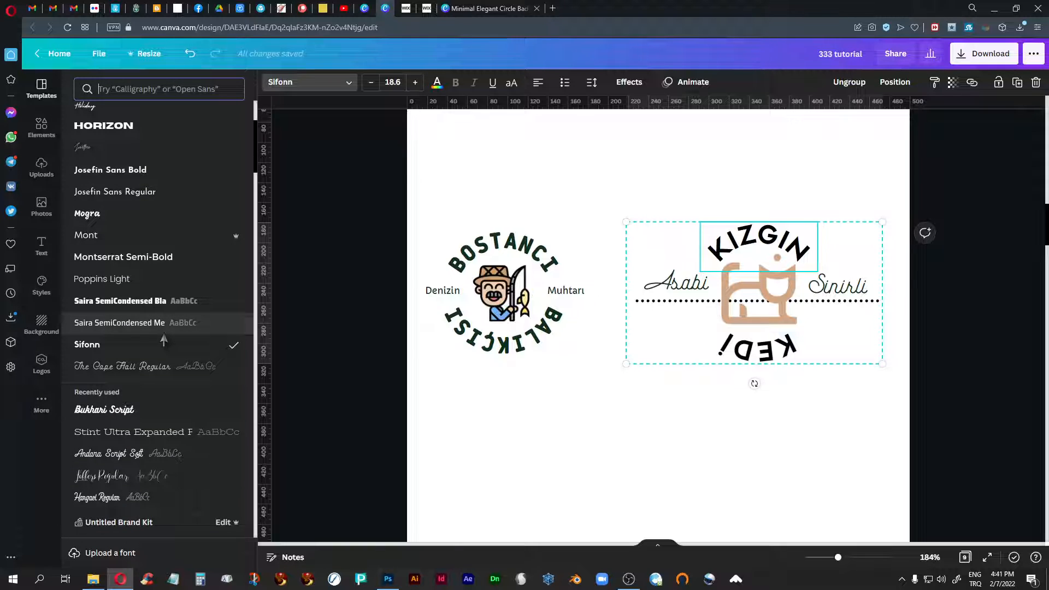
scroll(164, 340, up, 3)
scroll(164, 340, down, 2)
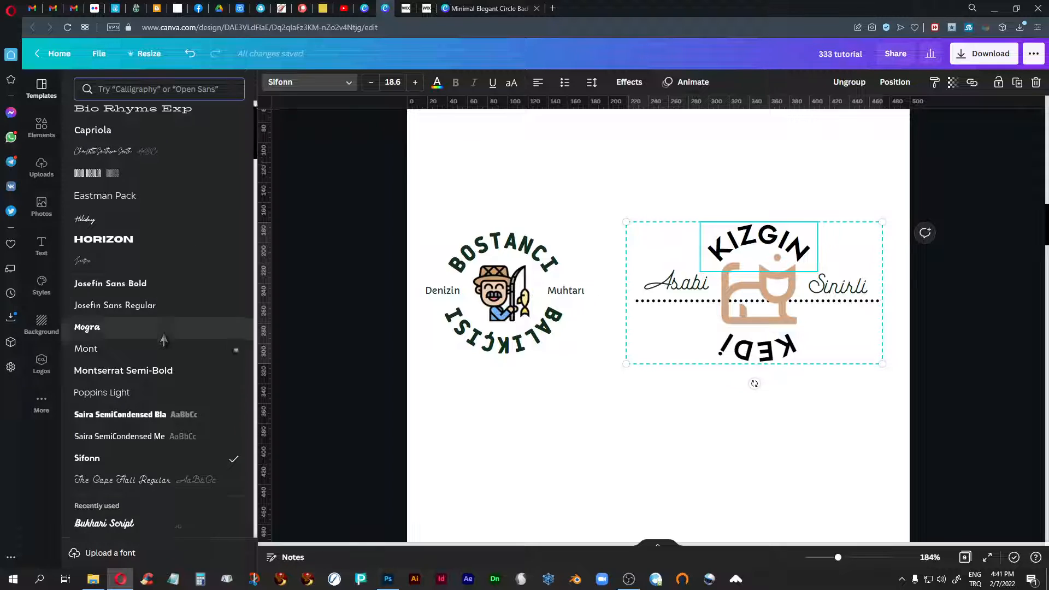
scroll(163, 340, down, 6)
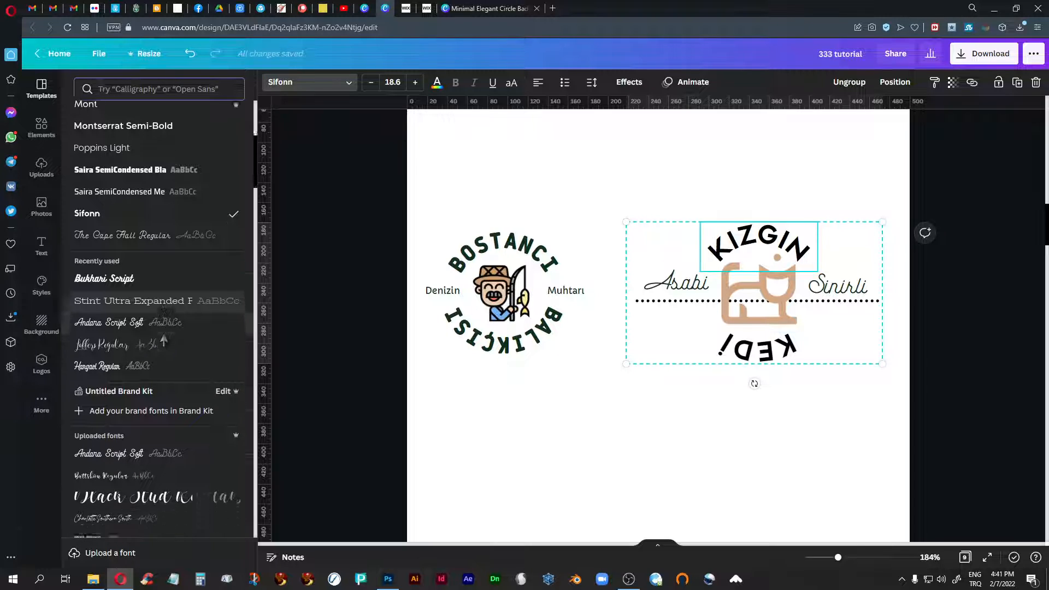
scroll(164, 340, down, 12)
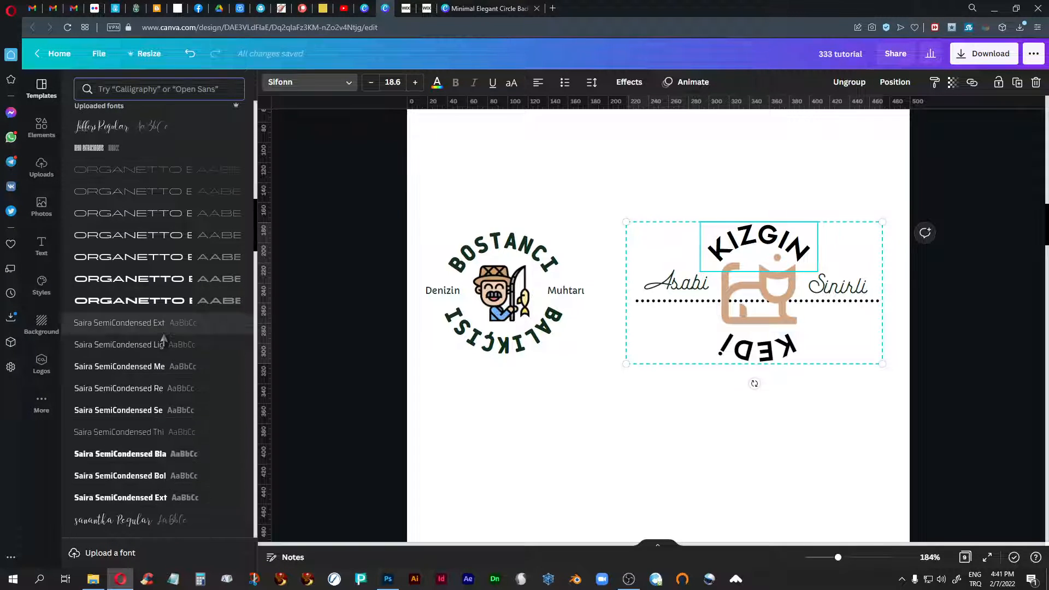
scroll(164, 340, down, 12)
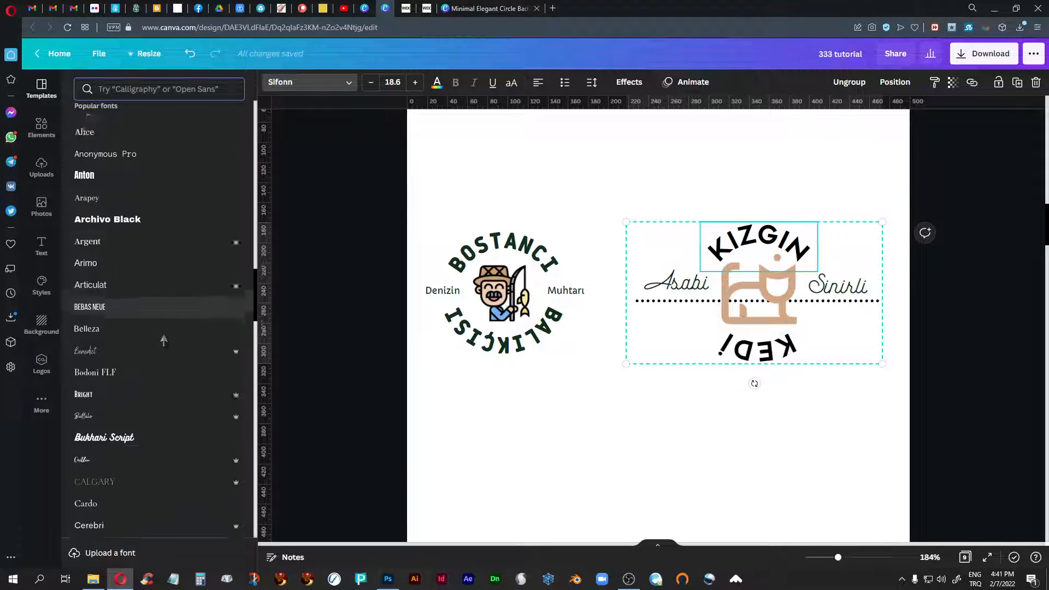
scroll(164, 340, down, 10)
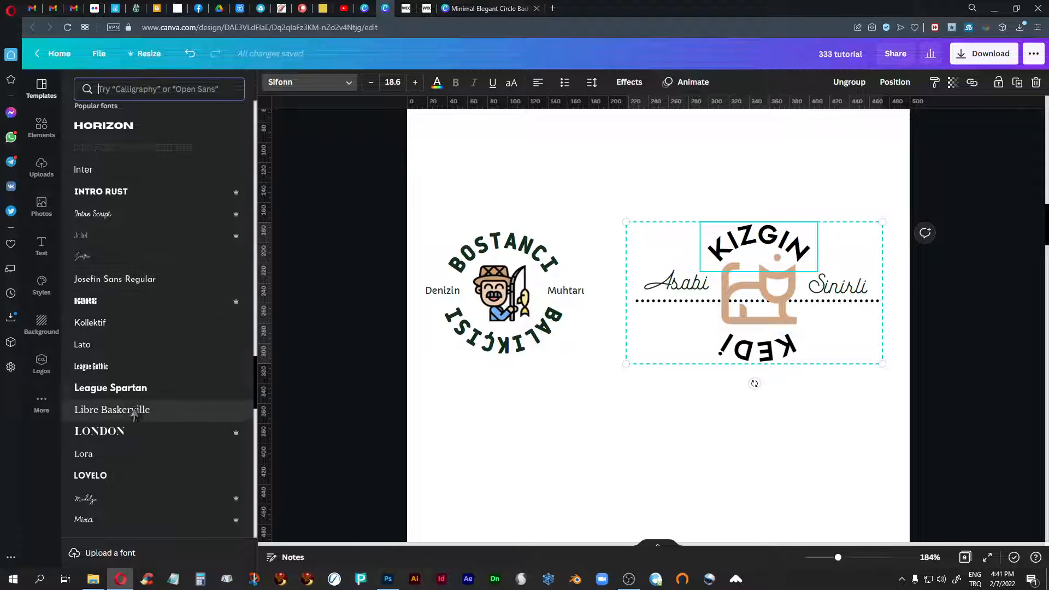
scroll(136, 413, down, 5)
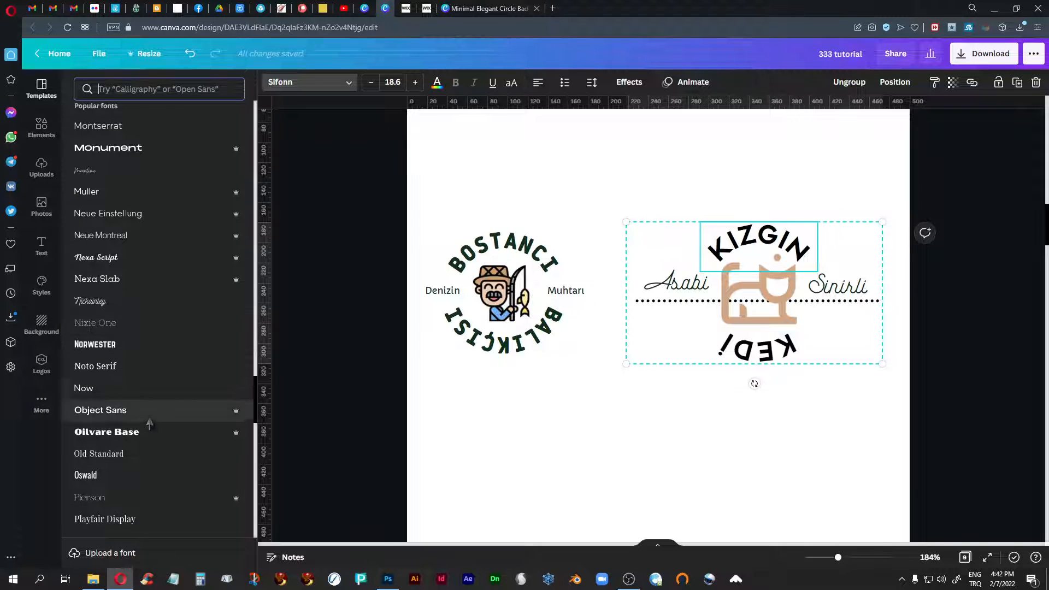
scroll(149, 423, down, 4)
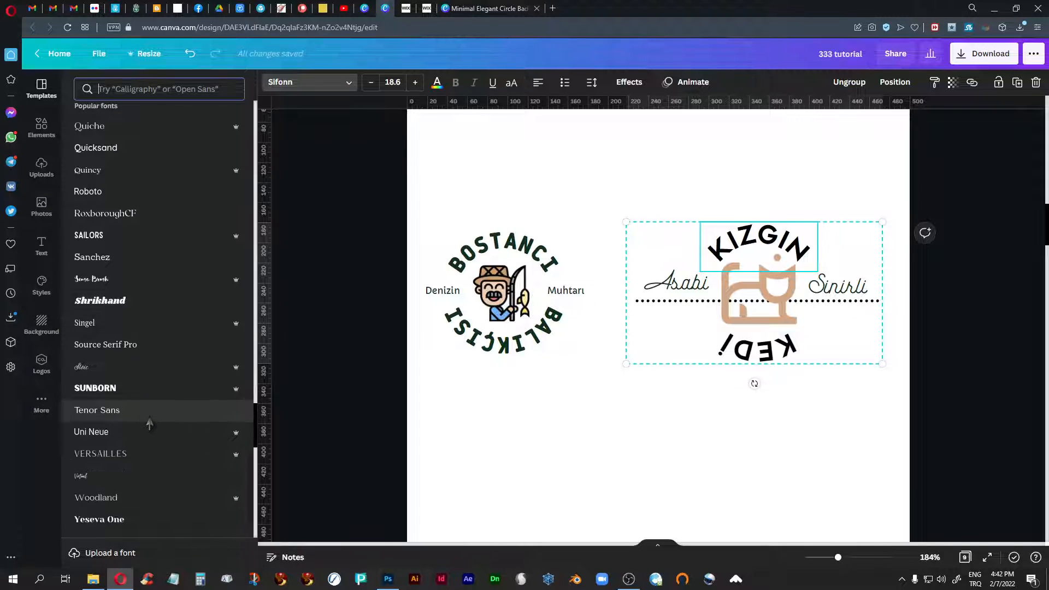
scroll(149, 424, down, 2)
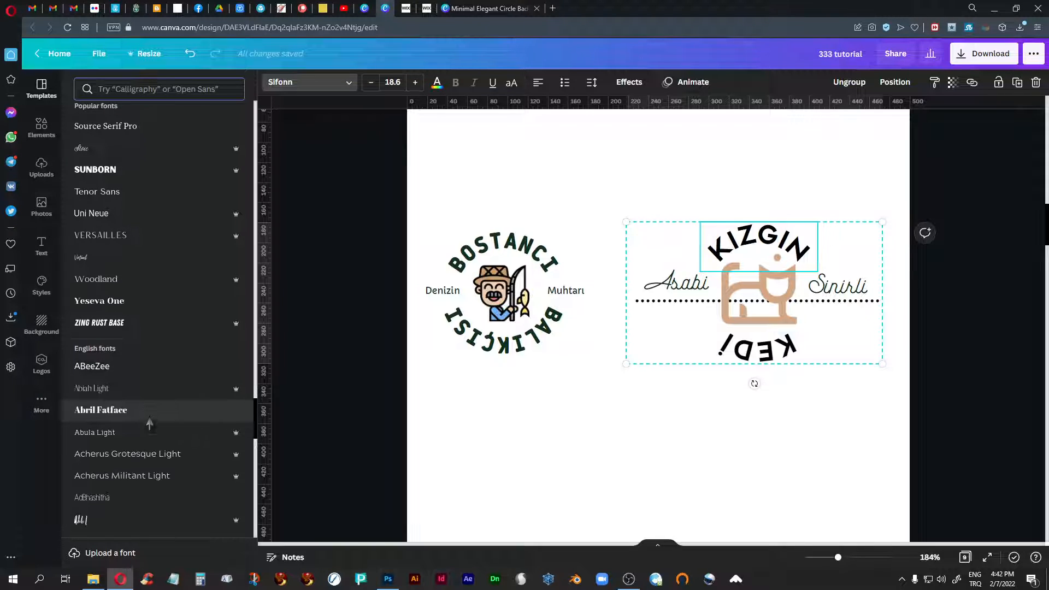
scroll(149, 424, down, 9)
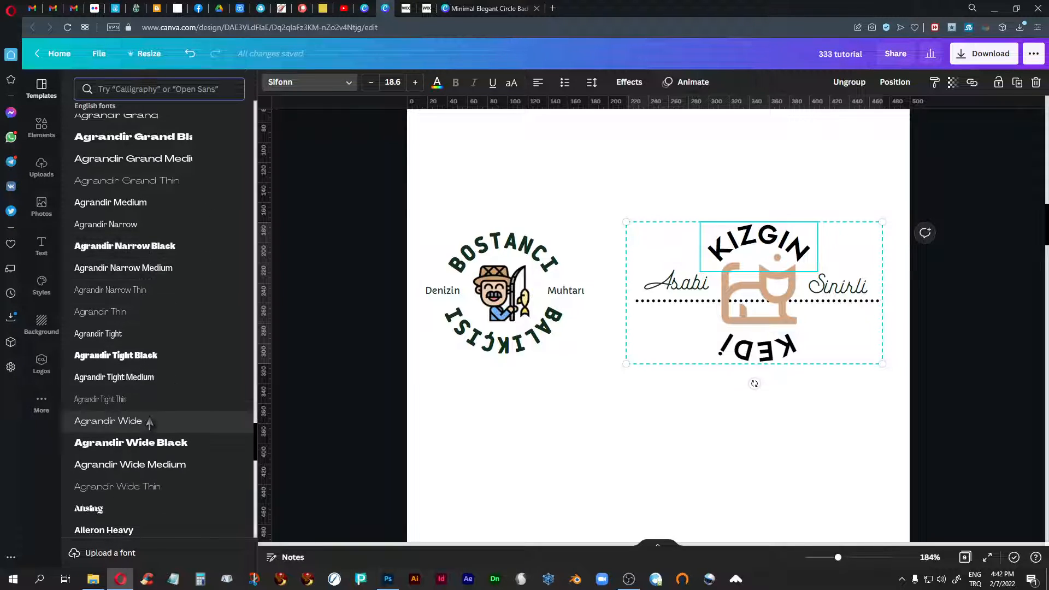
scroll(149, 424, down, 5)
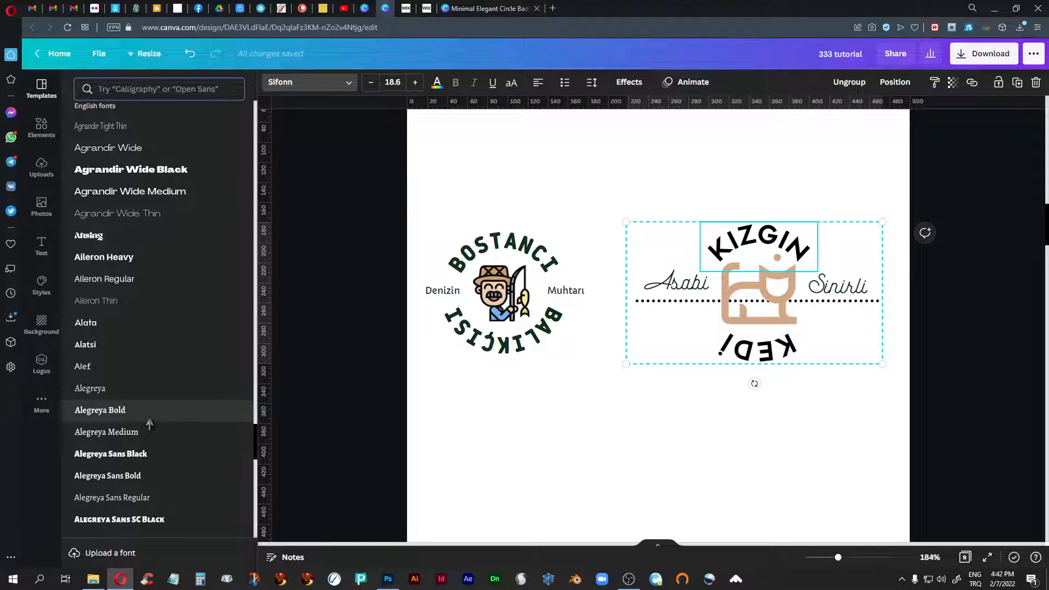
scroll(149, 424, down, 8)
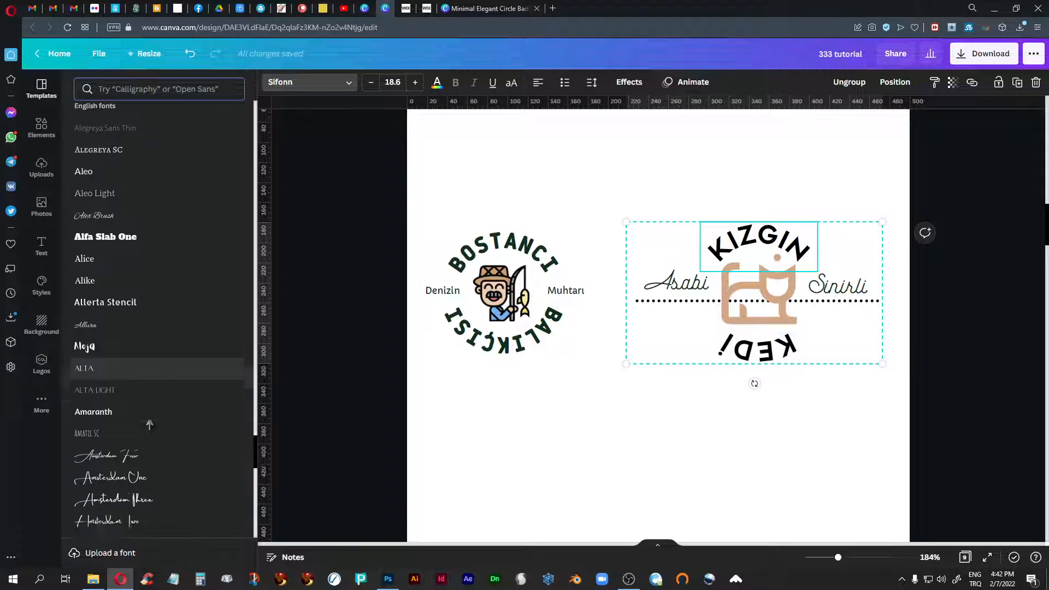
- Look through more of the English fonts available for the curved "KIZGIN" text, leaving its font as it is
scroll(149, 423, down, 6)
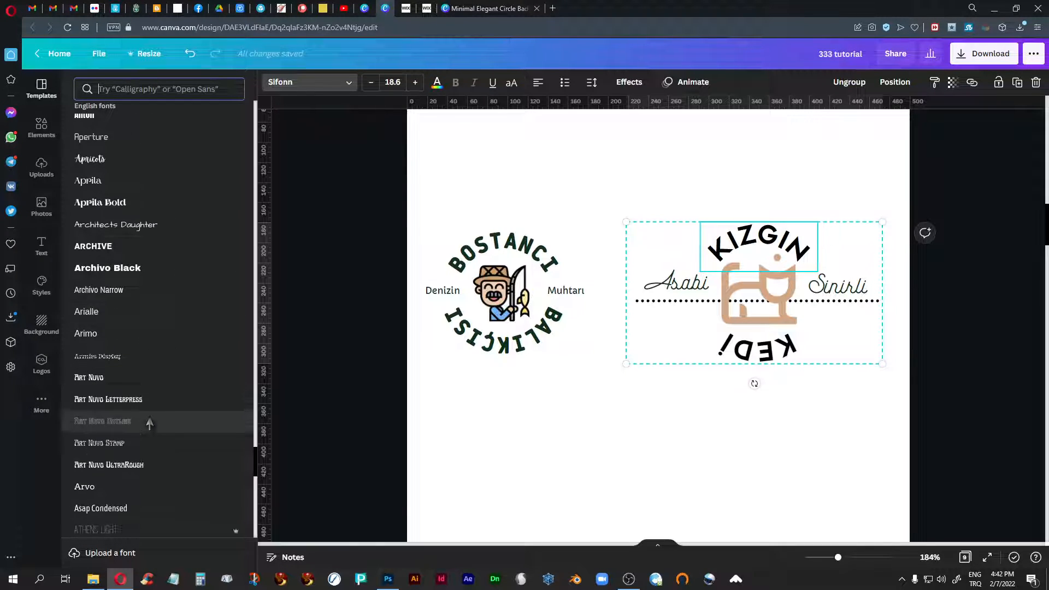
scroll(150, 424, down, 12)
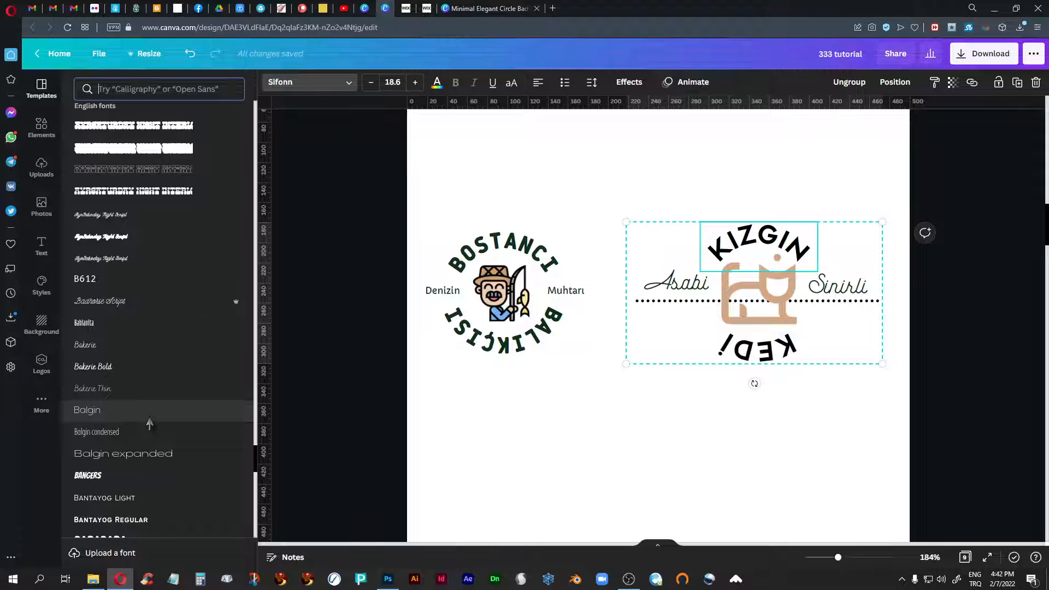
scroll(149, 424, up, 20)
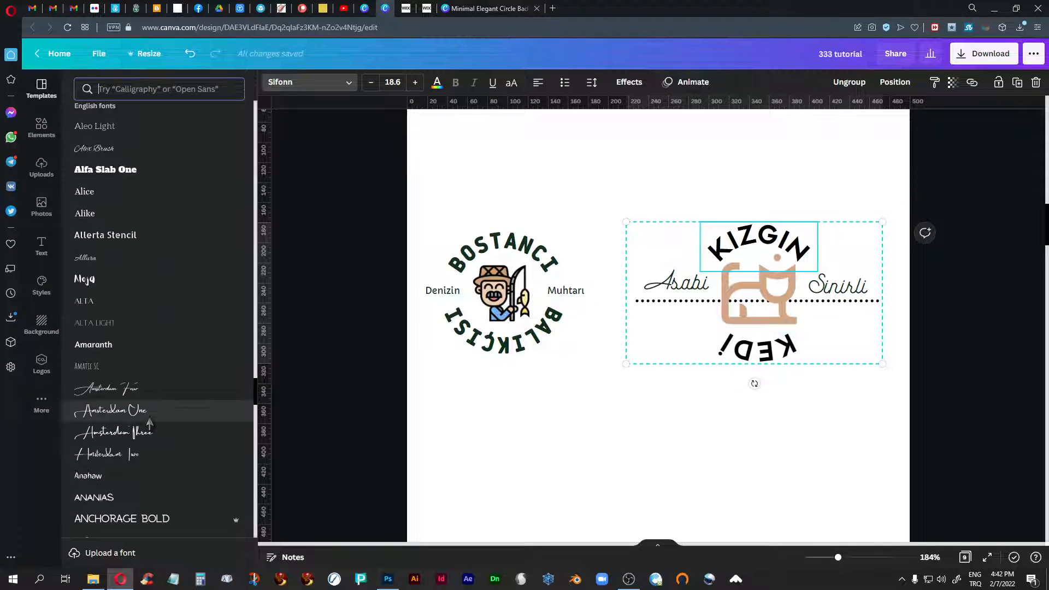
scroll(149, 423, up, 10)
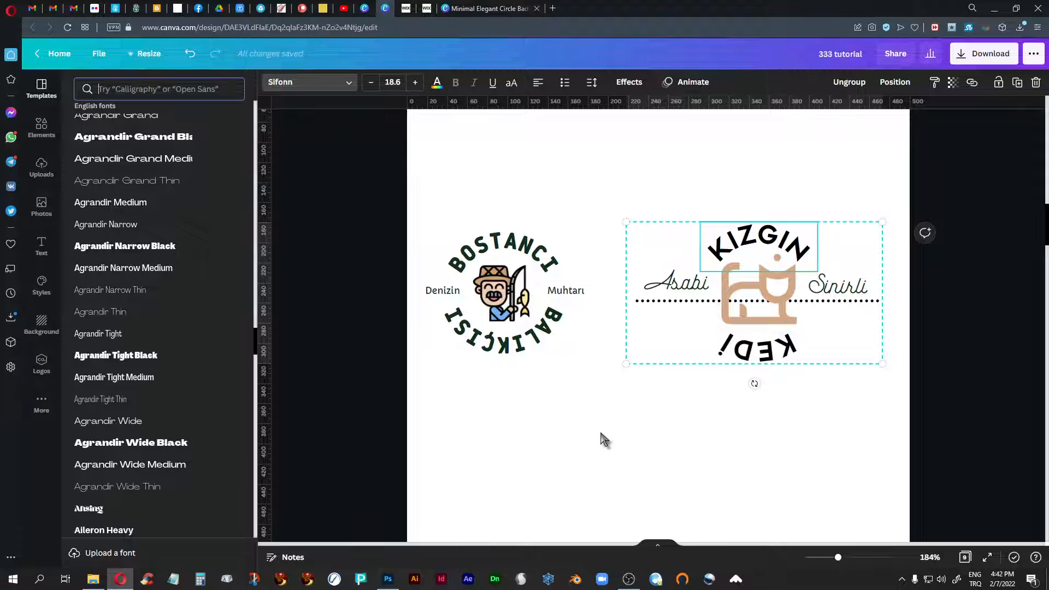
click(611, 420)
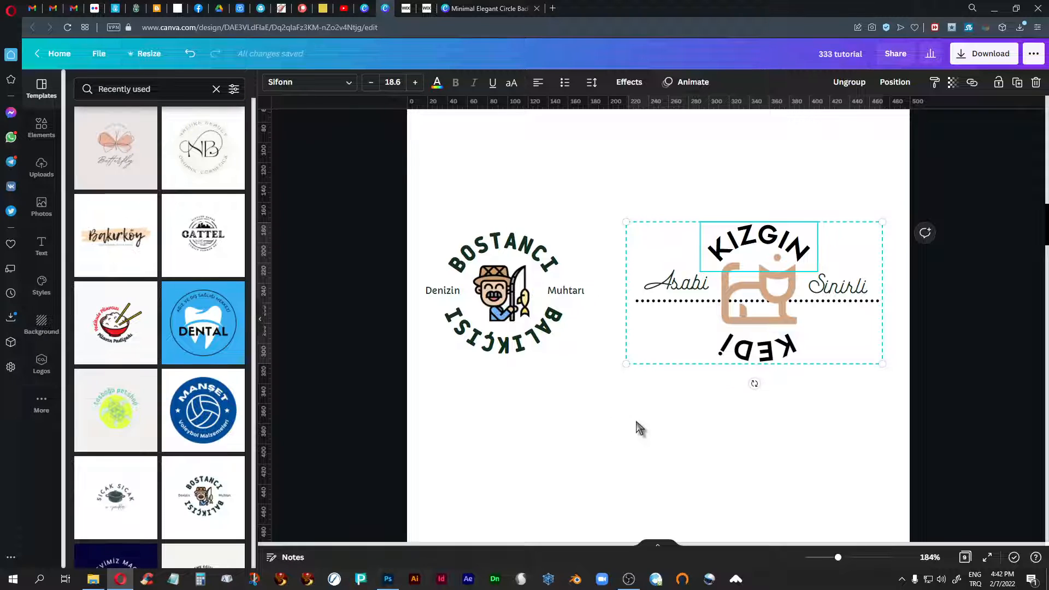
click(637, 423)
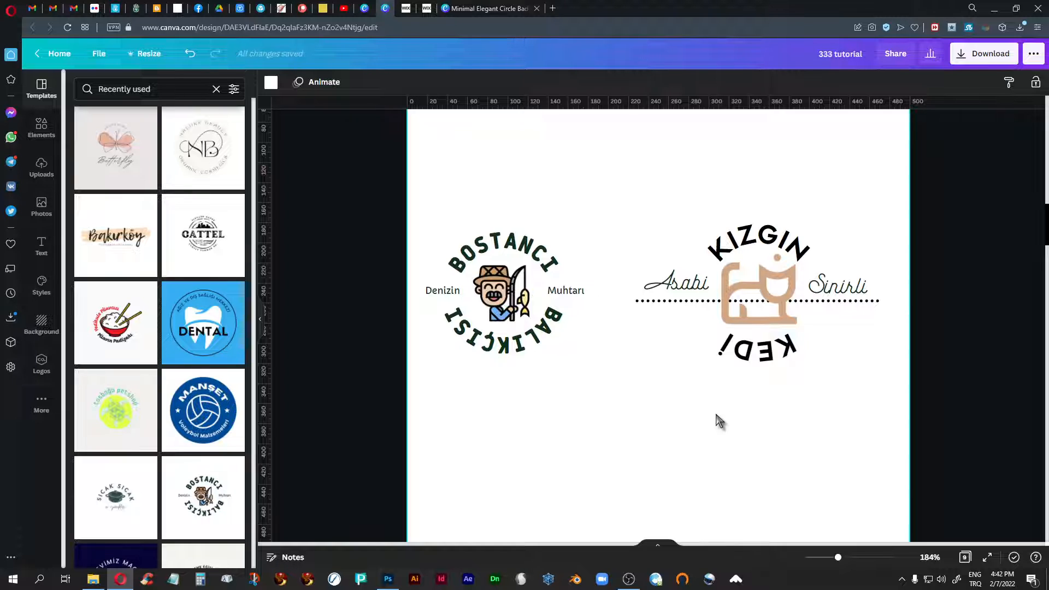
- Try out the uploaded orange cat face in the empty area below the logos and delete it
click(768, 296)
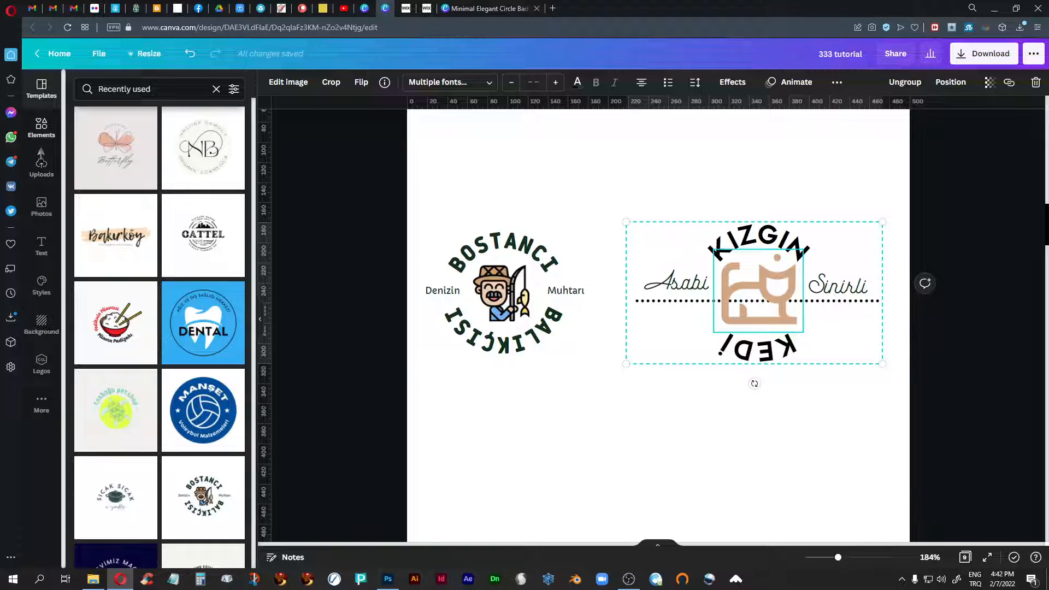
click(41, 169)
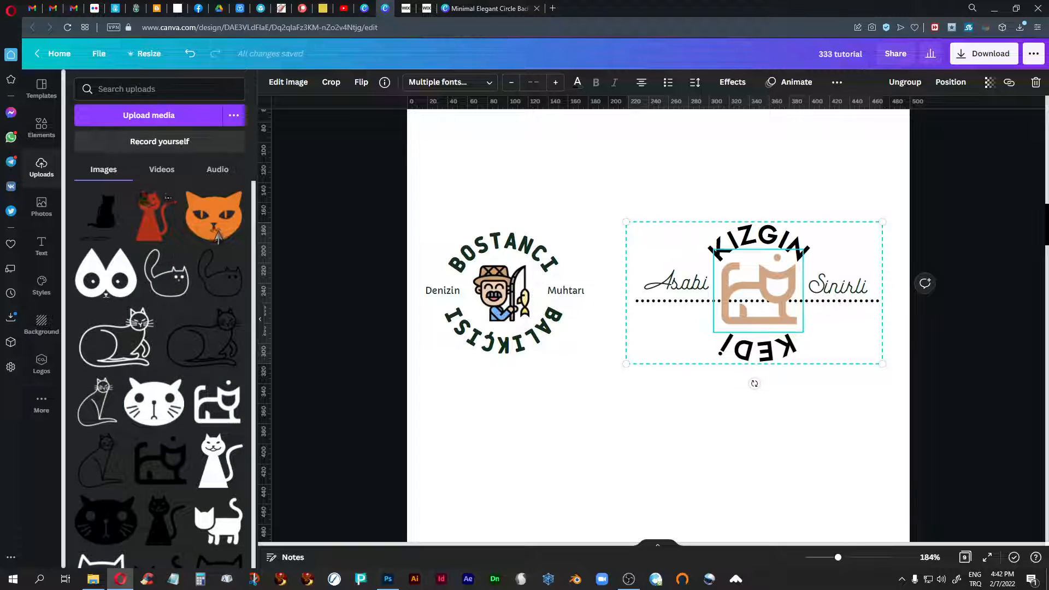
click(222, 233)
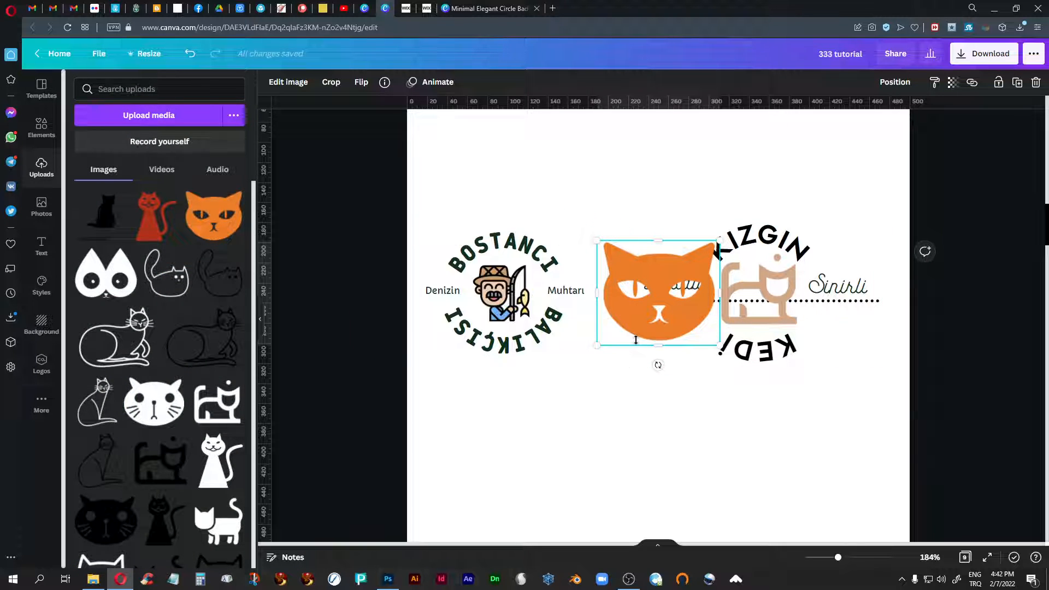
drag(636, 337, 572, 469)
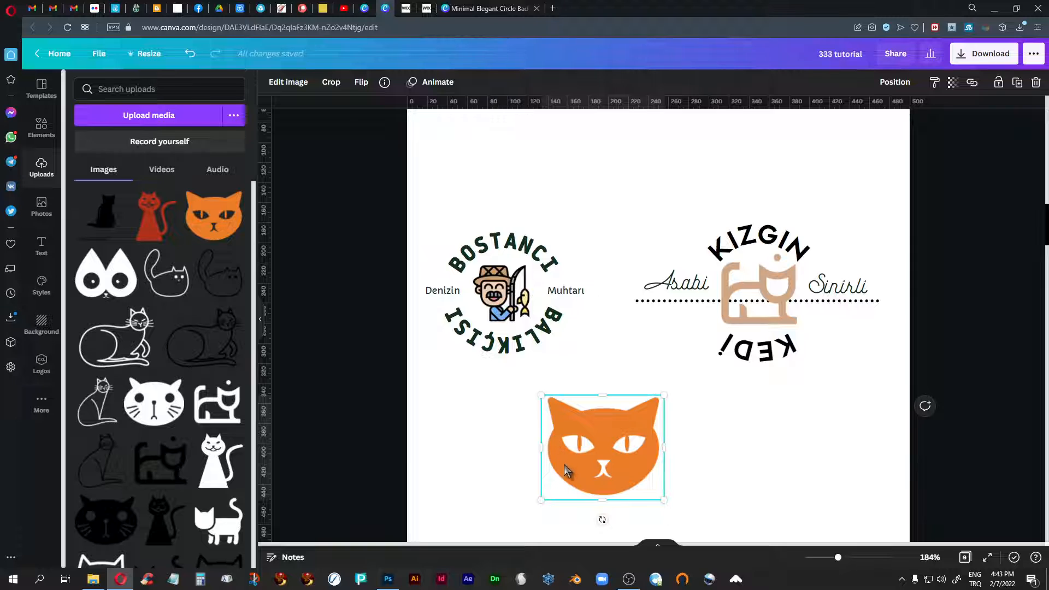
key(Delete)
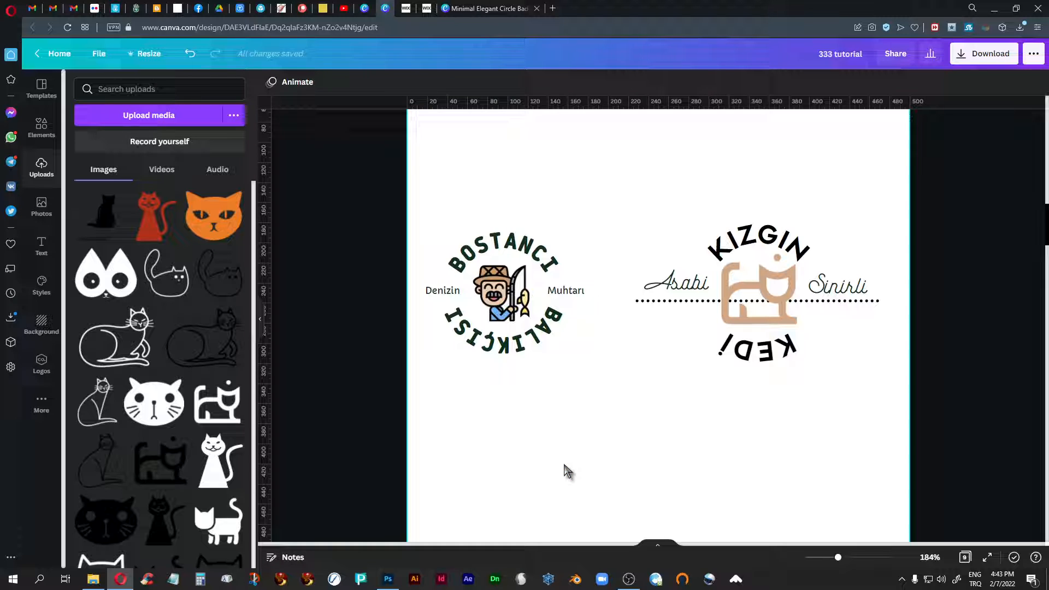
- Place the uploaded white cat face below the two logos and show all of its image adjustment settings
click(155, 411)
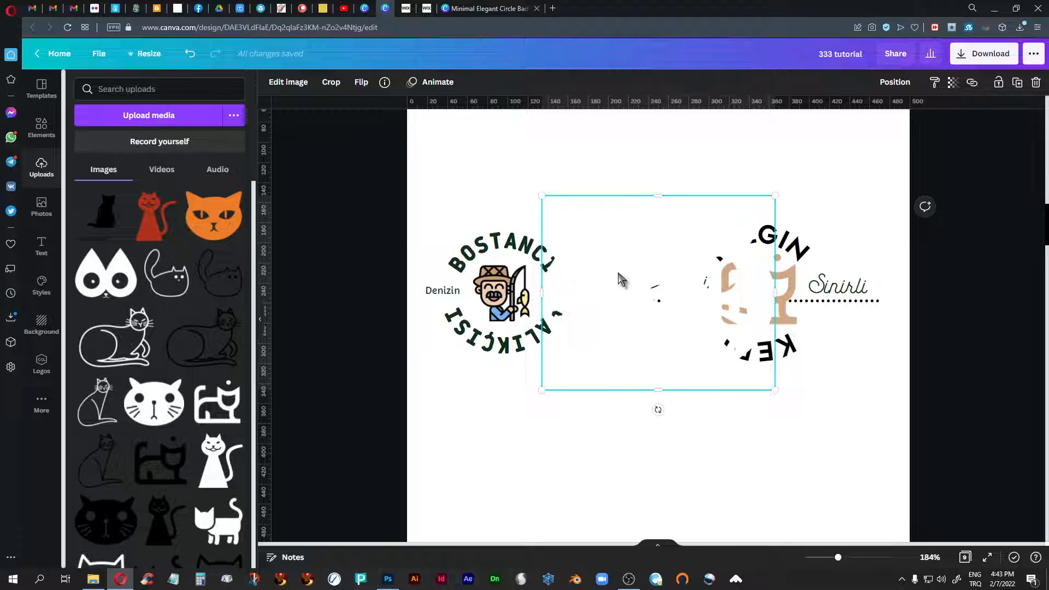
drag(636, 273, 588, 417)
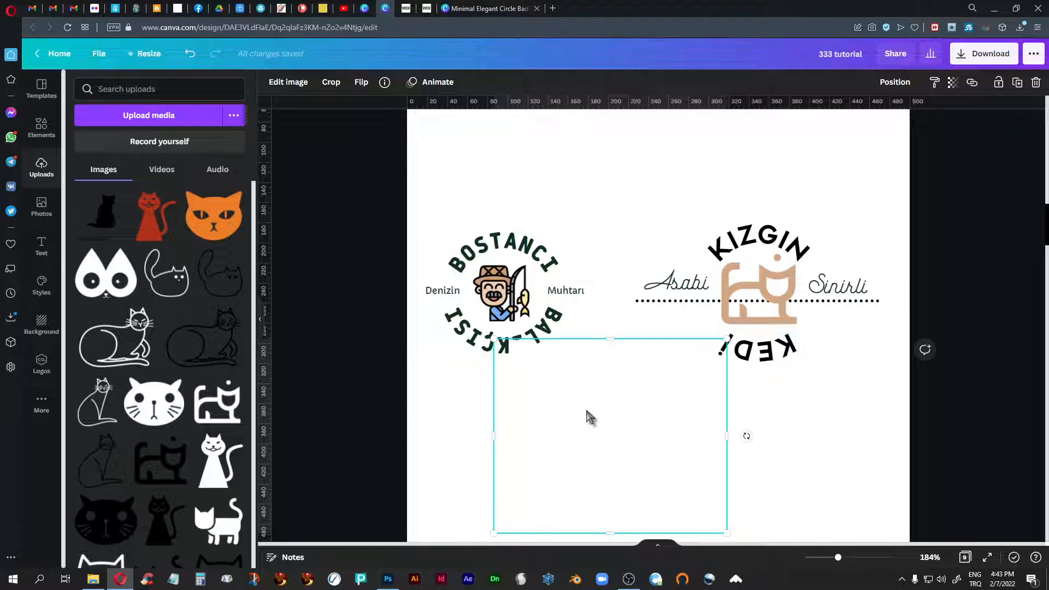
click(288, 82)
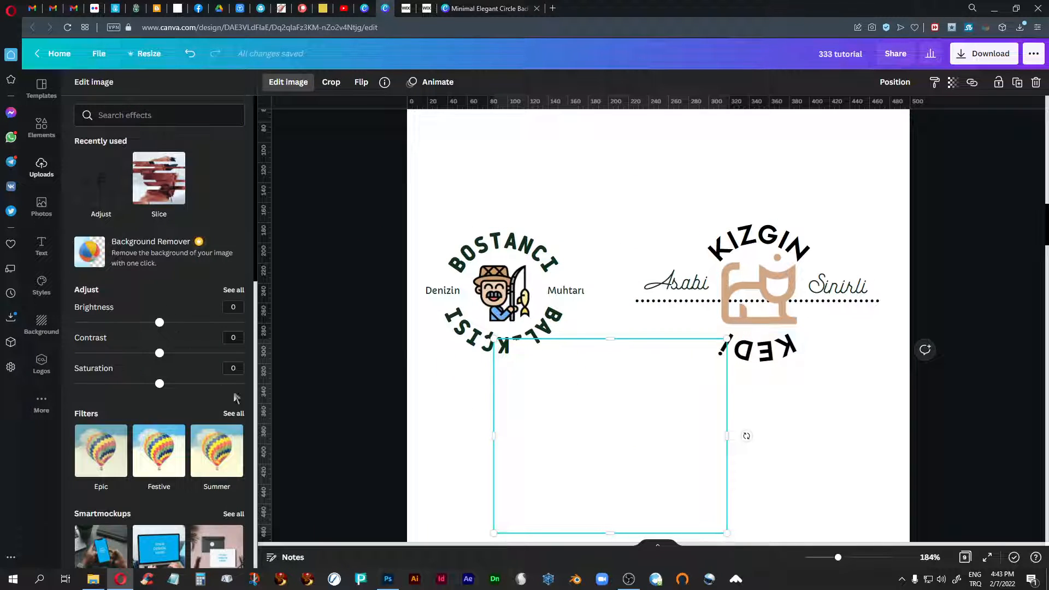
click(234, 291)
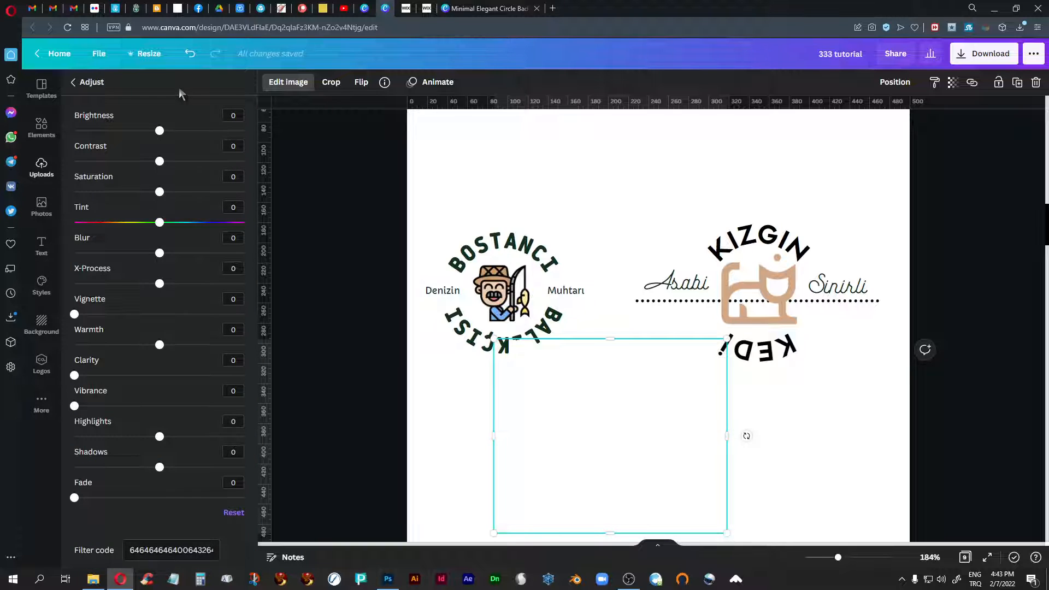
- Recolor the cat face with brightness -84, contrast 10, saturation 100, tint 62 and warmth -4
drag(159, 137, 129, 139)
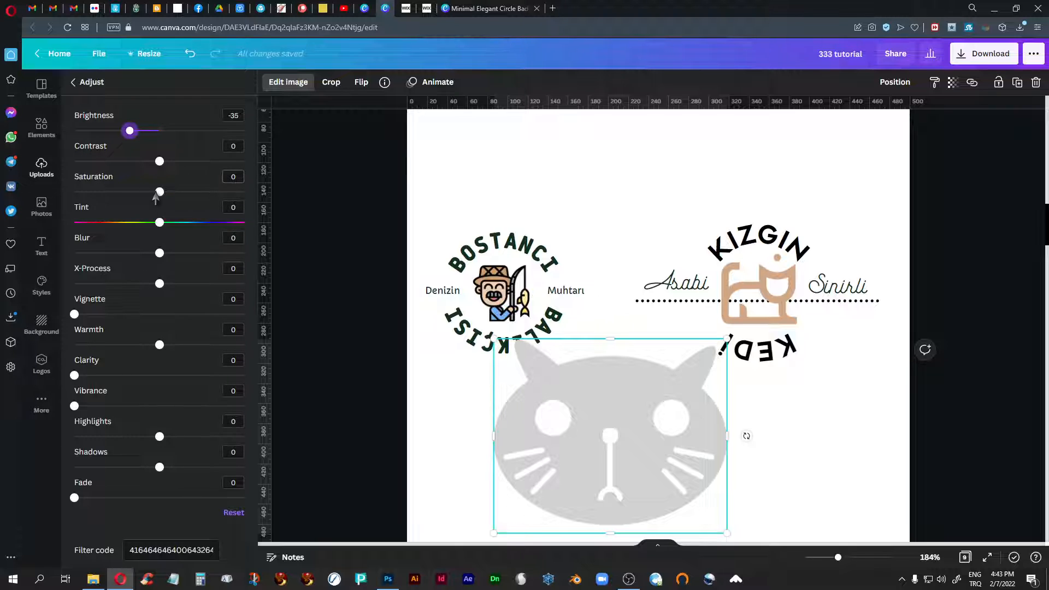
drag(159, 194, 265, 207)
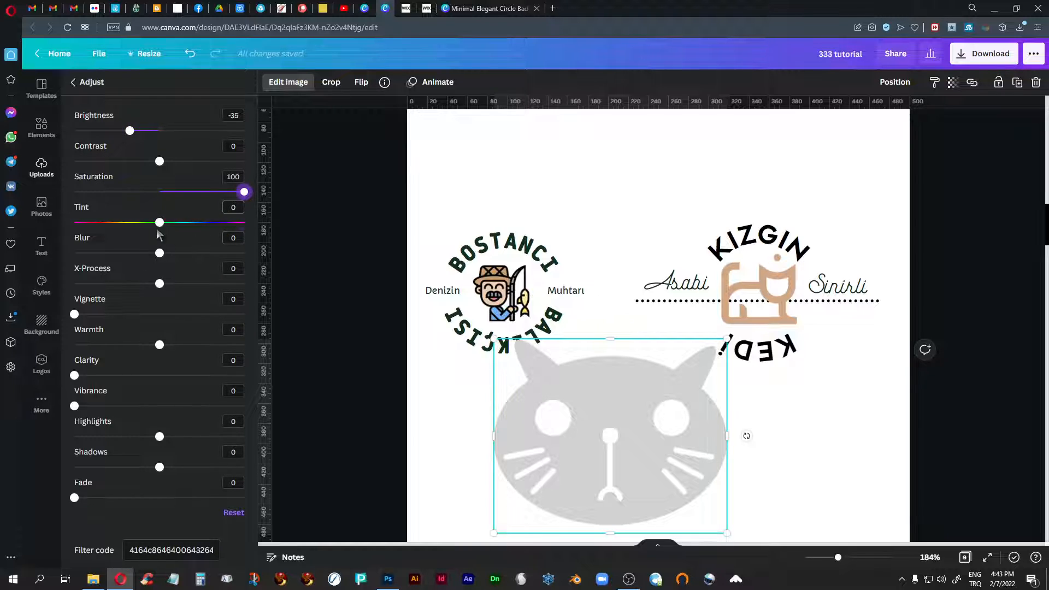
drag(159, 229, 212, 240)
drag(130, 134, 89, 146)
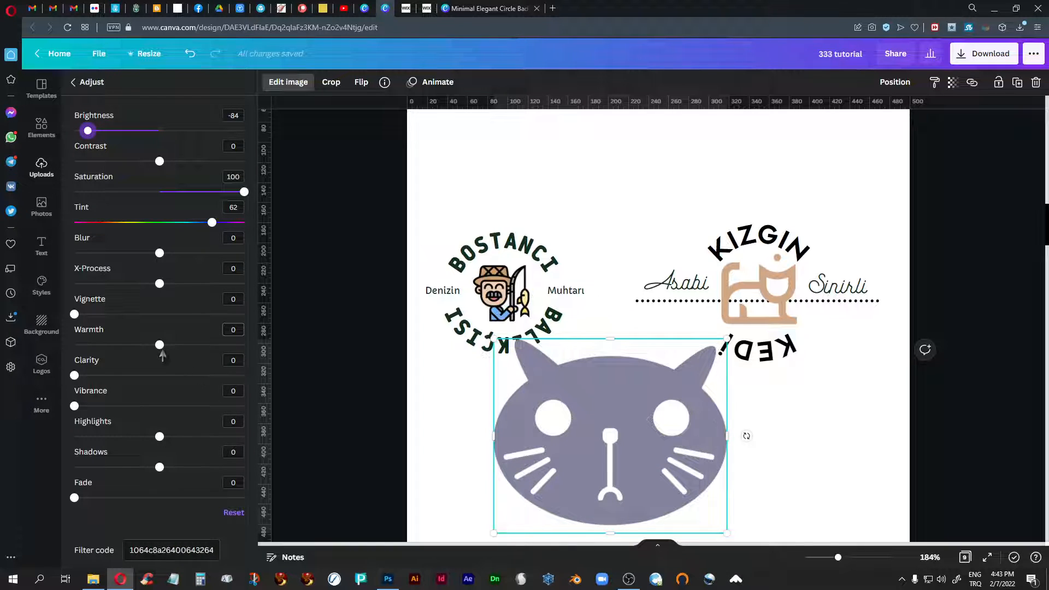
mouse_move(159, 346)
mouse_down()
mouse_move(136, 362)
mouse_move(97, 359)
mouse_move(156, 355)
mouse_up()
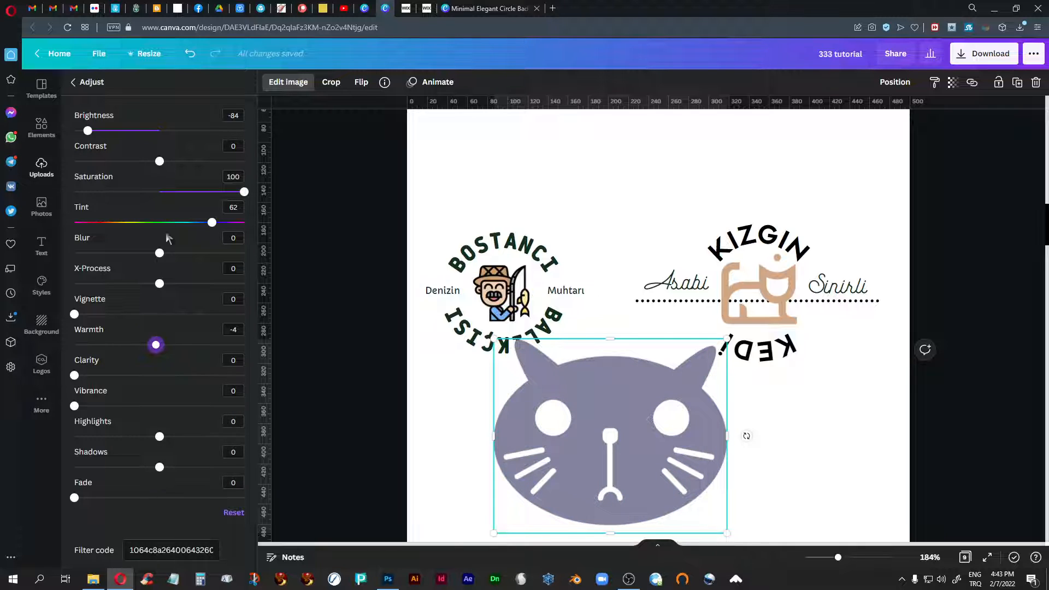
mouse_move(161, 162)
mouse_down()
mouse_move(192, 162)
mouse_move(167, 168)
mouse_up()
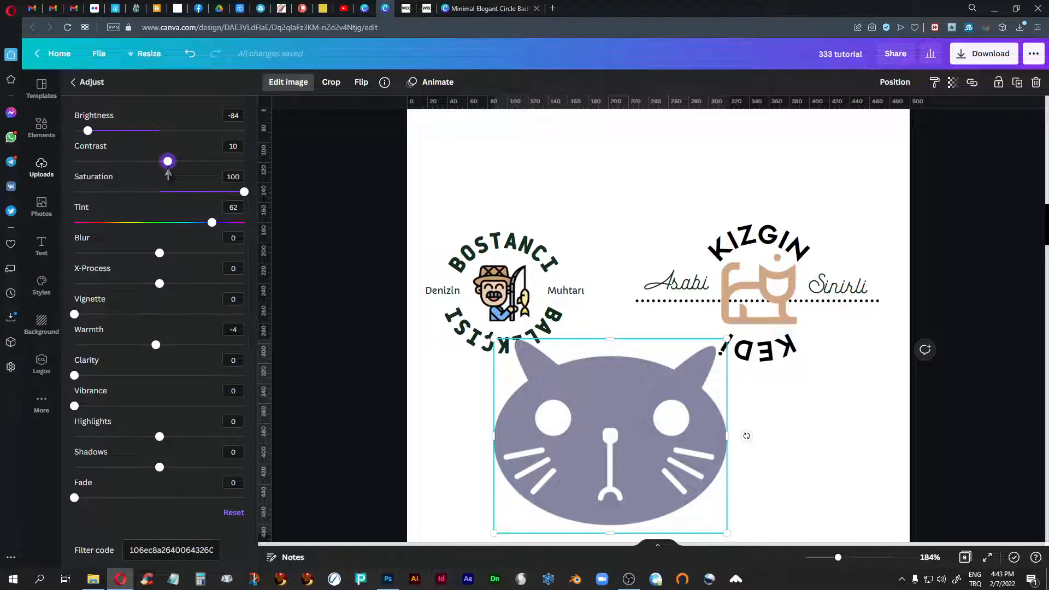
- Show the recently used templates again and delete the recolored cat face from page 3
click(41, 172)
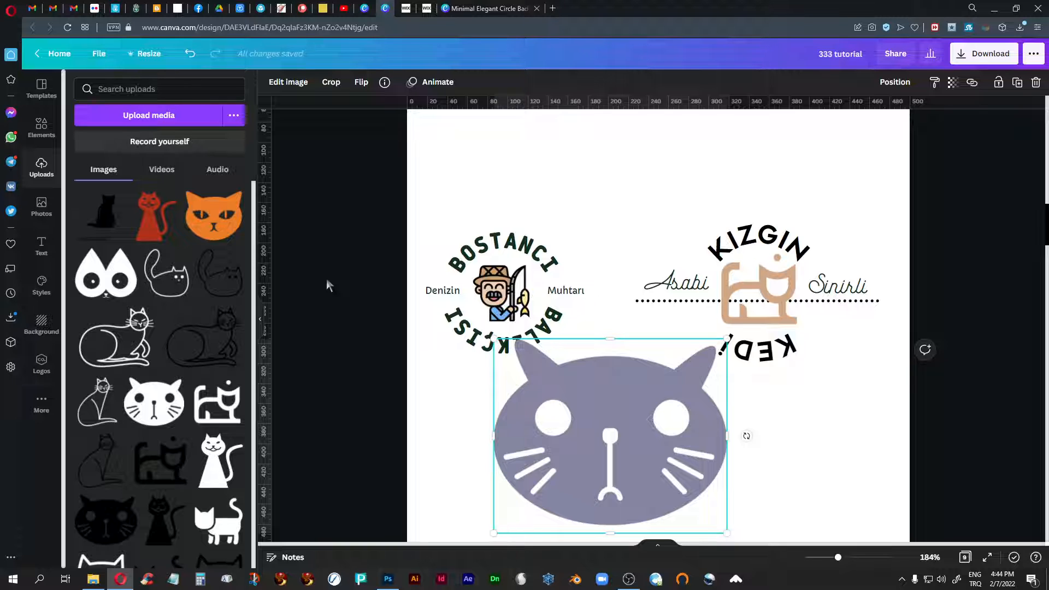
click(33, 87)
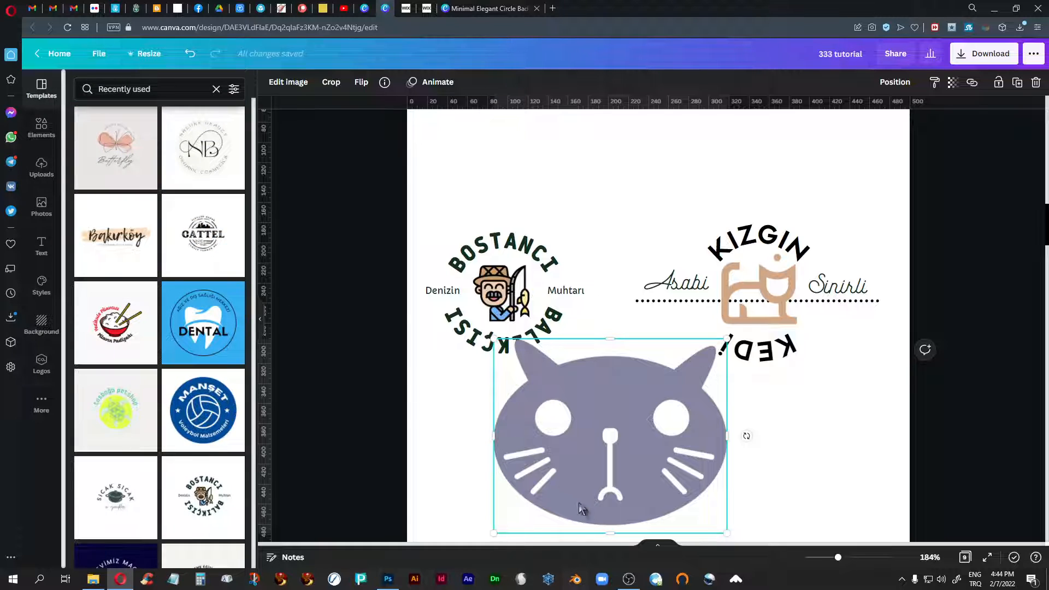
click(437, 473)
key(Delete)
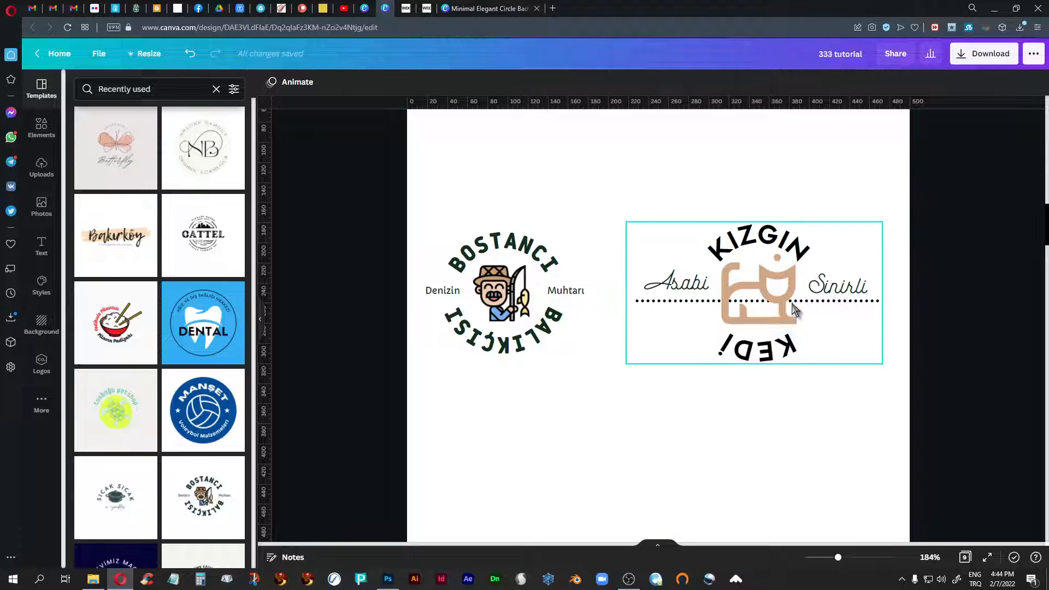
- Ungroup the beige cat logo into its separate text, image and line elements
click(750, 242)
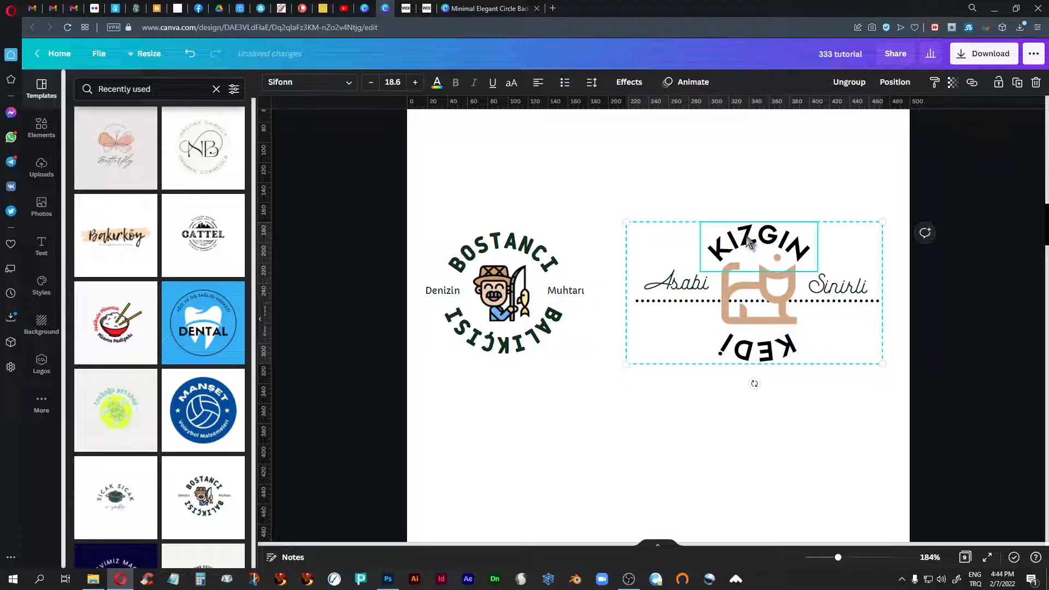
click(848, 82)
click(856, 471)
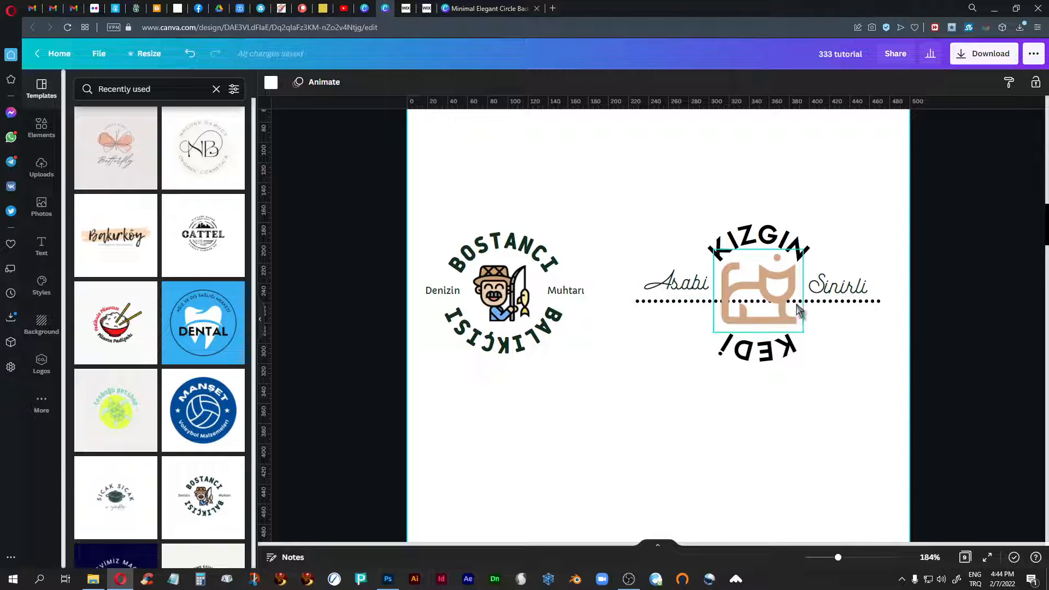
- Bring the dotted line that crosses the beige cat forward by one layer
click(852, 304)
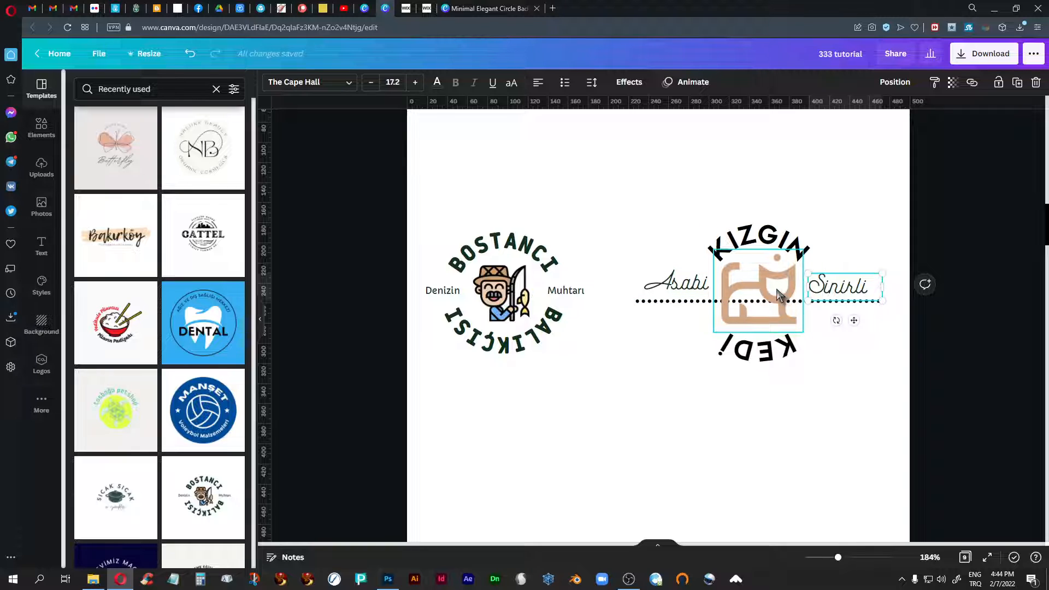
right_click(867, 308)
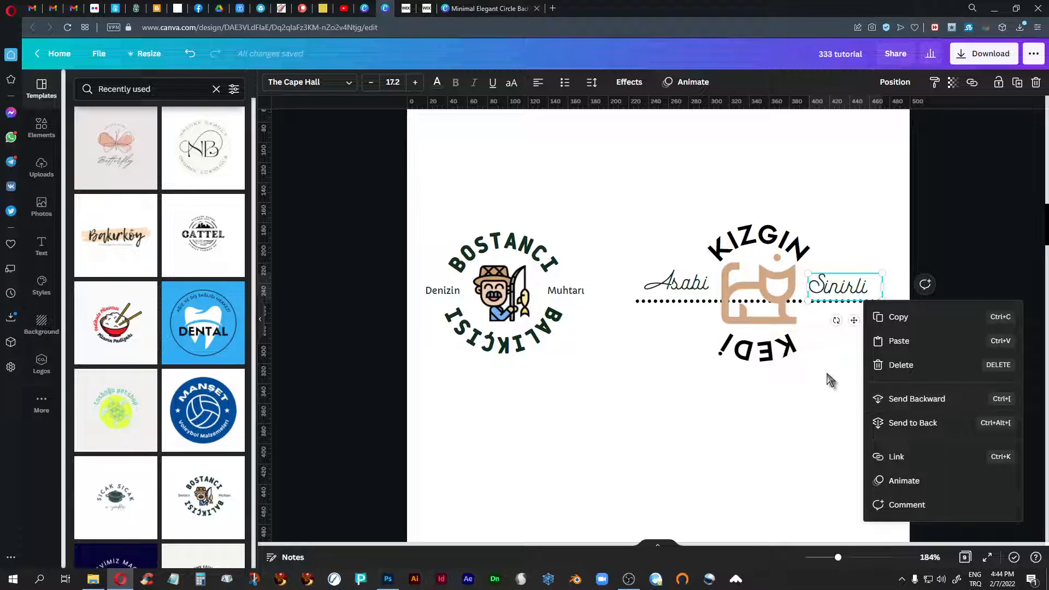
click(805, 376)
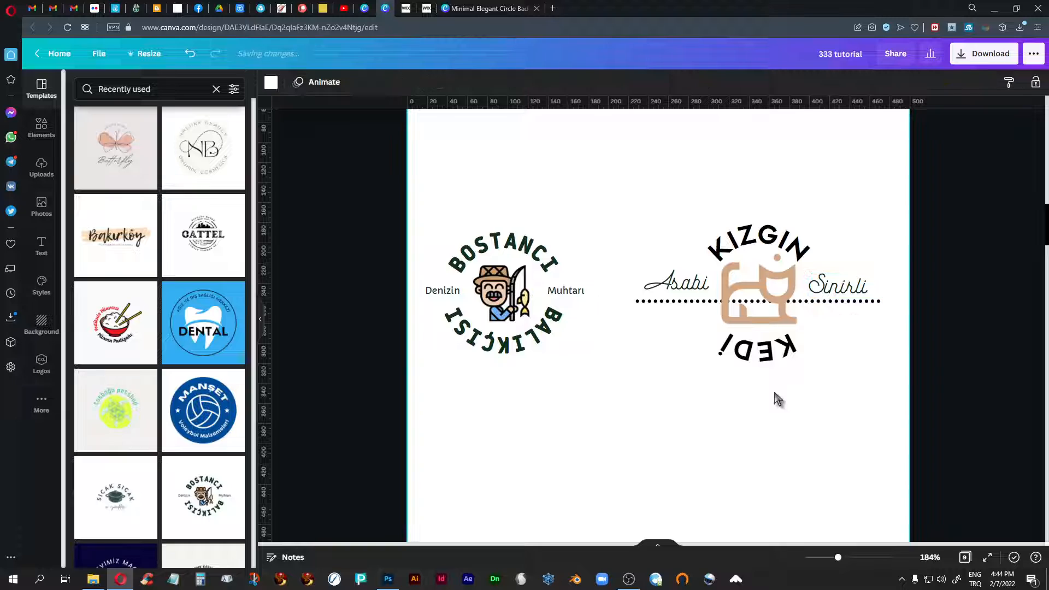
click(637, 304)
click(643, 302)
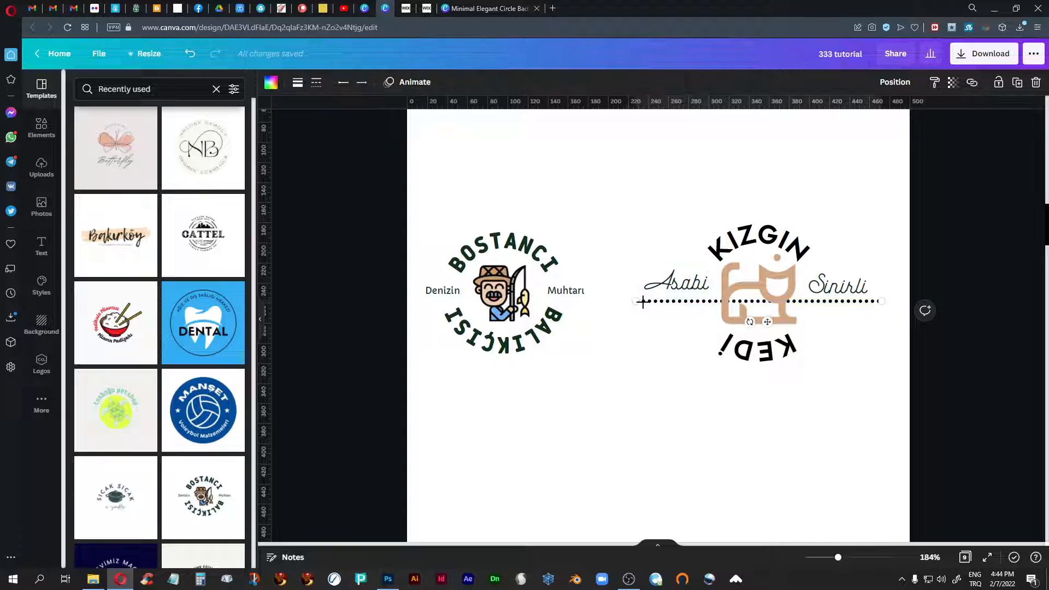
right_click(643, 302)
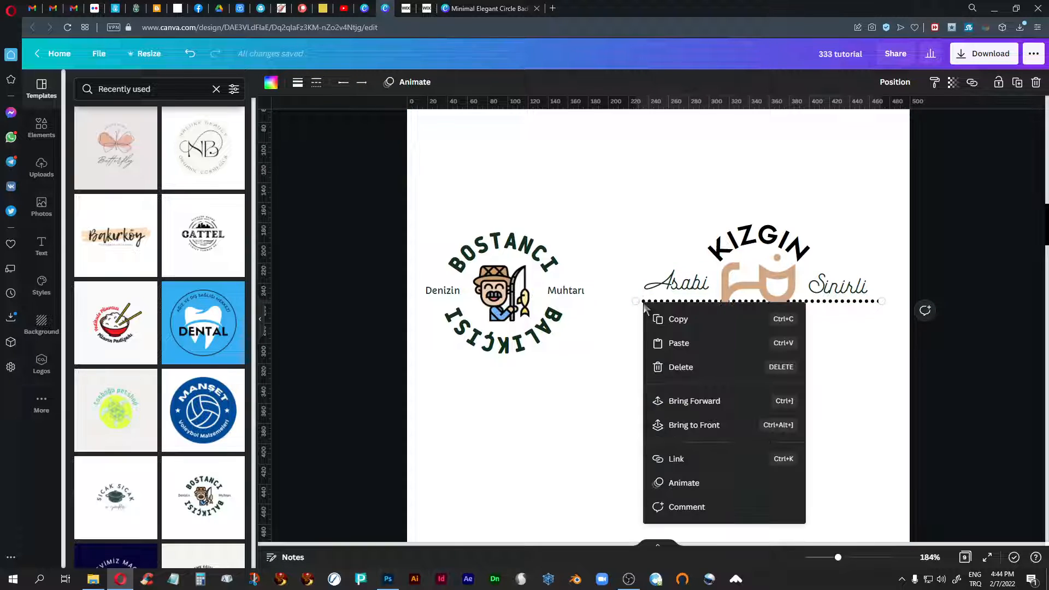
click(695, 402)
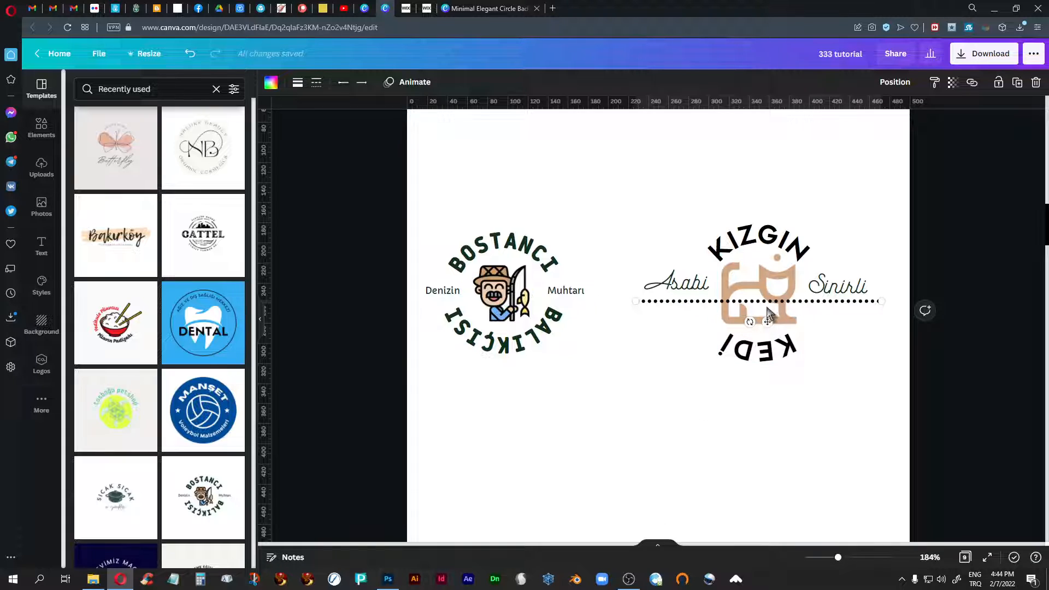
click(647, 353)
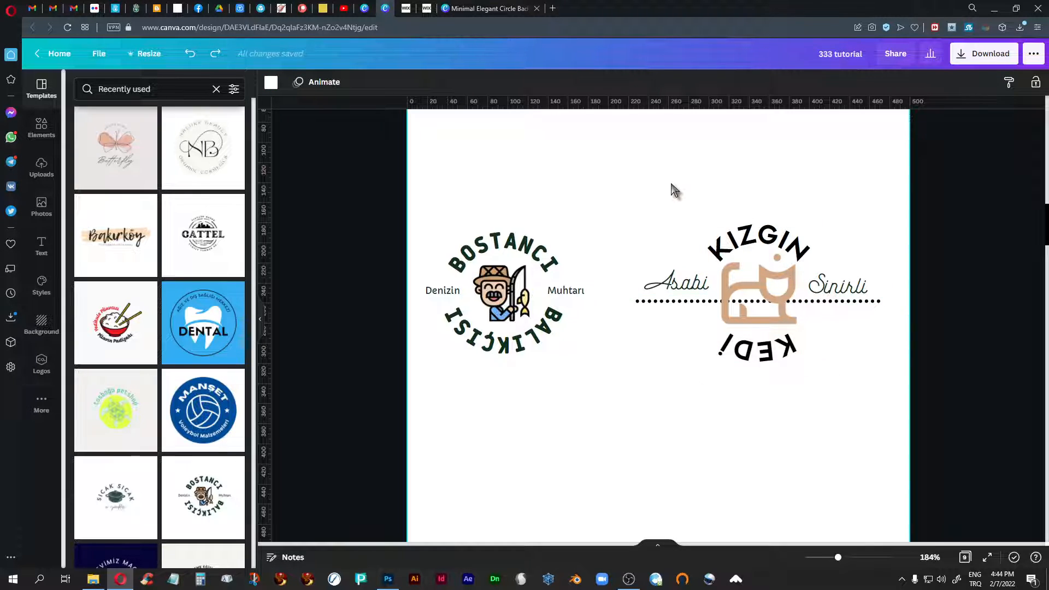
- Group all elements of the beige cat logo, including its texts, image and dotted line
drag(918, 148, 628, 425)
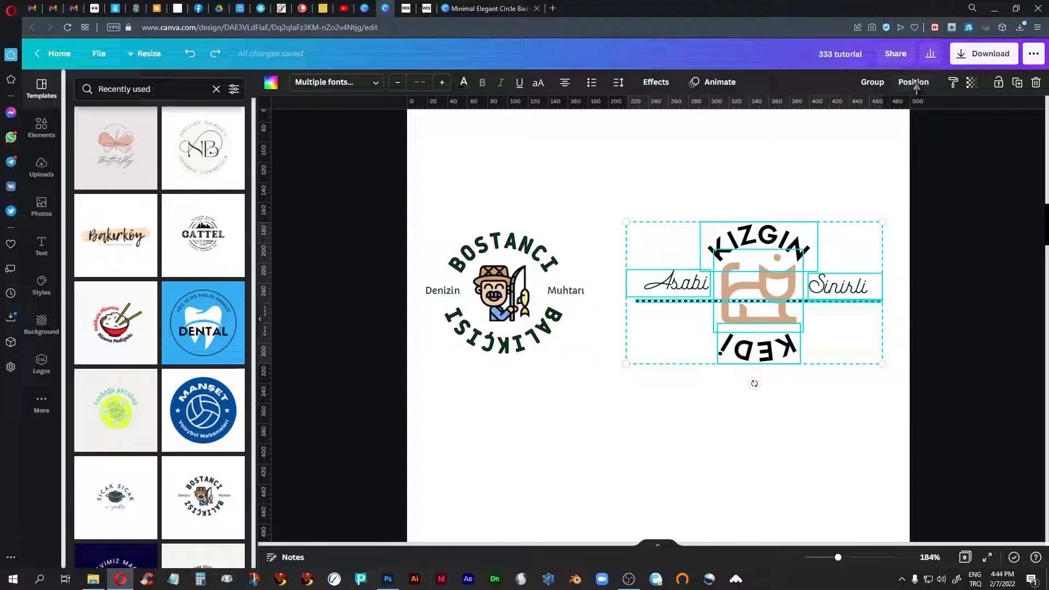
click(872, 82)
click(808, 419)
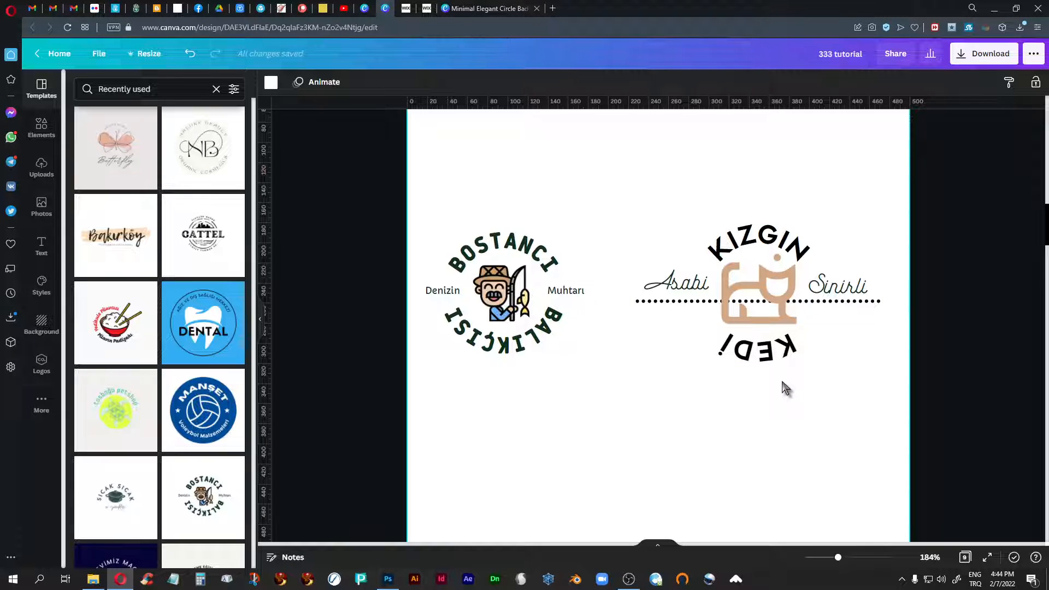
scroll(783, 383, down, 1)
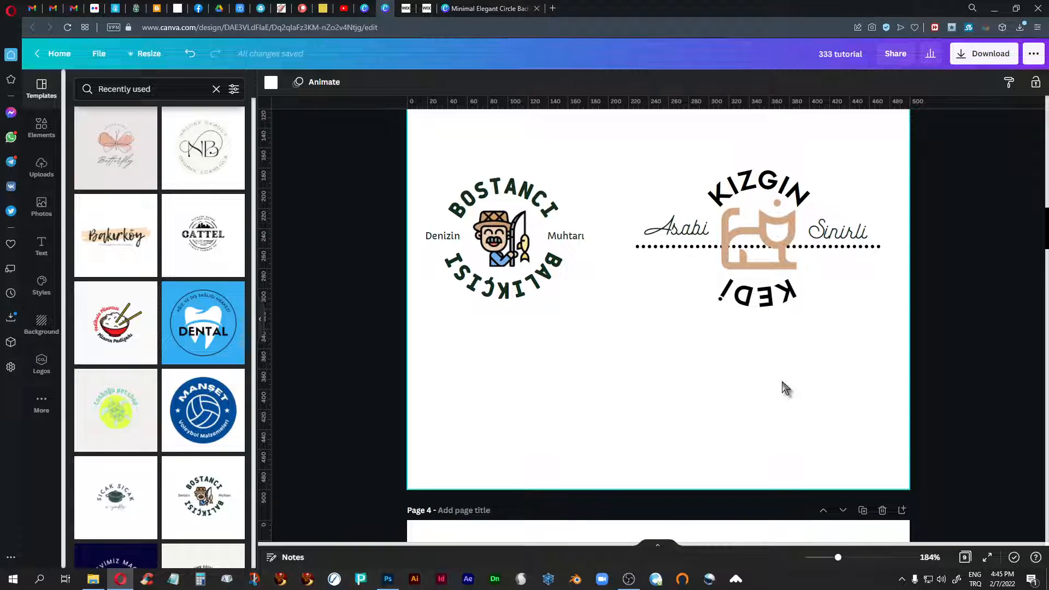
- Compare the arched and script text fonts of the pot logo and the cat logo on page 4, and inspect the cat logo's divider line
scroll(782, 382, down, 5)
scroll(783, 385, down, 3)
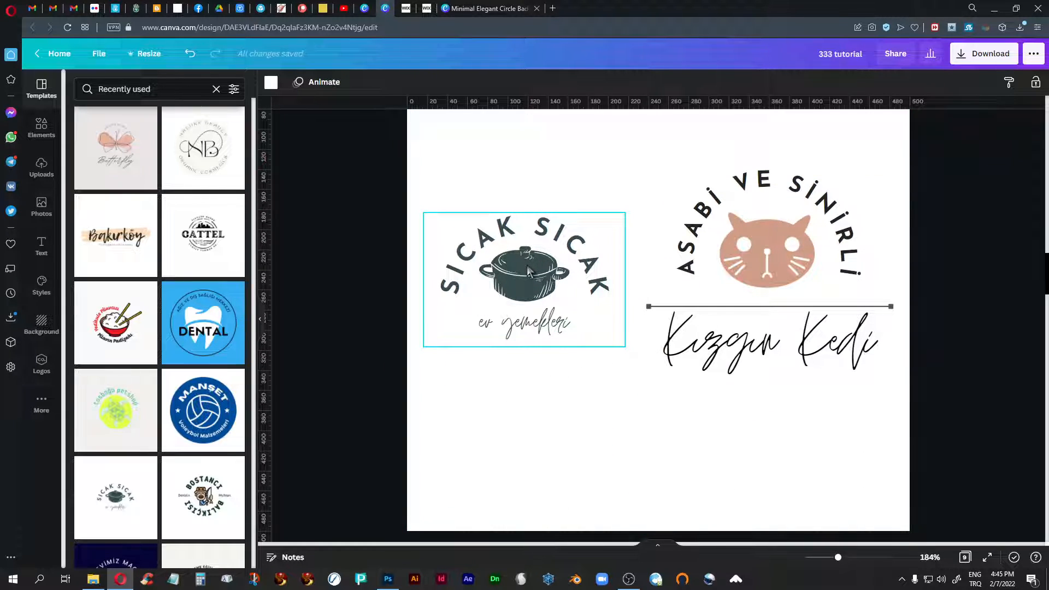
scroll(127, 317, down, 1)
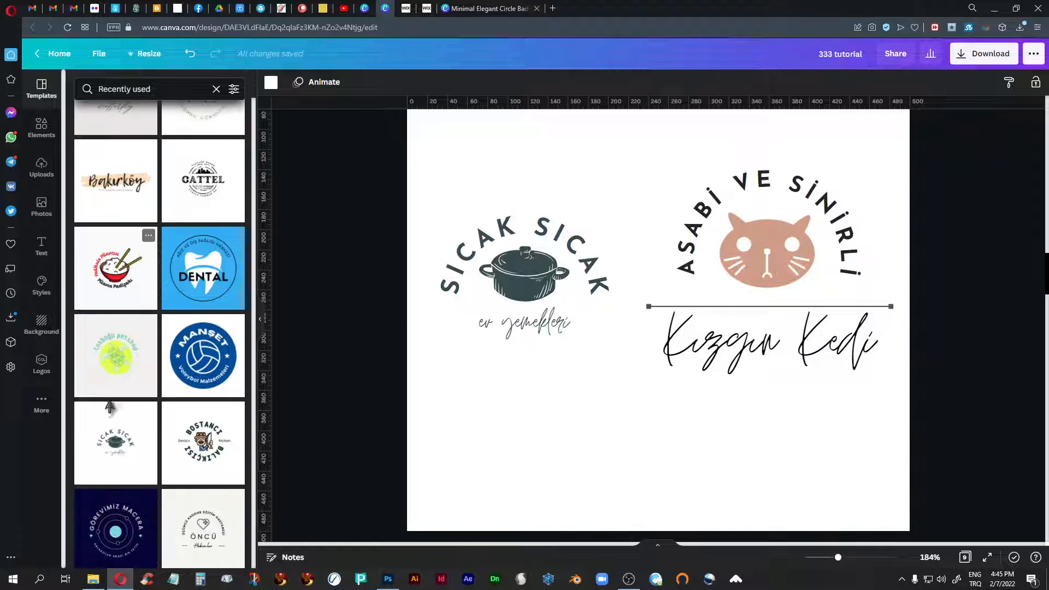
click(128, 446)
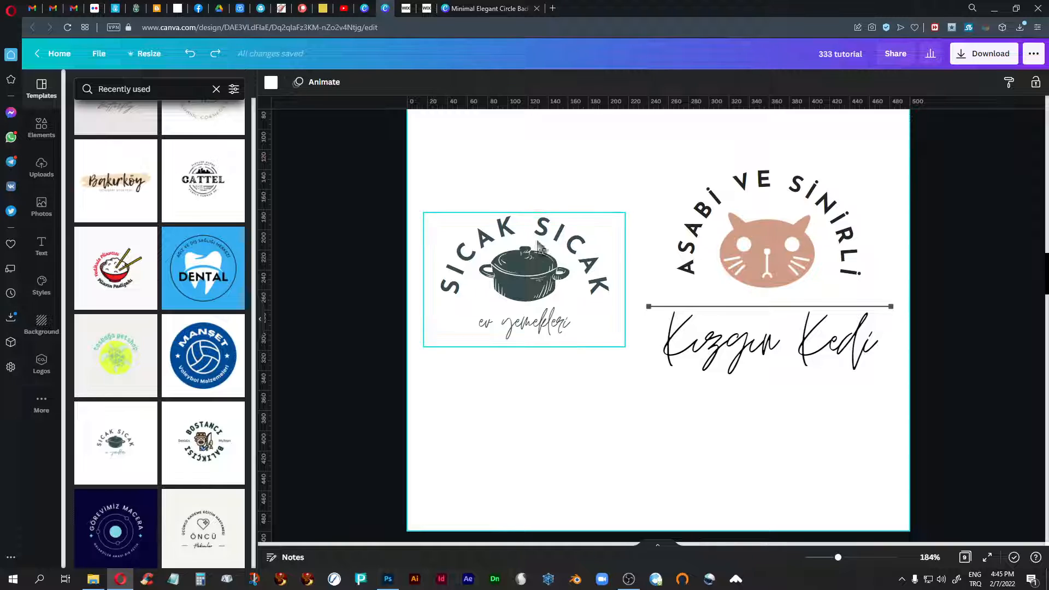
click(511, 233)
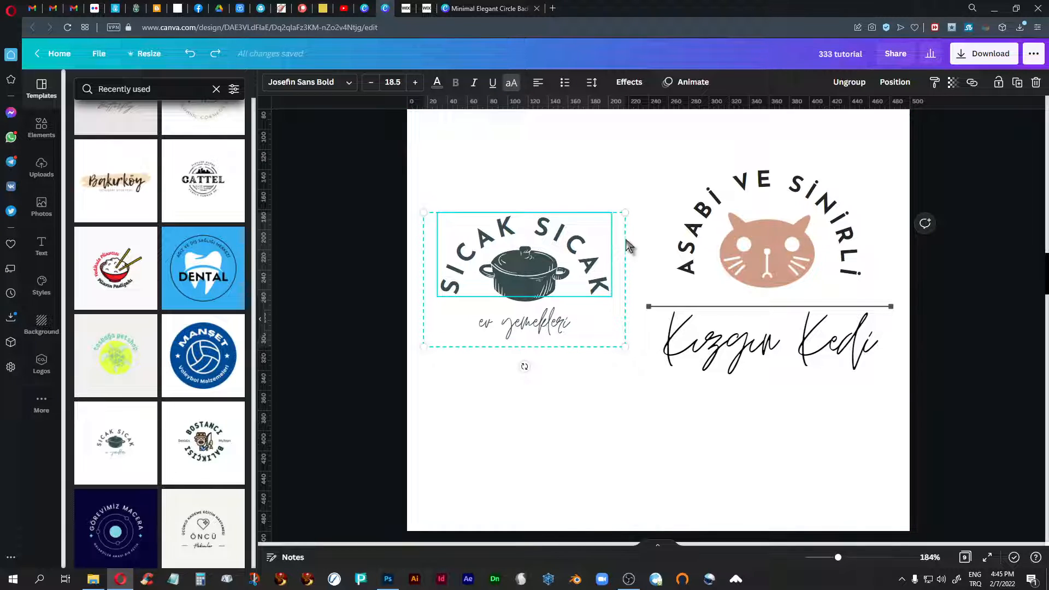
click(696, 191)
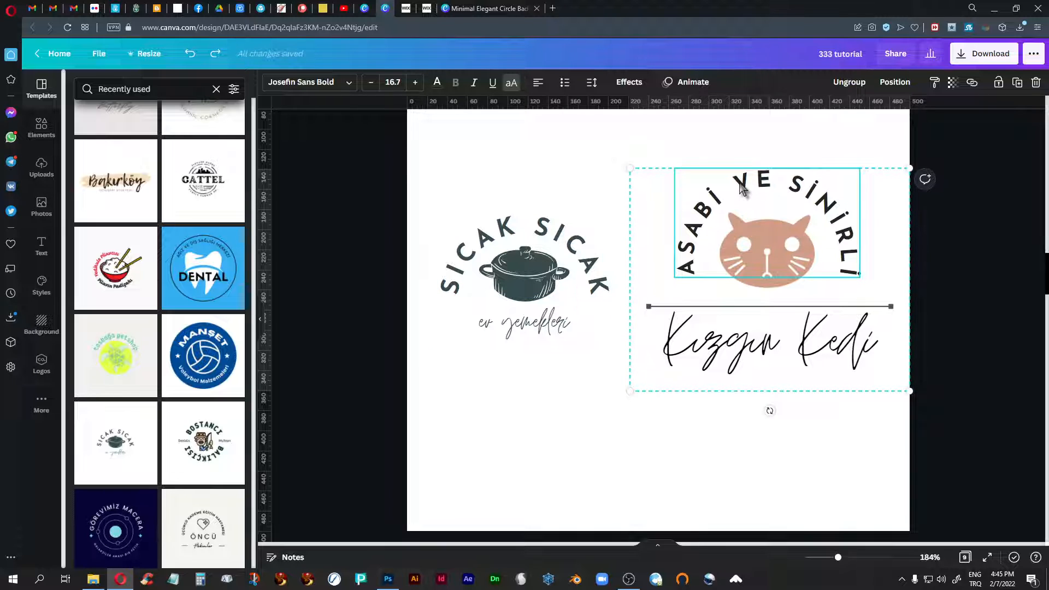
click(546, 331)
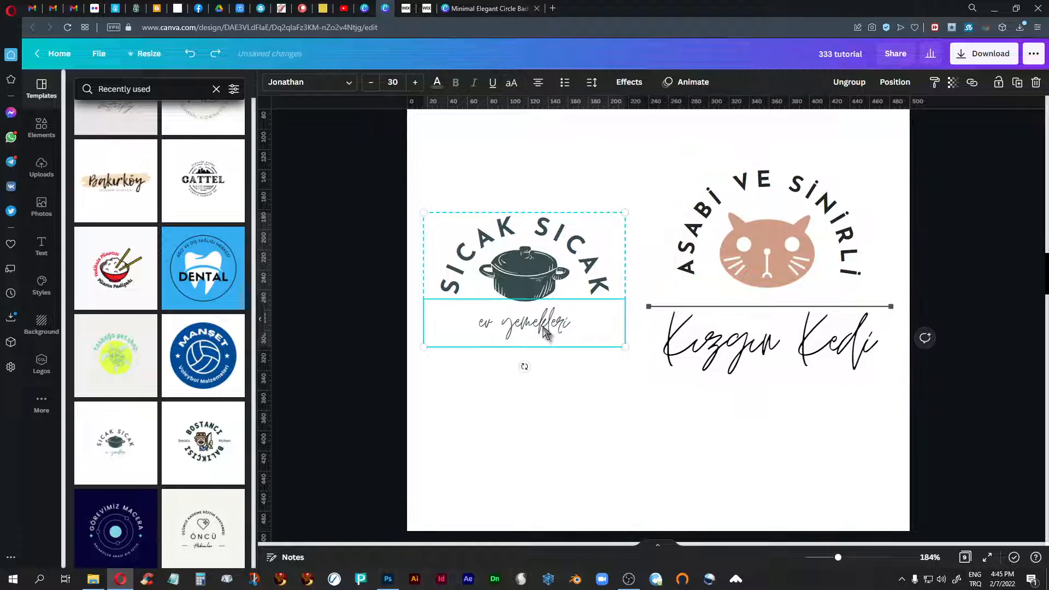
click(754, 357)
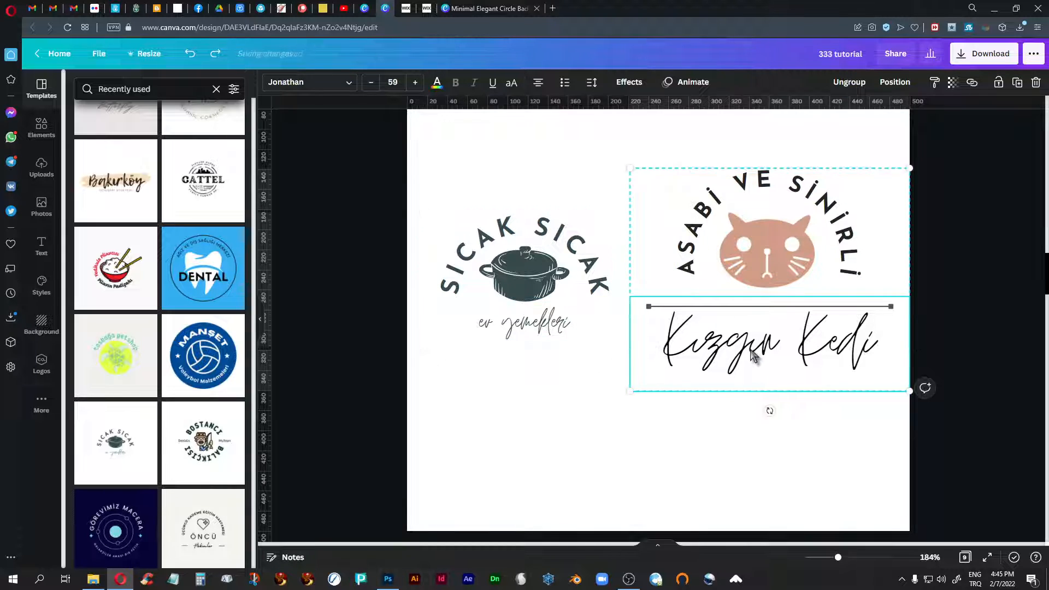
click(690, 433)
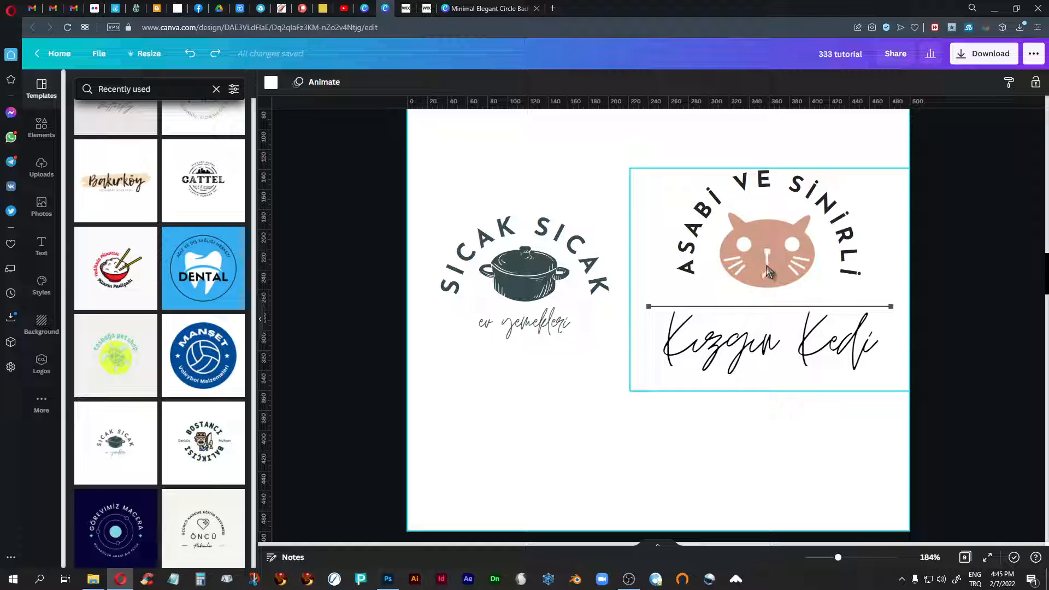
click(650, 307)
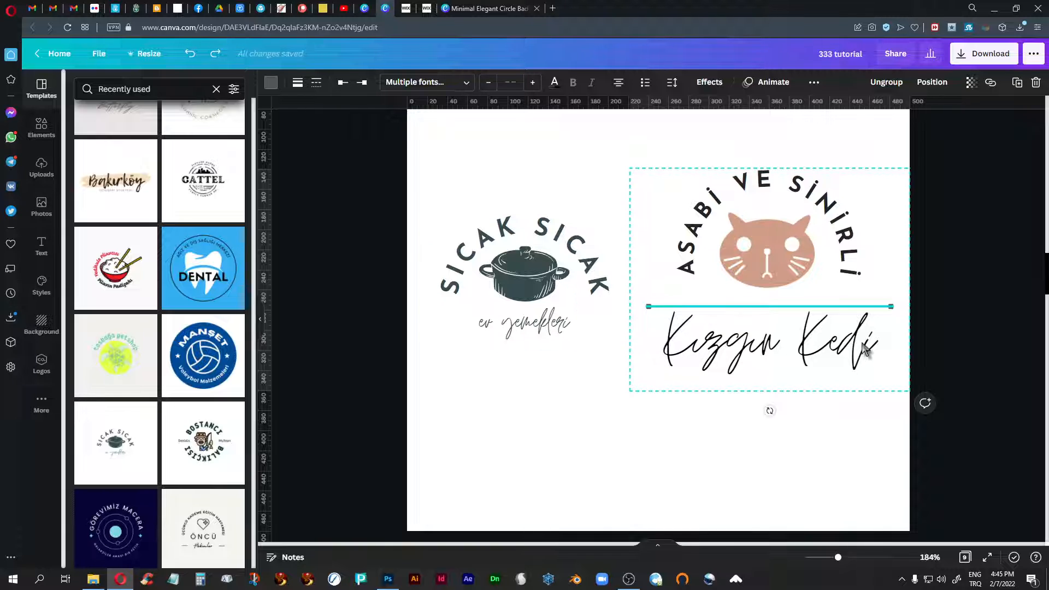
click(825, 461)
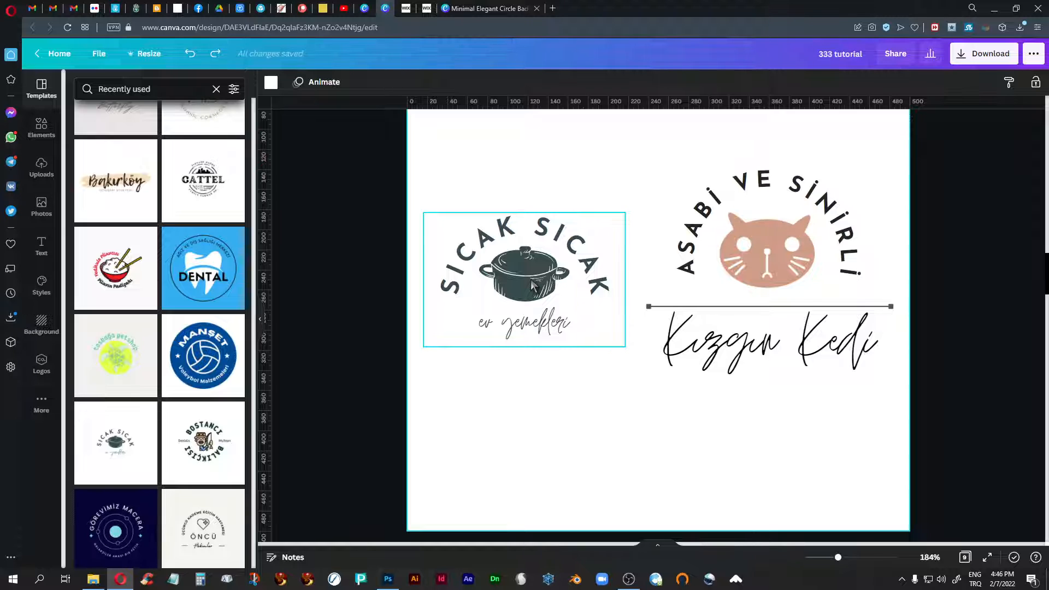
- View the round logos on page 5, then compare the curved text and images of the turtle and black cat logos on page 6
scroll(531, 285, down, 10)
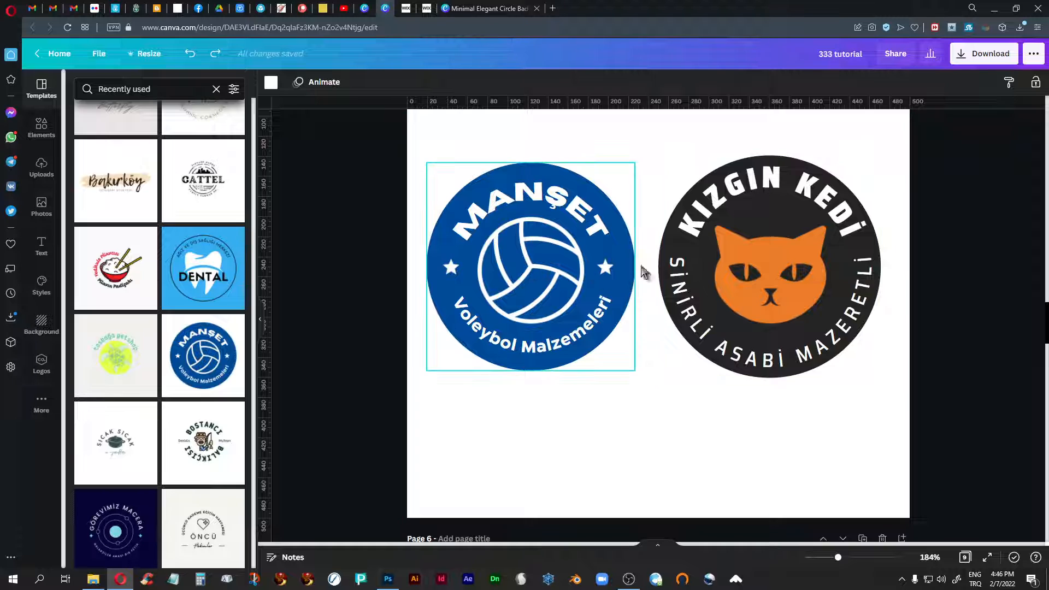
scroll(484, 328, down, 10)
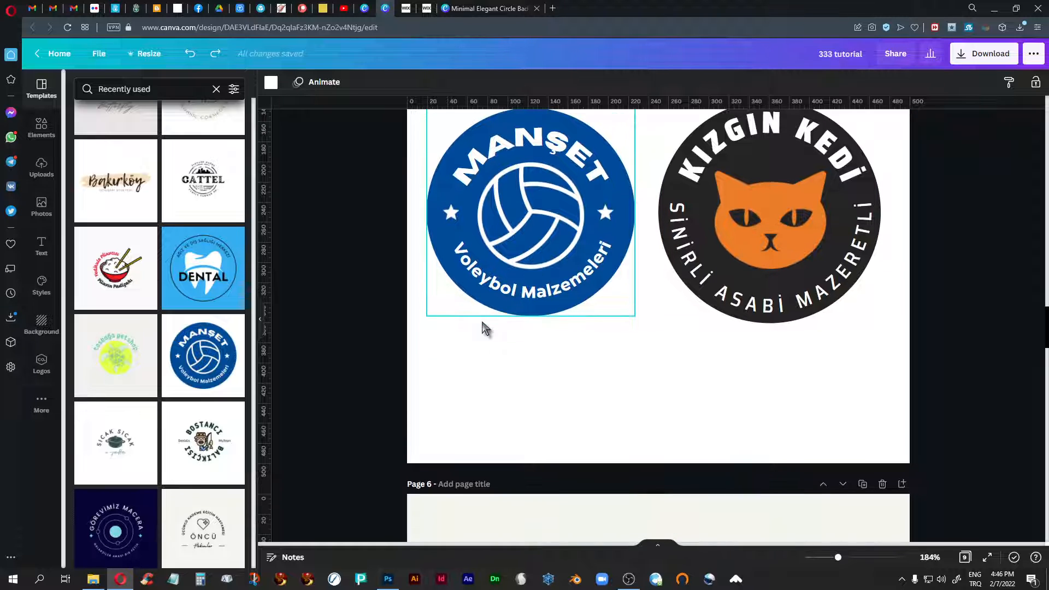
scroll(484, 328, down, 2)
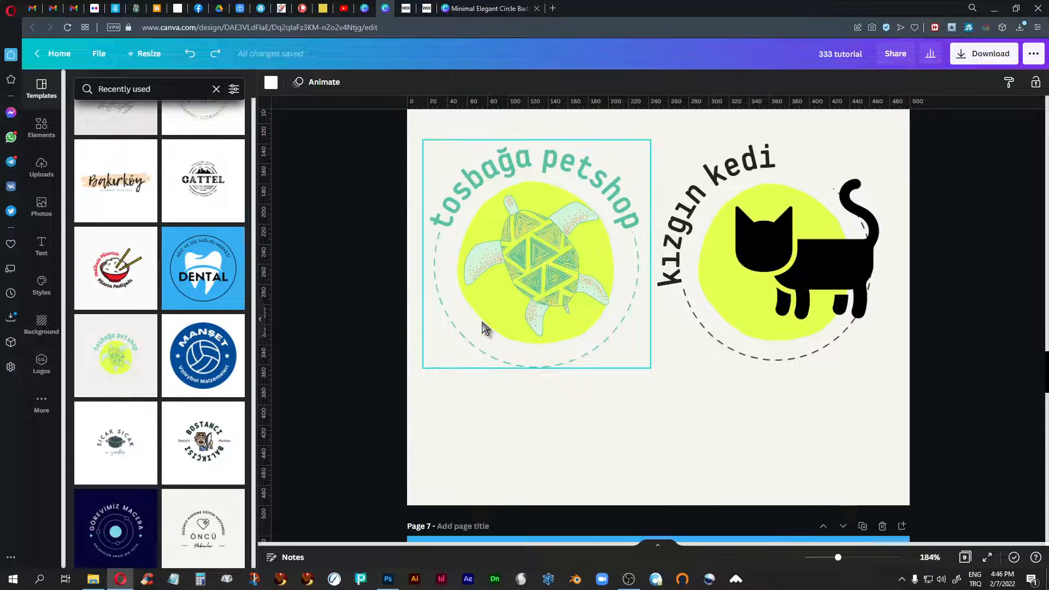
scroll(484, 328, up, 3)
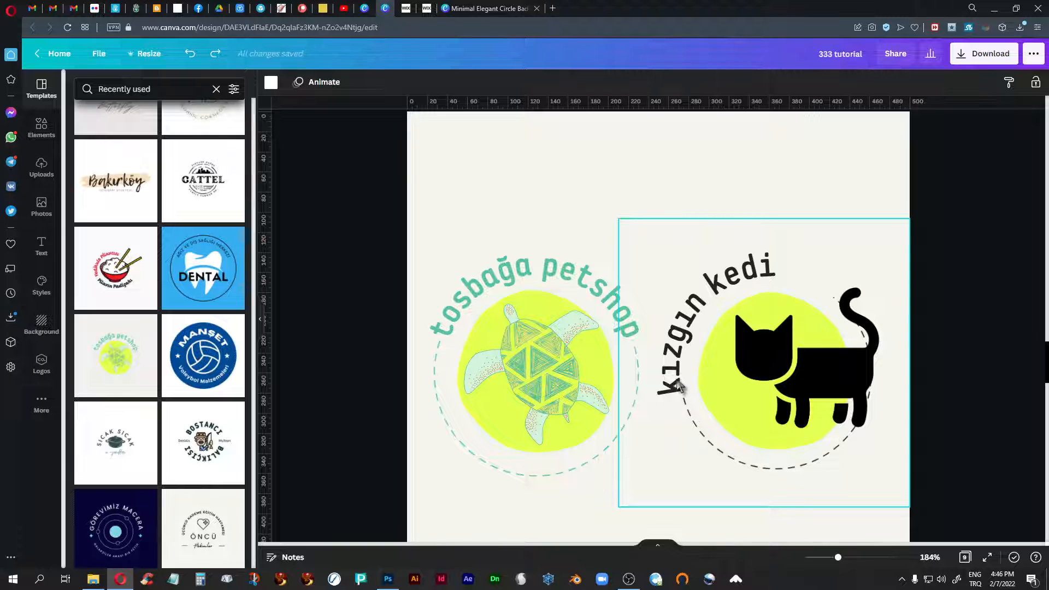
click(769, 273)
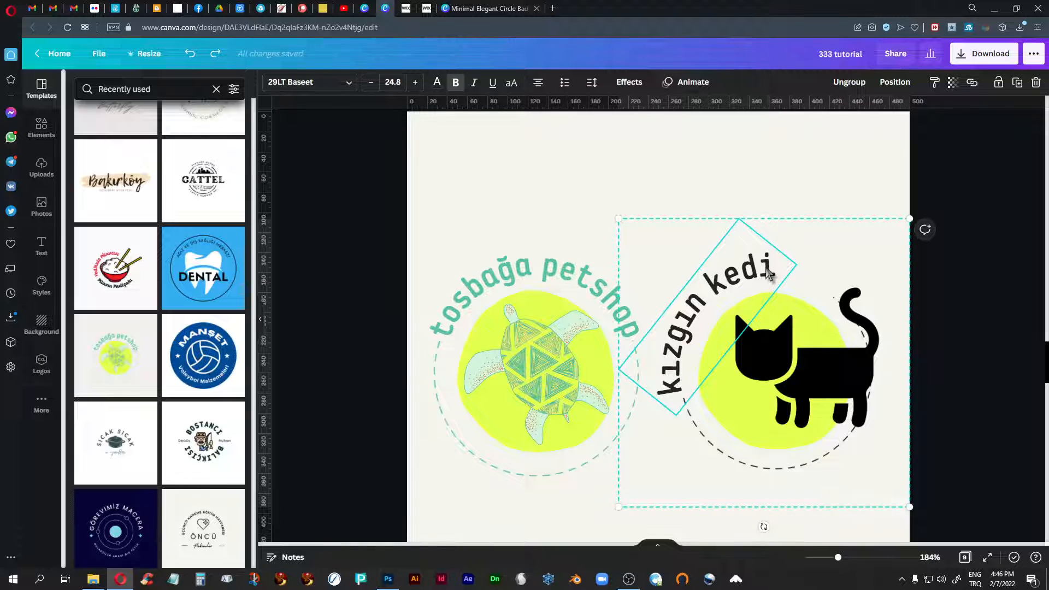
click(571, 287)
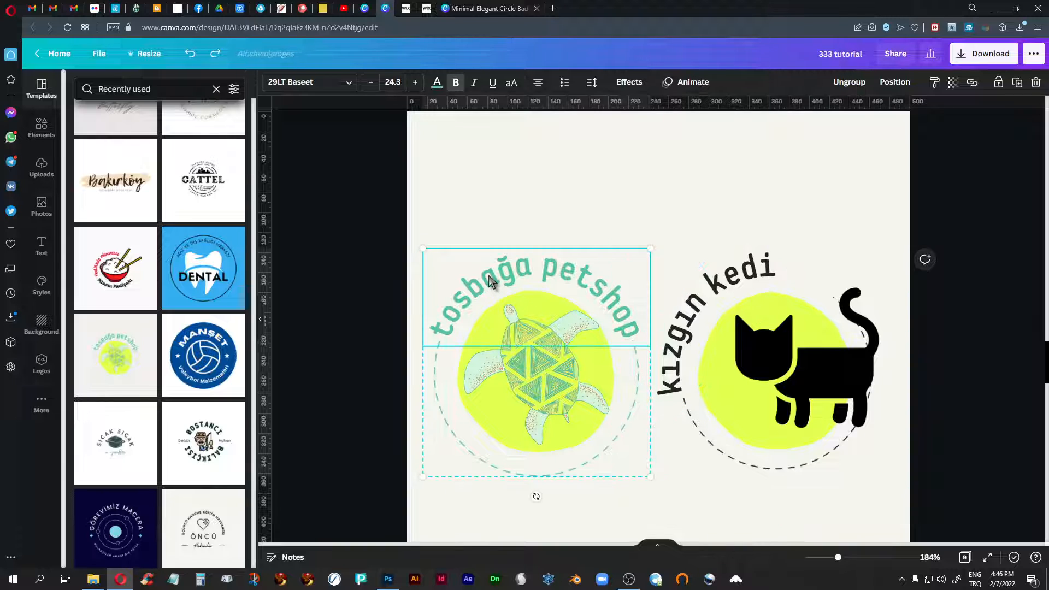
click(714, 299)
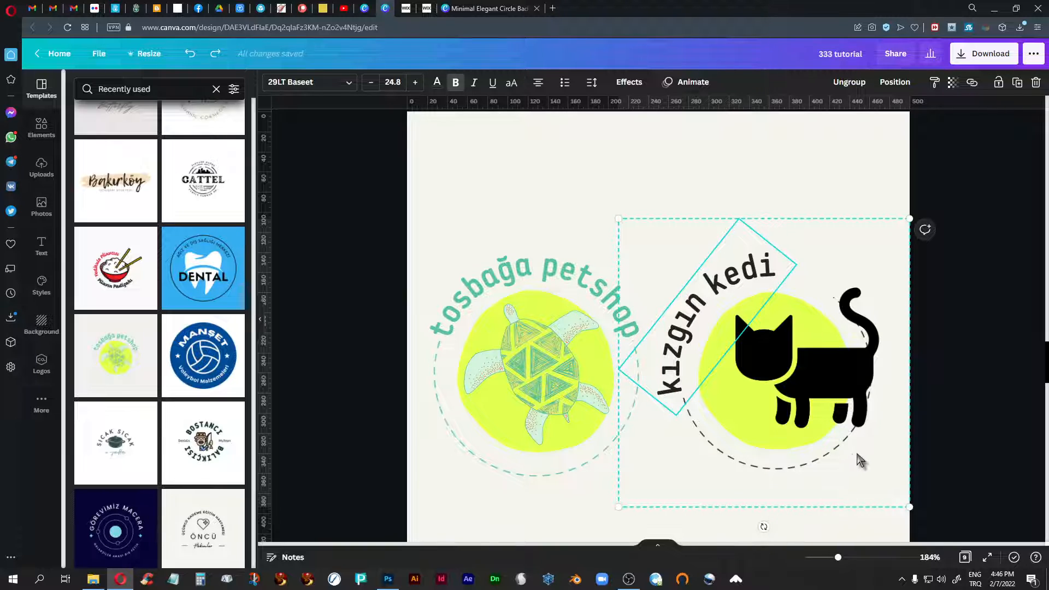
click(828, 159)
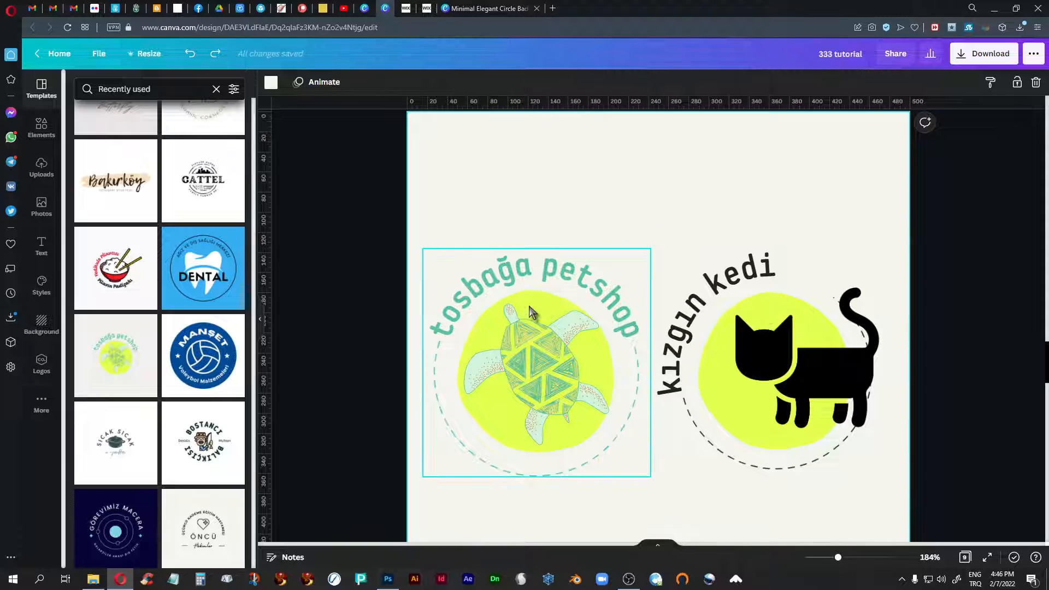
click(776, 319)
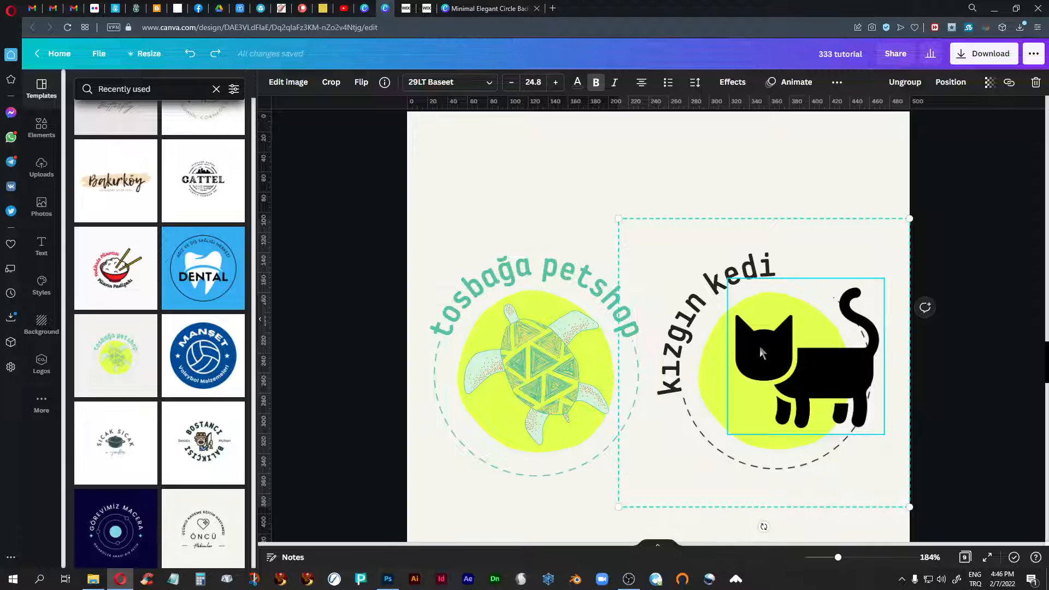
- Examine the dental and cat logos on page 7 and the rice bowl and outlined cat logos on page 8
scroll(585, 379, down, 6)
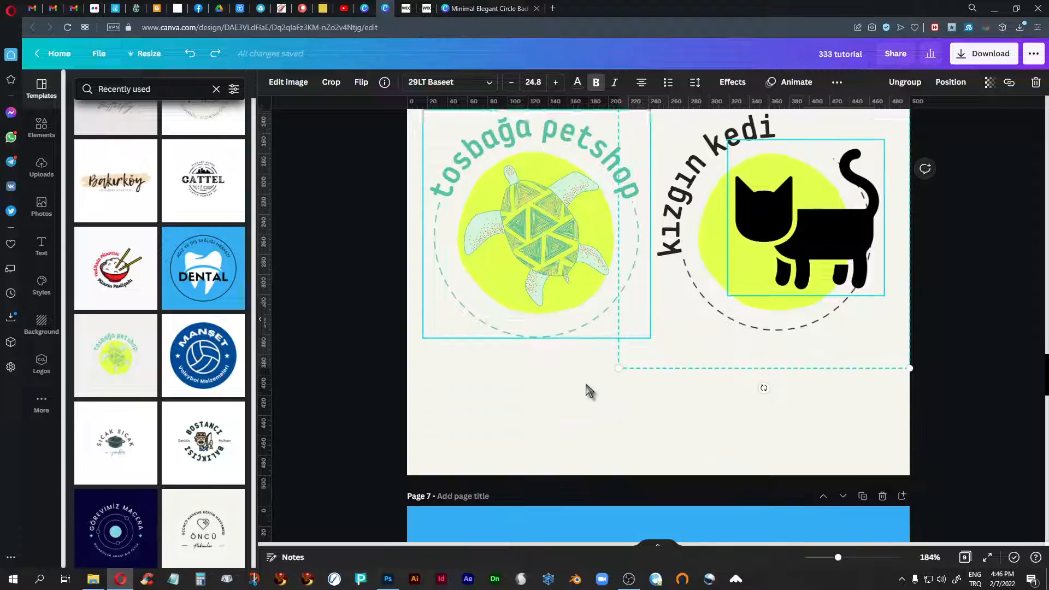
scroll(586, 390, down, 4)
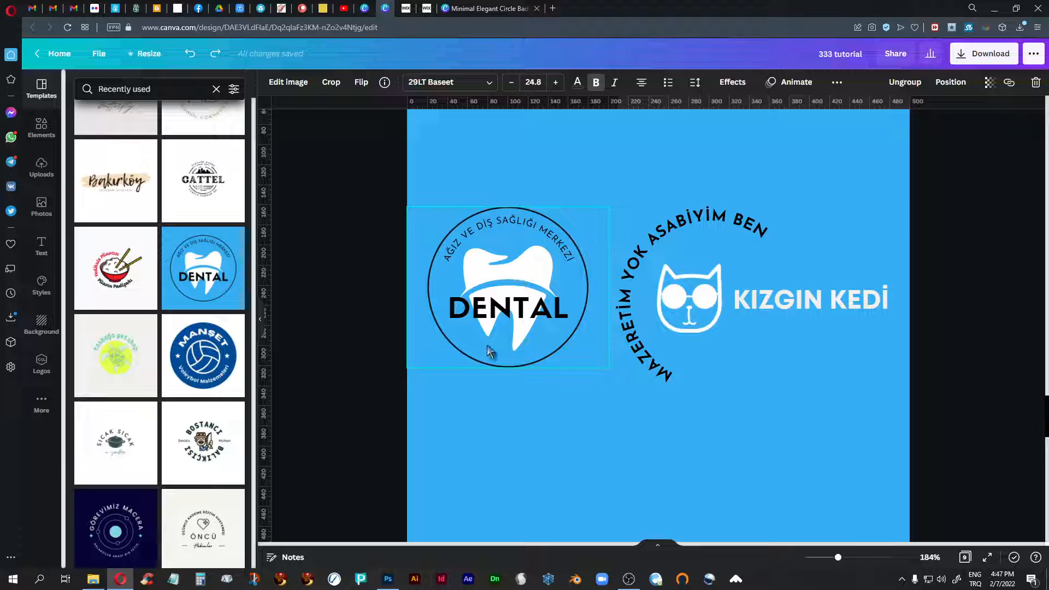
scroll(503, 295, down, 10)
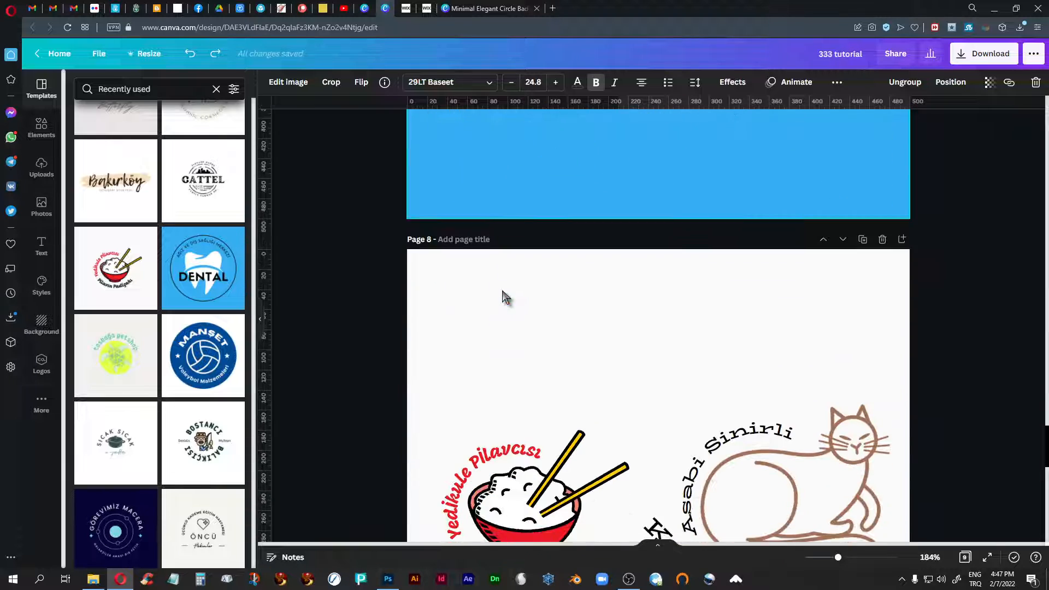
scroll(503, 295, down, 1)
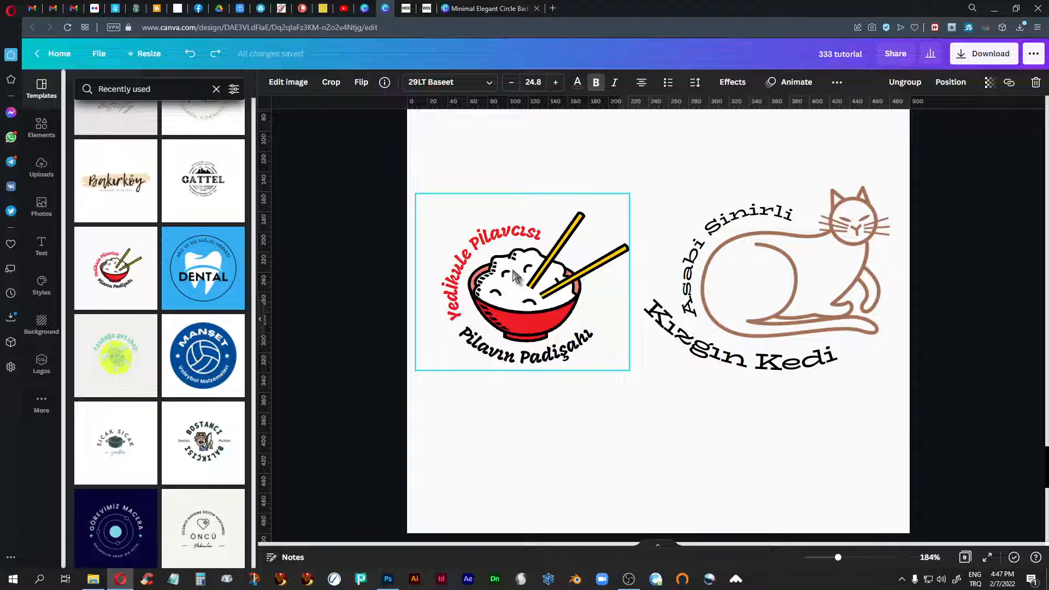
click(822, 271)
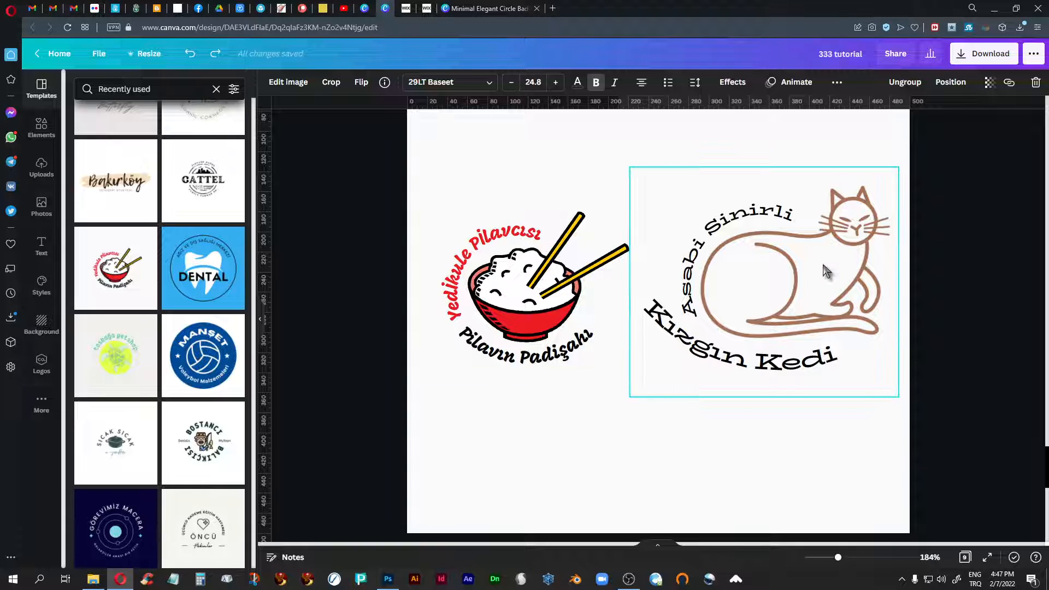
click(572, 243)
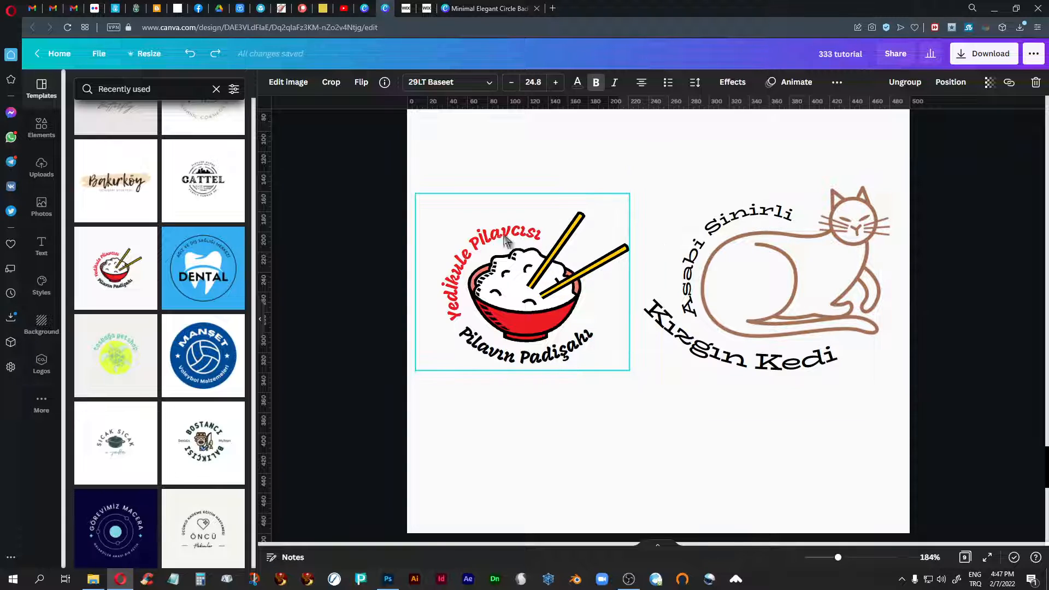
click(697, 298)
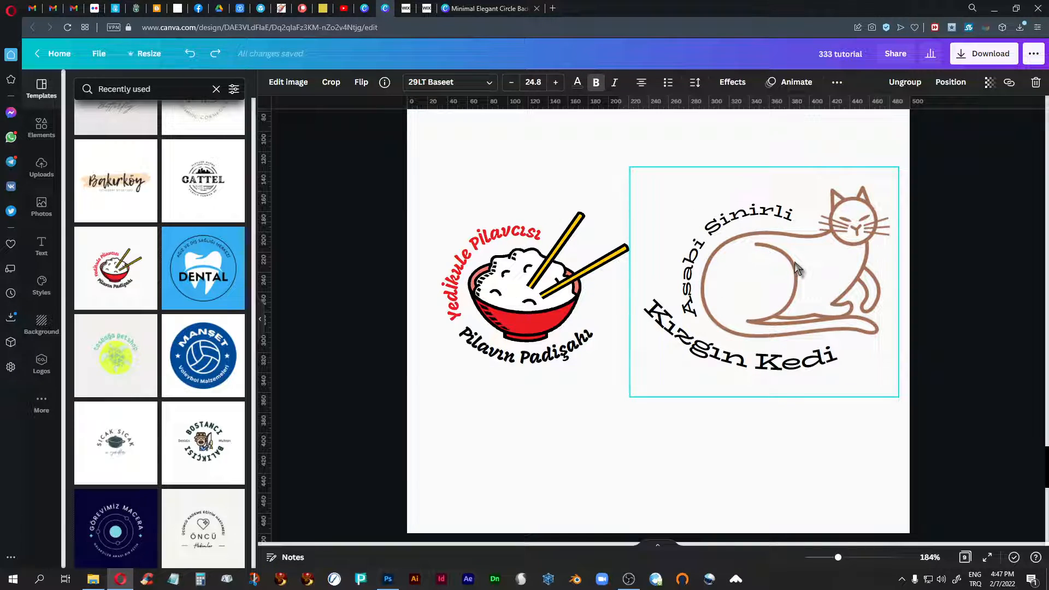
- Delete the purple cat face from page 9
scroll(797, 268, down, 10)
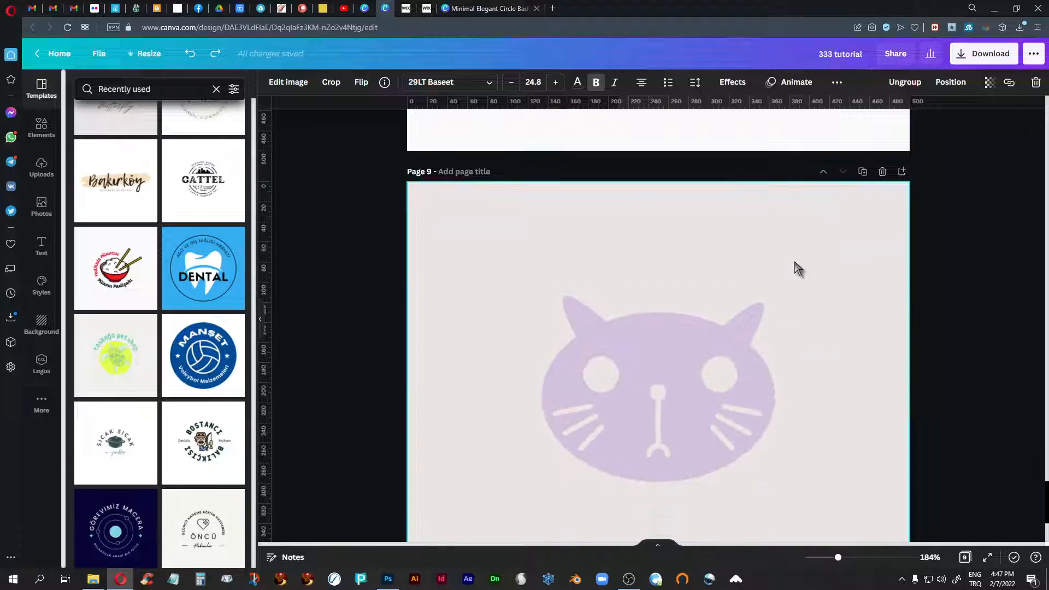
click(663, 285)
key(Delete)
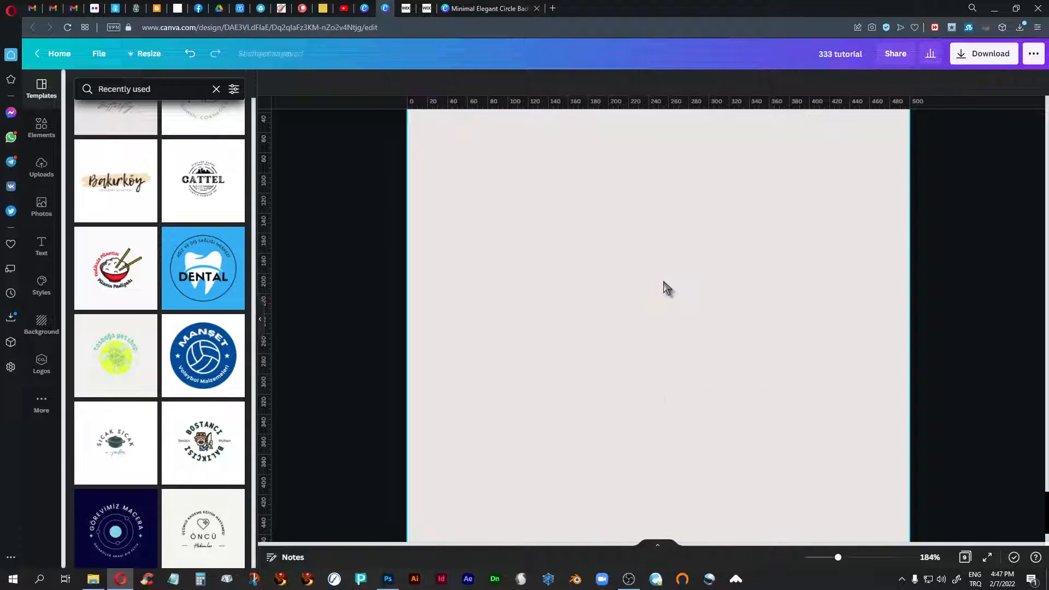
- Review the logo pairs again from page 8 back to page 4, dismissing the CCleaner notification
scroll(664, 288, up, 5)
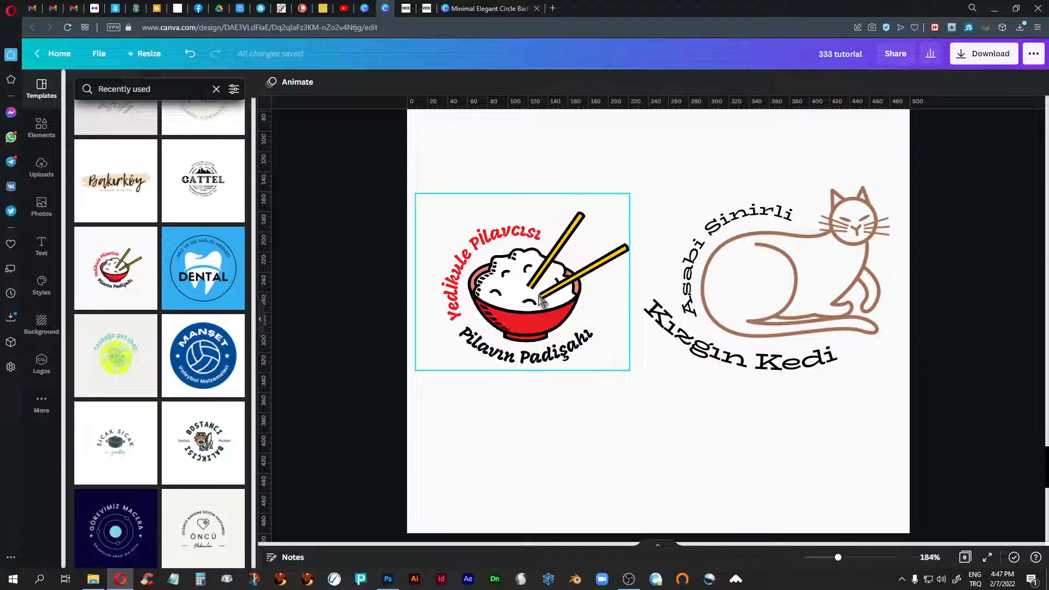
scroll(540, 301, up, 5)
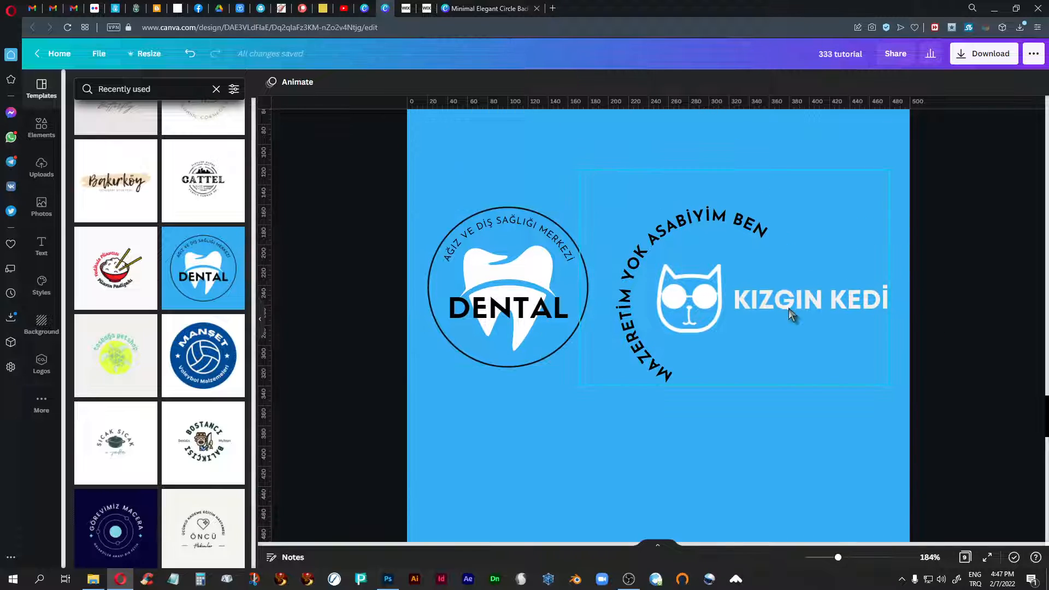
scroll(792, 305, up, 5)
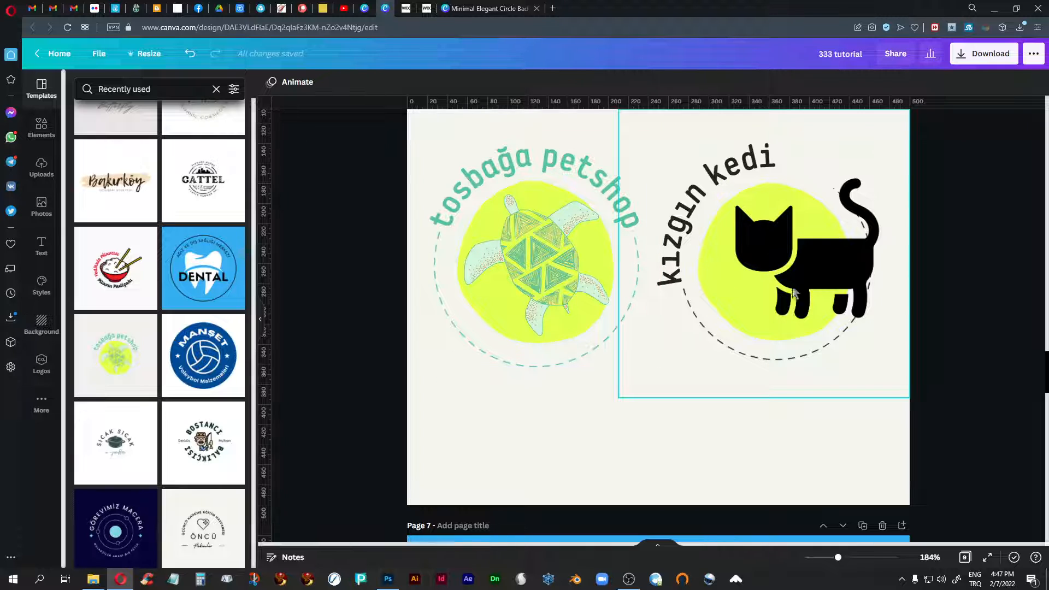
scroll(797, 288, up, 8)
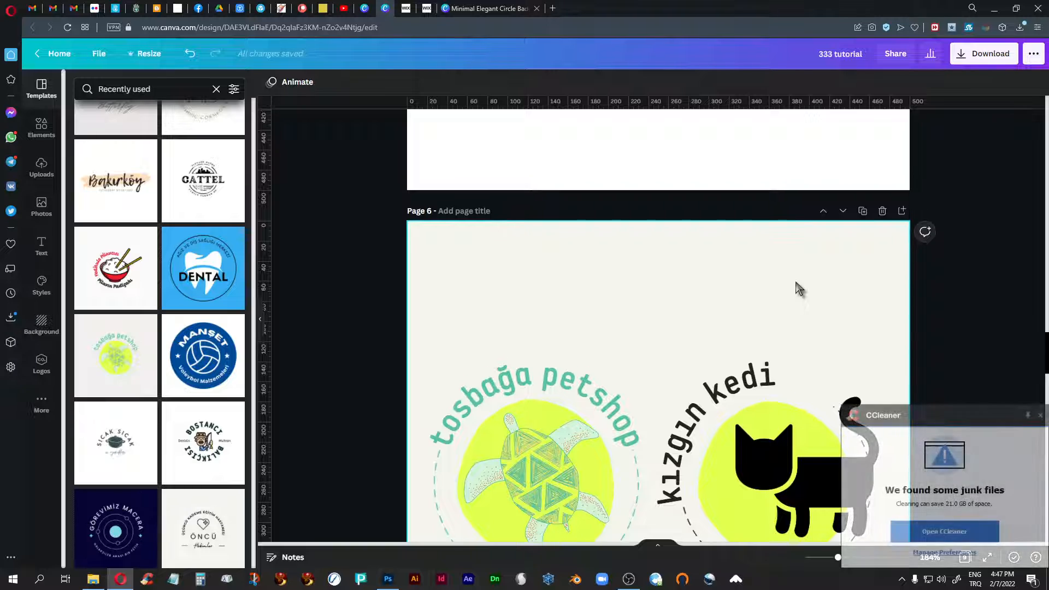
click(1040, 416)
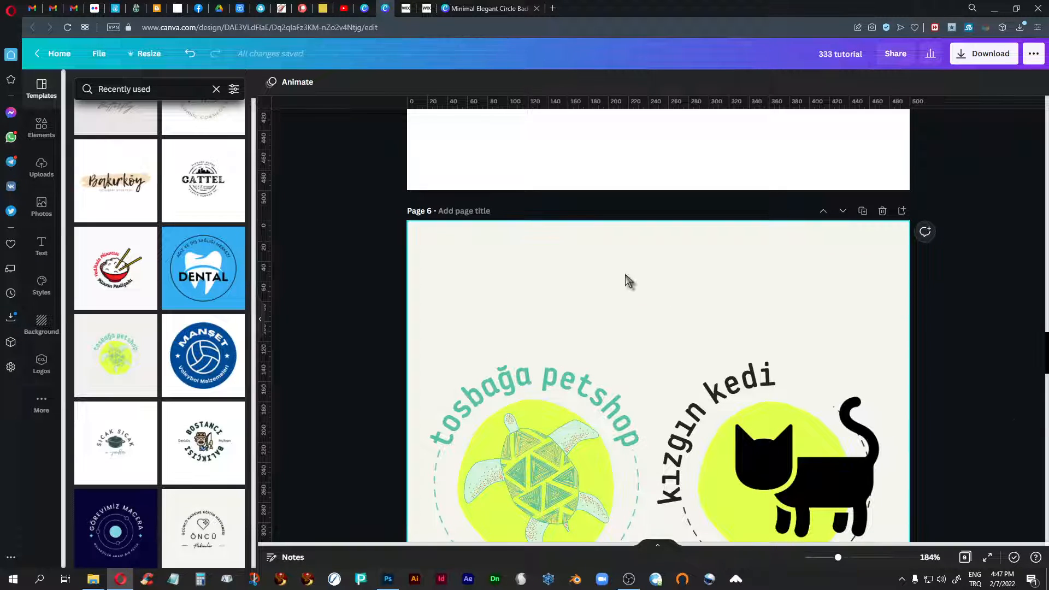
scroll(624, 270, up, 4)
scroll(624, 270, up, 2)
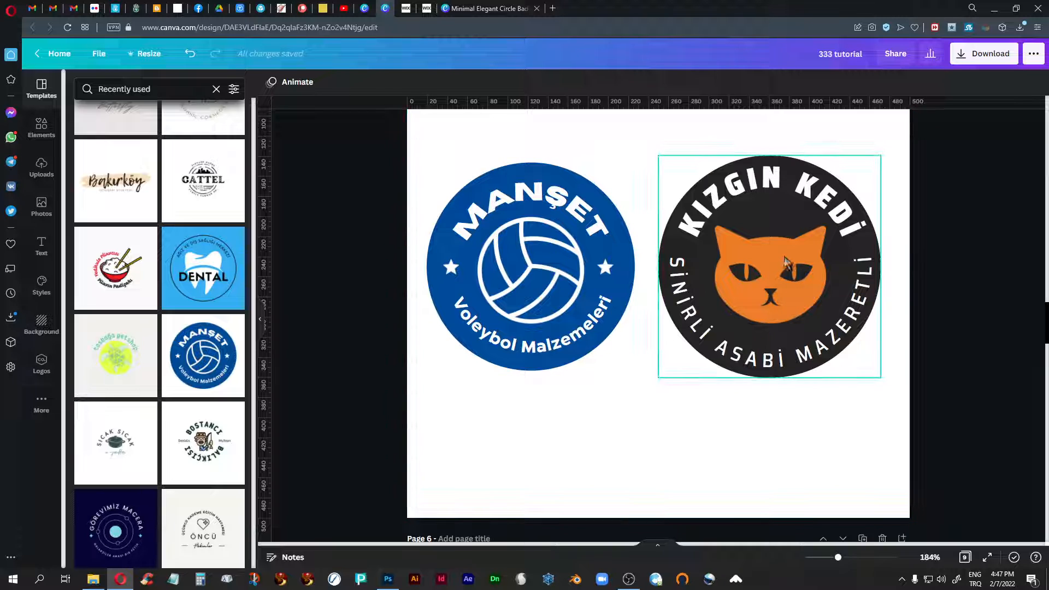
scroll(669, 435, up, 5)
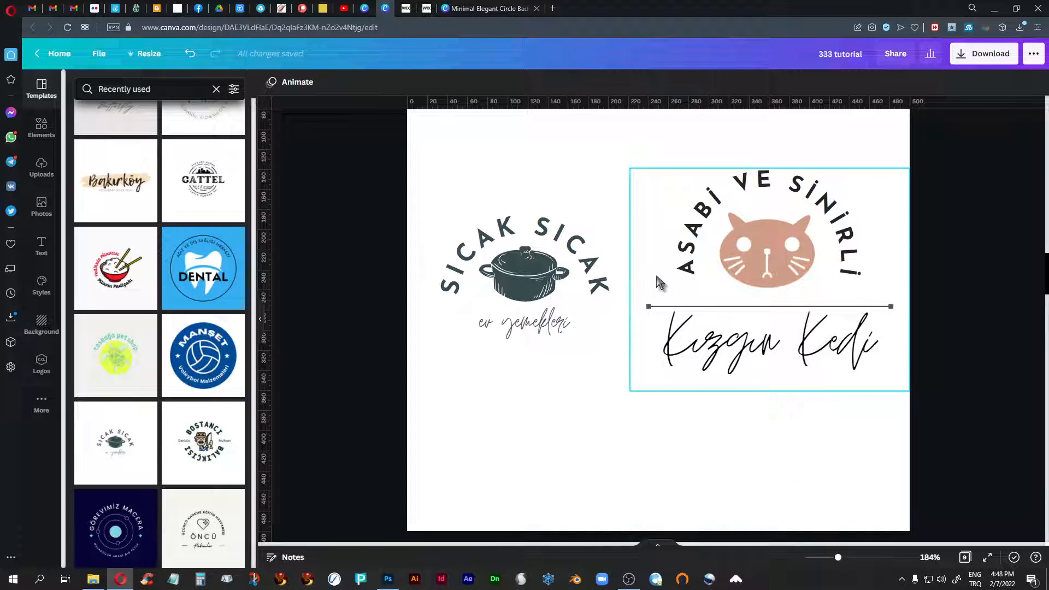
- Apply the light version of the recently used Green Monstera wellness and spa logo template to page 9
scroll(601, 426, down, 15)
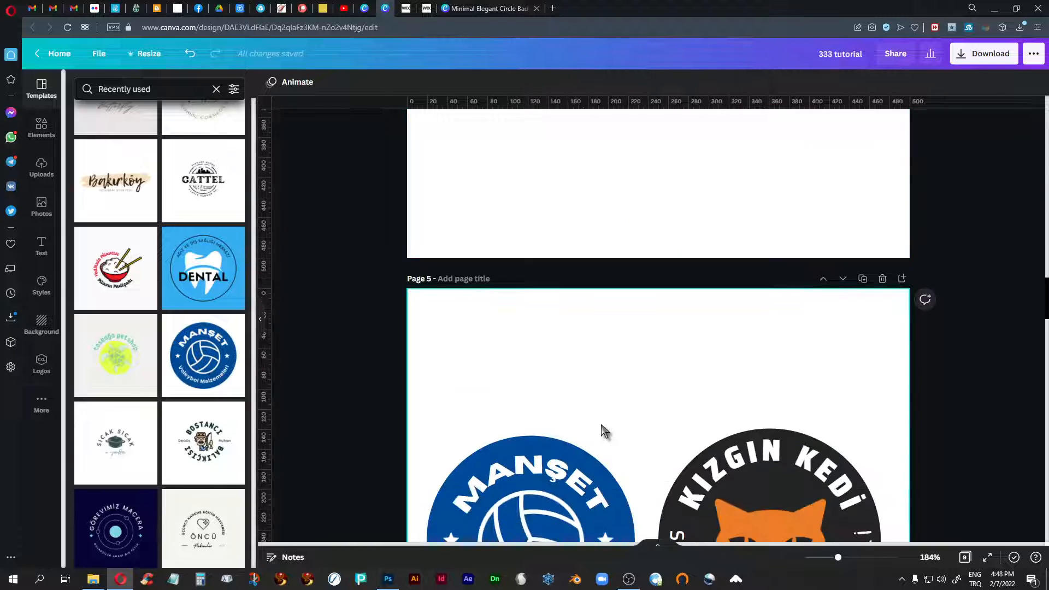
scroll(601, 424, down, 12)
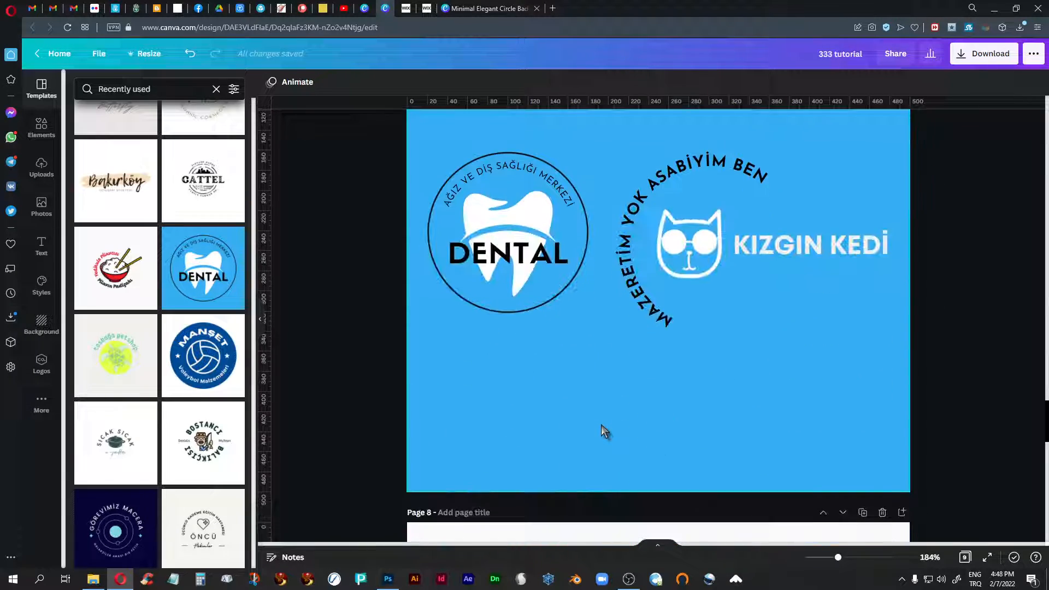
scroll(605, 432, down, 3)
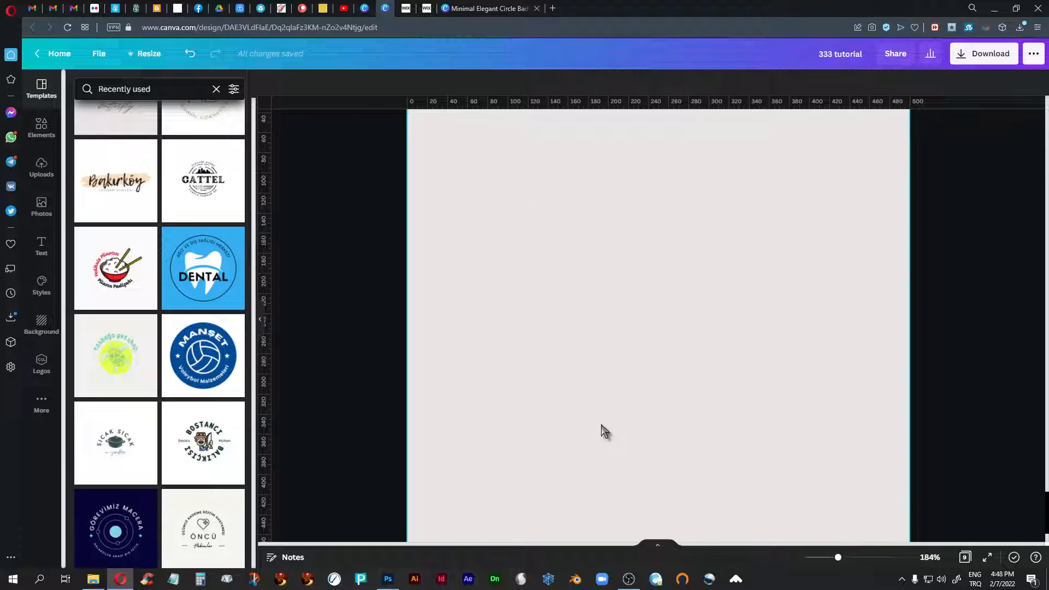
scroll(602, 425, down, 1)
scroll(602, 425, up, 1)
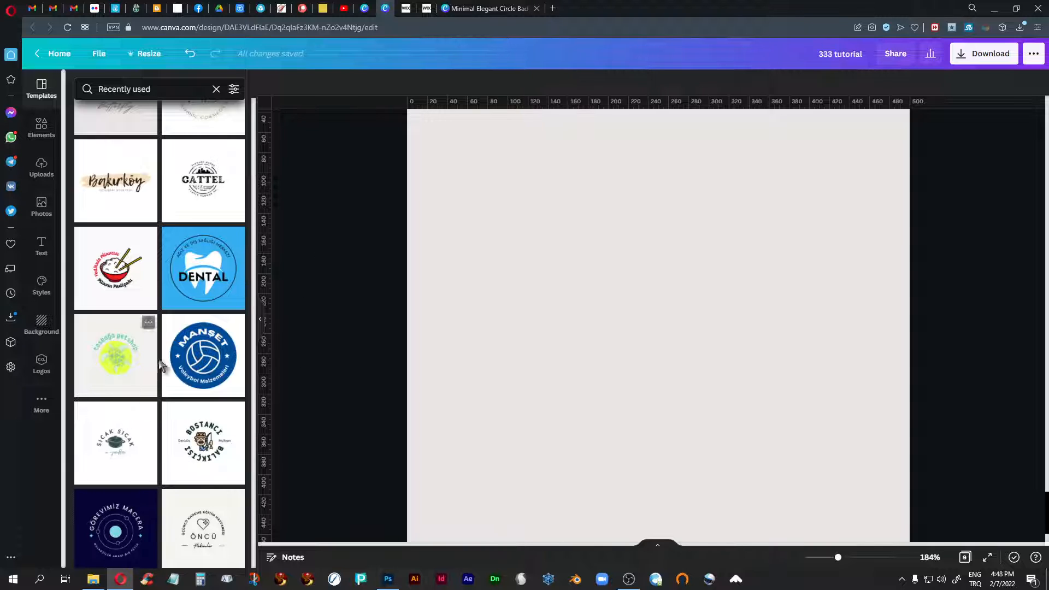
scroll(162, 366, down, 5)
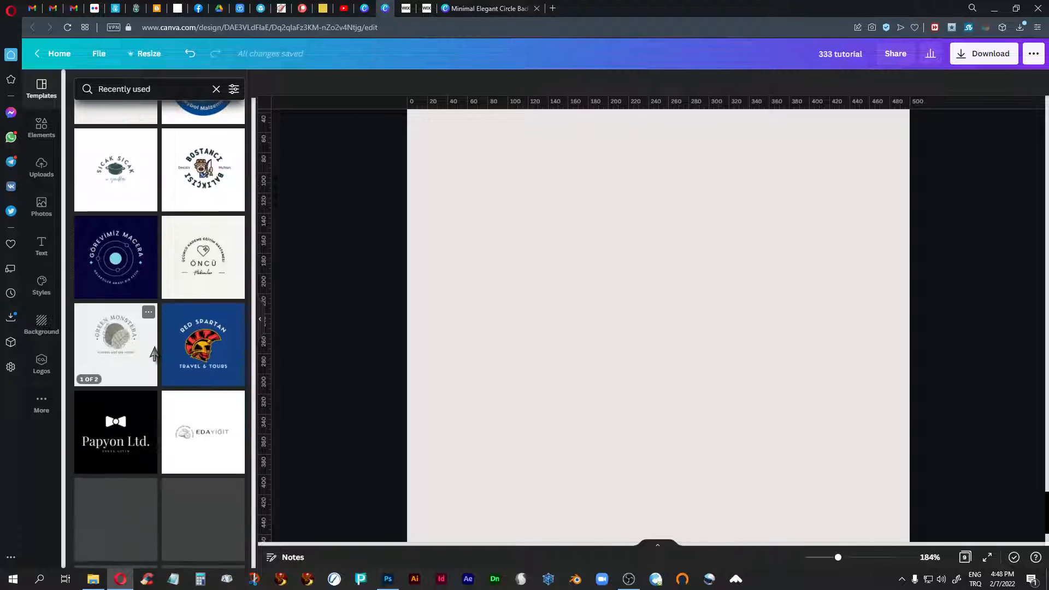
scroll(155, 355, down, 4)
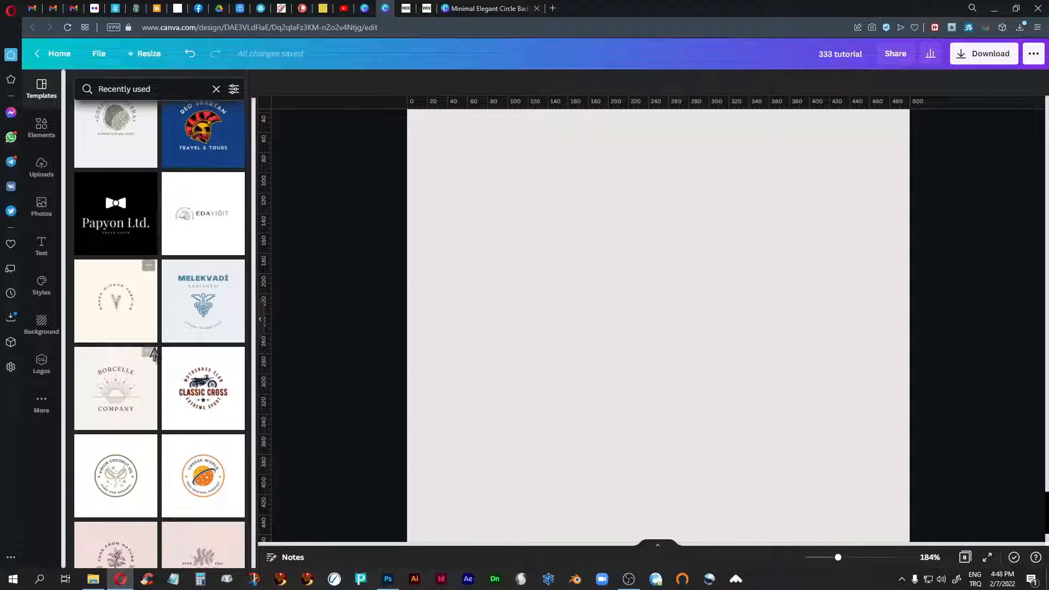
scroll(155, 355, down, 2)
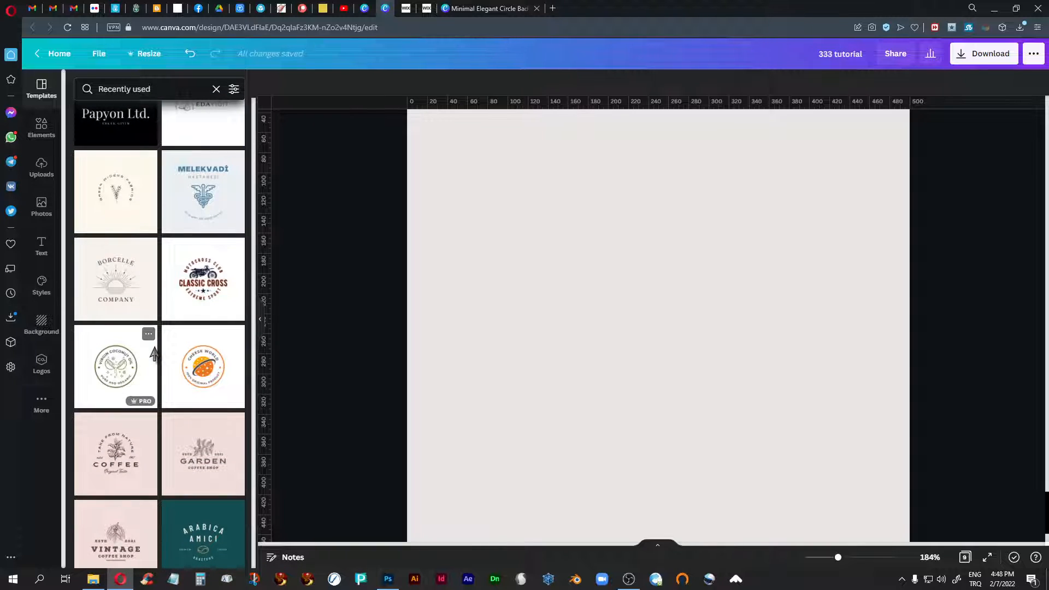
scroll(152, 366, up, 3)
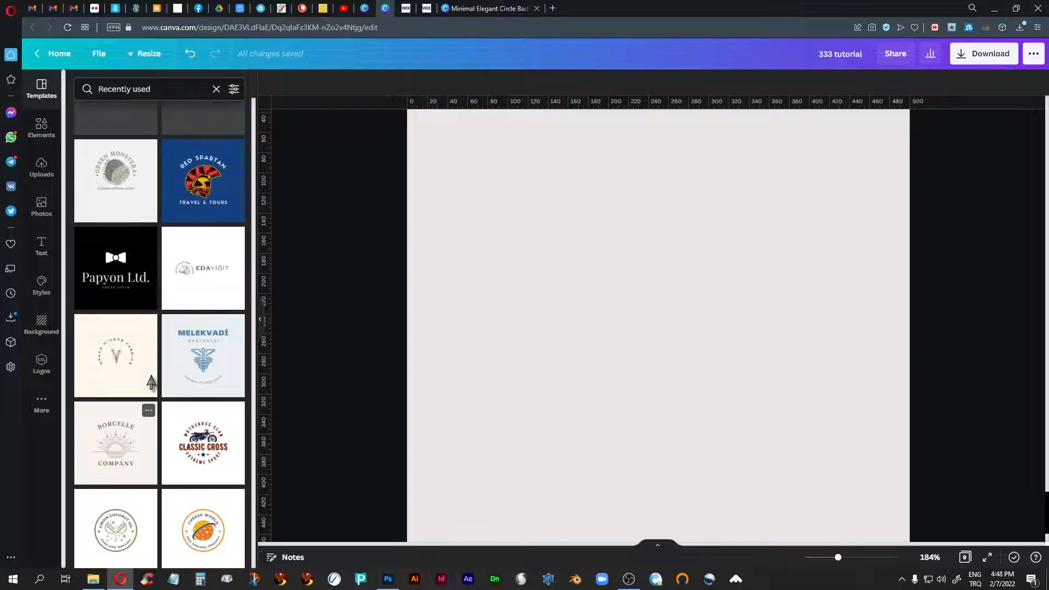
scroll(119, 365, up, 3)
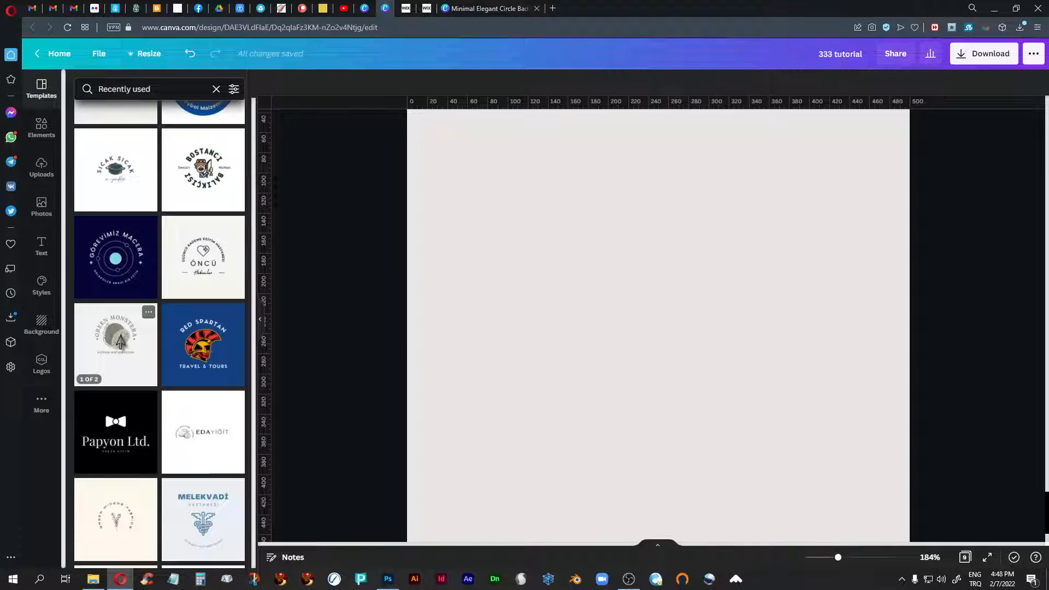
click(120, 337)
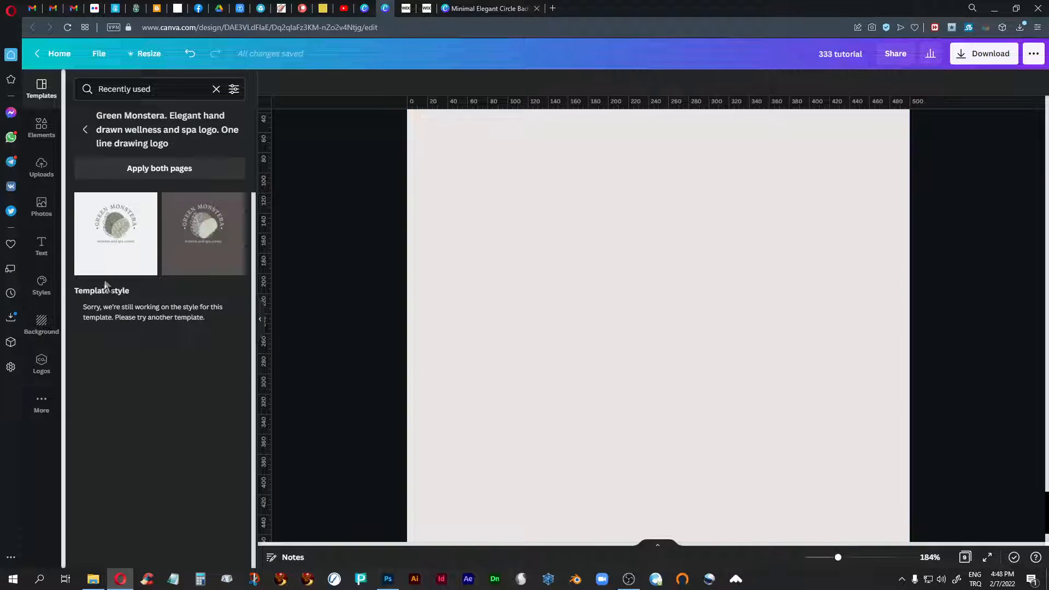
click(112, 234)
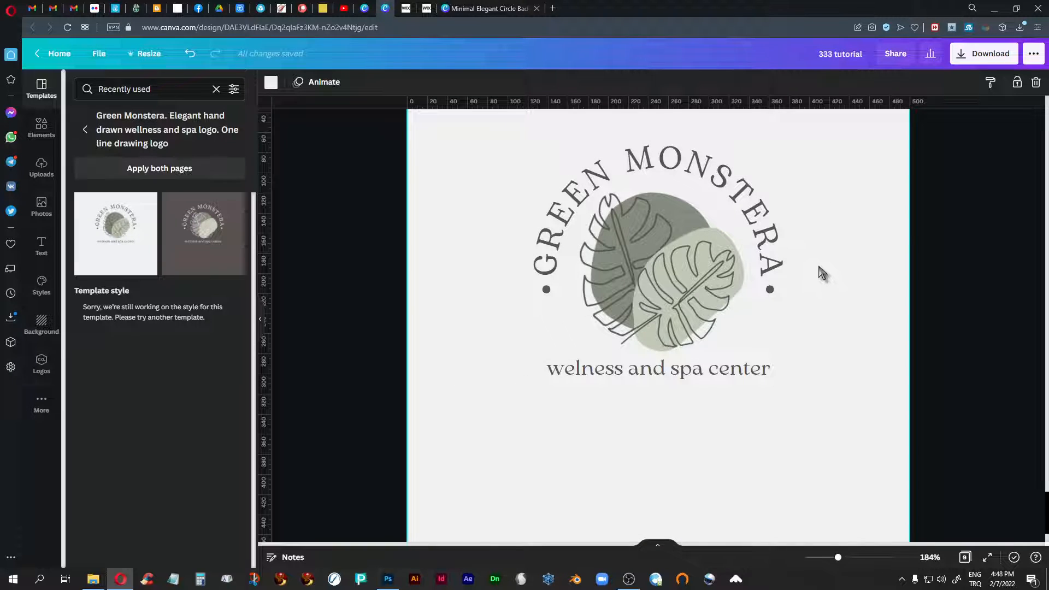
scroll(820, 273, up, 1)
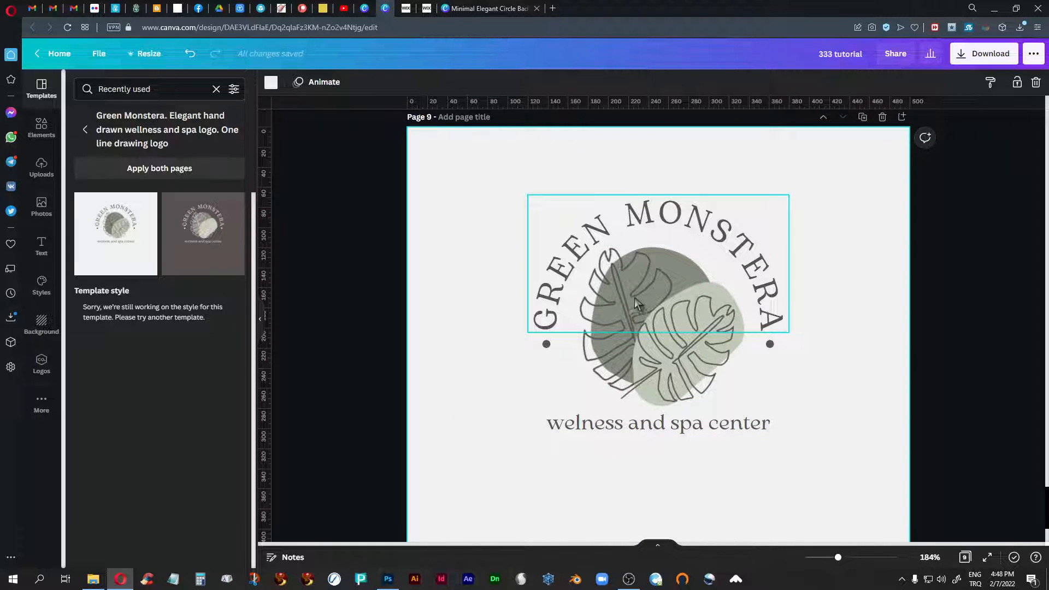
- Replace the curved GREEN MONSTERA text on page 9 with "KIZGIN KEDİ"
click(563, 270)
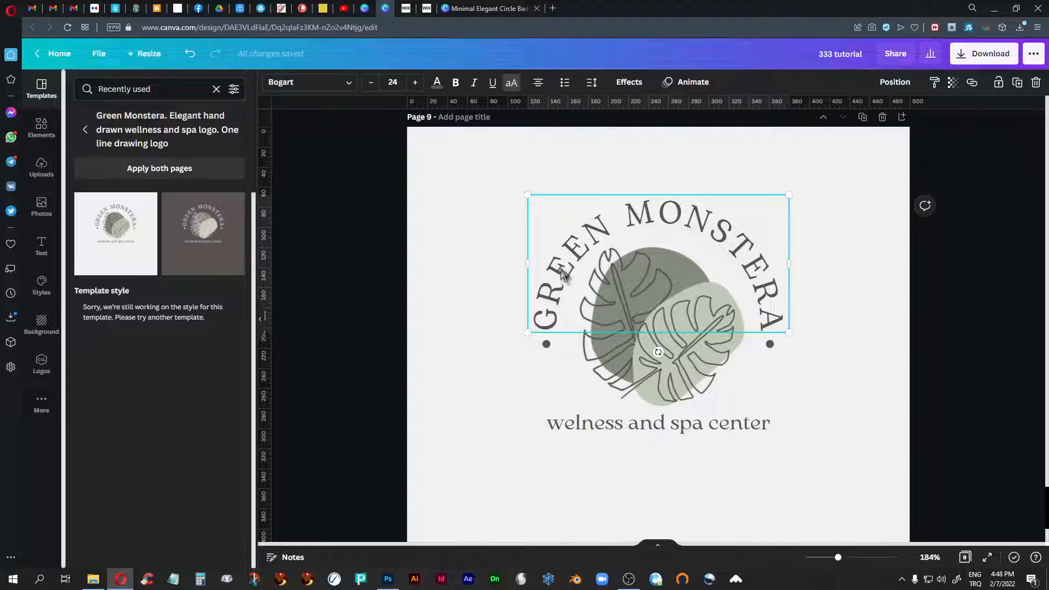
click(562, 271)
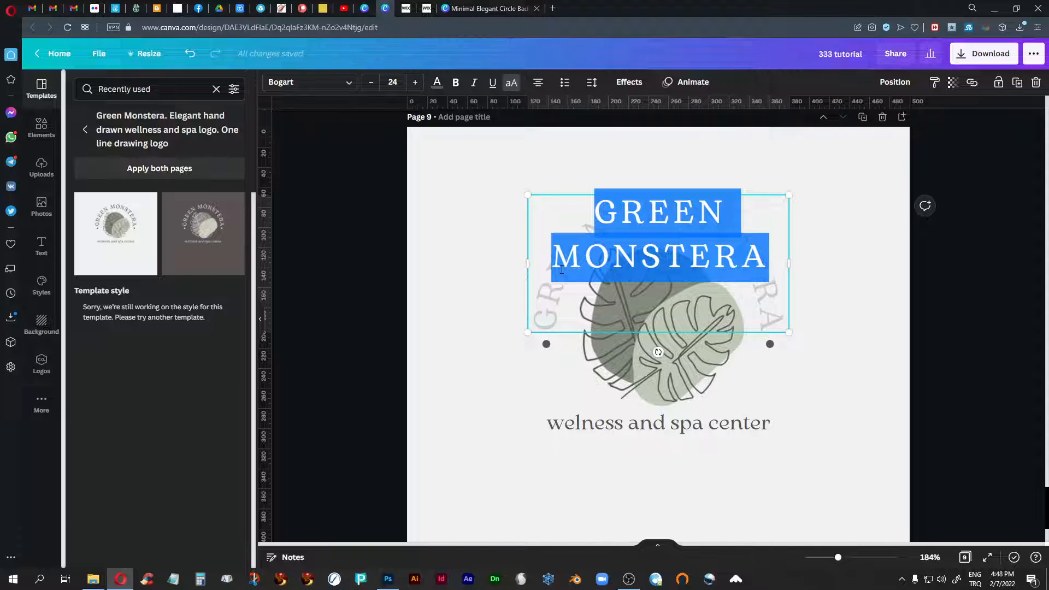
text(KI)
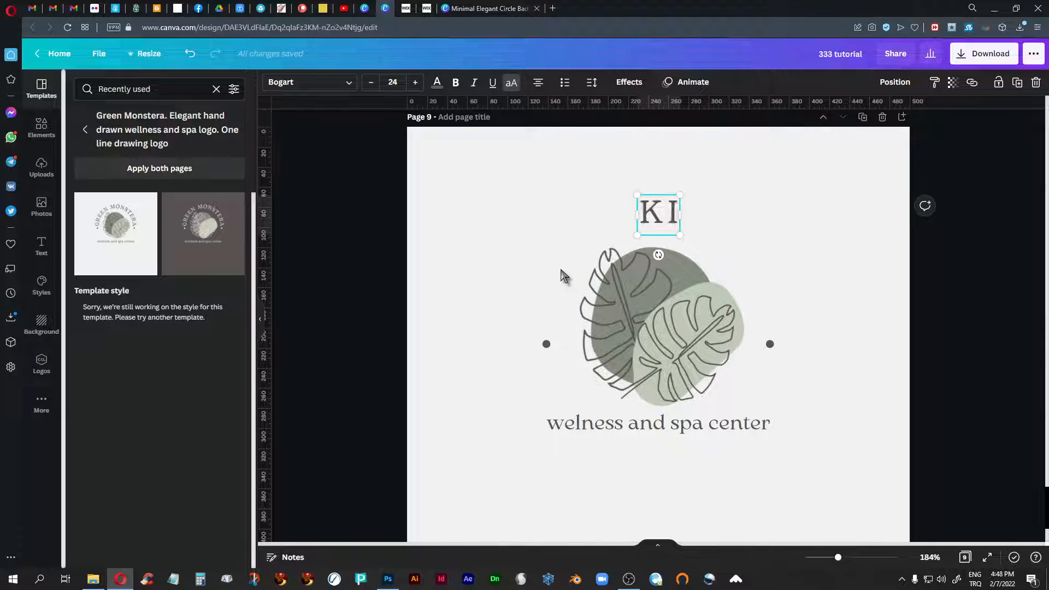
text(ZGIN )
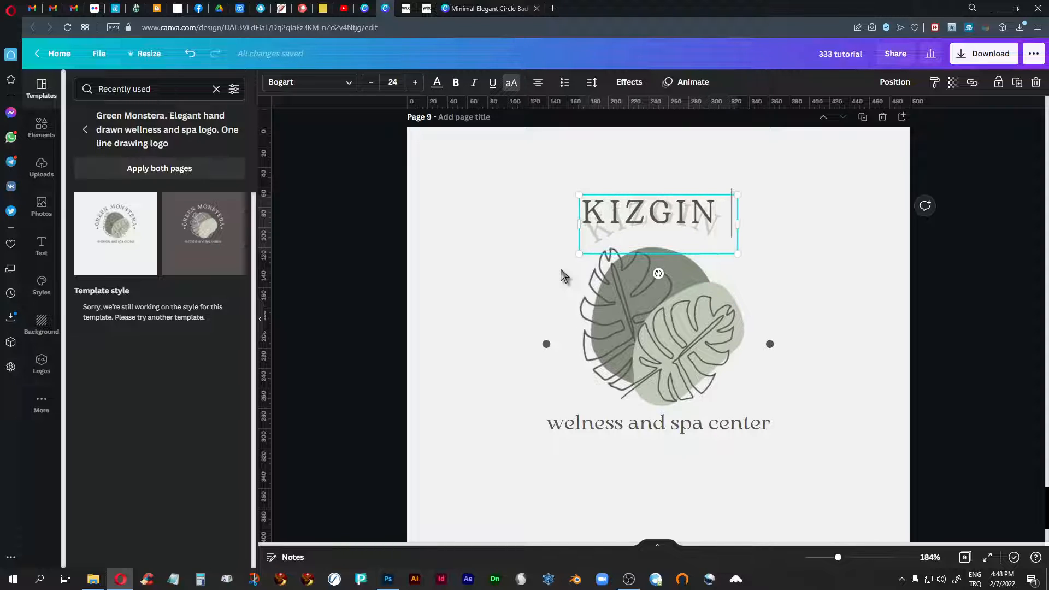
text(KEDİ)
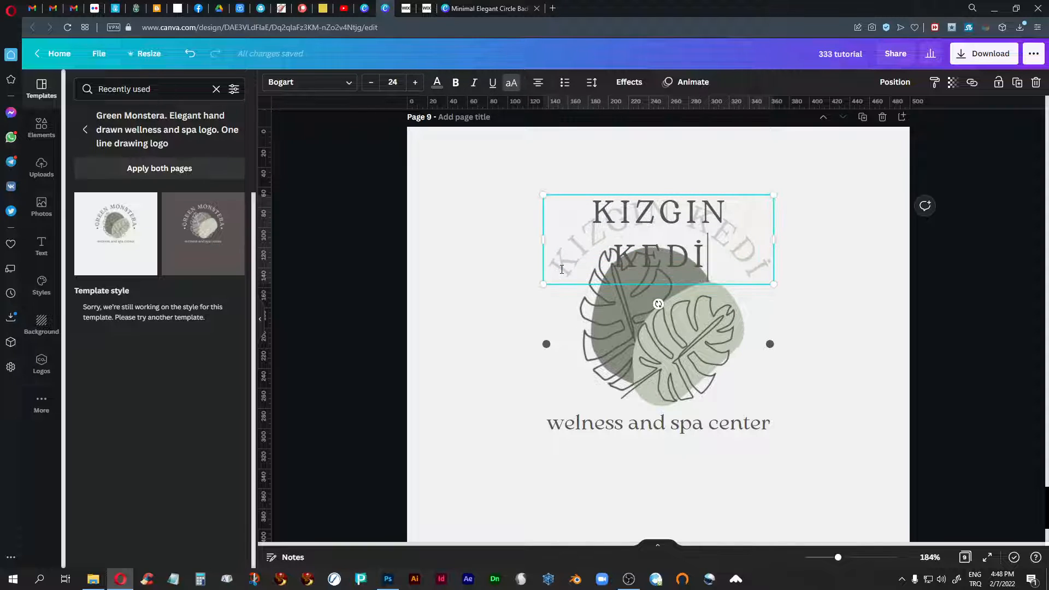
click(881, 377)
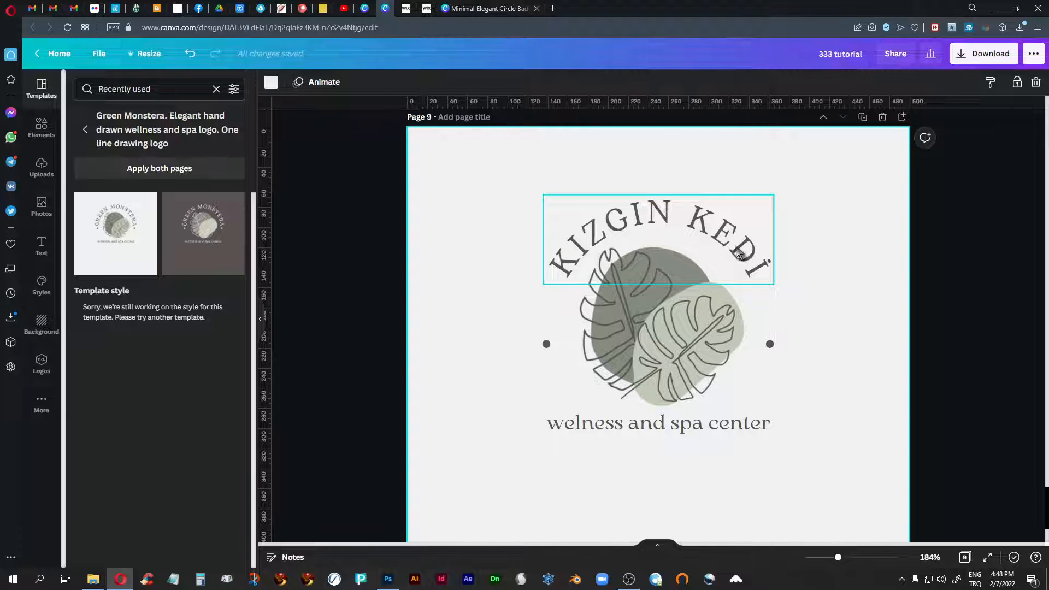
- Slightly reduce the Curve effect on the KIZGIN KEDİ text
click(658, 221)
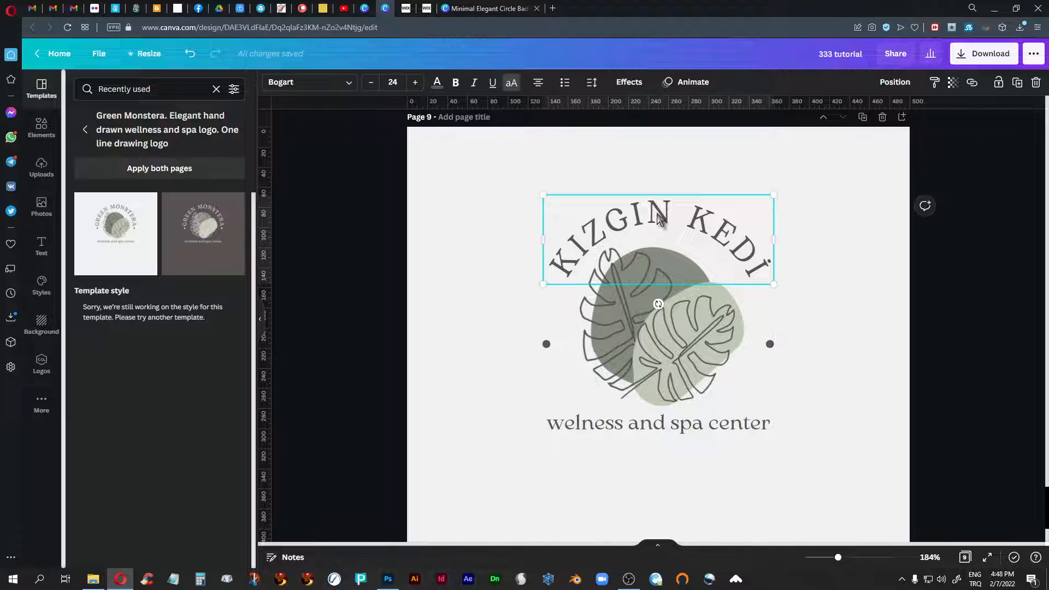
click(629, 82)
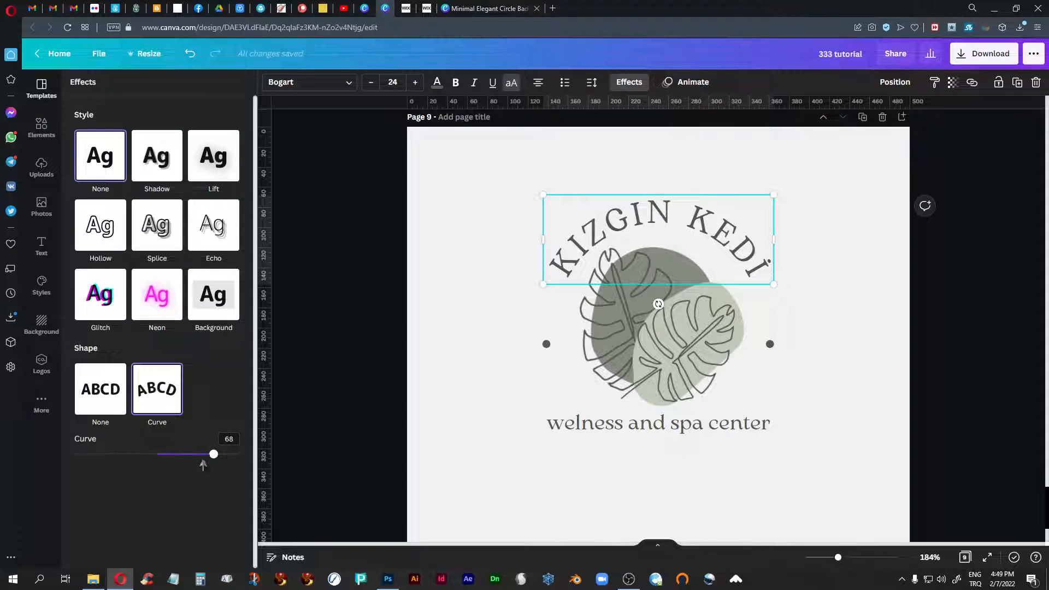
mouse_move(213, 457)
mouse_down()
mouse_move(197, 464)
mouse_move(218, 455)
mouse_move(208, 454)
mouse_up()
- Delete the monstera leaf drawings and both green blob shapes from the centre of the page 9 logo
click(706, 354)
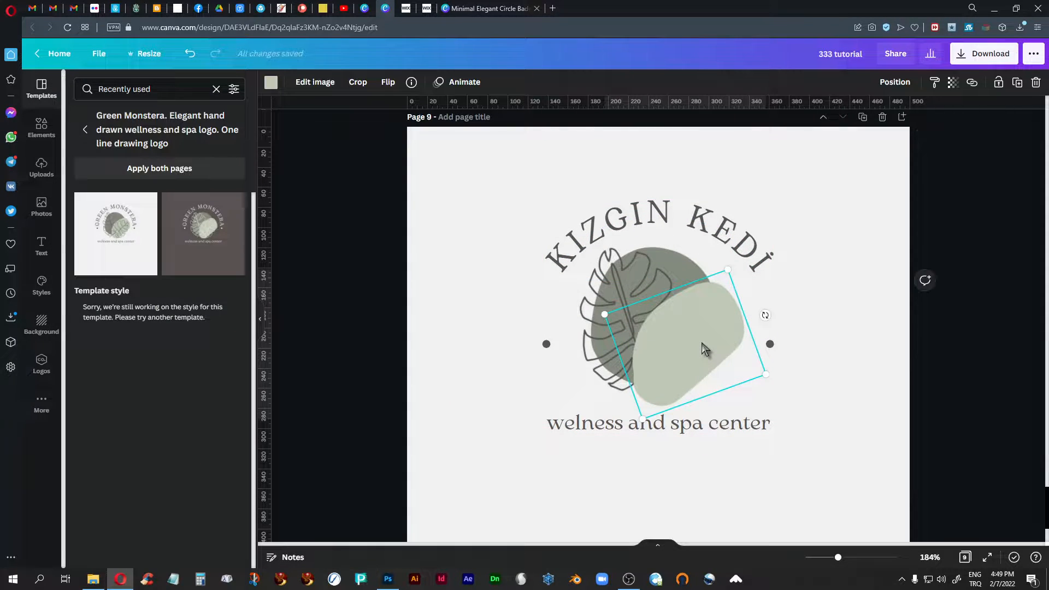
key(Delete)
click(670, 330)
key(Delete)
click(688, 326)
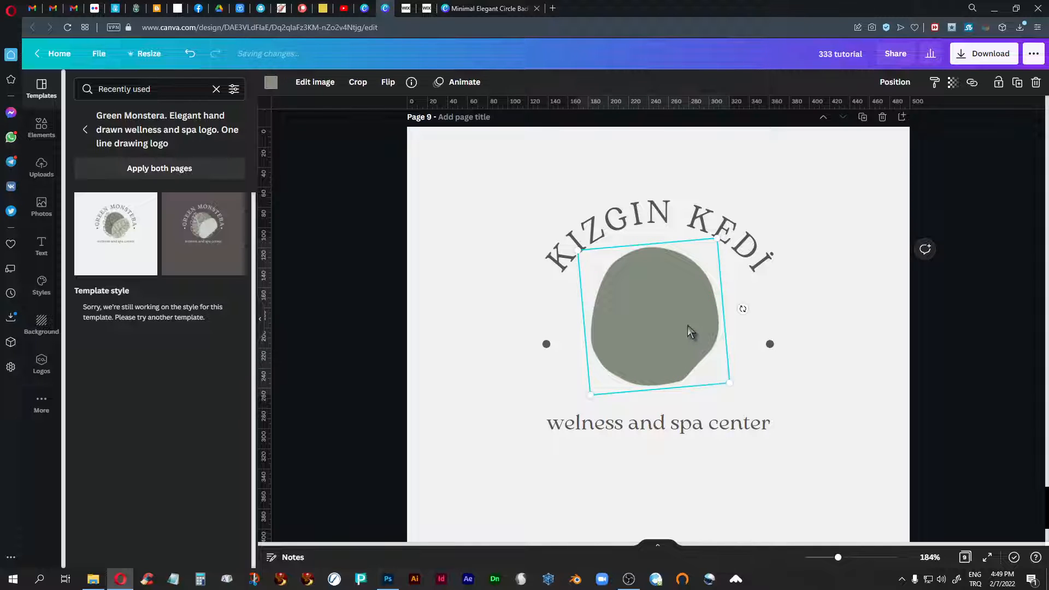
key(Delete)
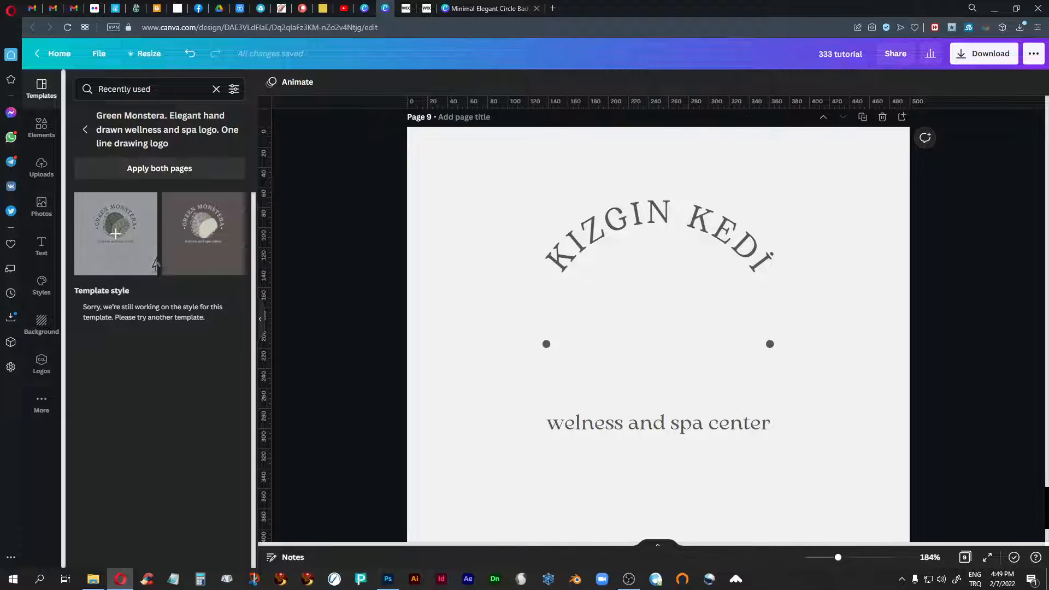
- Add the uploaded black cat face with round eyes and pointed ears, shrink it, and centre it between the two dots under the curved name
click(42, 168)
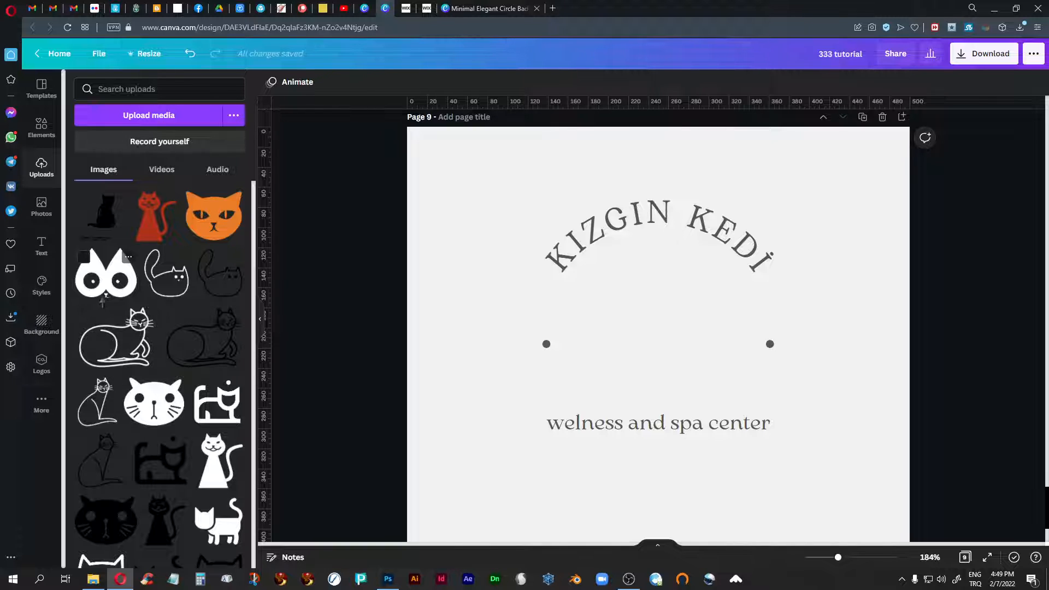
scroll(147, 366, down, 1)
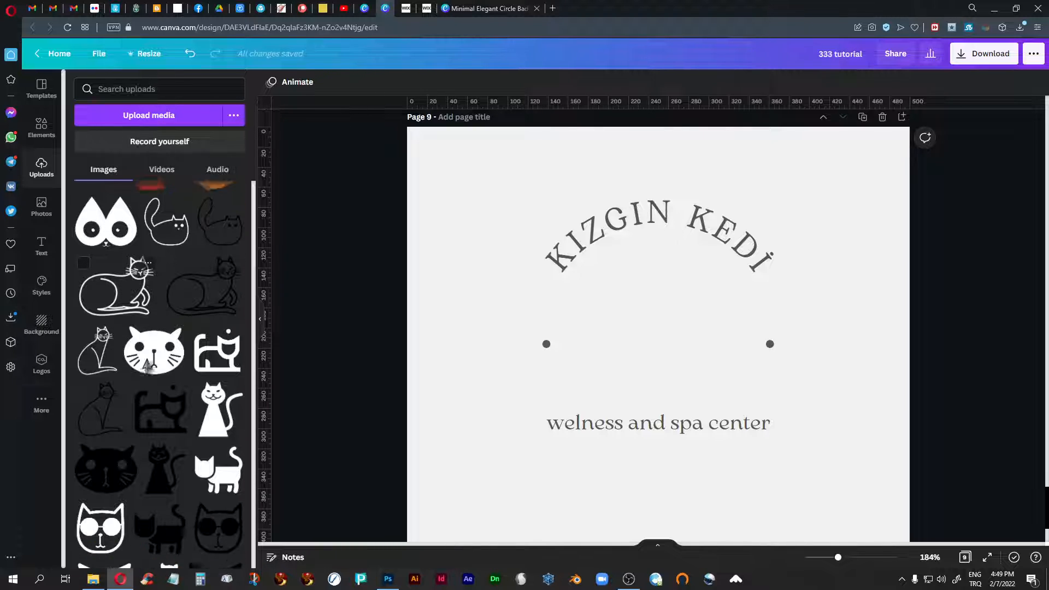
scroll(147, 366, down, 3)
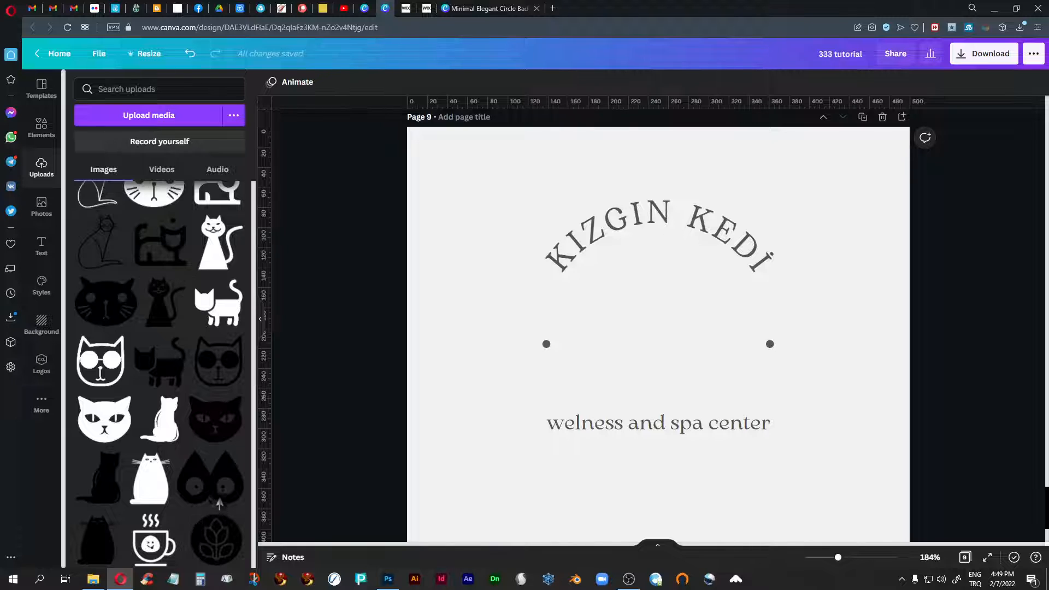
click(219, 504)
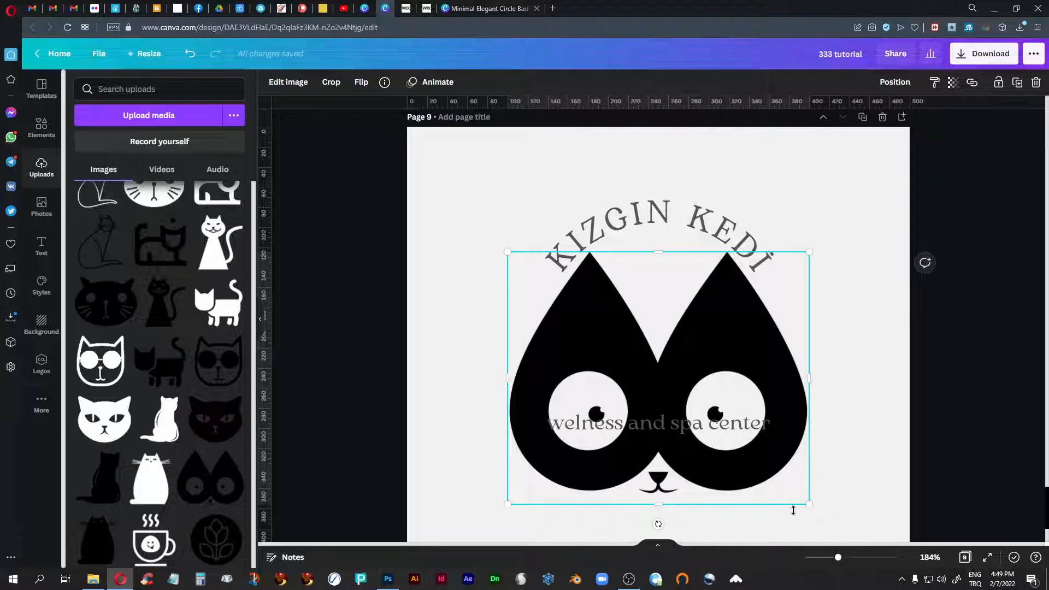
drag(811, 506, 745, 465)
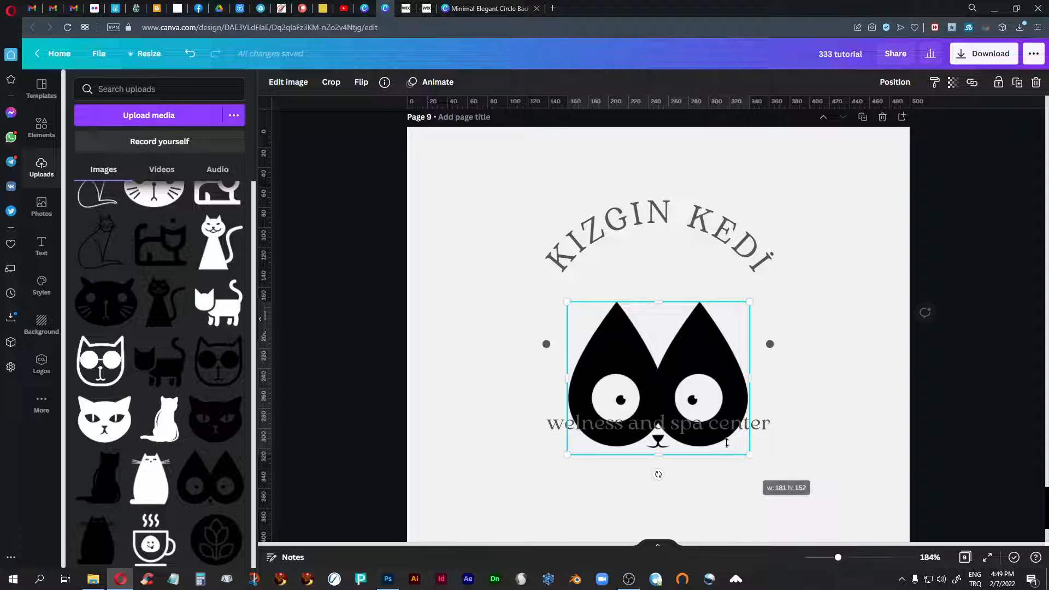
drag(657, 378, 660, 319)
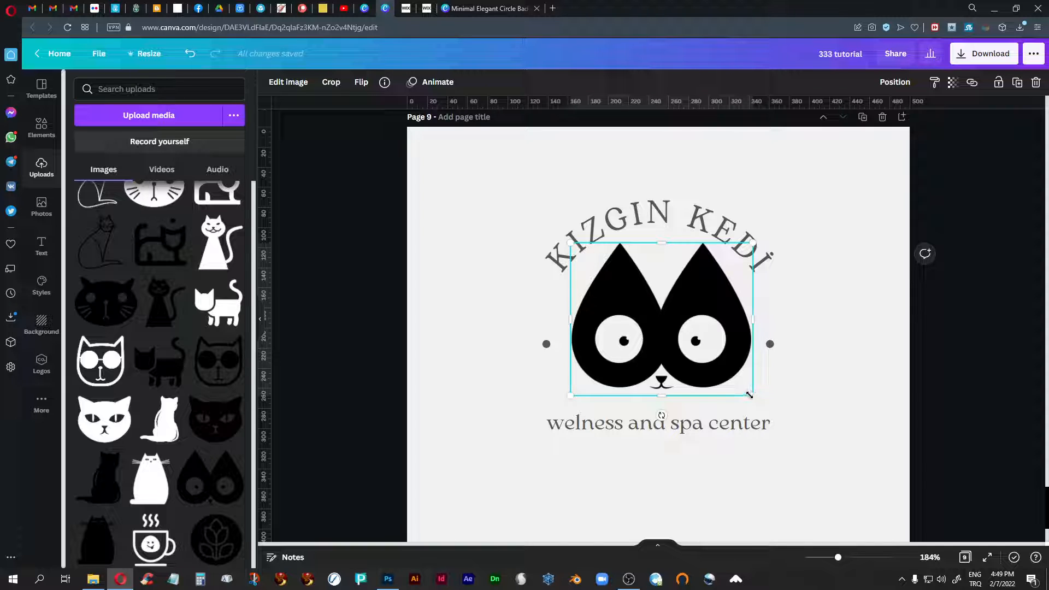
mouse_move(749, 395)
mouse_down()
mouse_move(745, 382)
mouse_move(737, 387)
mouse_up()
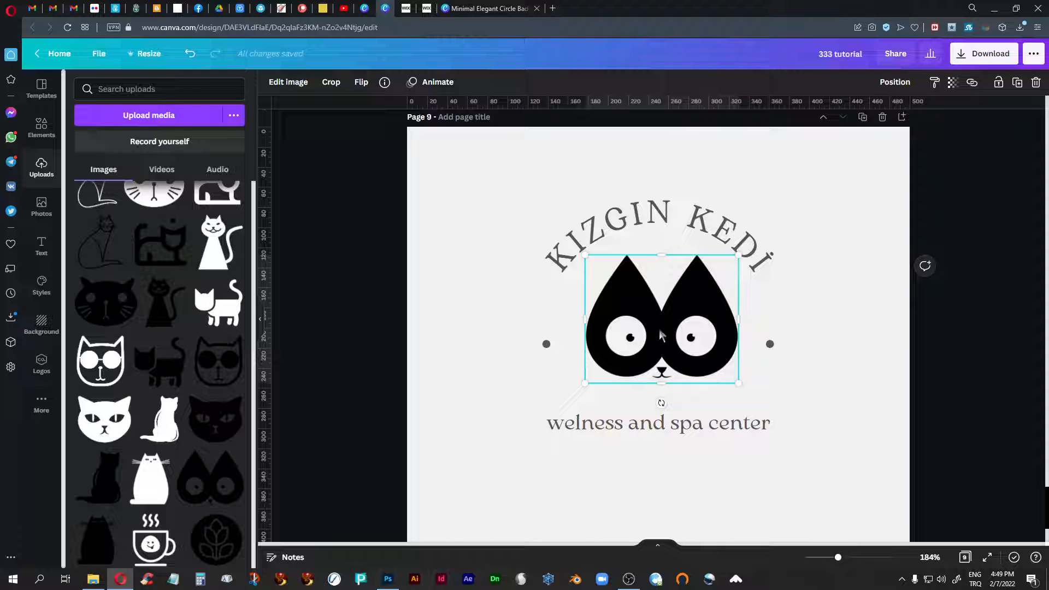
drag(661, 334, 659, 322)
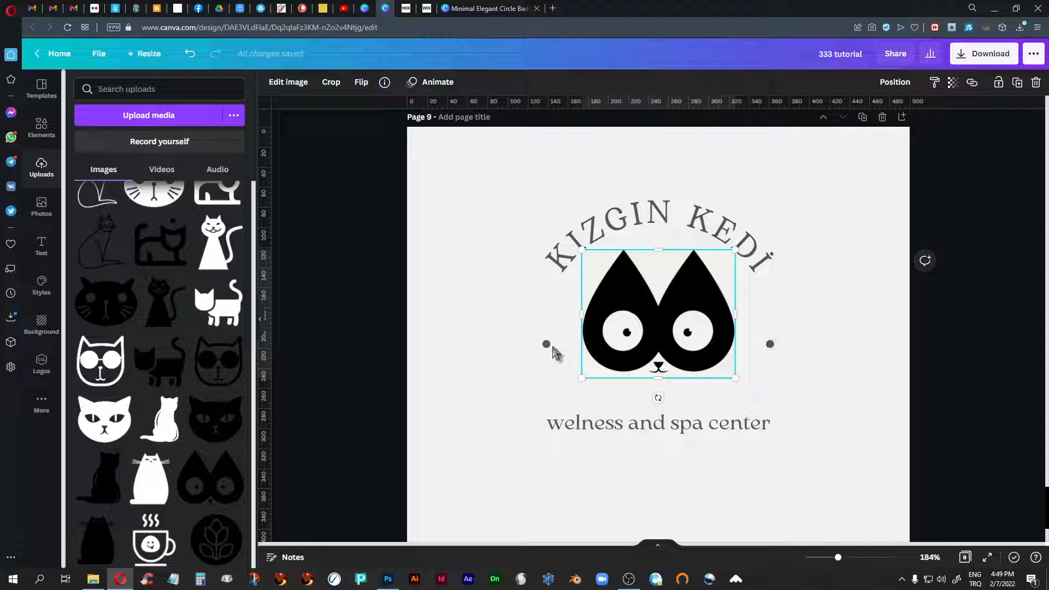
- Replace the tagline "welness and spa center" below the cat face with "ASABİ SİNİRLİ MAZERETLİ"
click(634, 431)
click(634, 430)
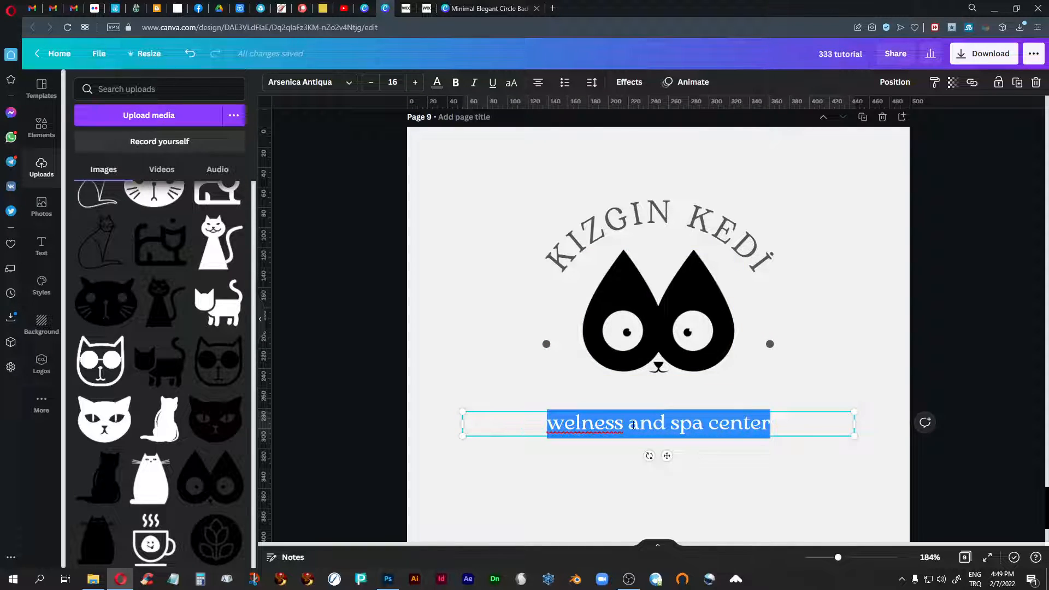
text(ASA)
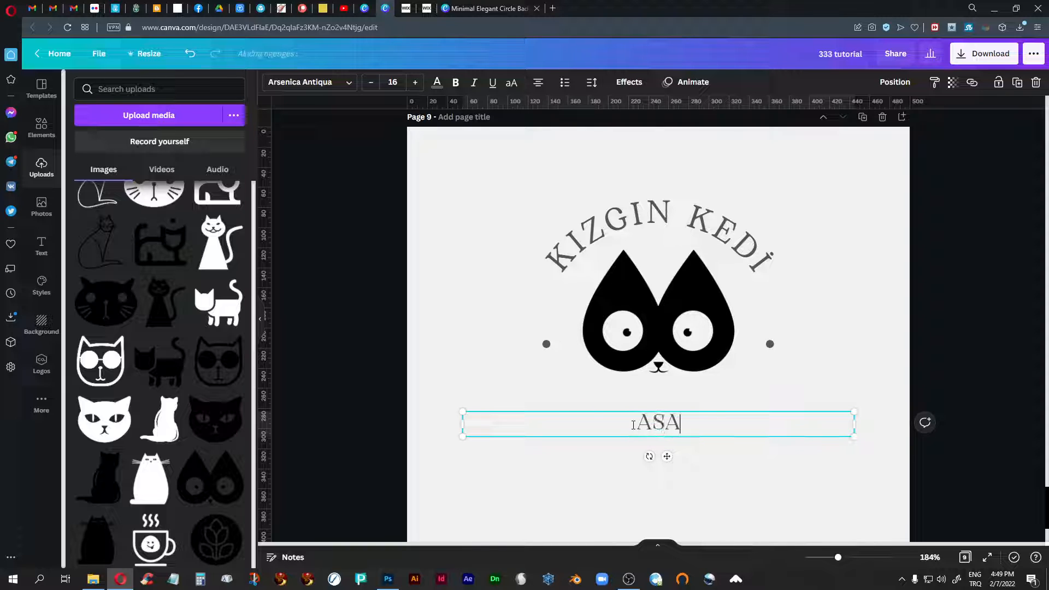
text(Bİ S)
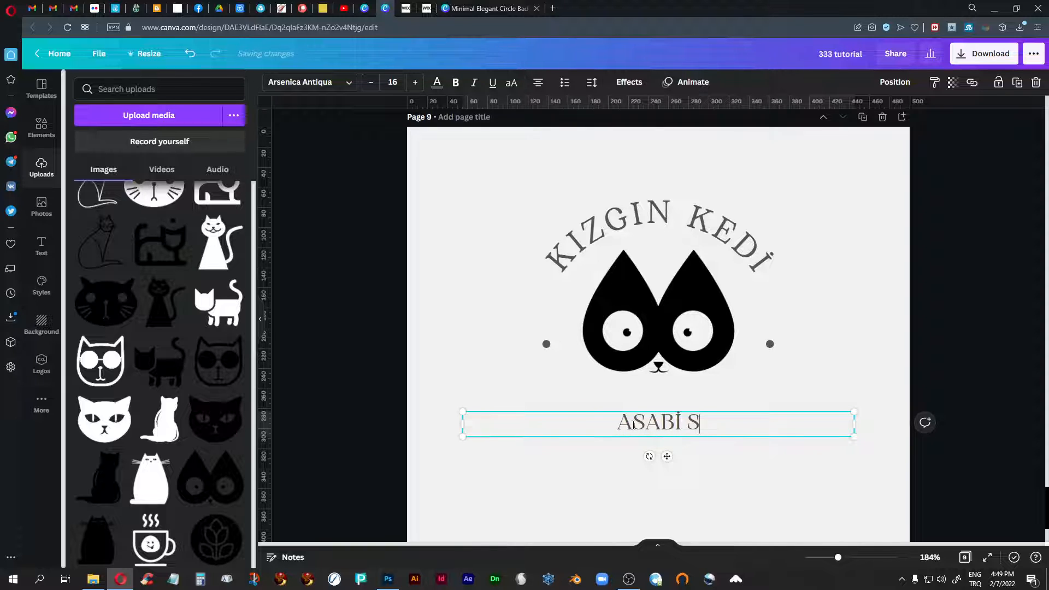
text(İNİR)
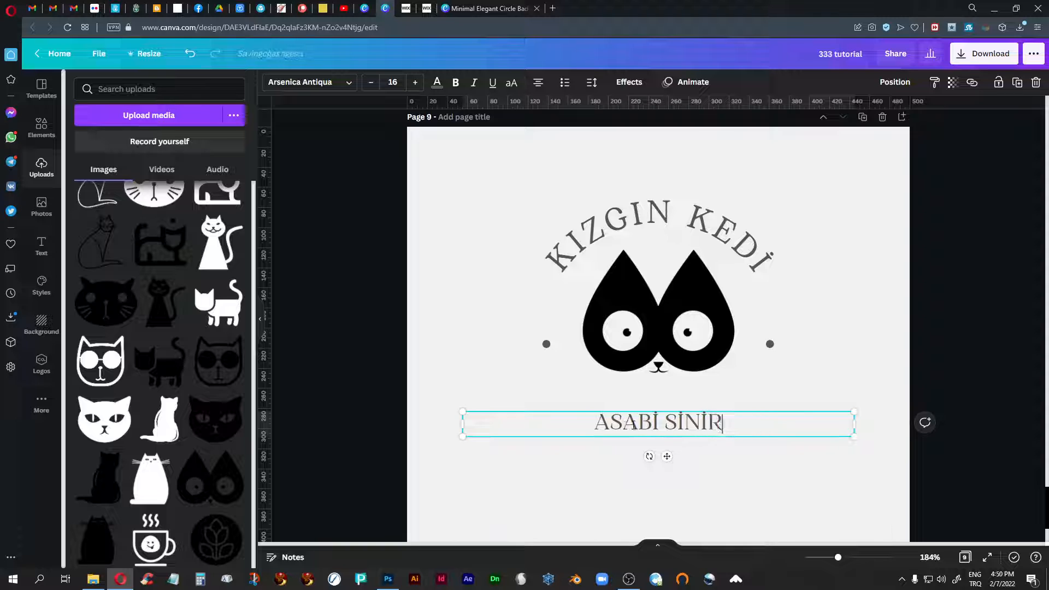
text(Lİ M)
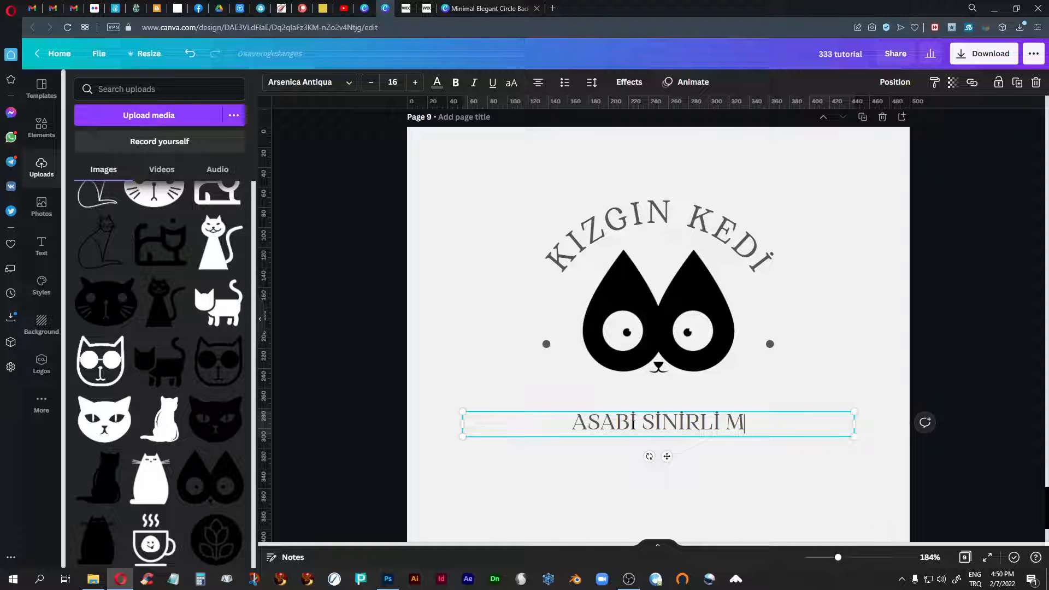
text(AZERETL)
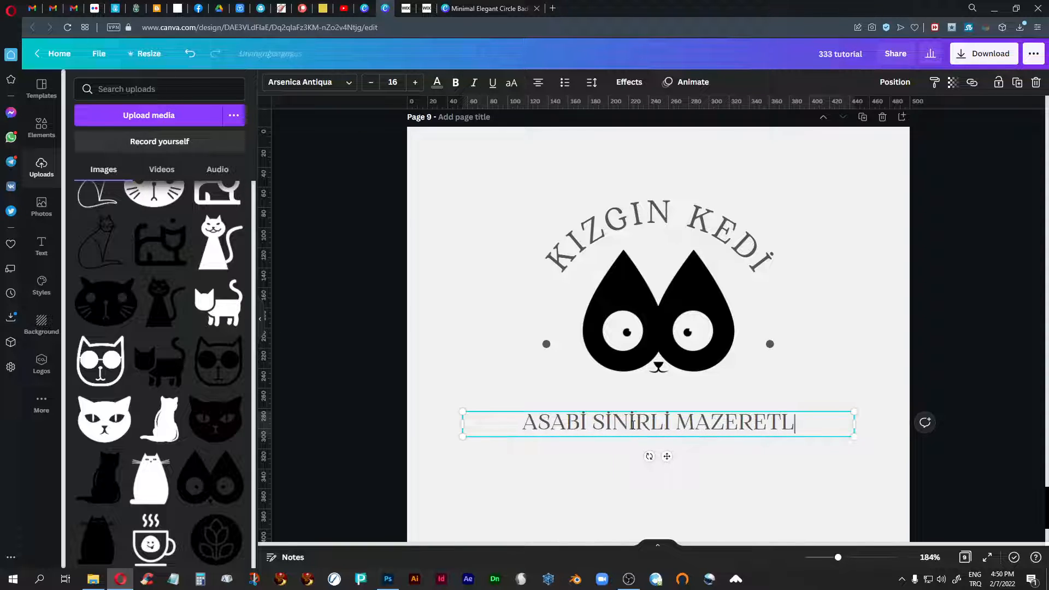
text(İ)
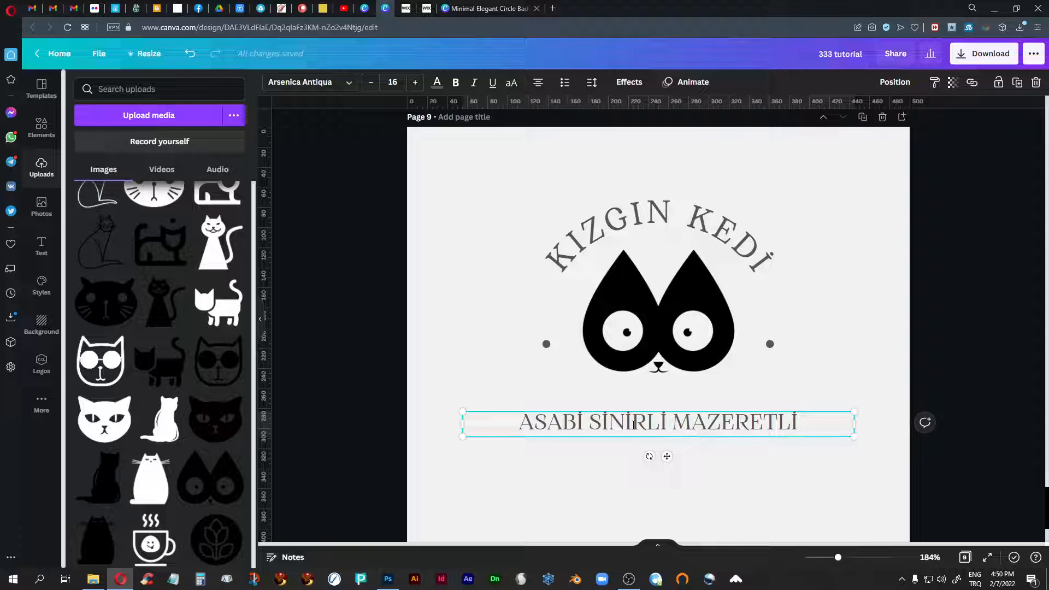
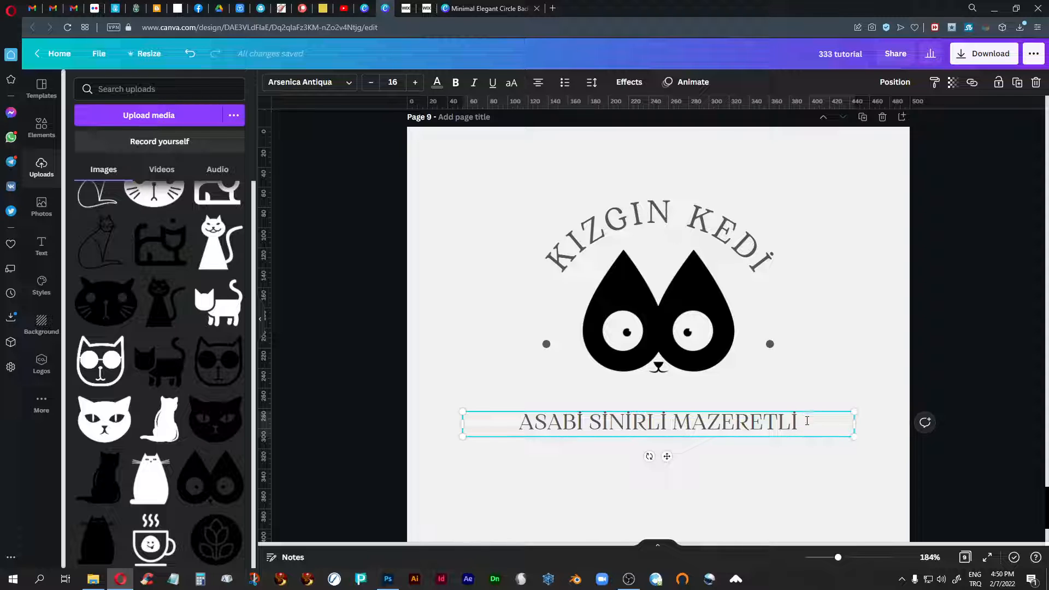
- Set the font size of the tagline "ASABİ SİNİRLİ MAZERETLİ" to 13
drag(807, 421, 496, 414)
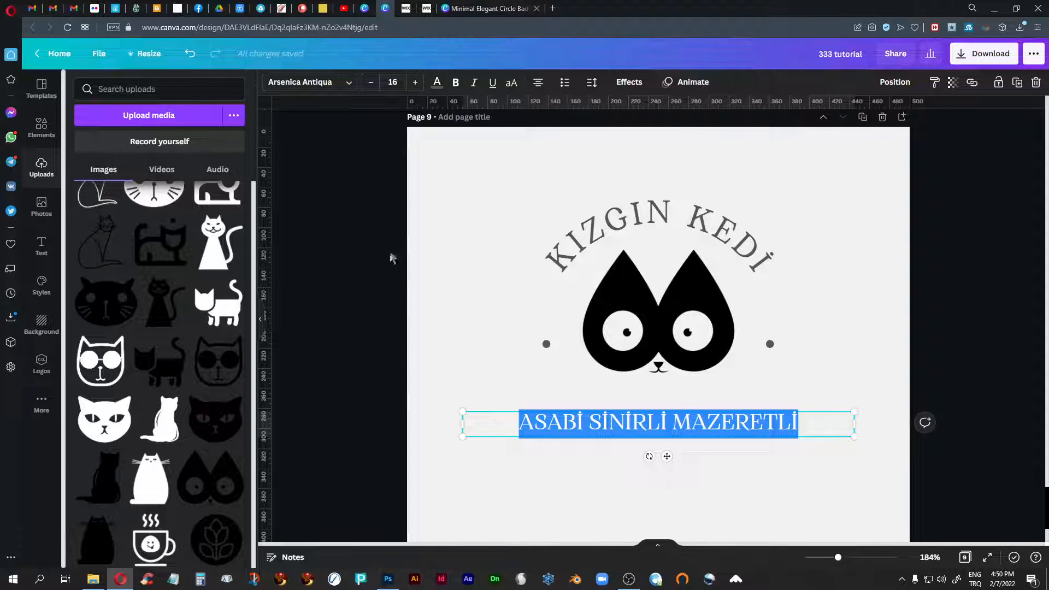
click(371, 84)
click(372, 85)
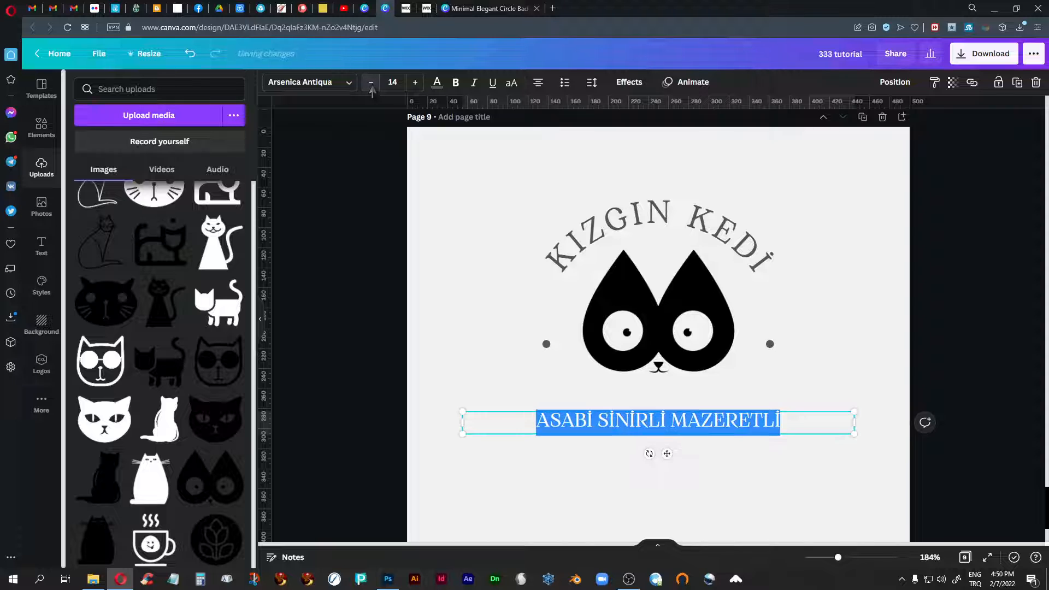
click(371, 84)
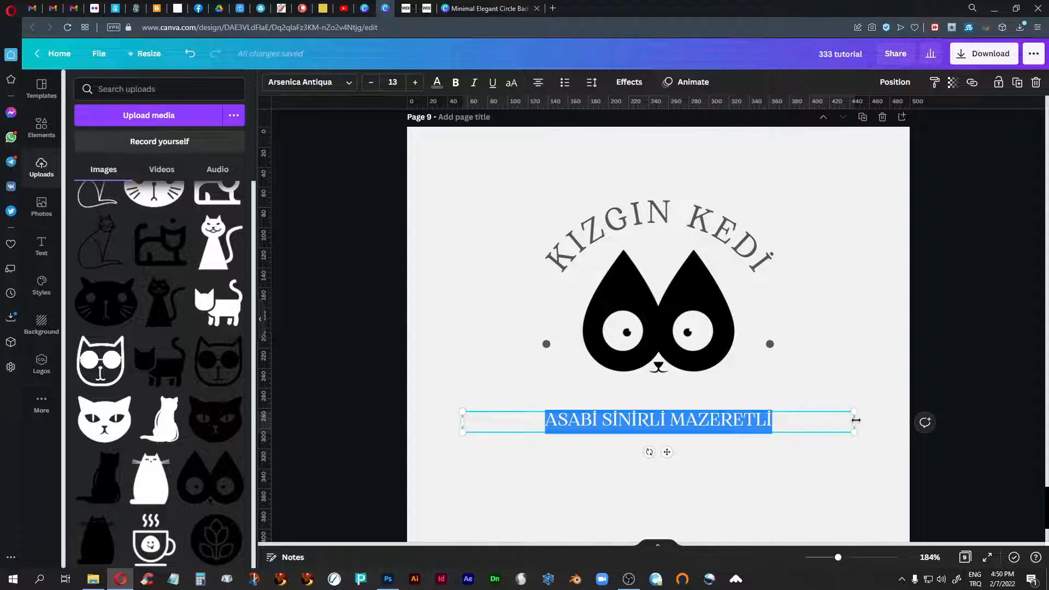
- Narrow the tagline's text box to about 240 wide, scale its text up to 13.7, and centre it under the cat face
drag(855, 420, 706, 417)
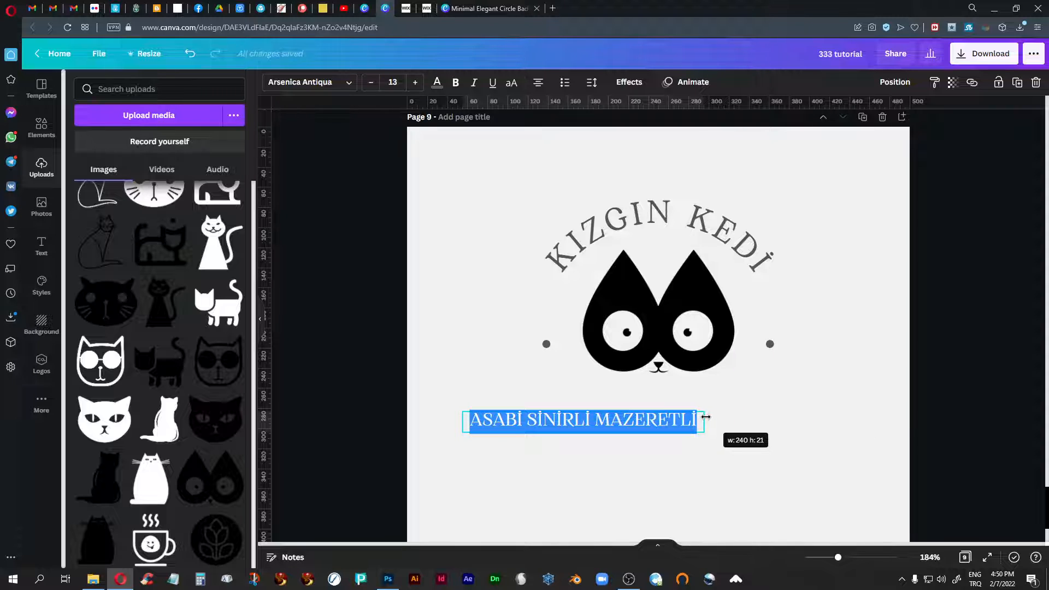
click(733, 476)
click(553, 426)
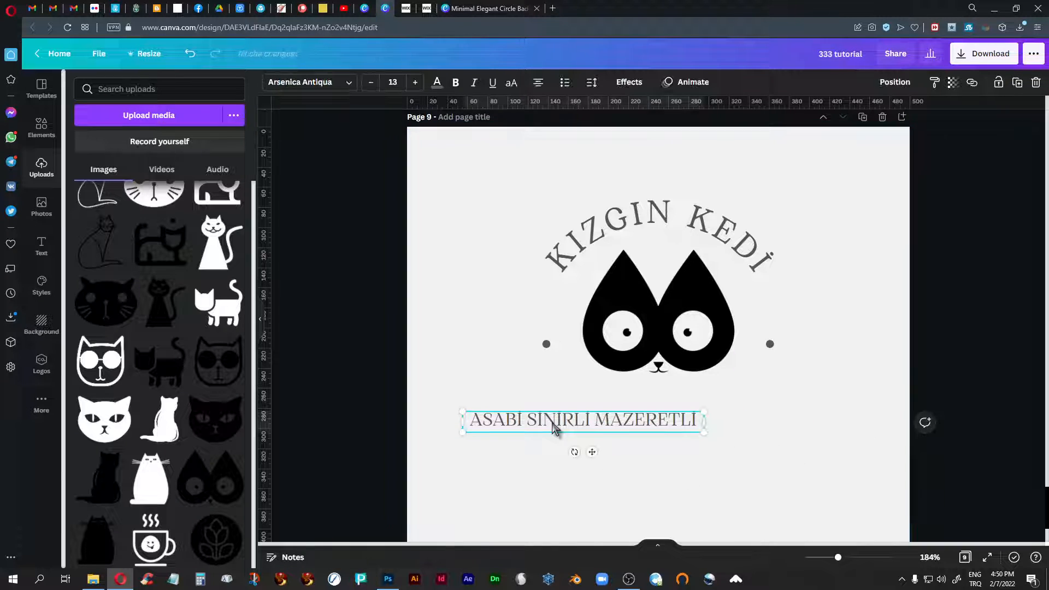
drag(556, 427, 626, 425)
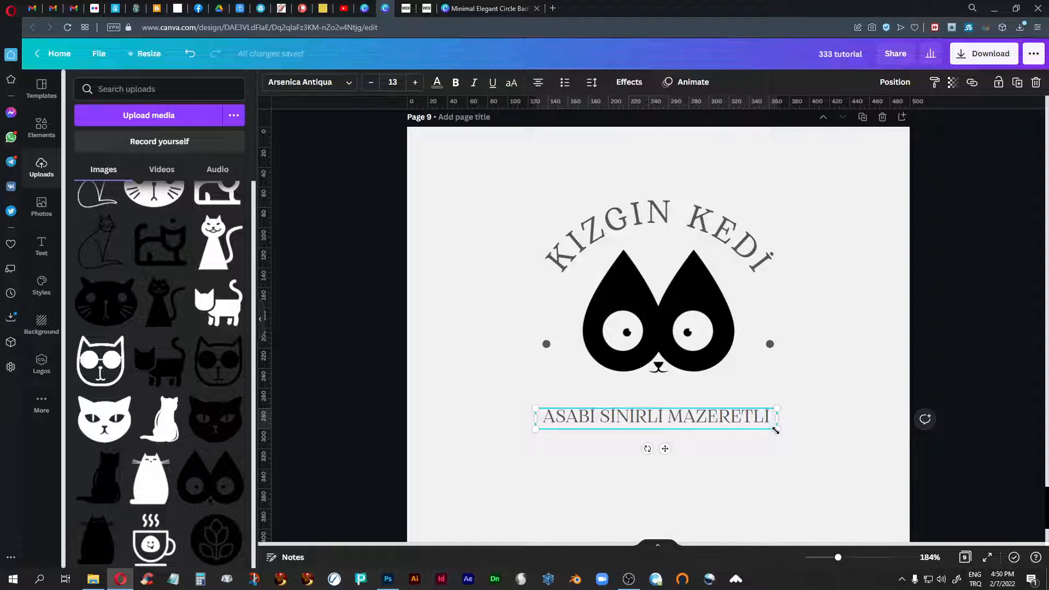
mouse_move(776, 431)
mouse_down()
mouse_move(814, 445)
mouse_move(779, 439)
mouse_up()
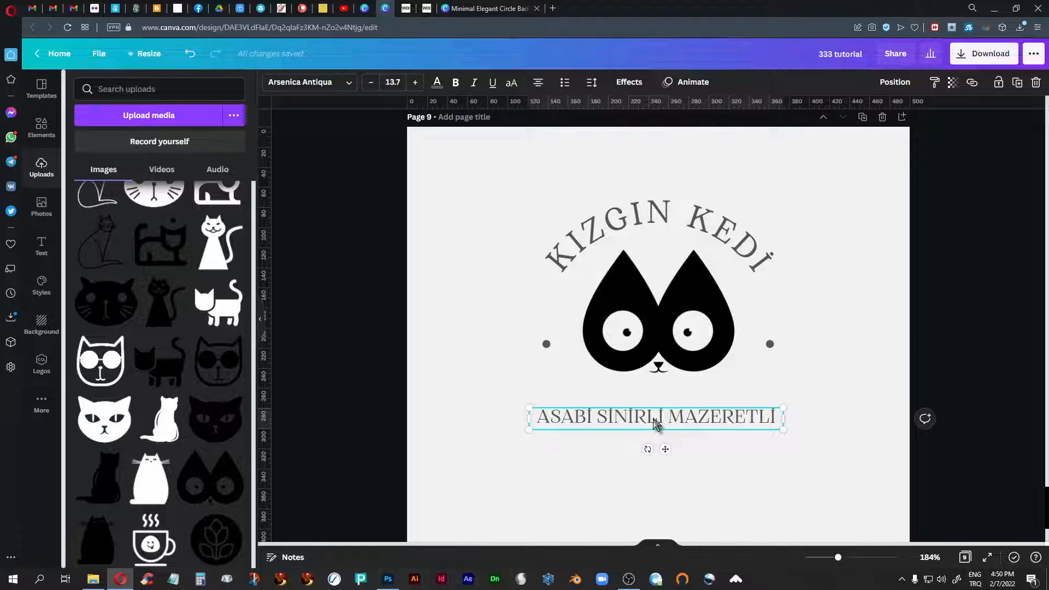
drag(659, 420, 661, 420)
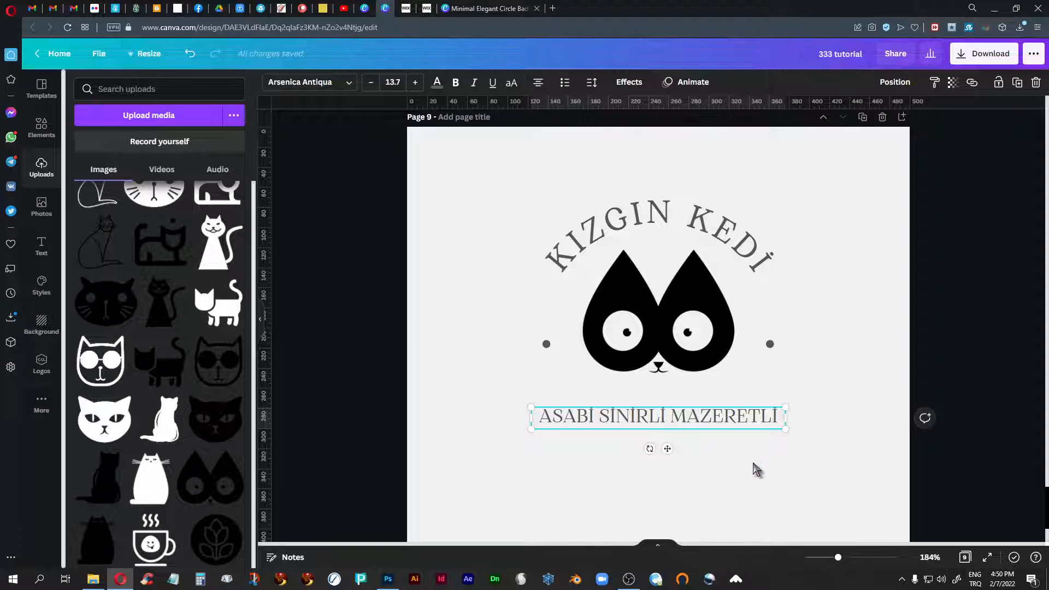
- Set the tagline's letter spacing to 78 and its line spacing to 0.96
click(592, 82)
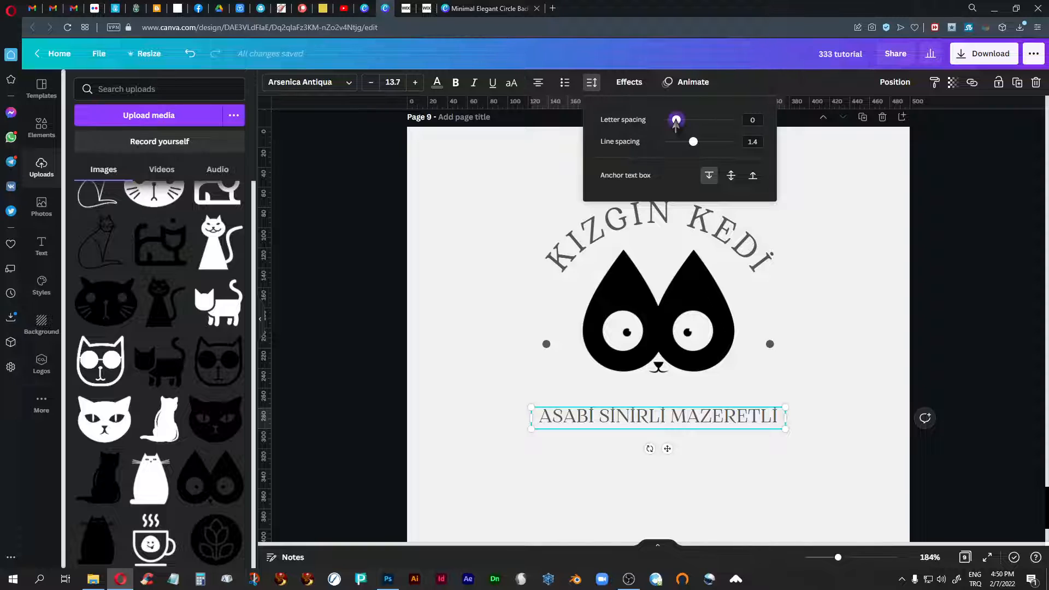
drag(676, 121, 681, 121)
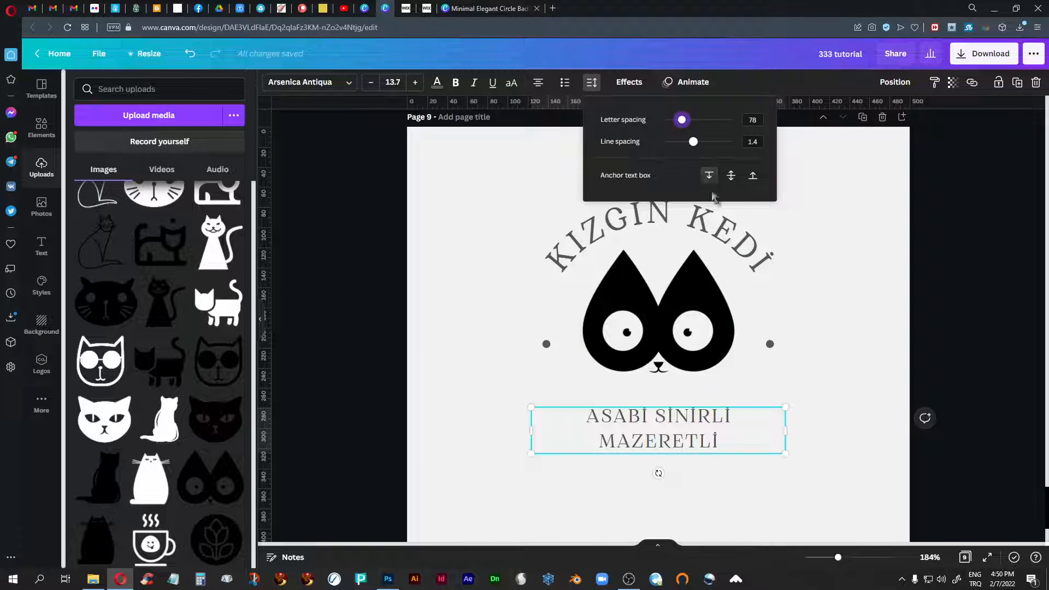
drag(694, 145, 678, 162)
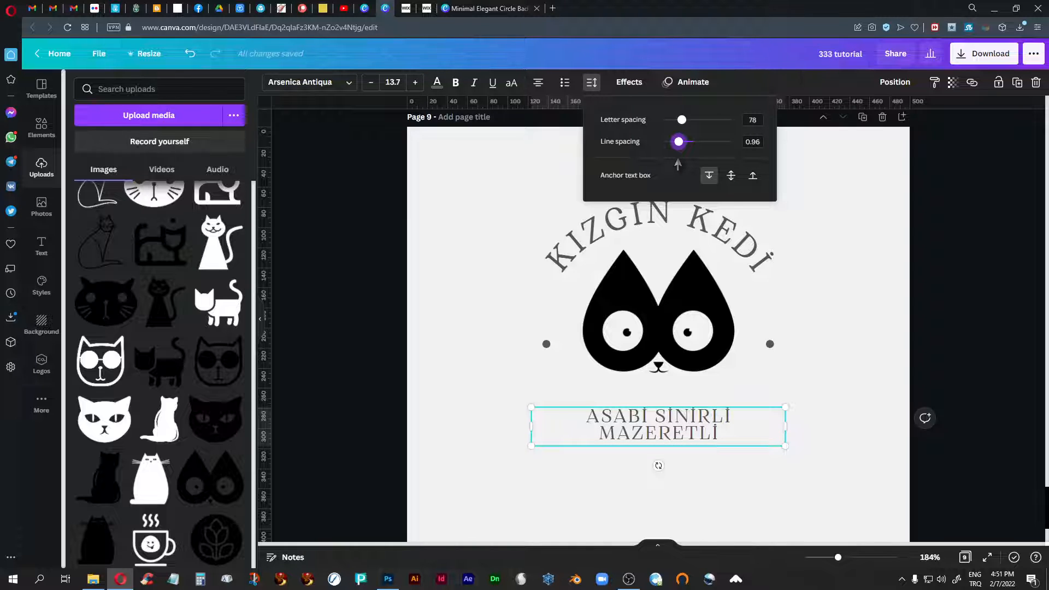
click(977, 195)
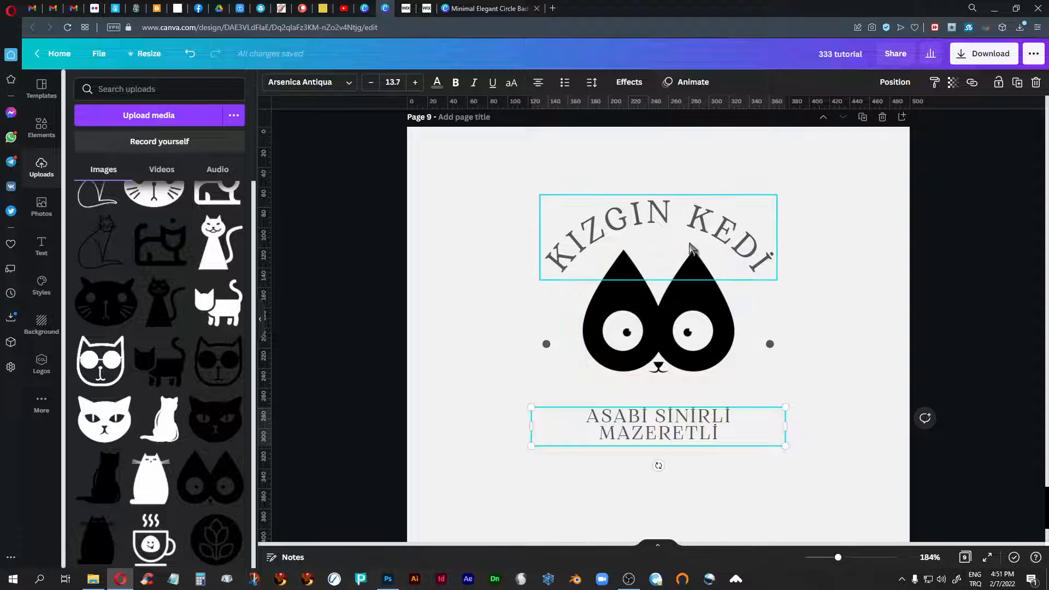
- Rotate the curved KIZGIN KEDİ text counter-clockwise and place it diagonally beyond the upper-left side of the cat face
click(679, 229)
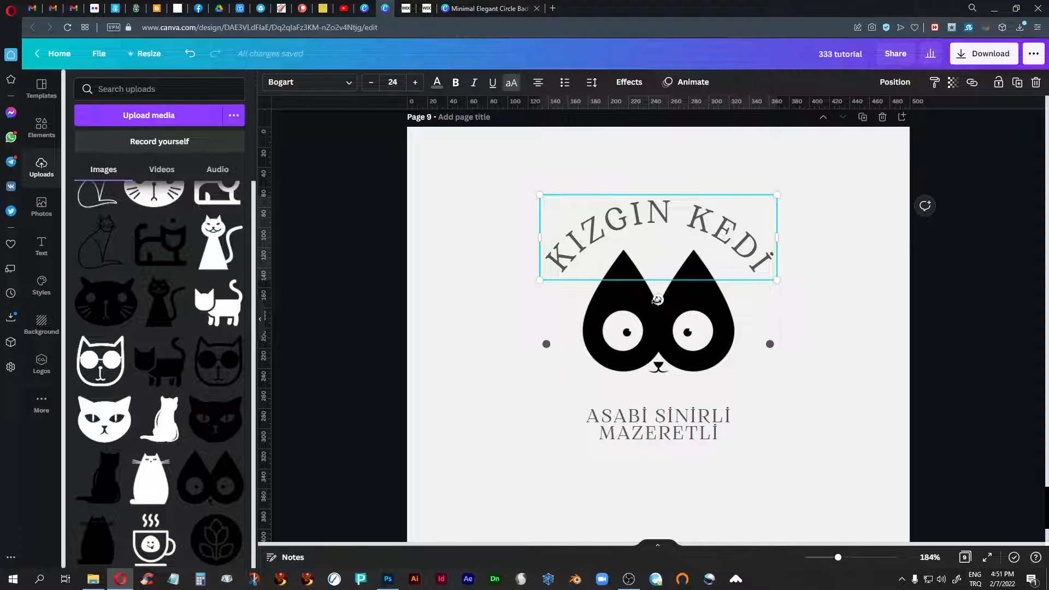
drag(658, 300, 708, 292)
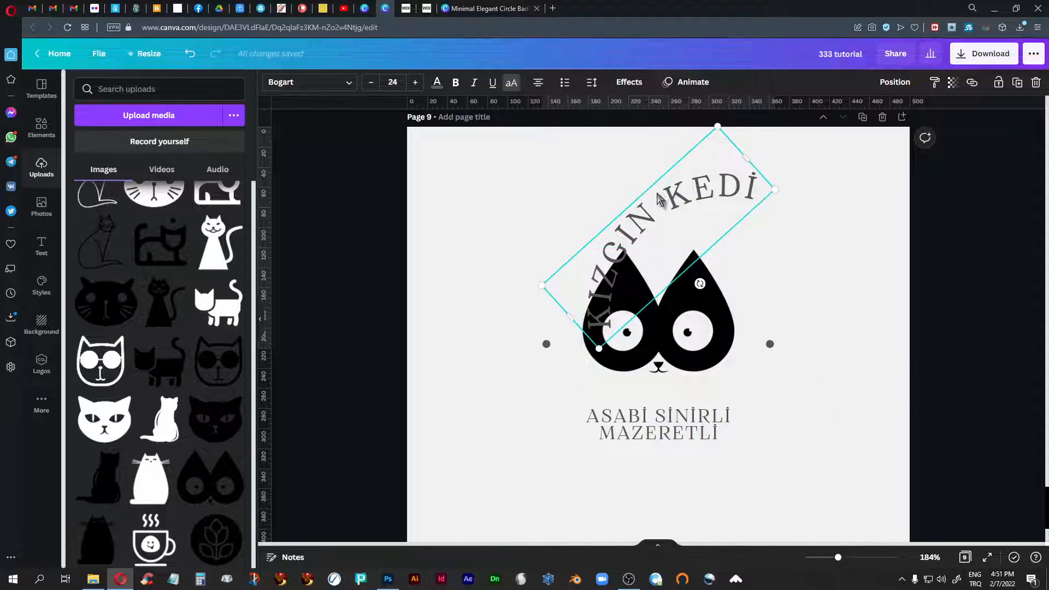
drag(673, 198, 582, 197)
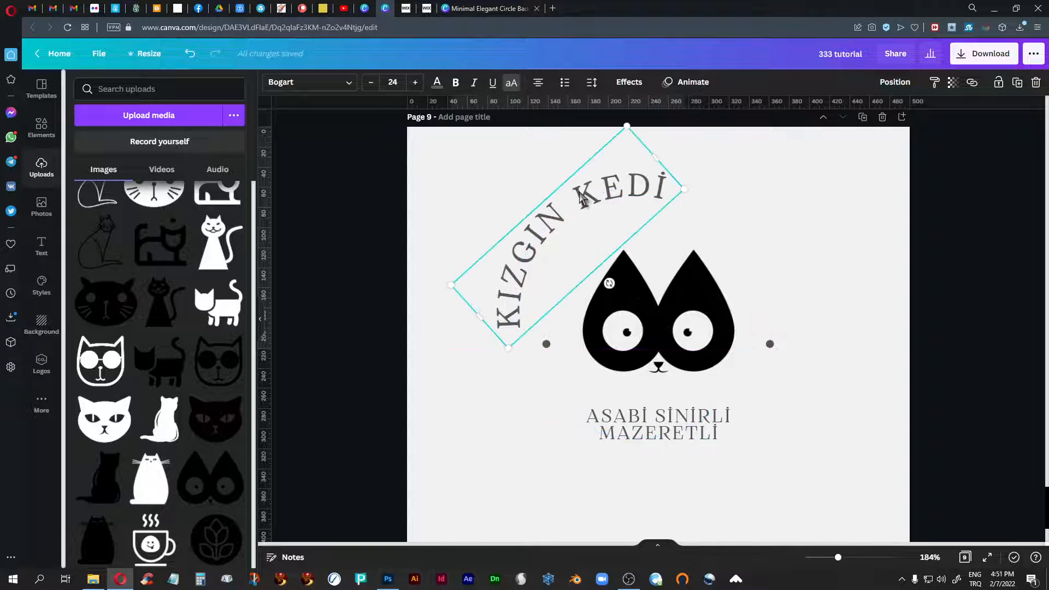
- Delete the two small grey dots on either side of the cat face
click(547, 344)
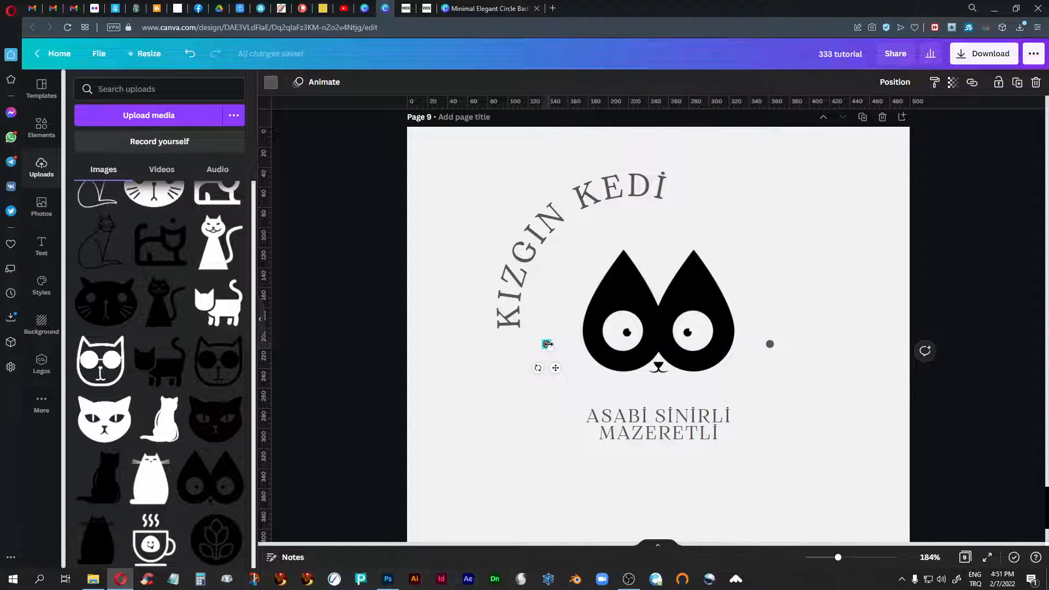
key(Delete)
click(770, 344)
key(Delete)
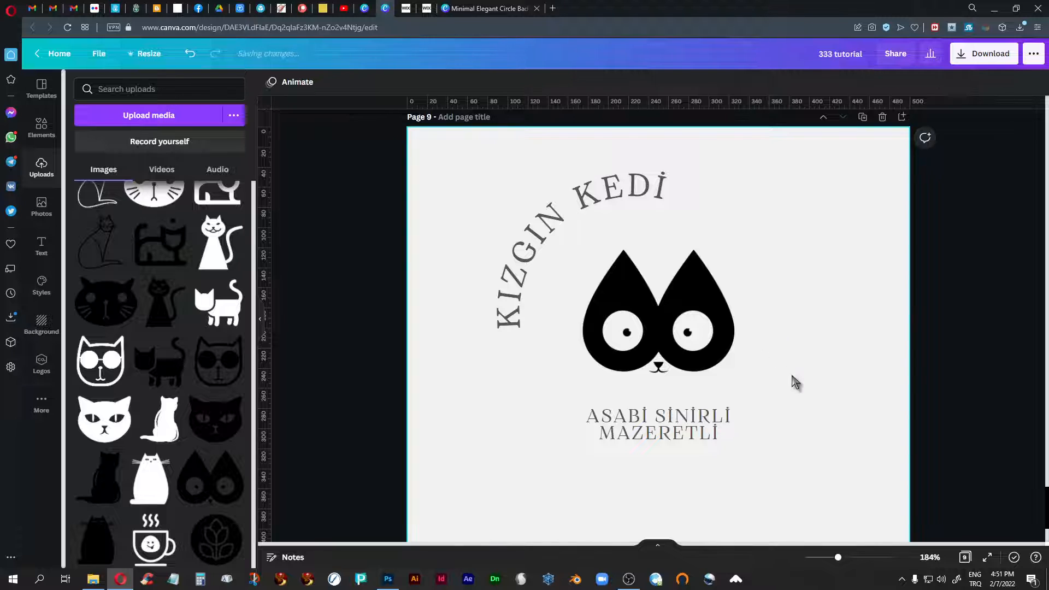
- Move the tilted KIZGIN KEDİ text closer around the cat's left ear and set its Curve effect to 68
click(545, 224)
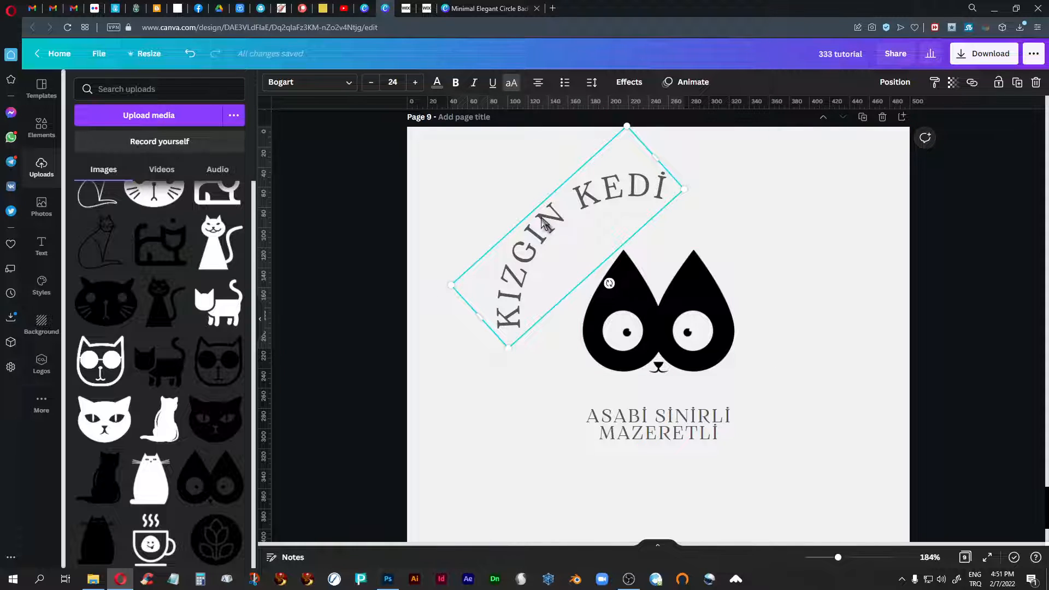
drag(545, 224, 573, 249)
click(624, 81)
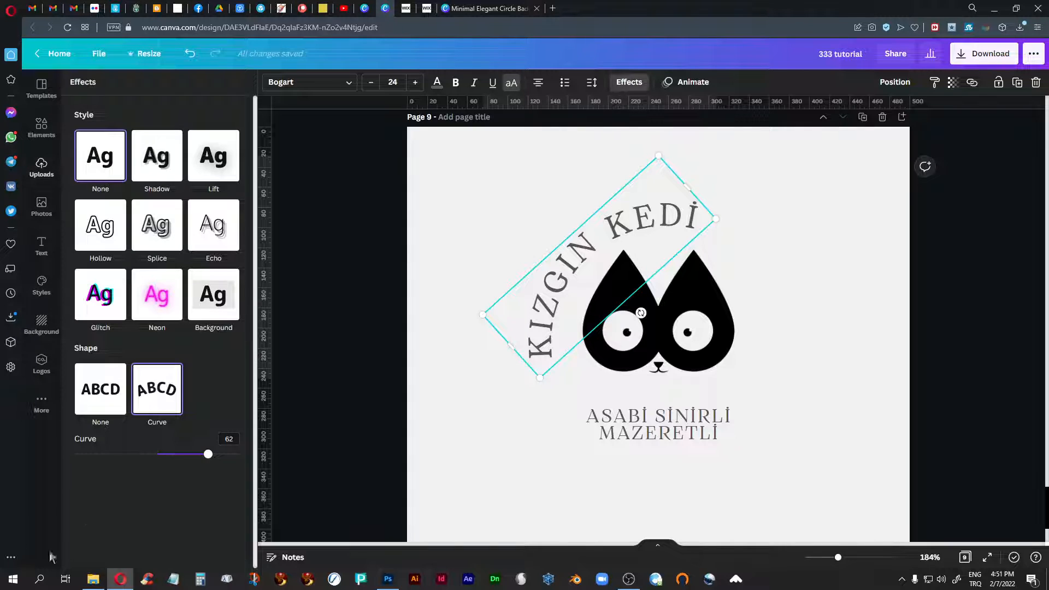
drag(206, 455, 214, 455)
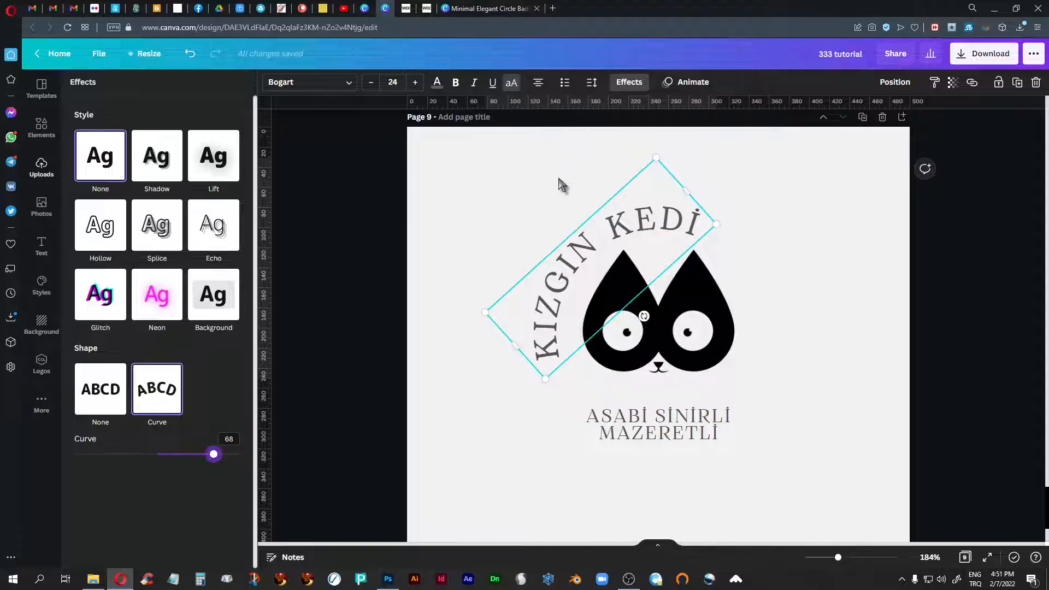
key(Escape)
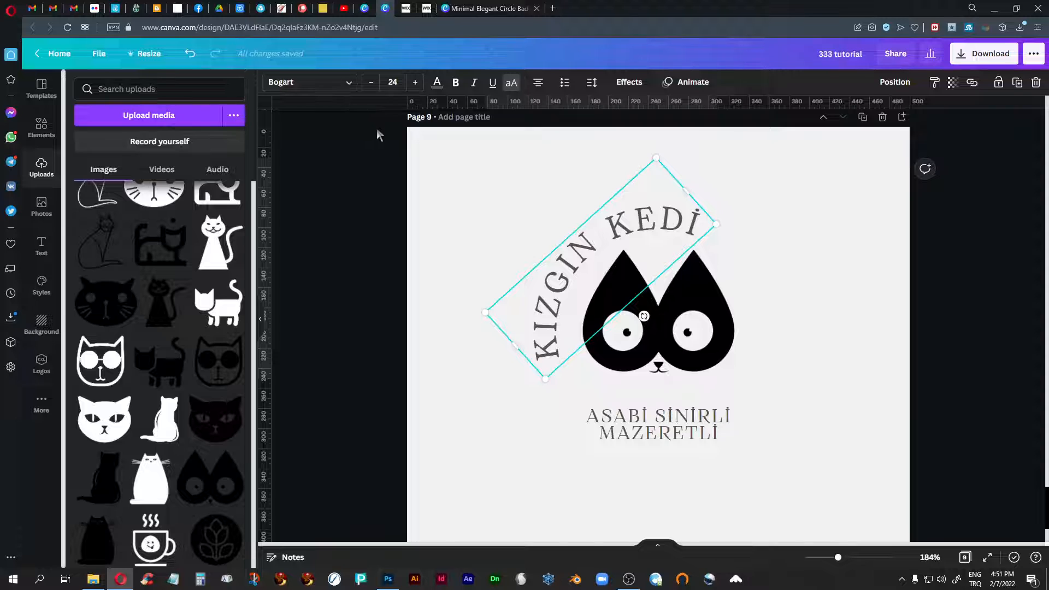
- Try Josefin Sans Regular and Lovelo on the curved KIZGIN KEDİ text, and set its font to Montserrat
click(348, 88)
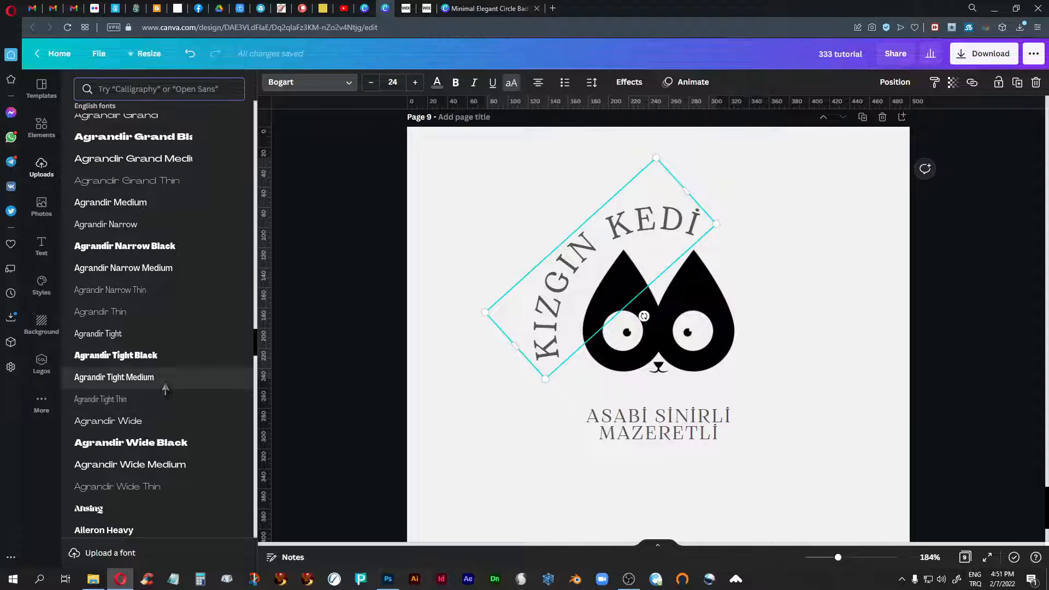
scroll(165, 389, up, 10)
scroll(166, 389, up, 15)
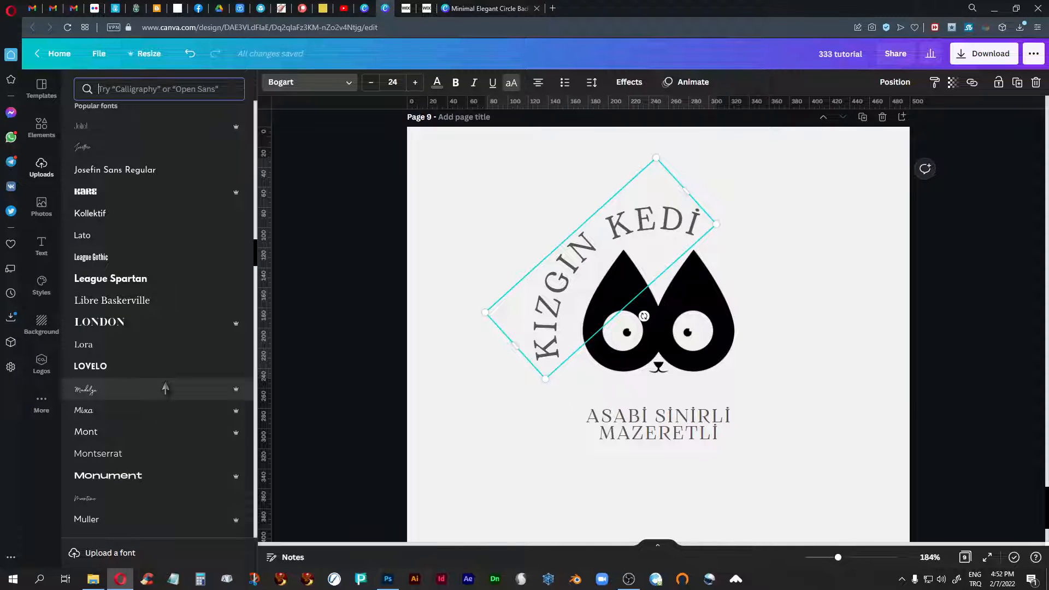
scroll(166, 390, up, 5)
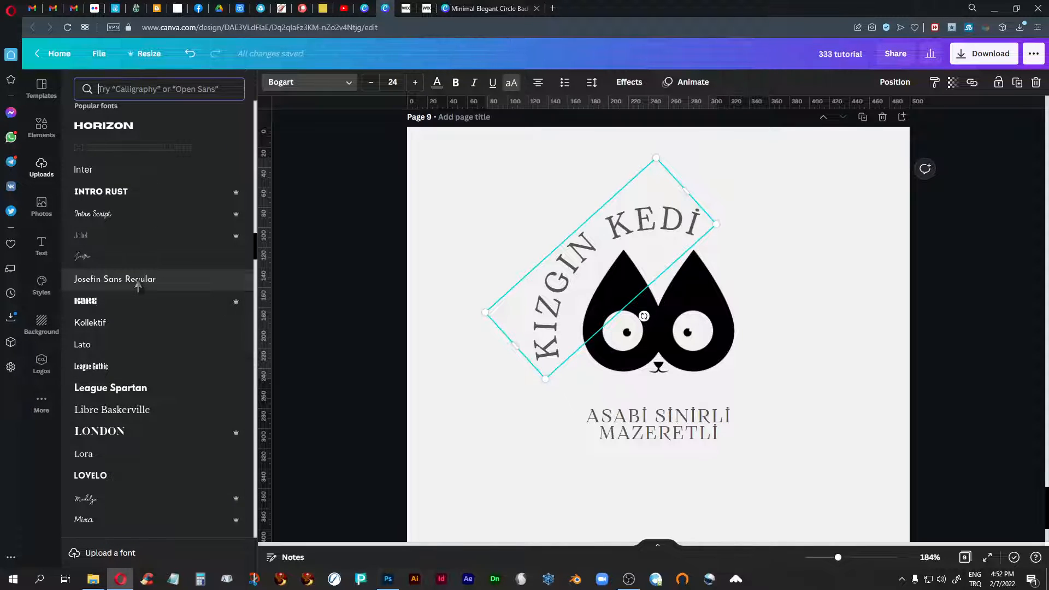
click(138, 281)
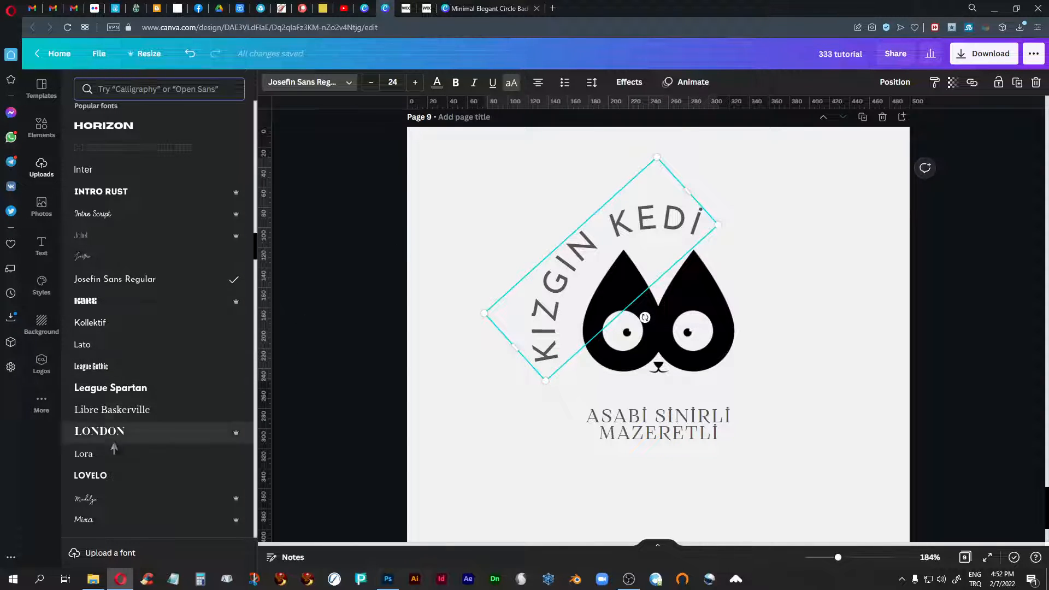
scroll(101, 410, down, 2)
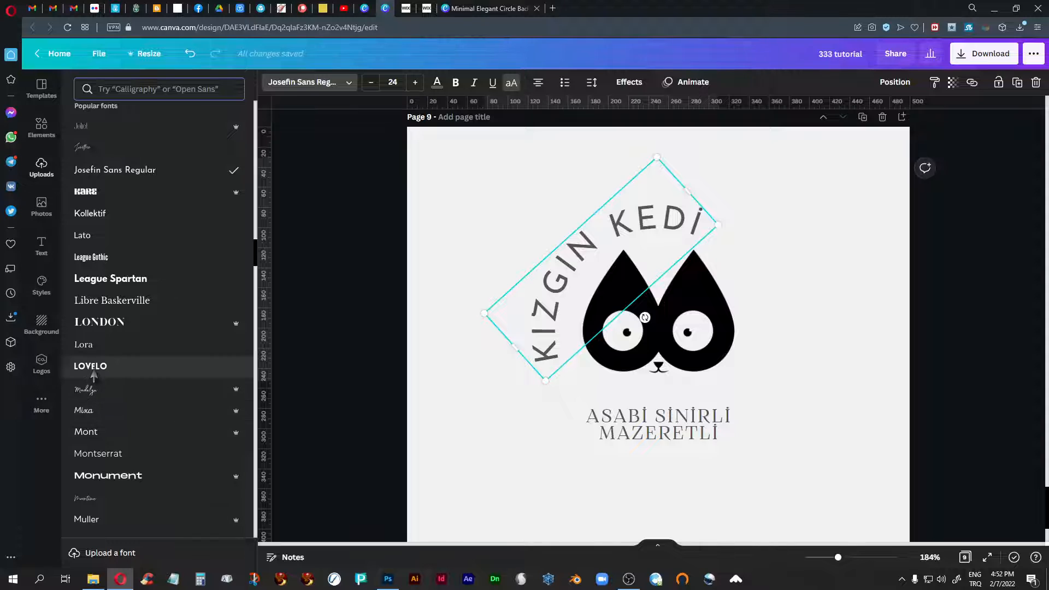
click(94, 372)
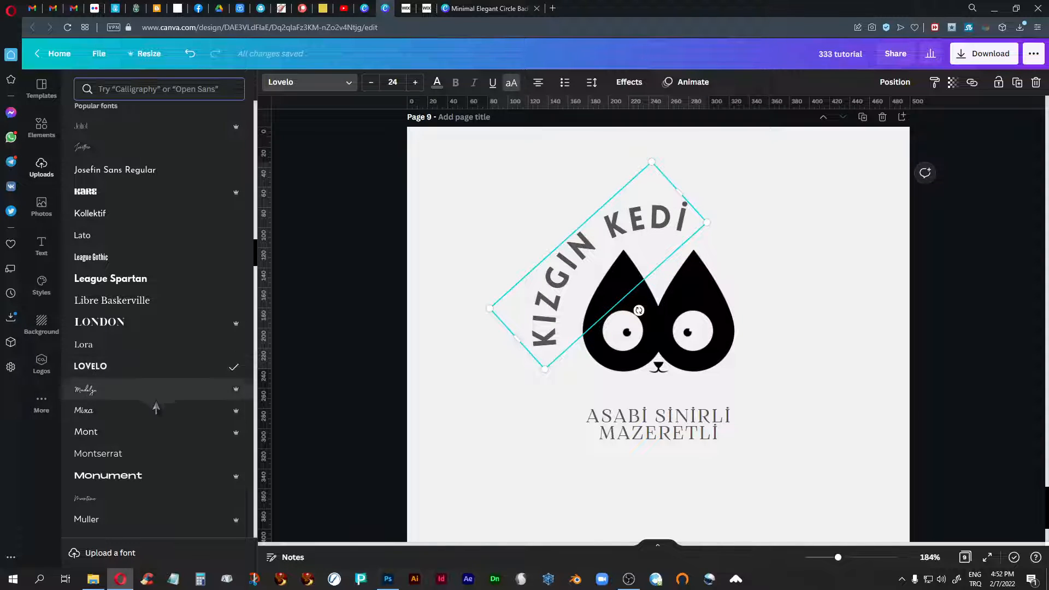
scroll(159, 409, down, 2)
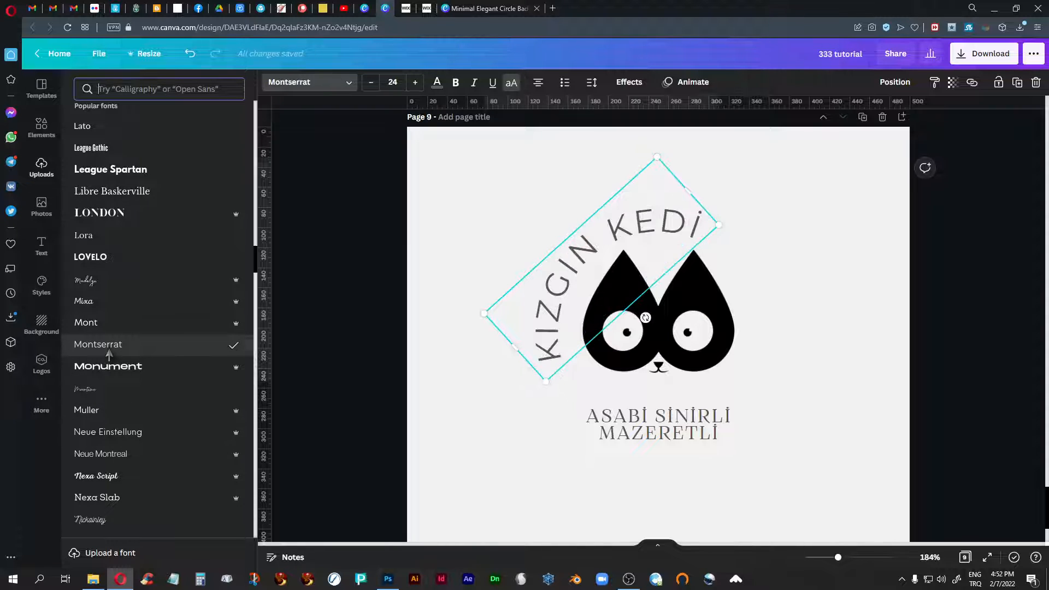
- Look through the popular and English fonts for alternatives for the curved KIZGIN KEDİ text
scroll(129, 378, up, 1)
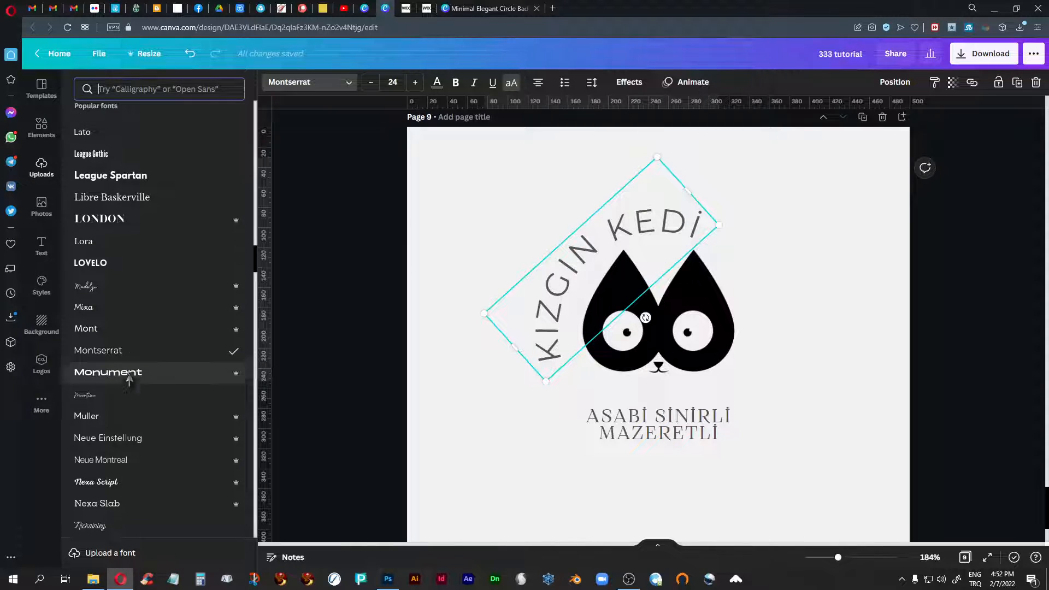
scroll(129, 378, down, 8)
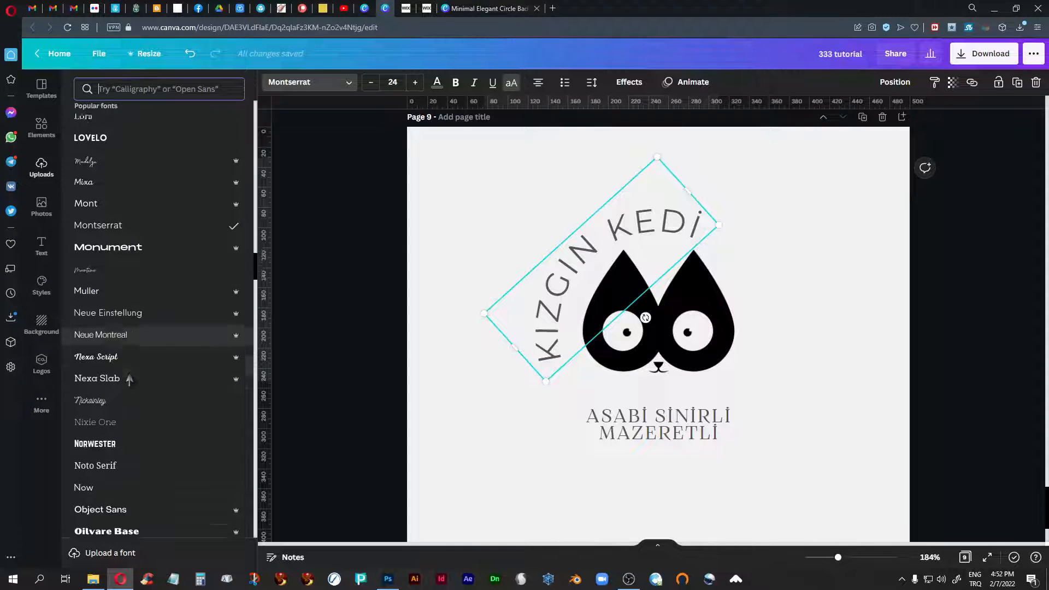
scroll(129, 379, down, 15)
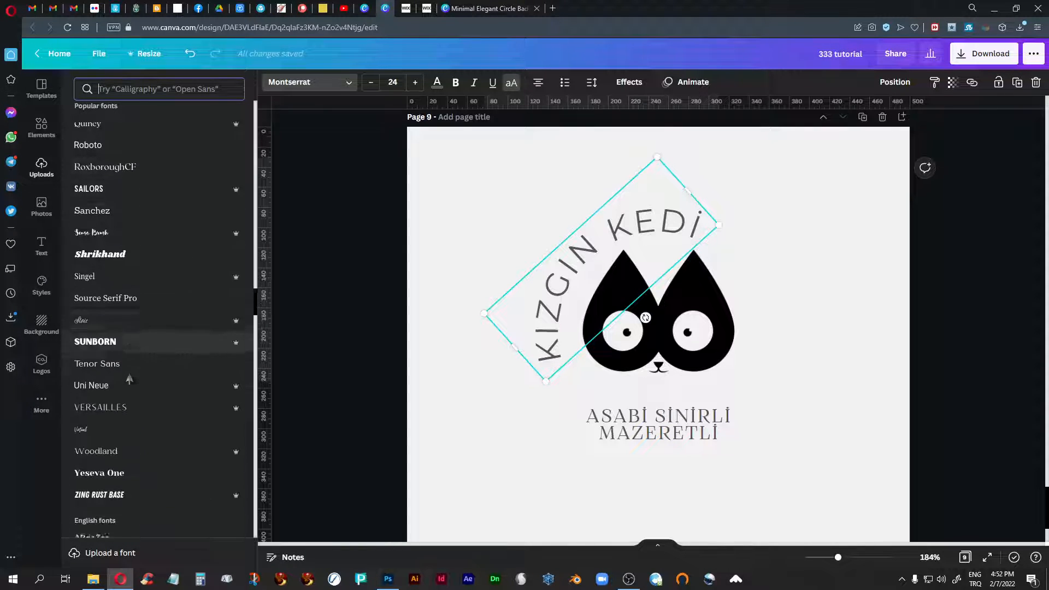
scroll(129, 379, down, 4)
scroll(129, 378, up, 12)
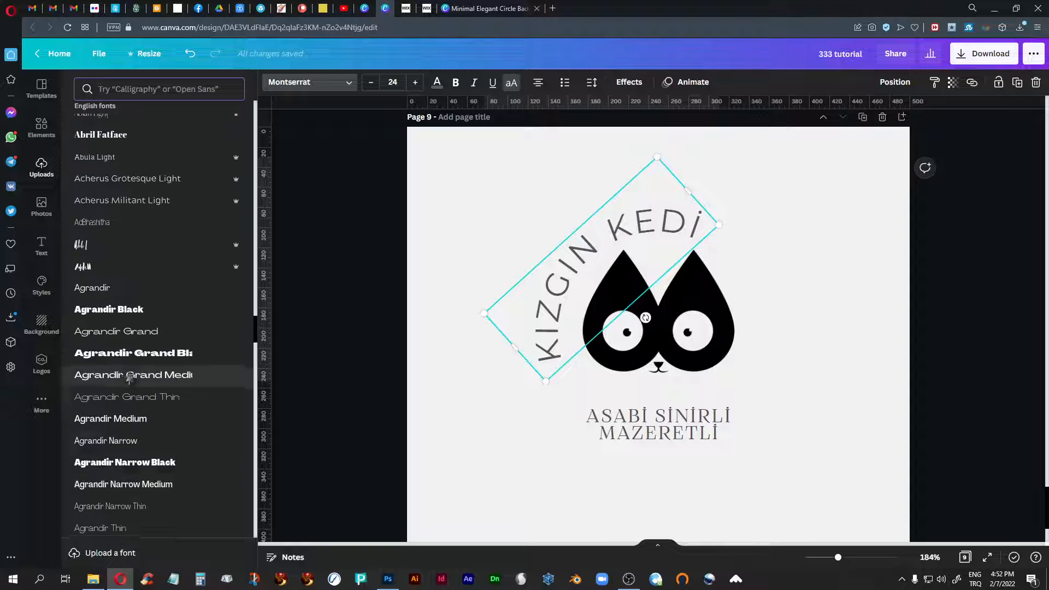
scroll(129, 379, up, 10)
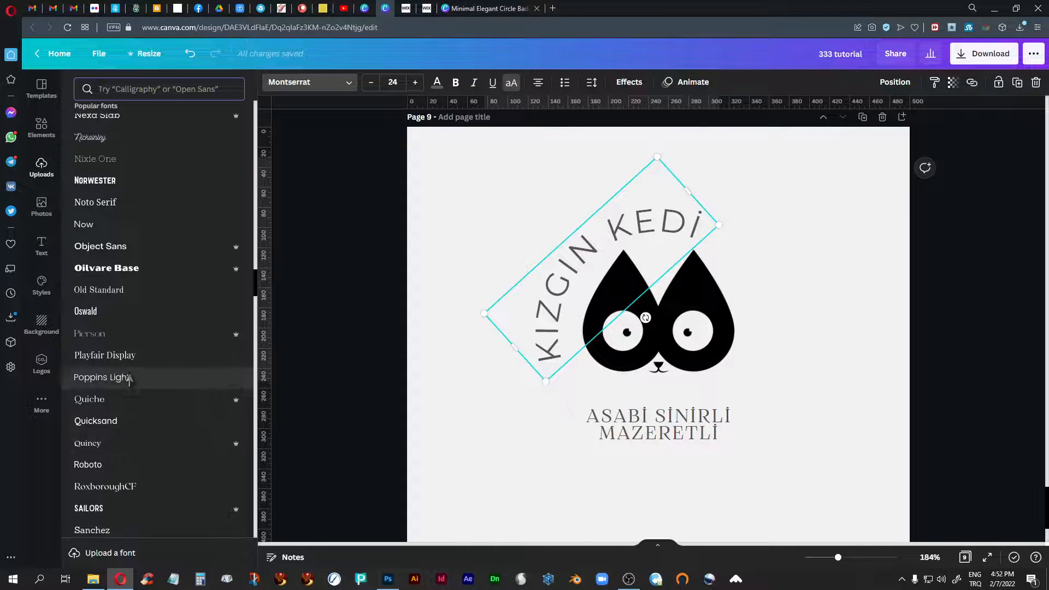
scroll(129, 379, up, 1)
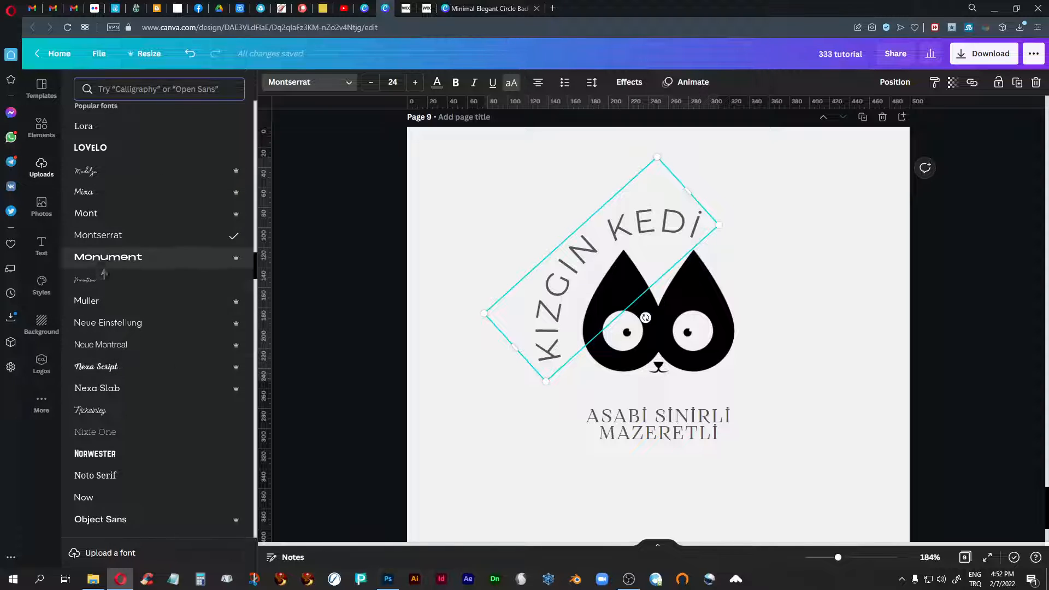
- Search the fonts for montserrat and try Montserrat Classic, Extra-Bold and Semi-Bold on the curved KIZGIN KEDİ text
click(122, 90)
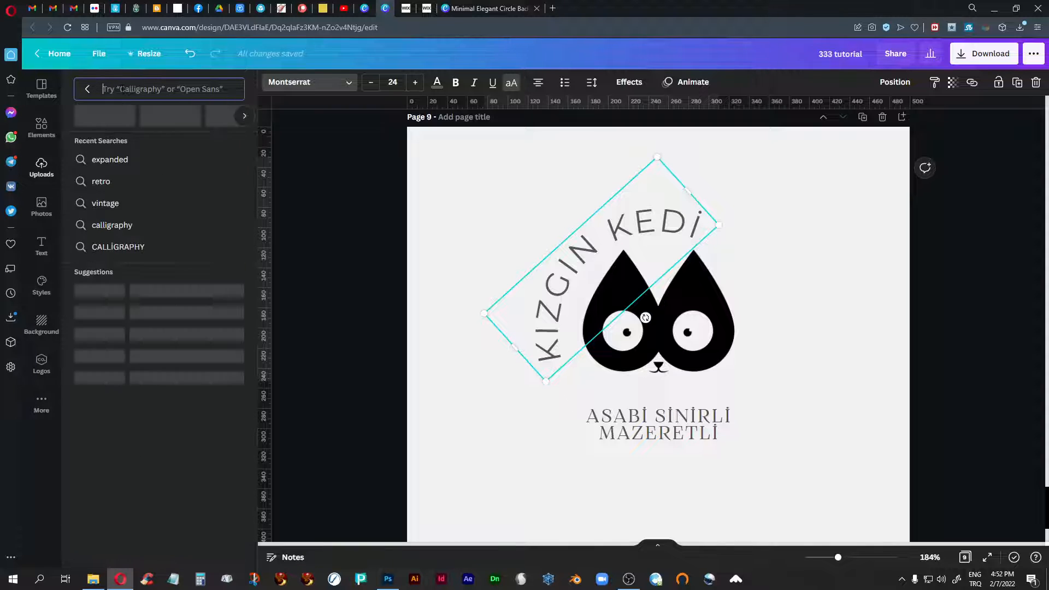
text(mon)
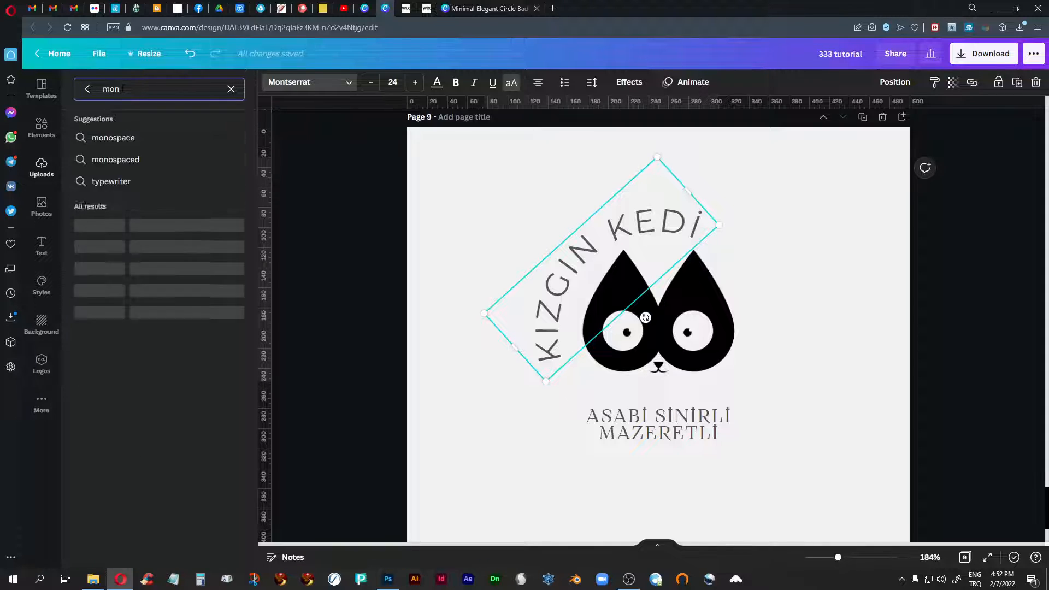
text(tserrat)
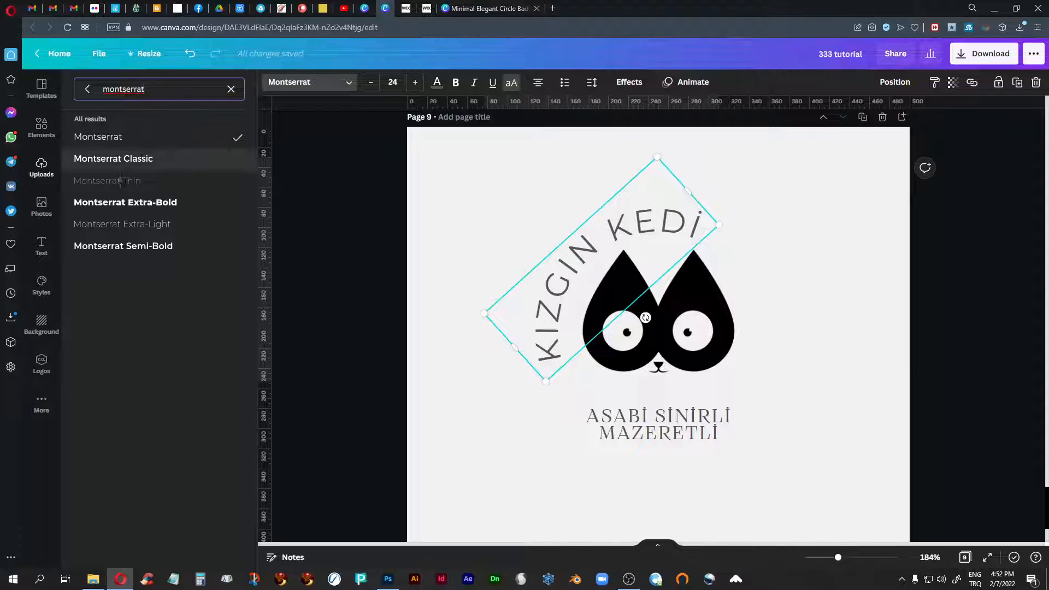
click(128, 161)
click(130, 206)
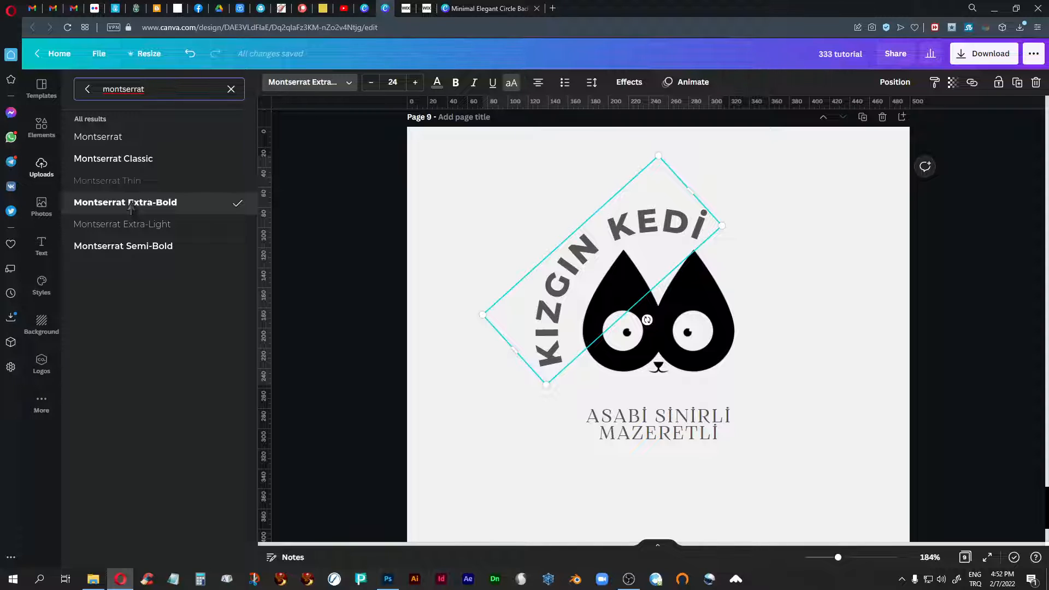
click(130, 256)
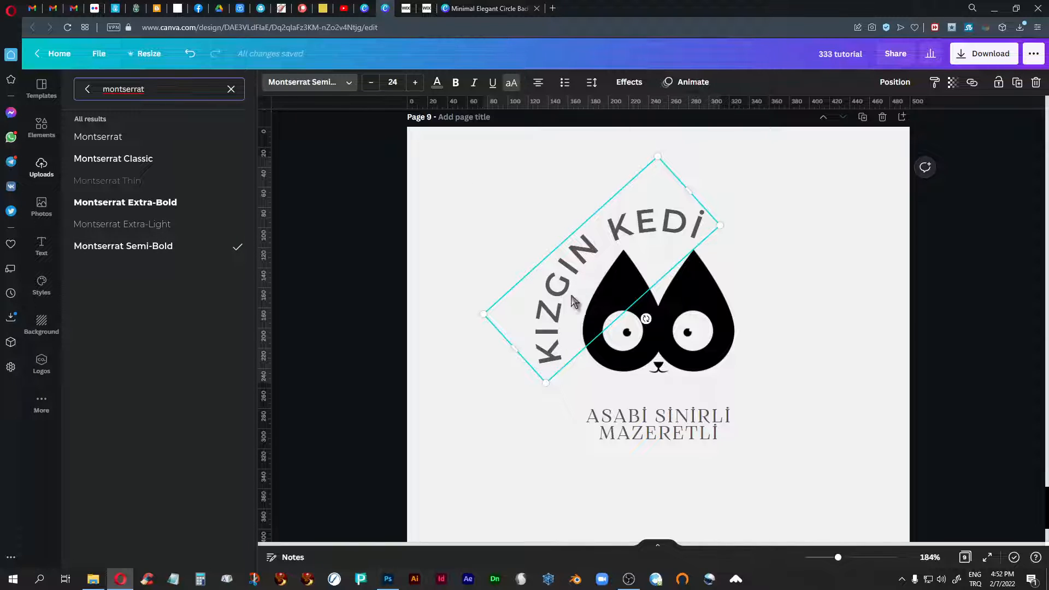
- Slightly adjust the letter spacing of the curved KIZGIN KEDİ text
click(592, 82)
drag(686, 123, 685, 125)
click(798, 100)
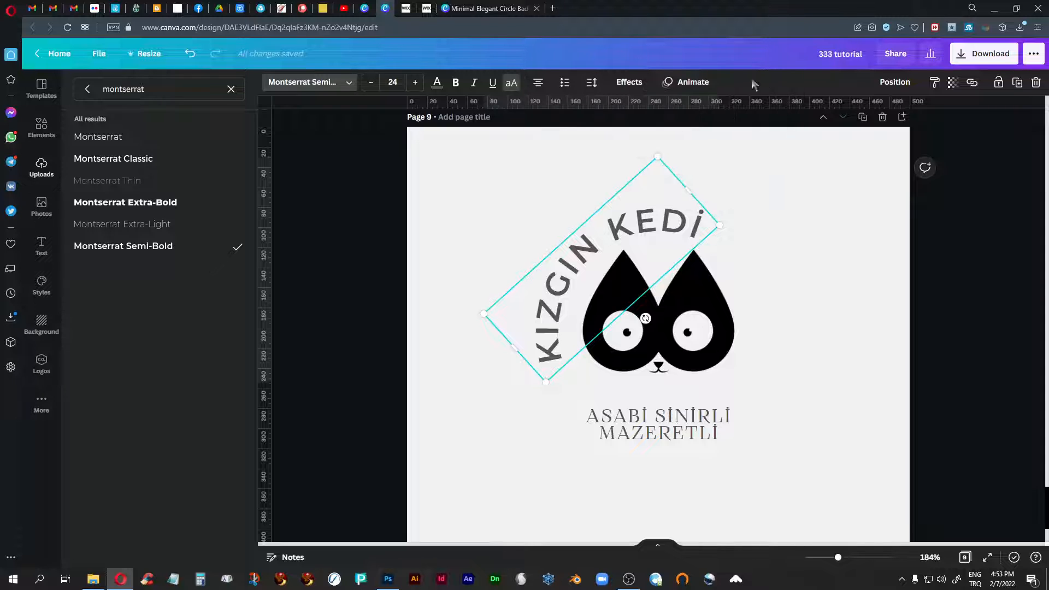
- Return to the full font list and try Lovelo and Josefin Sans Regular on the curved KIZGIN KEDİ text
click(85, 90)
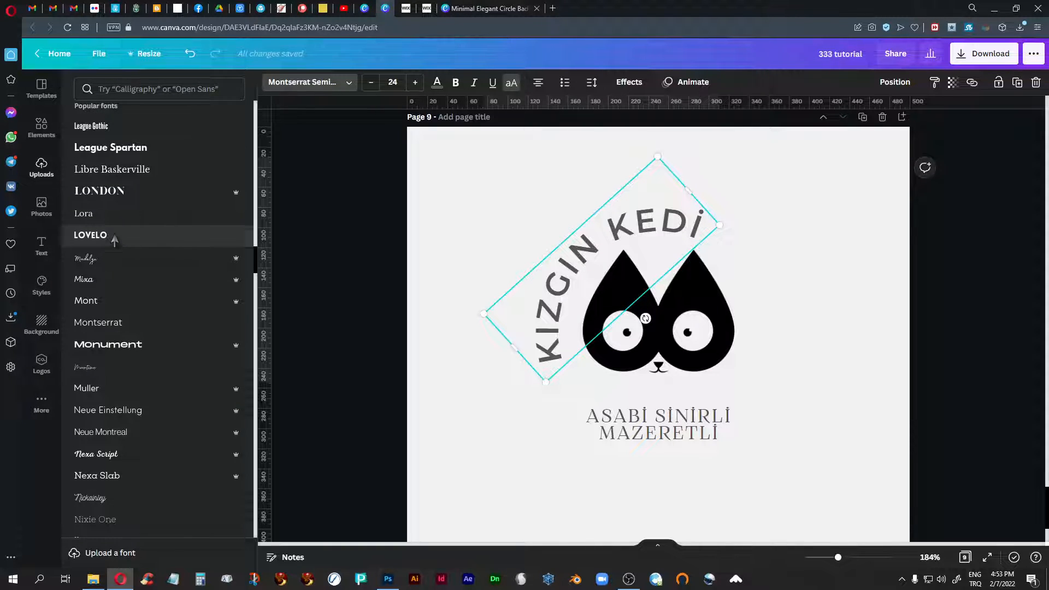
click(115, 241)
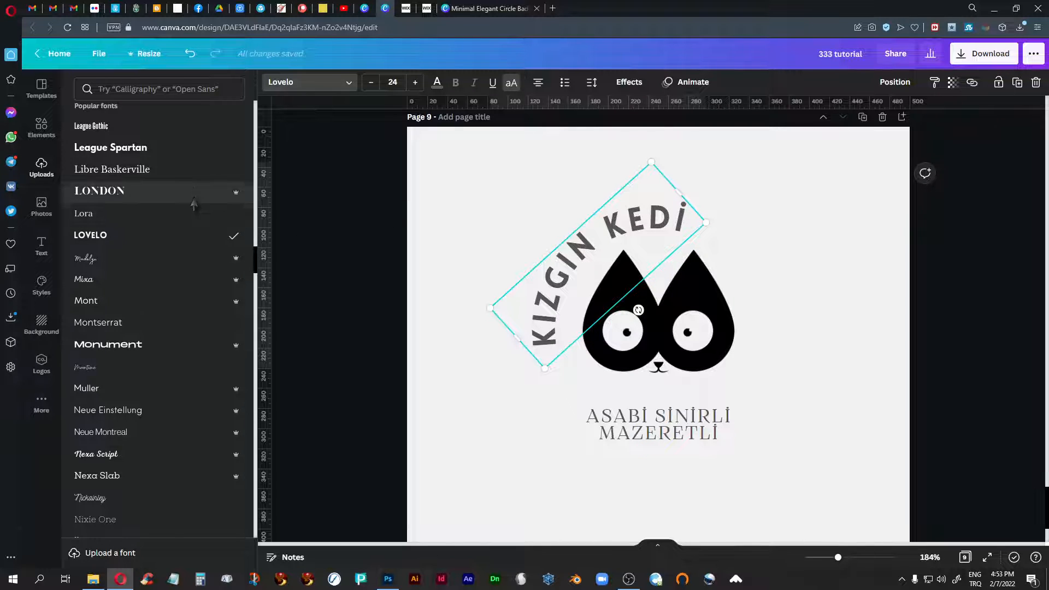
scroll(164, 246, up, 4)
click(139, 261)
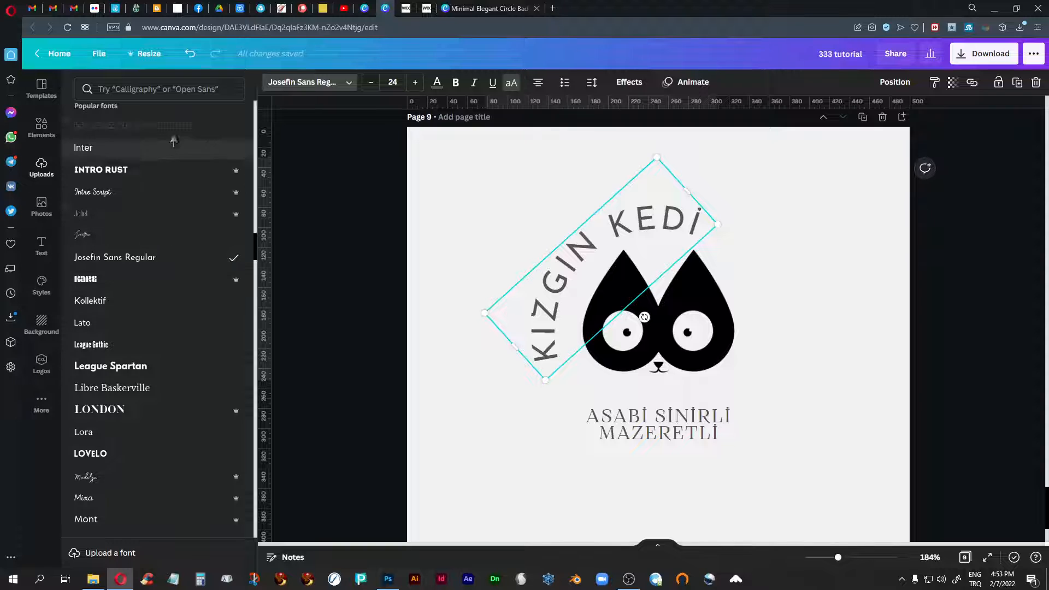
- Search the fonts for josefin and set the curved KIZGIN KEDİ text to Josefin Sans Bold
click(145, 92)
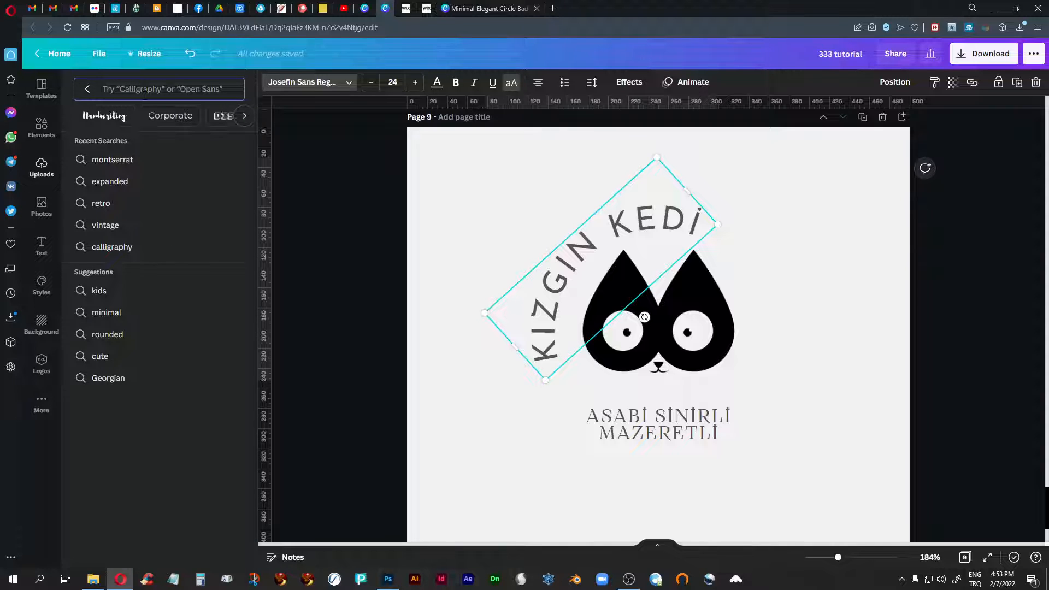
text(josefin)
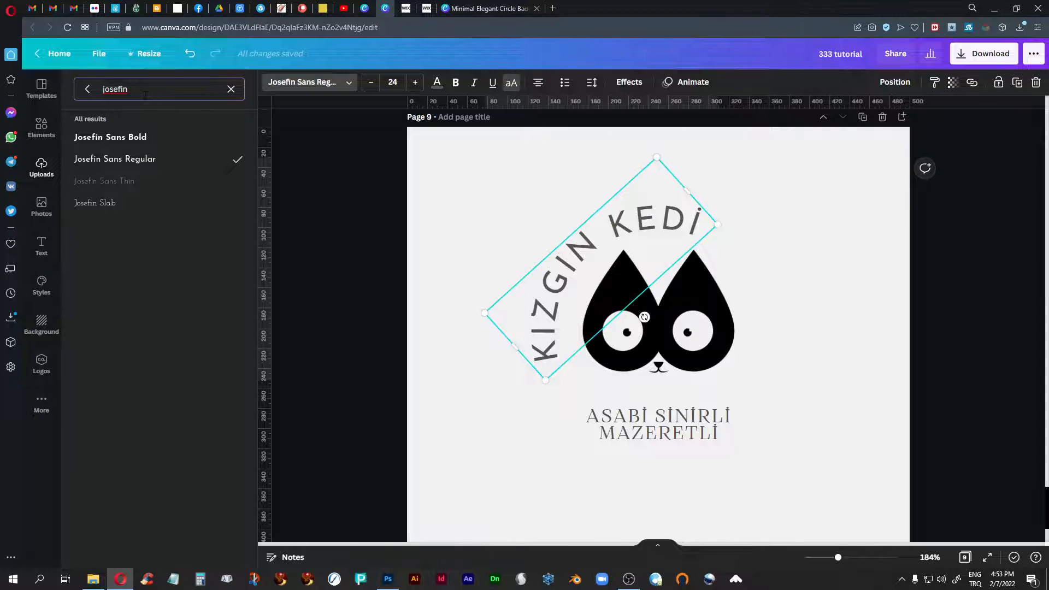
click(133, 141)
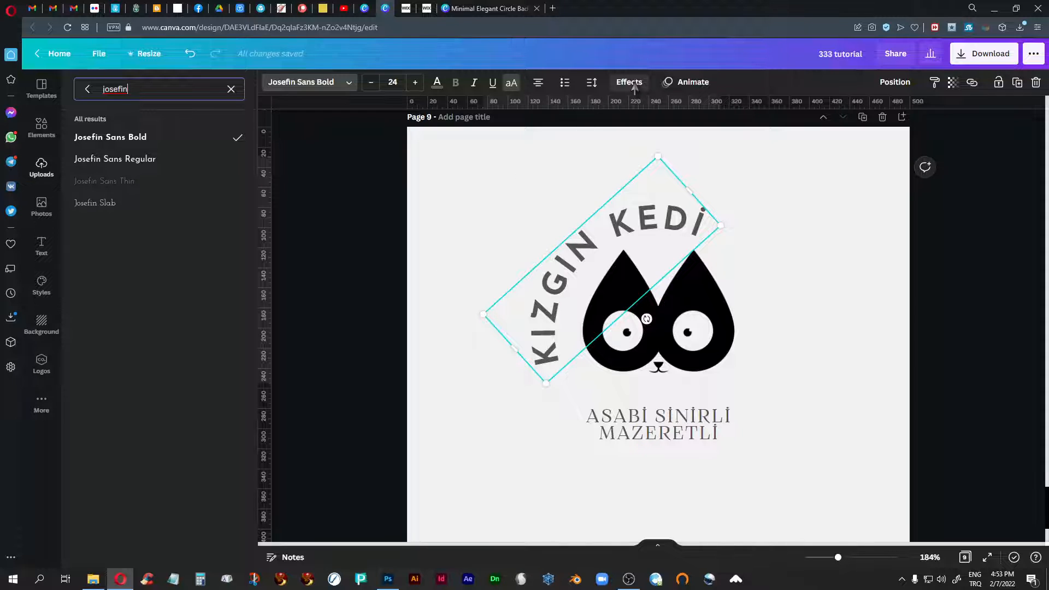
- Set the KIZGIN KEDİ text's Curve effect to 67, then rotate it counter-clockwise and shift it slightly down and left
click(630, 82)
drag(212, 457, 213, 455)
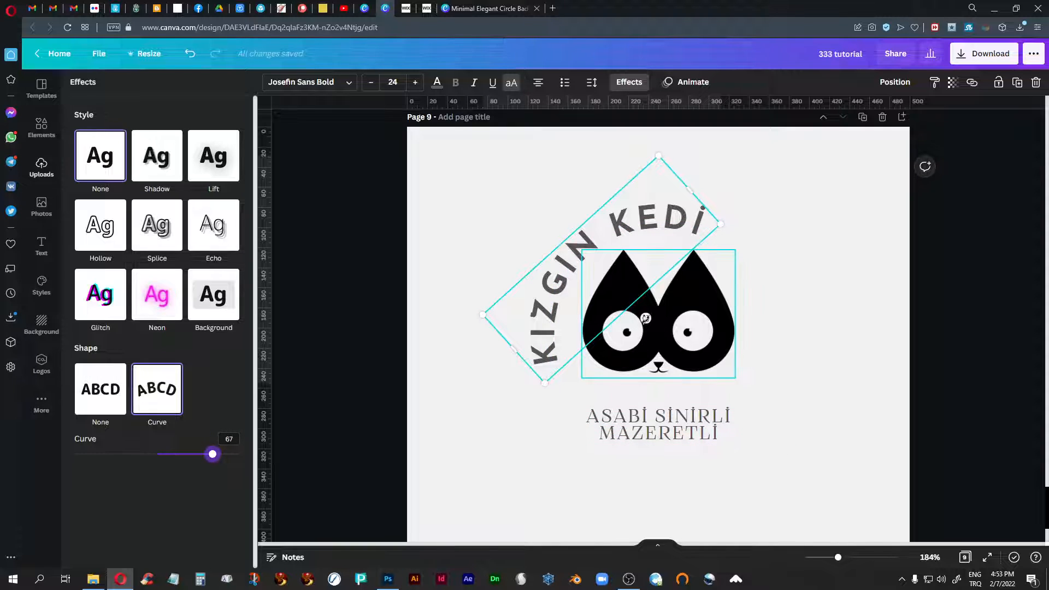
drag(646, 317, 662, 320)
drag(613, 231, 606, 239)
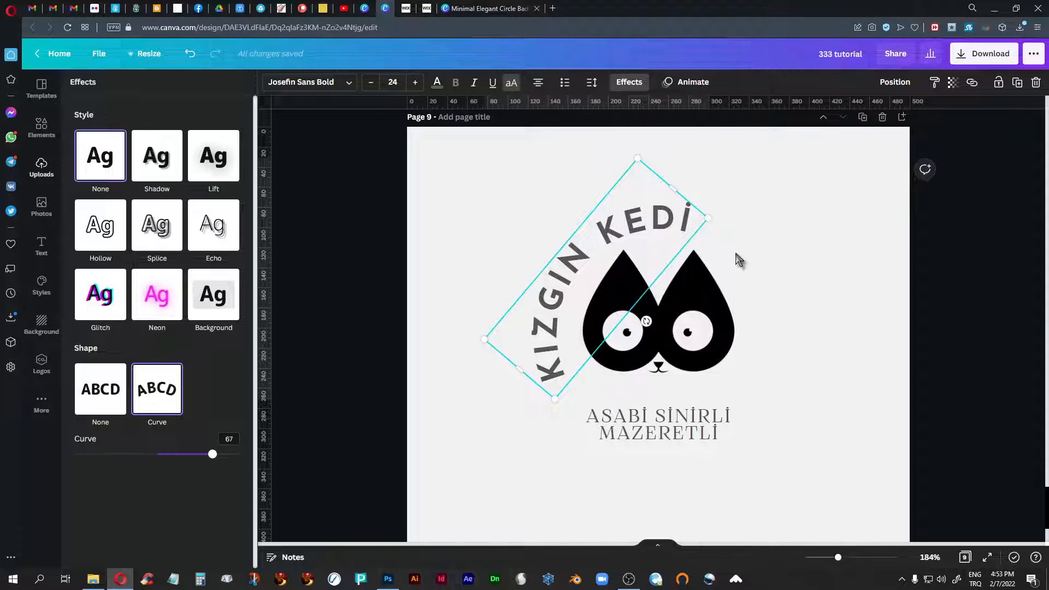
- Set the curved KIZGIN KEDİ text's font size to 19 and its Curve effect to 62
click(371, 83)
click(371, 83)
click(371, 83)
click(371, 83)
click(371, 83)
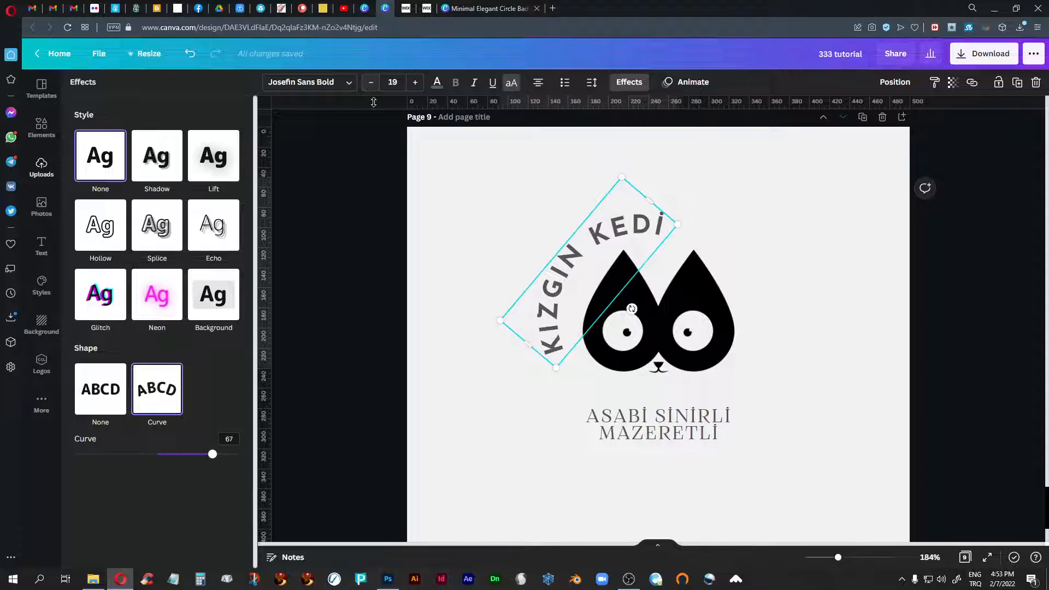
click(628, 83)
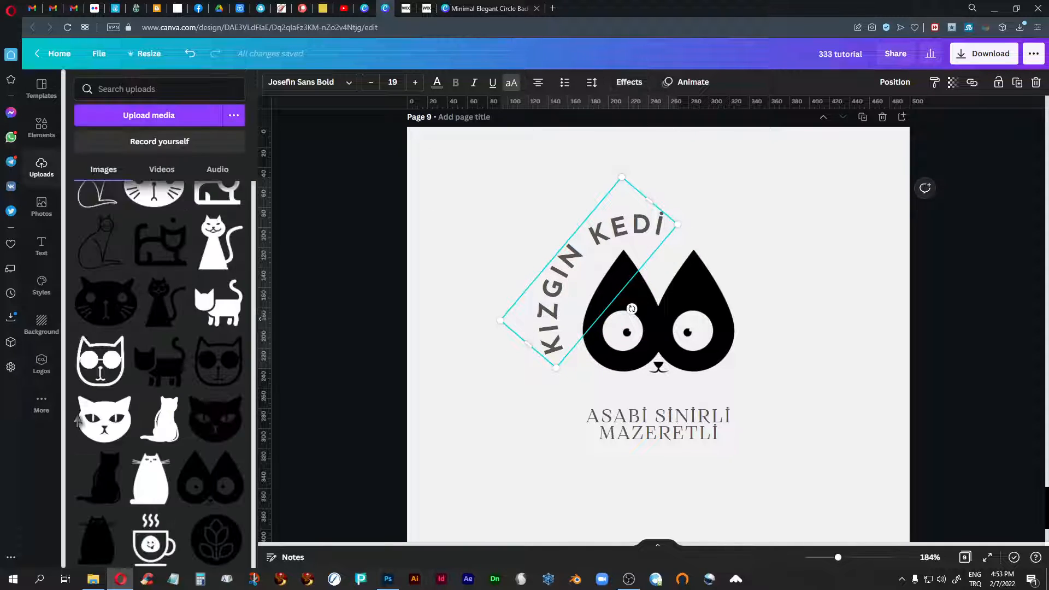
click(628, 82)
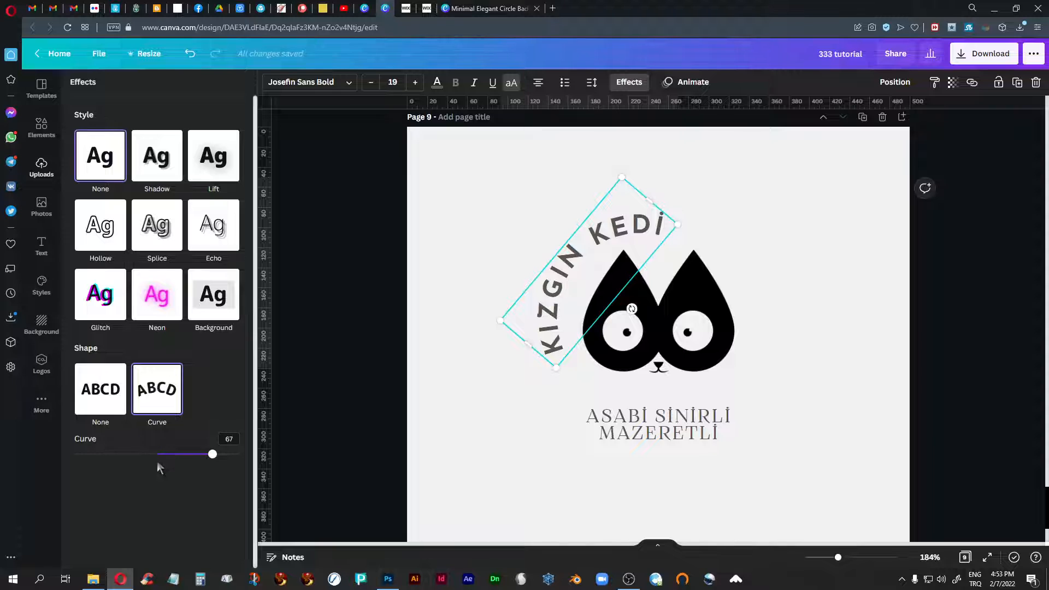
click(210, 455)
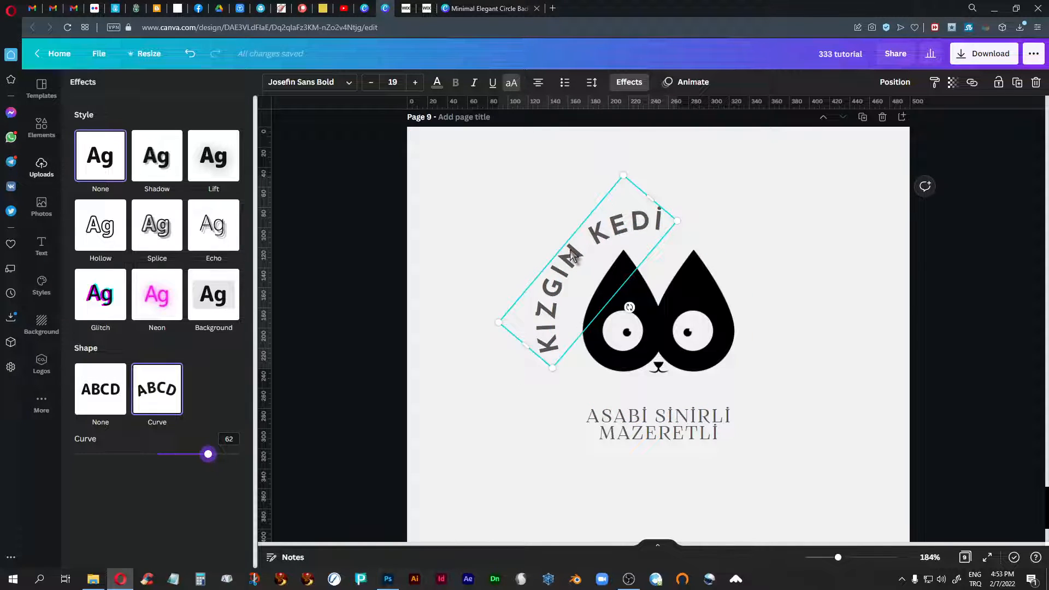
- Move the curved KIZGIN KEDİ text closer to the cat's left ear and rotate it further counter-clockwise to follow the face
drag(572, 253, 573, 262)
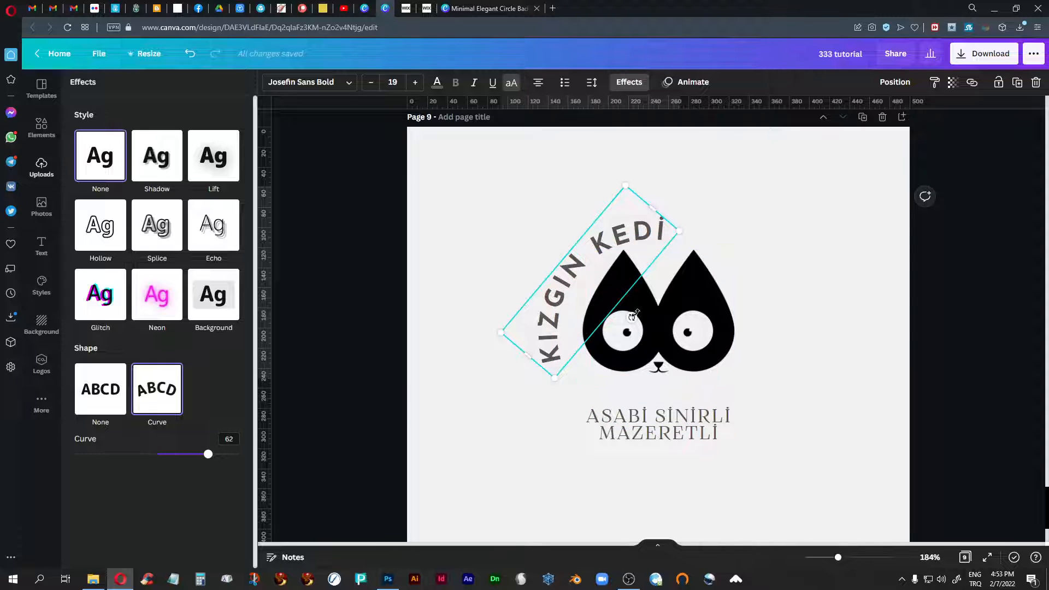
drag(632, 317, 637, 312)
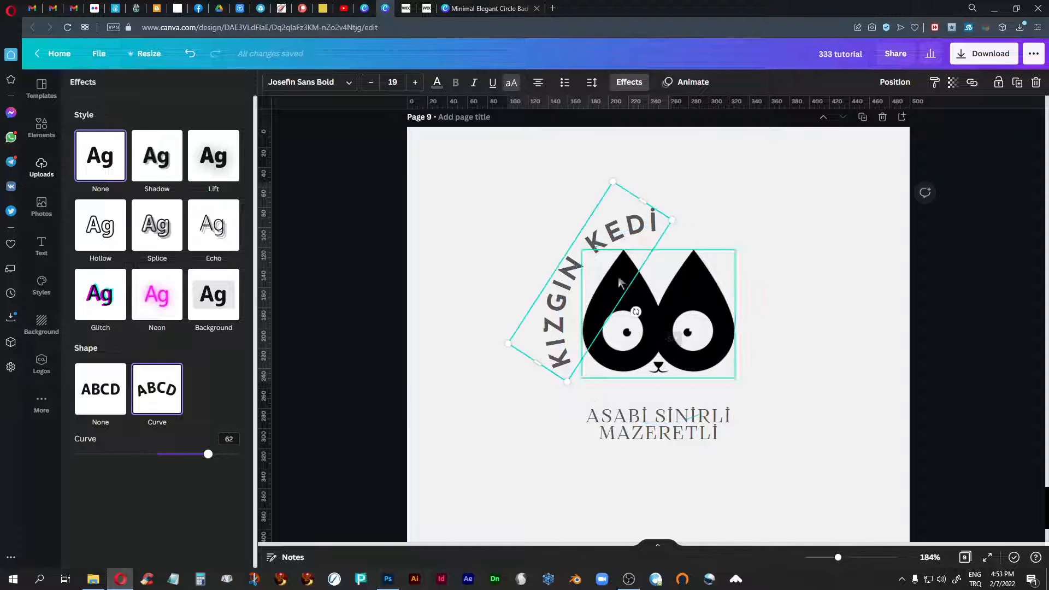
drag(617, 239, 615, 243)
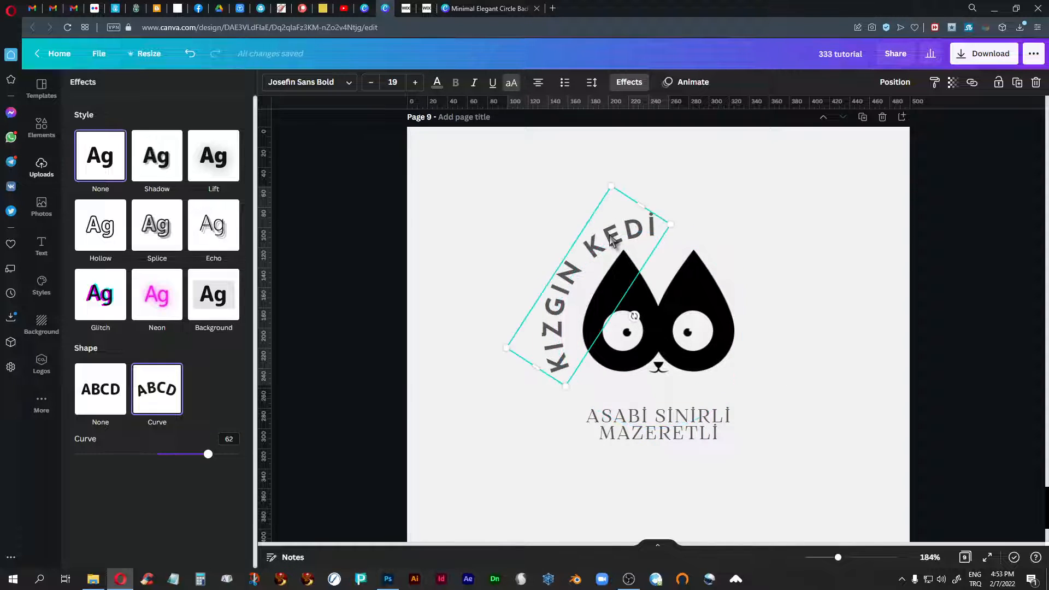
drag(636, 315, 639, 313)
click(511, 417)
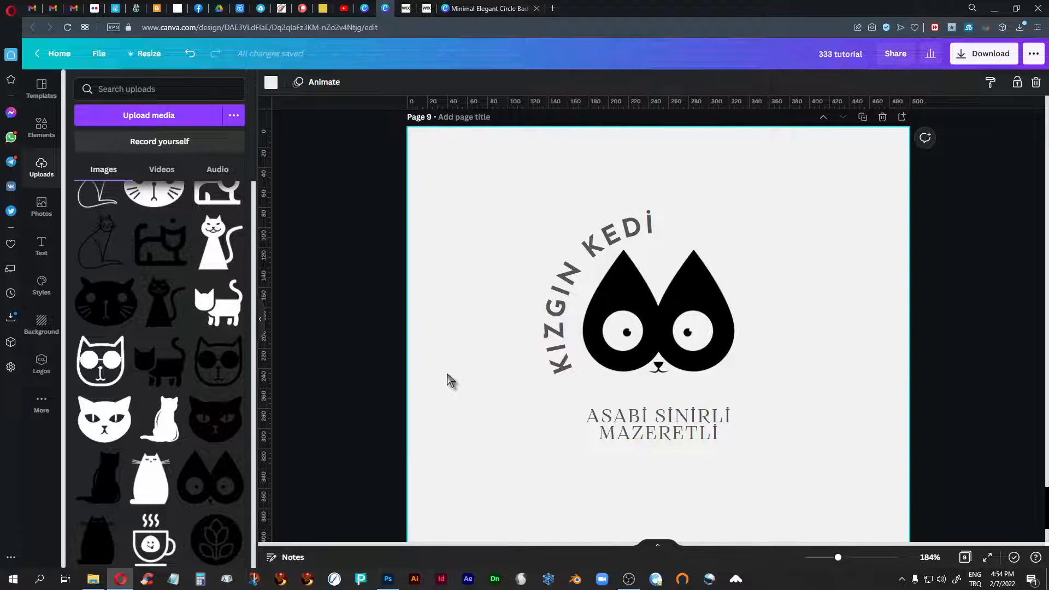
- Shift the curved KIZGIN KEDİ text slightly away from the left ear and set its Curve effect to 61
click(612, 241)
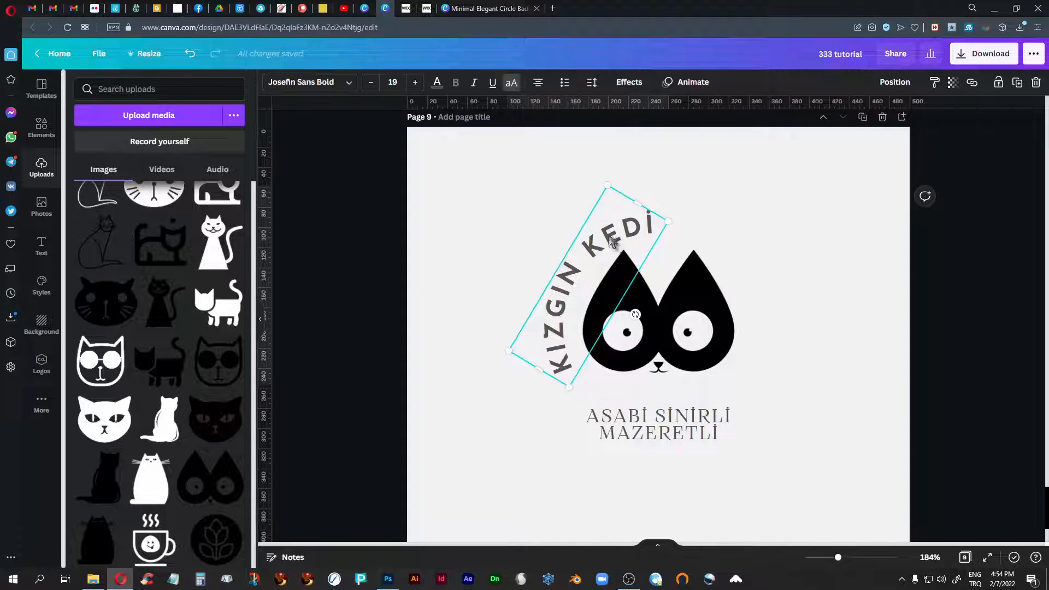
drag(612, 241, 605, 237)
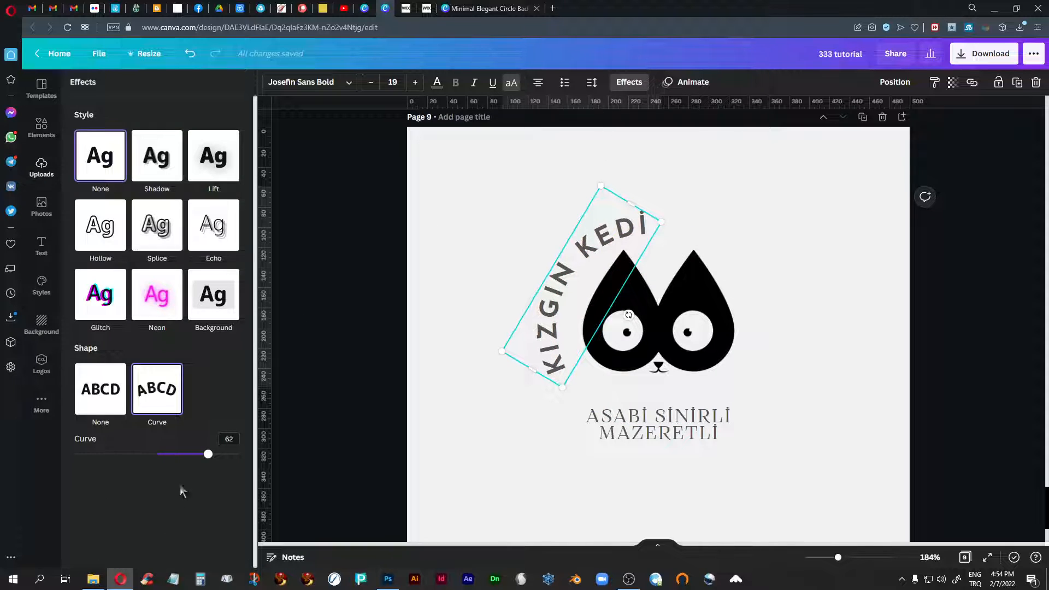
drag(208, 458, 208, 458)
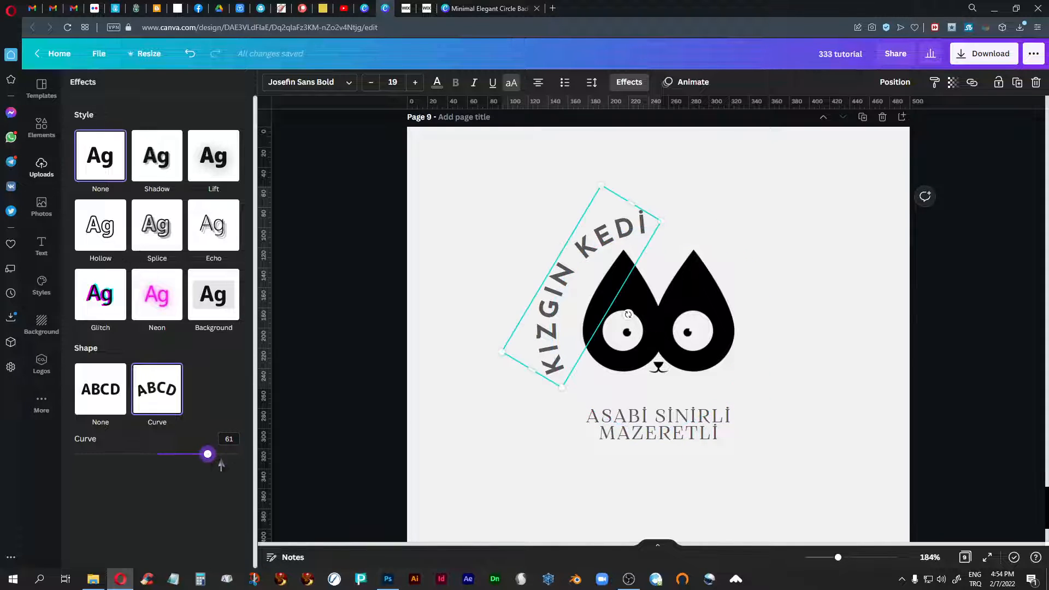
click(497, 435)
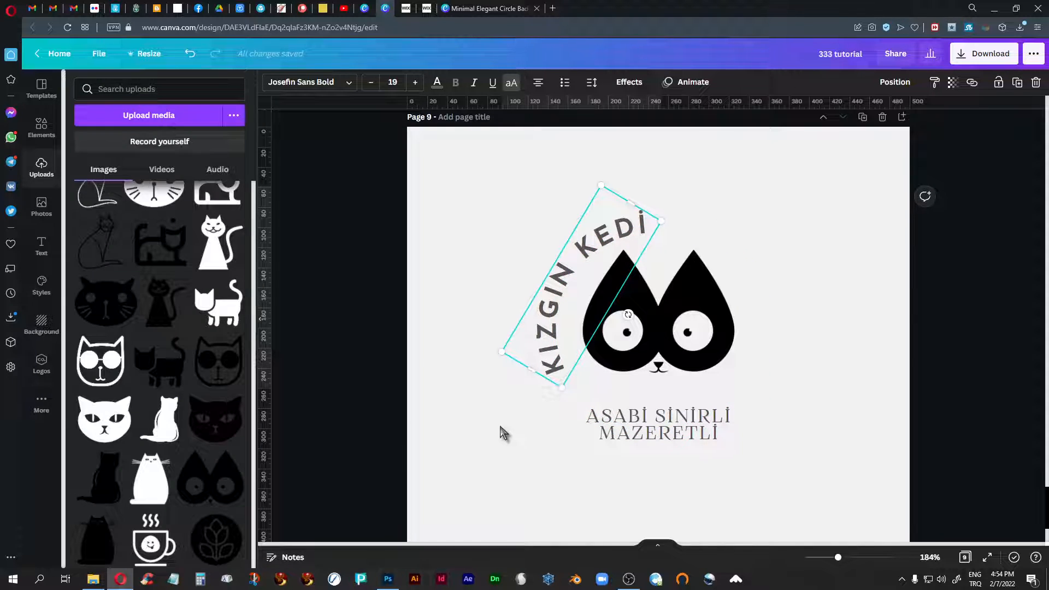
- Nudge the curved KIZGIN KEDİ text down slightly and rotate it a little more counter-clockwise around the cat face
click(587, 255)
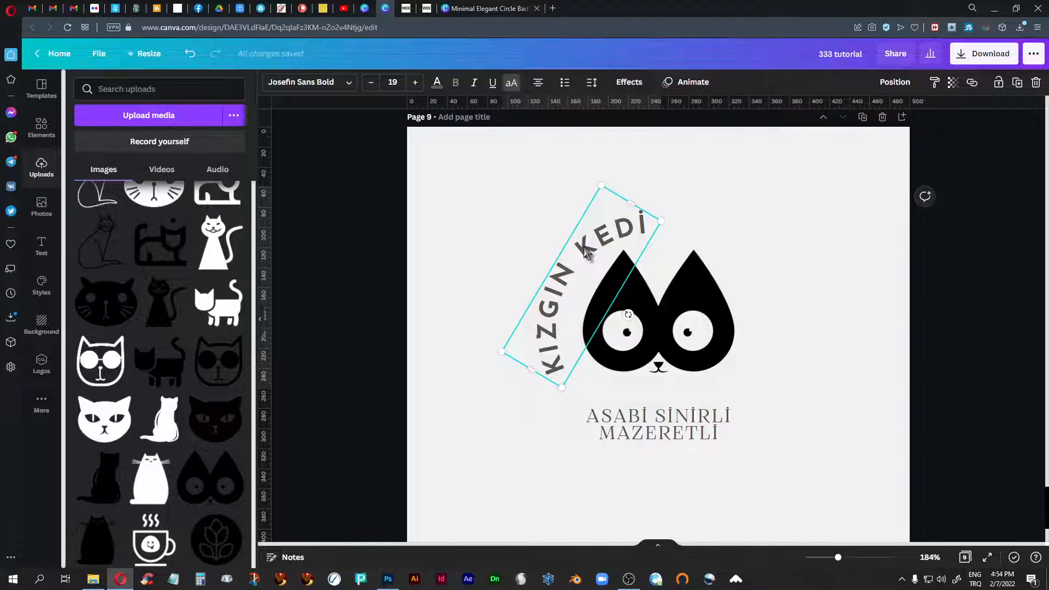
drag(585, 249, 585, 250)
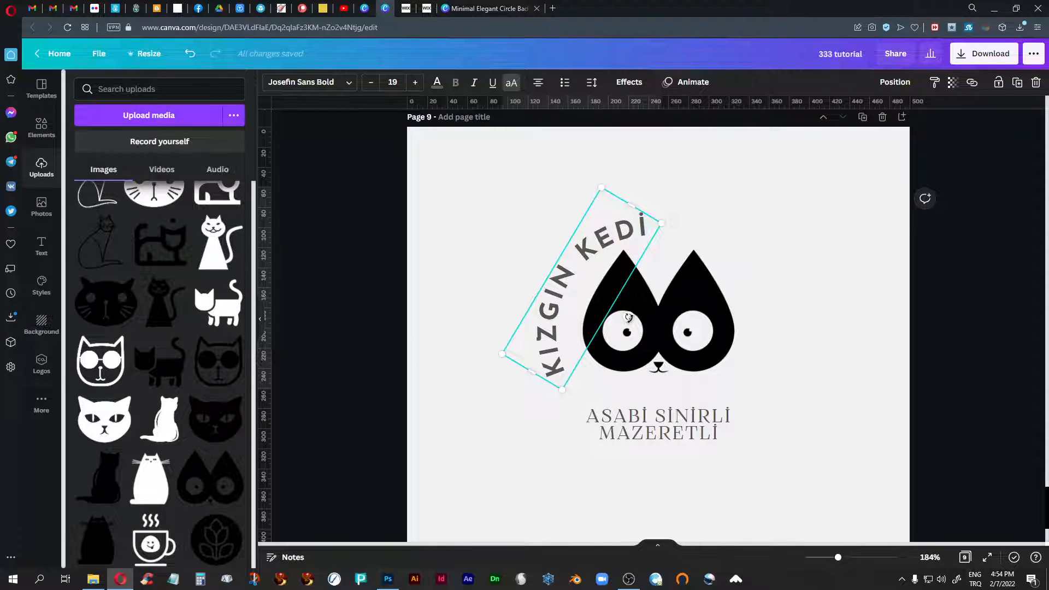
drag(628, 318, 638, 317)
click(536, 476)
- Left-align the ASABİ SİNİRLİ MAZERETLİ tagline, narrow its text box and move it to the right of the cat face
click(665, 429)
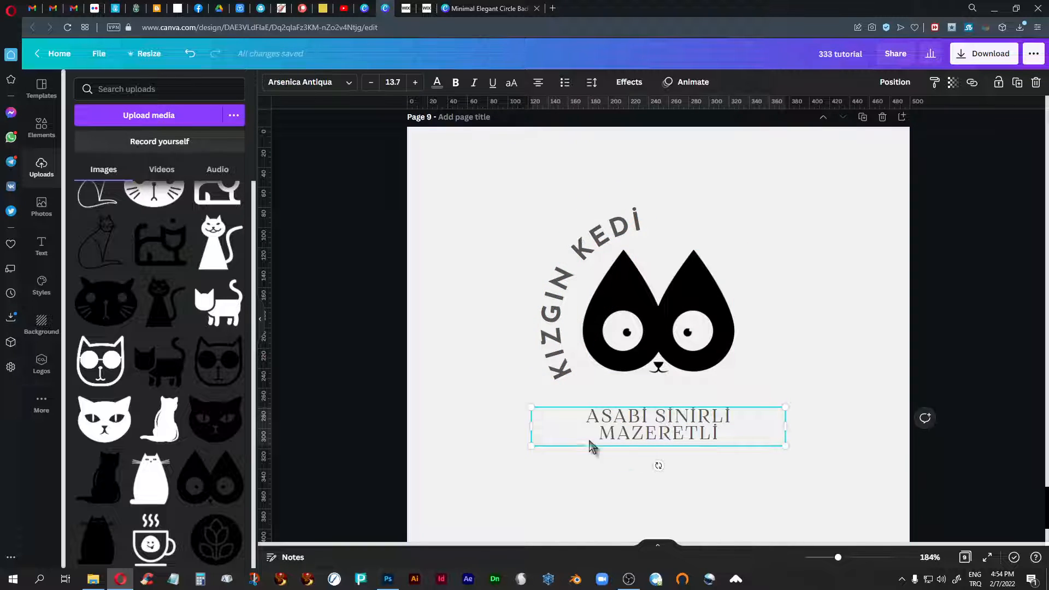
click(539, 83)
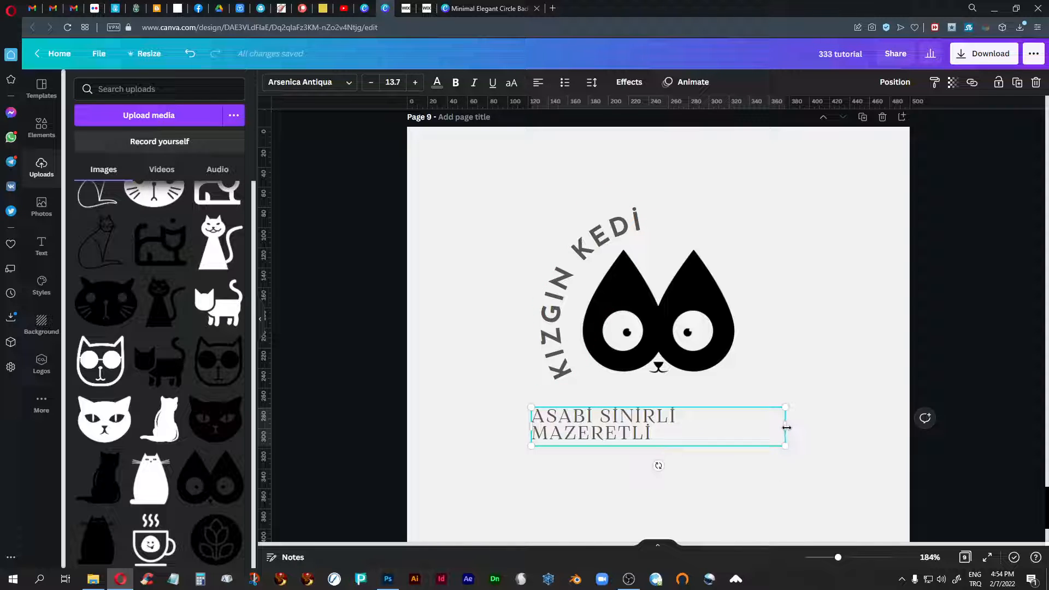
drag(787, 427, 710, 428)
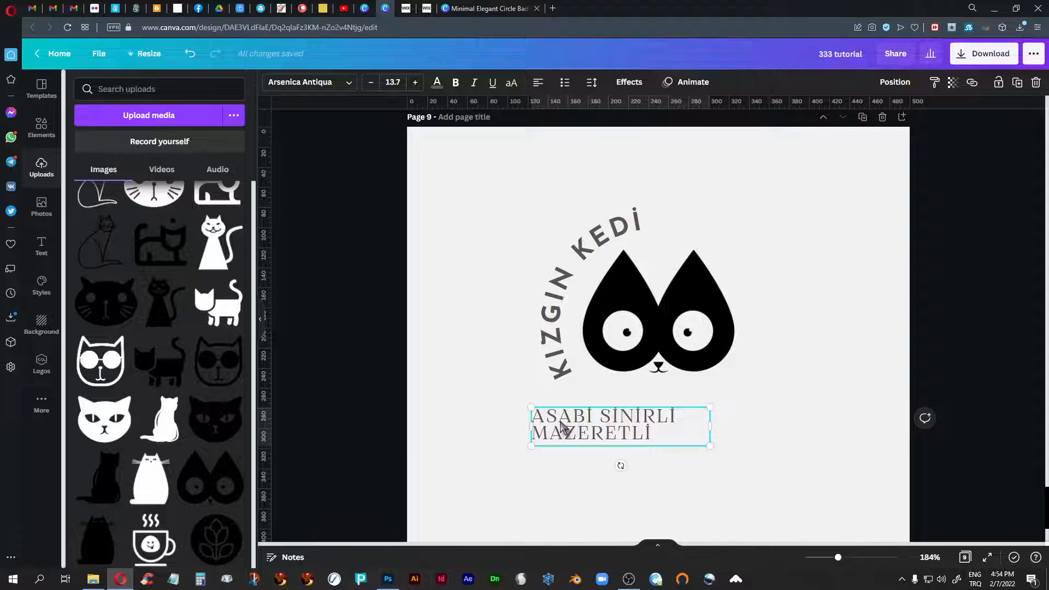
drag(568, 426, 782, 307)
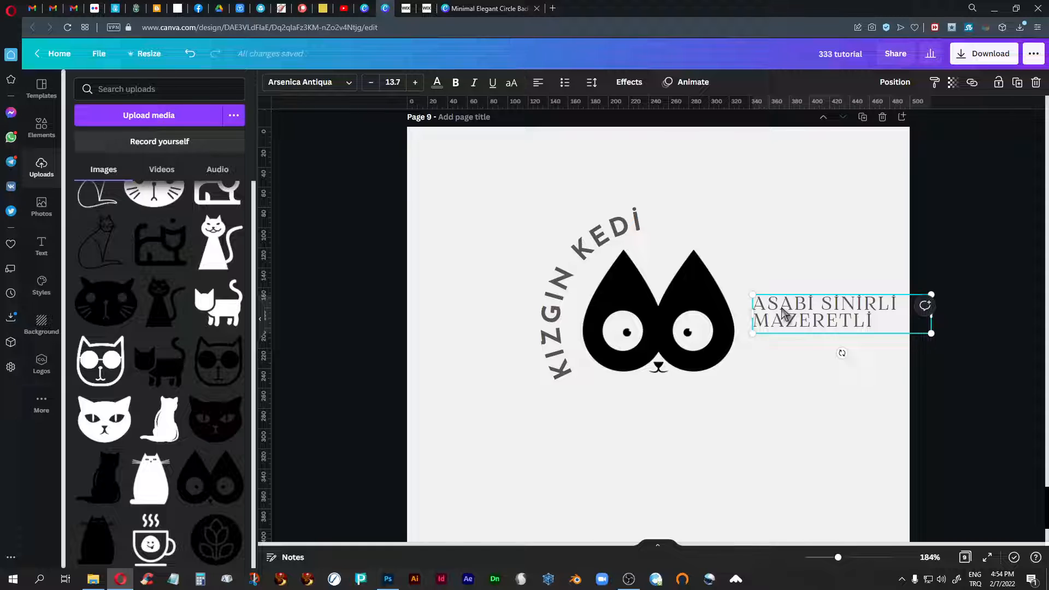
- Change the tagline's font to Josefin Sans Regular and nudge the text slightly beside the cat face
click(339, 85)
text(josefin)
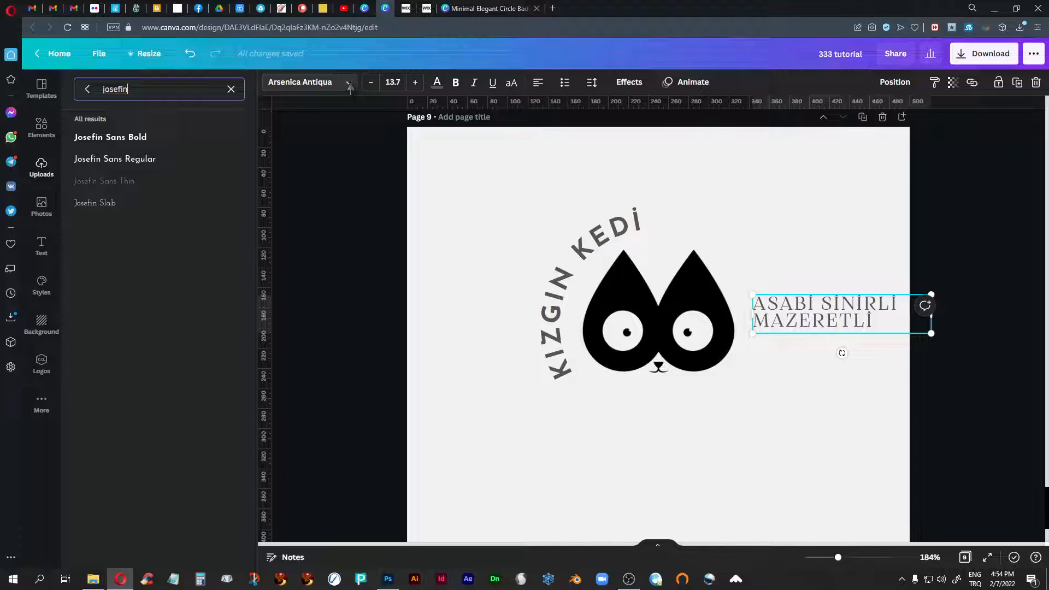
click(127, 164)
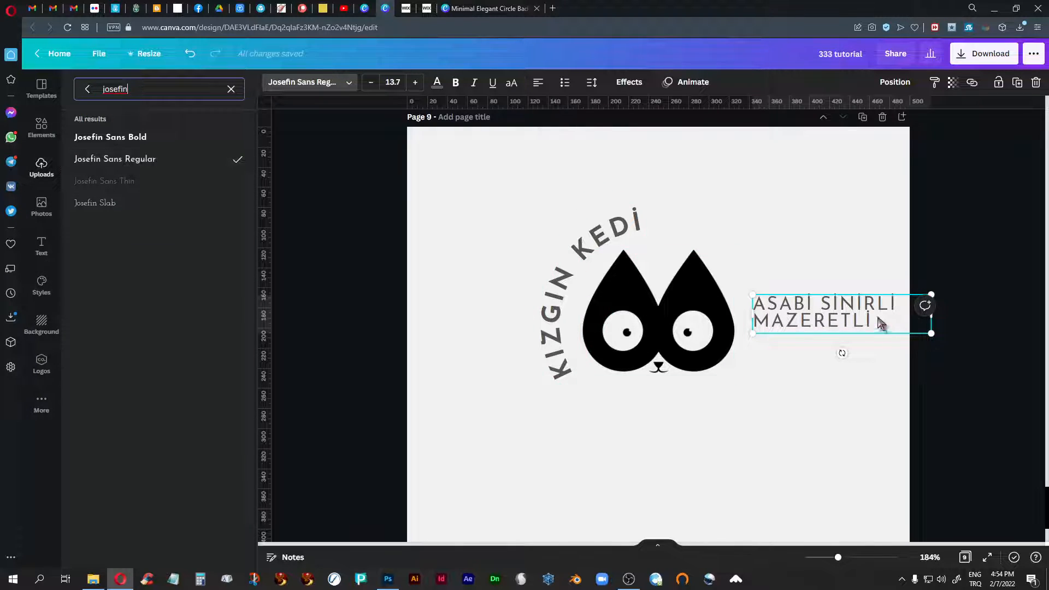
drag(814, 312, 815, 309)
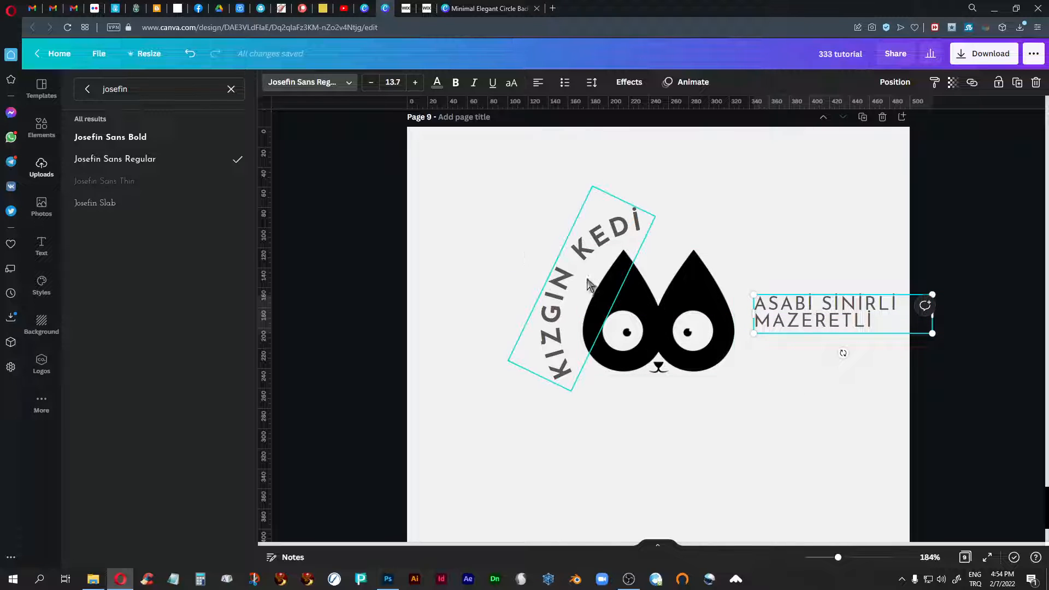
- Group the curved KIZGIN KEDİ text, cat face and tagline, scale the group down and shift it left on the page
click(597, 251)
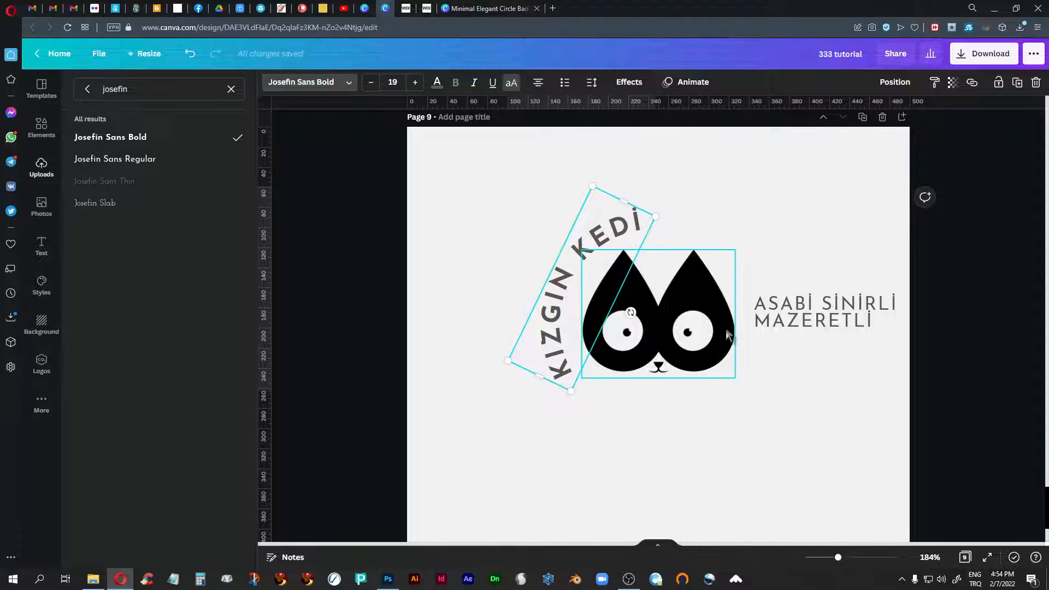
shift+click(787, 308)
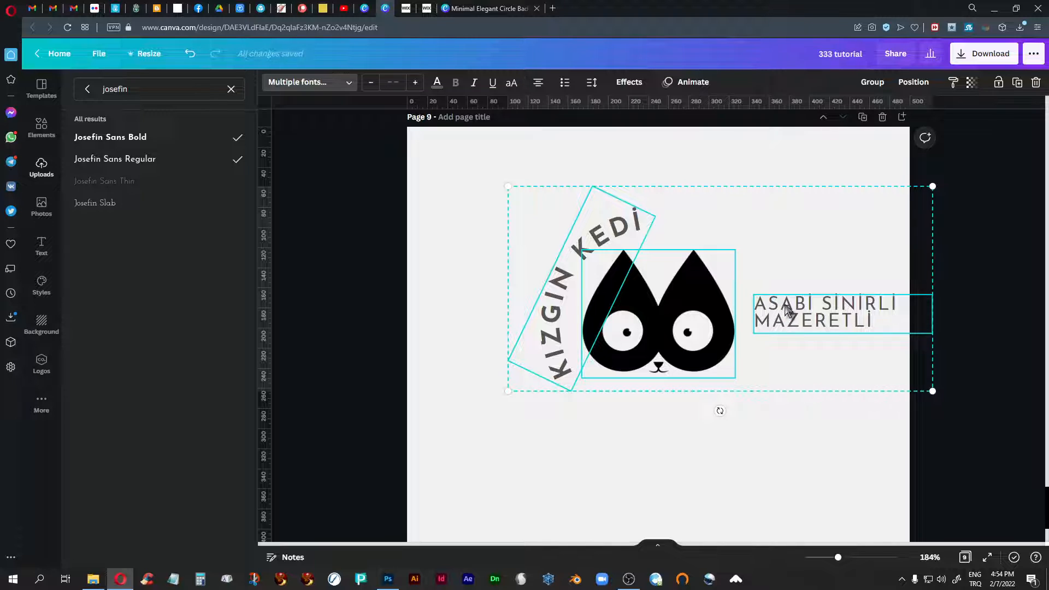
click(873, 83)
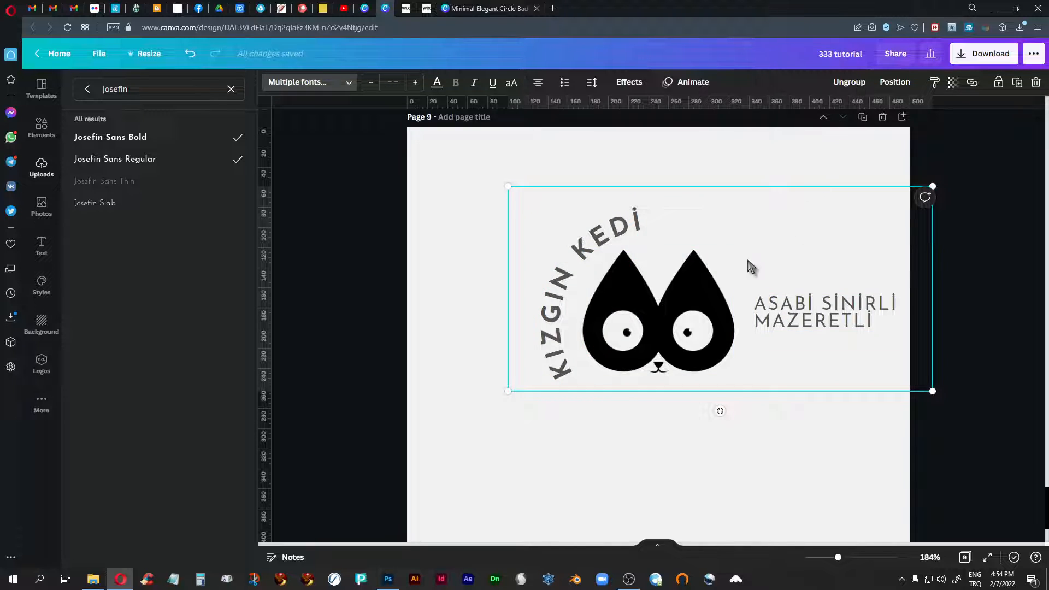
drag(934, 185, 885, 210)
click(663, 306)
drag(663, 305, 643, 301)
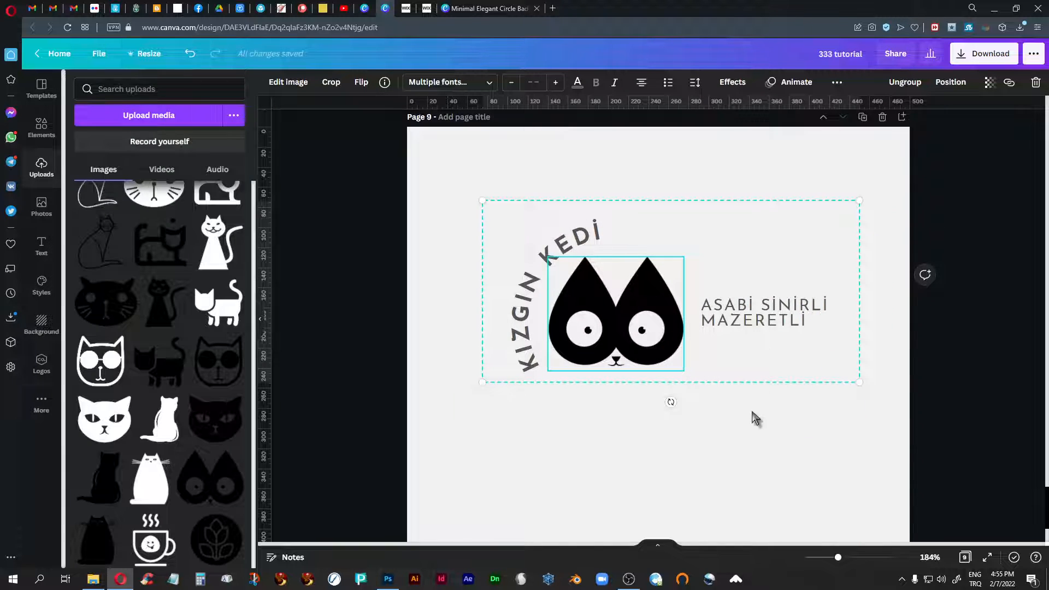
- Try replacing the uppercase tagline with "Asabi Sinirli Mazeretli" in title case
drag(839, 559, 859, 558)
click(818, 295)
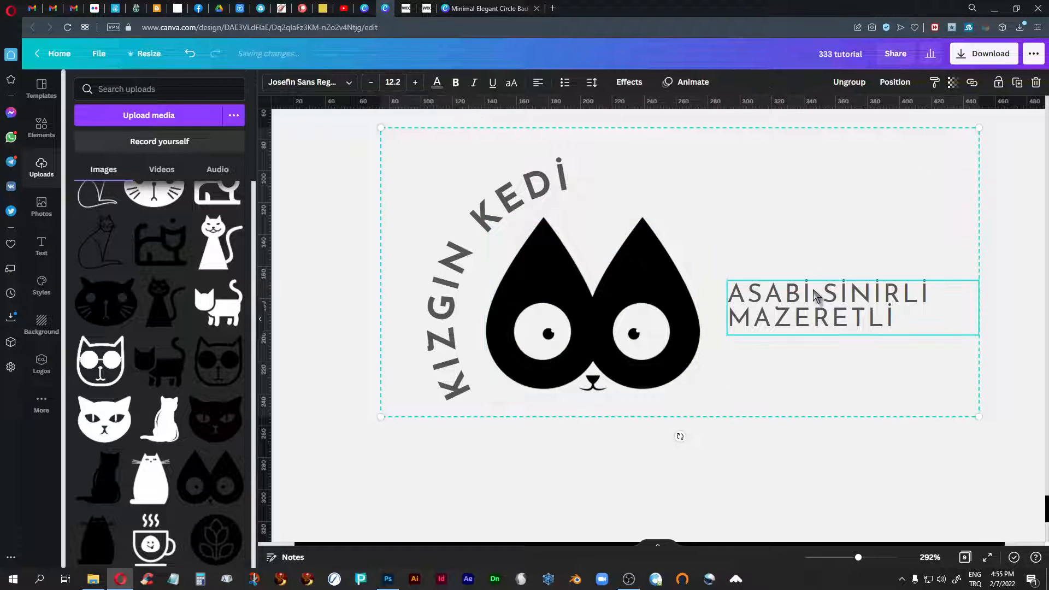
double_click(805, 296)
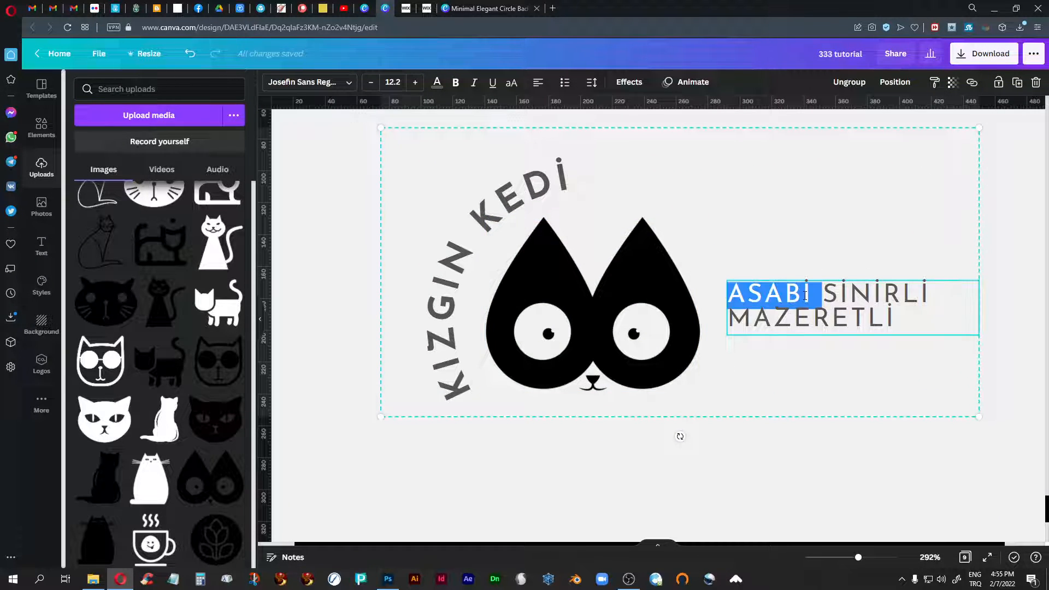
click(900, 326)
drag(902, 323, 727, 289)
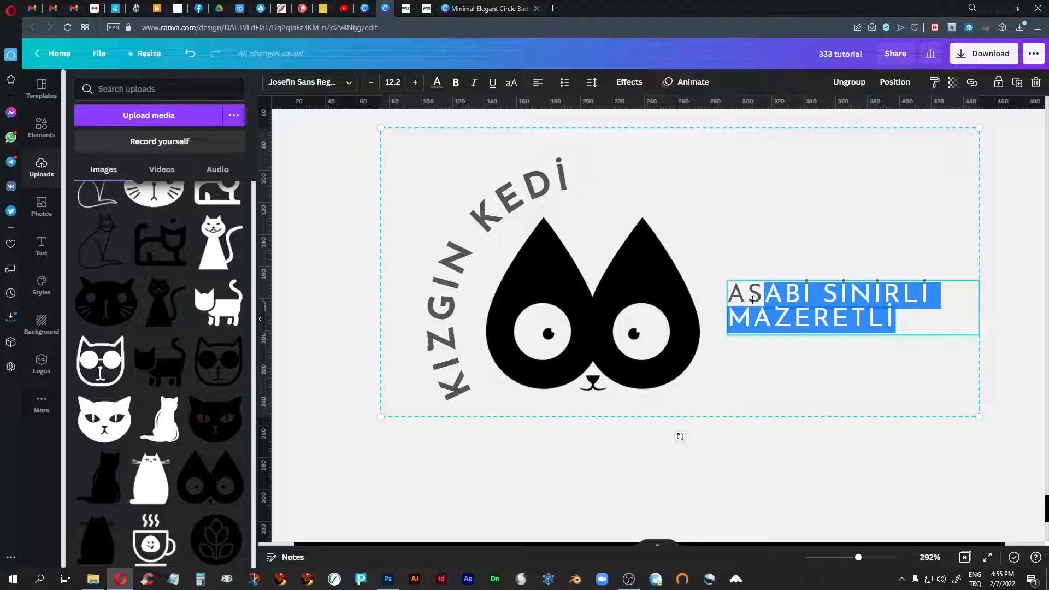
click(719, 297)
triple_click(731, 285)
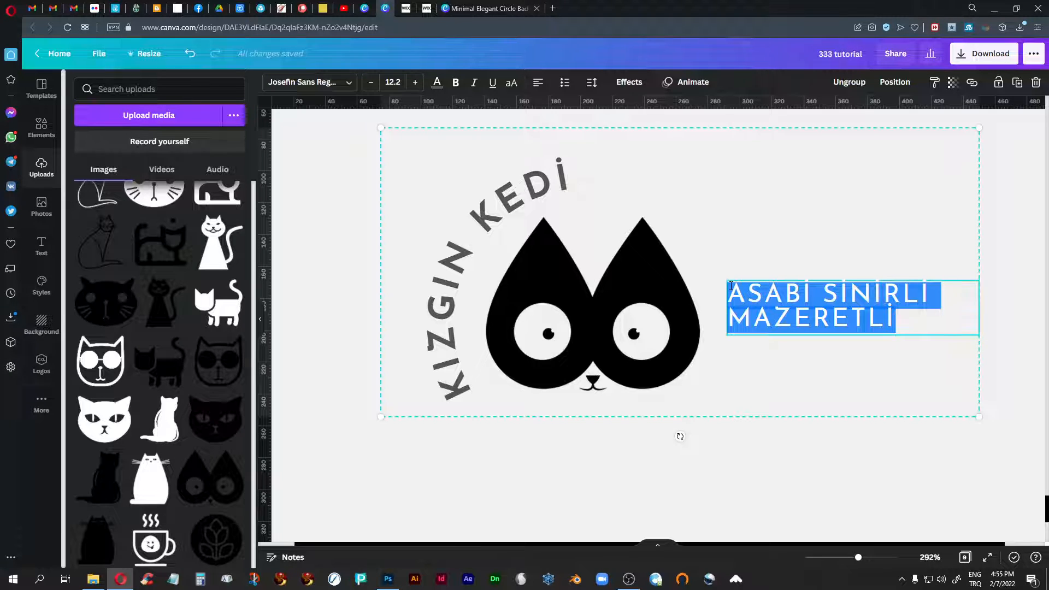
text(Asabi )
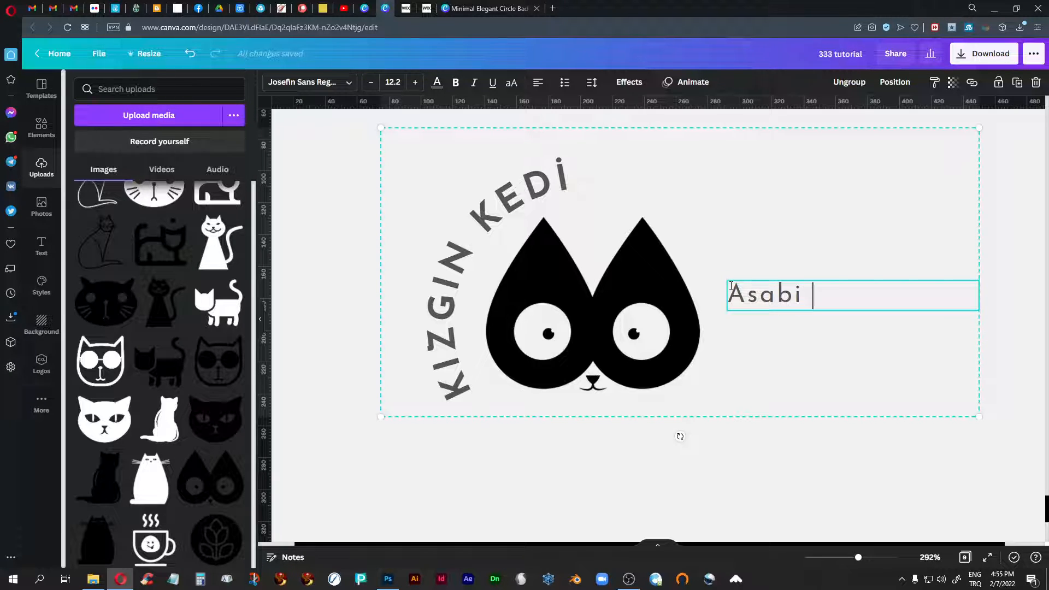
text(Sinr)
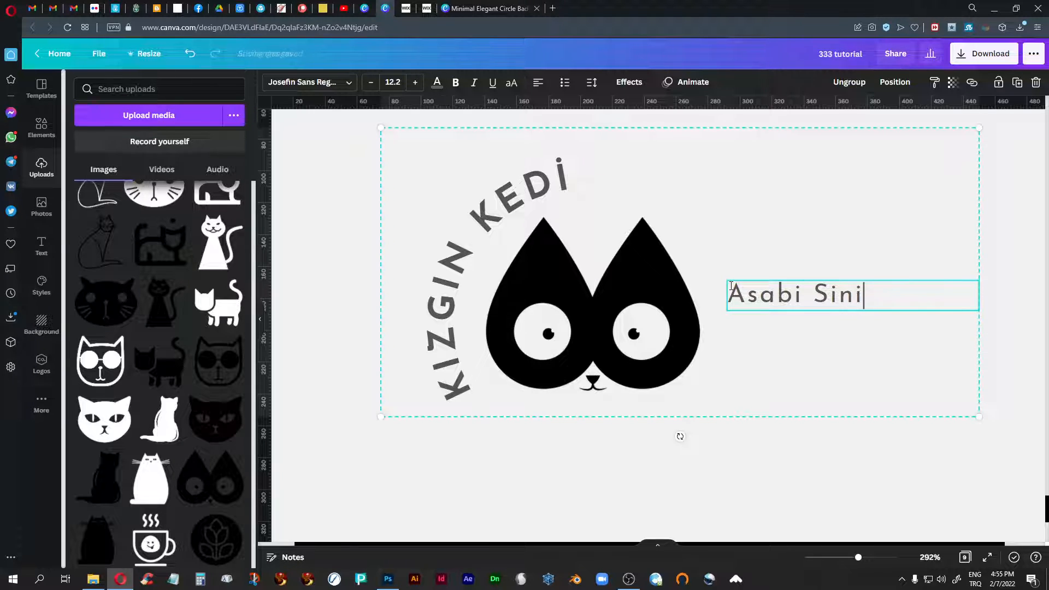
text(rli )
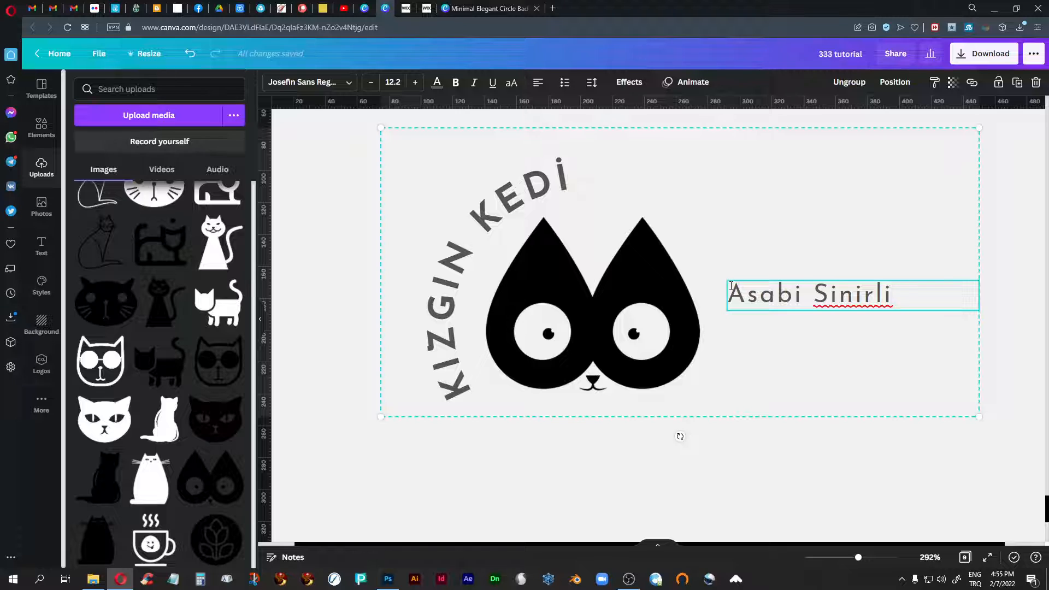
text(Ma)
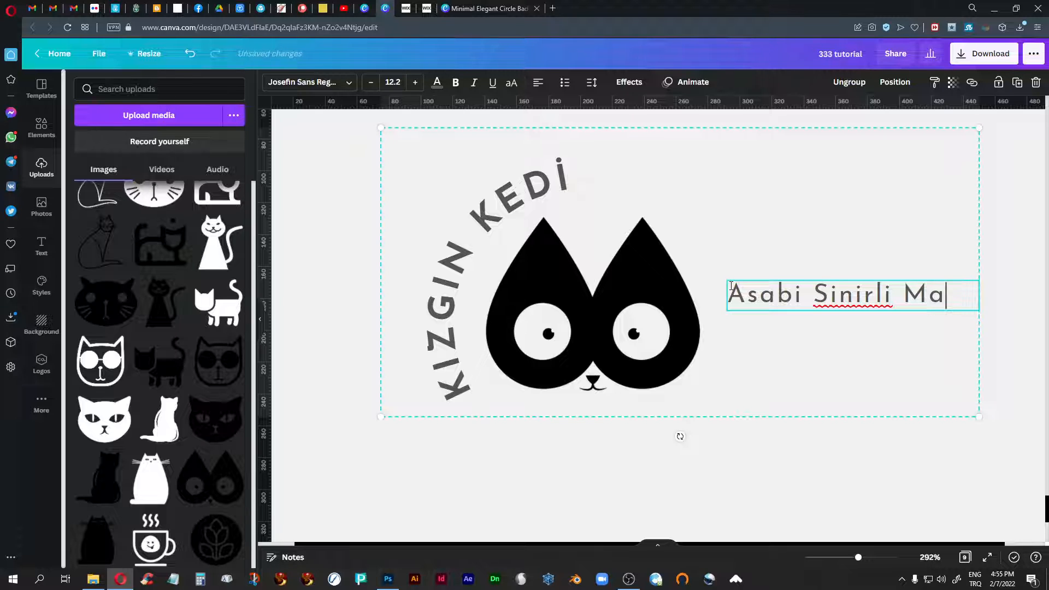
text(zeretl)
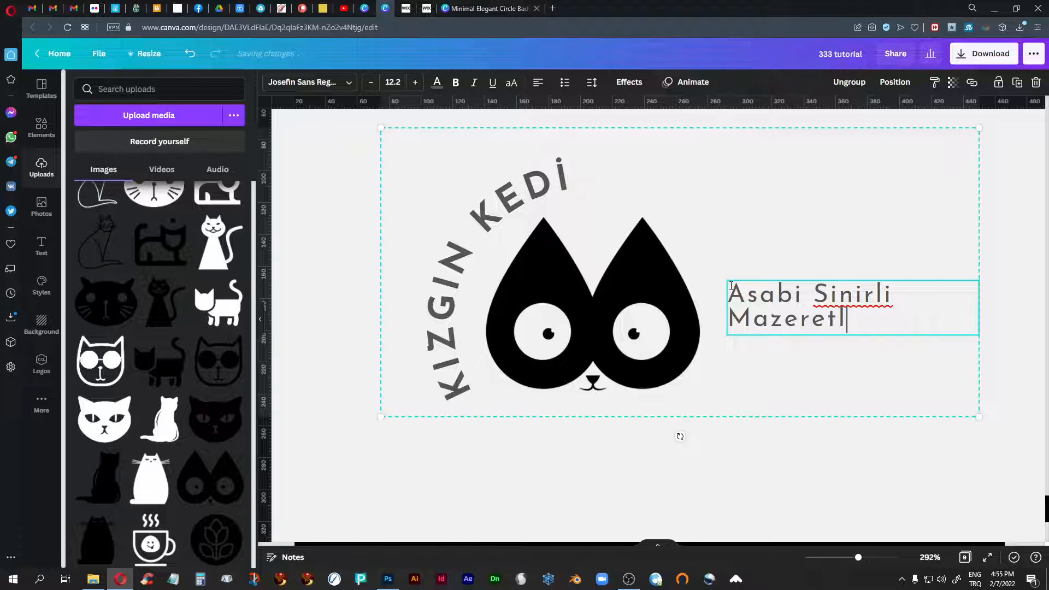
text(i)
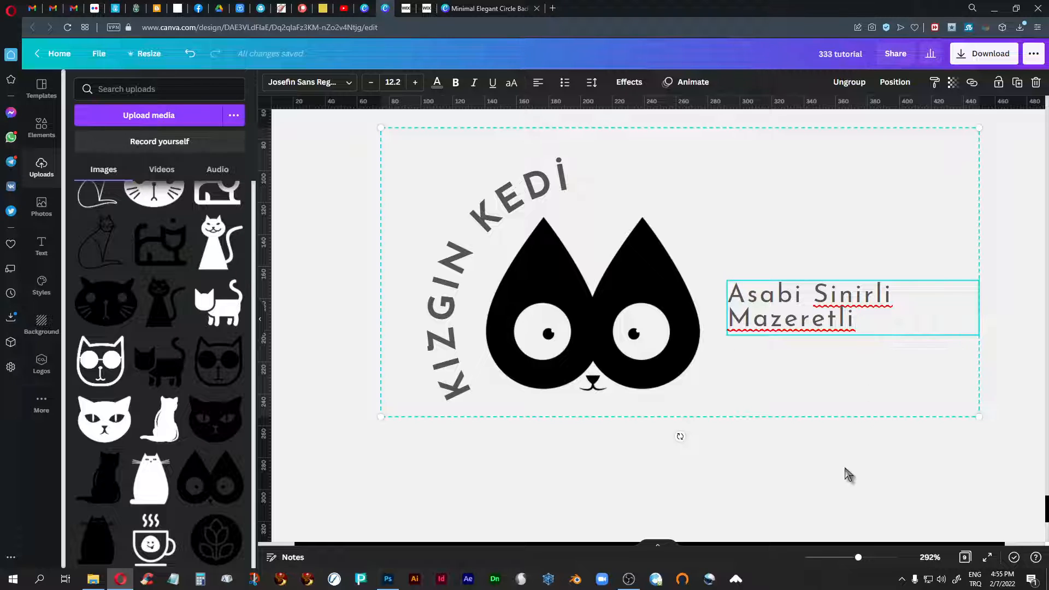
click(850, 474)
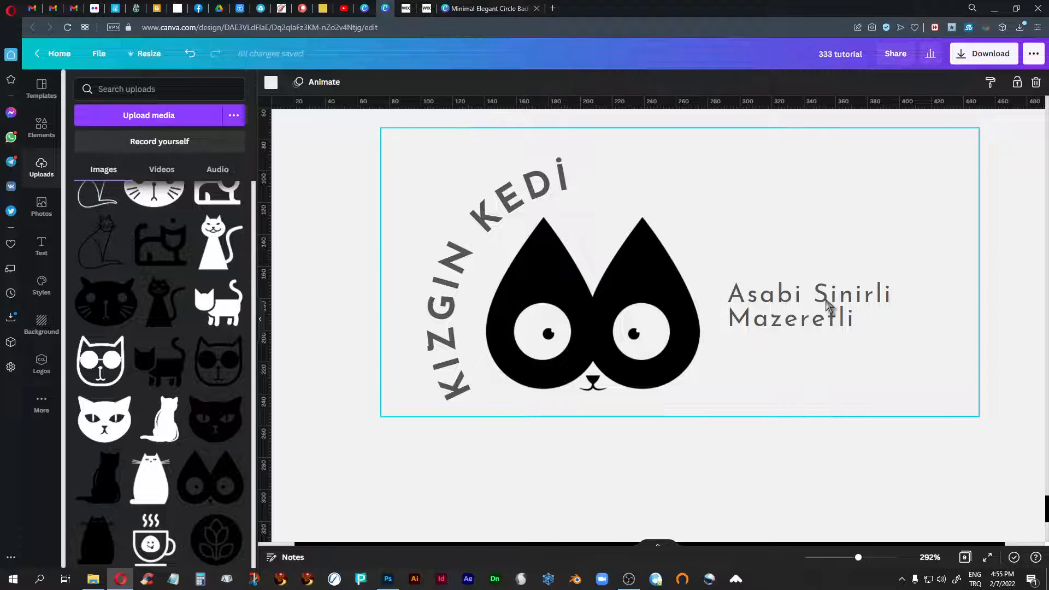
- Undo the title-case retyping of the tagline
key(BackSpace)
key(BackSpace)
key(BackSpace)
key(BackSpace)
key(BackSpace)
key(BackSpace)
key(BackSpace)
key(BackSpace)
key(BackSpace)
key(BackSpace)
key(BackSpace)
key(BackSpace)
key(BackSpace)
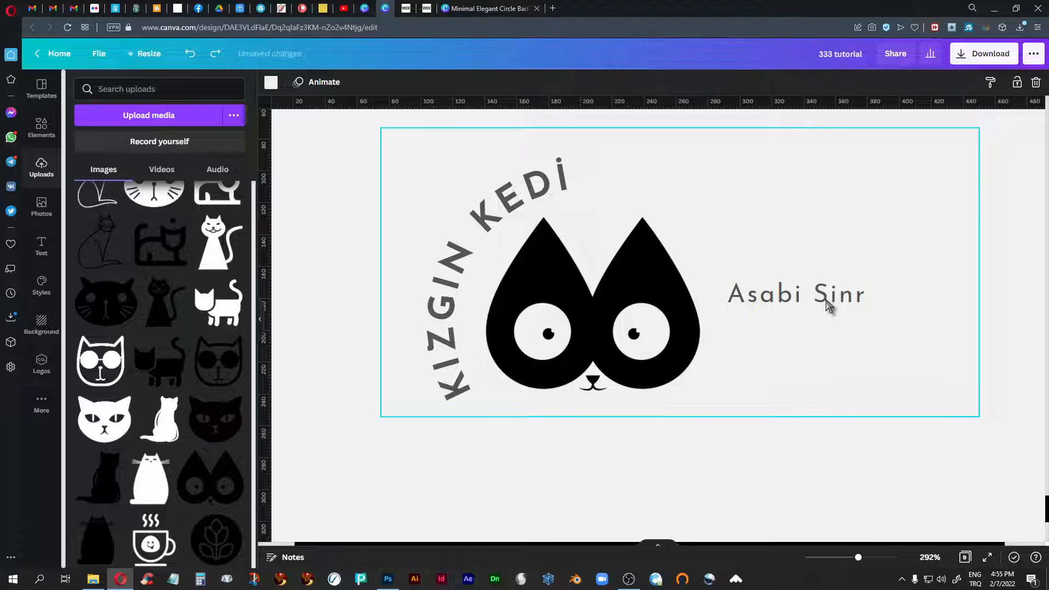
key(ctrl+z)
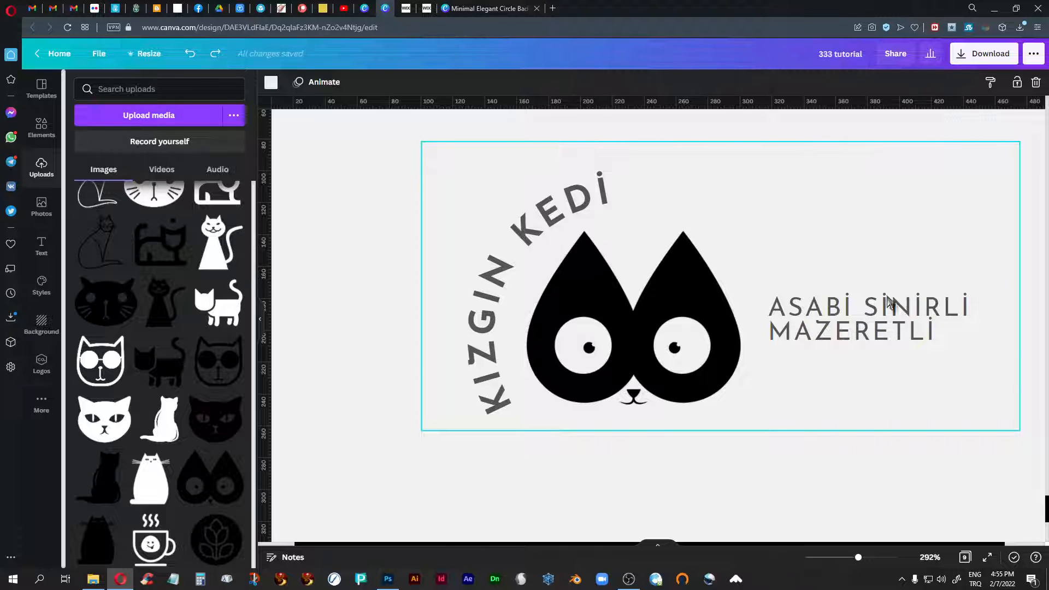
- Set the tagline's line spacing to 1.03 and move the logo group slightly down and to the left
click(837, 315)
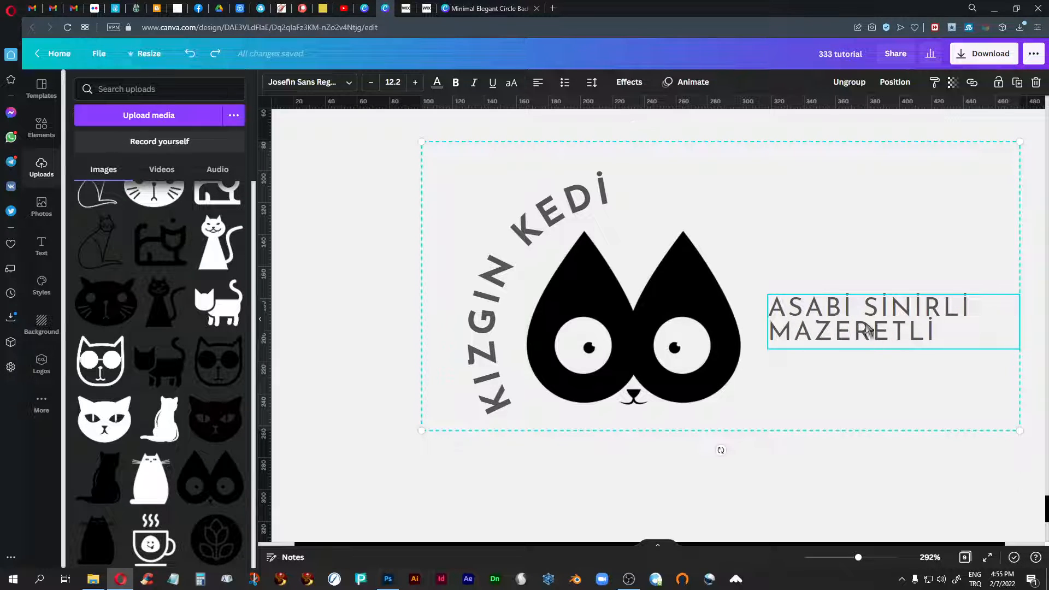
click(630, 84)
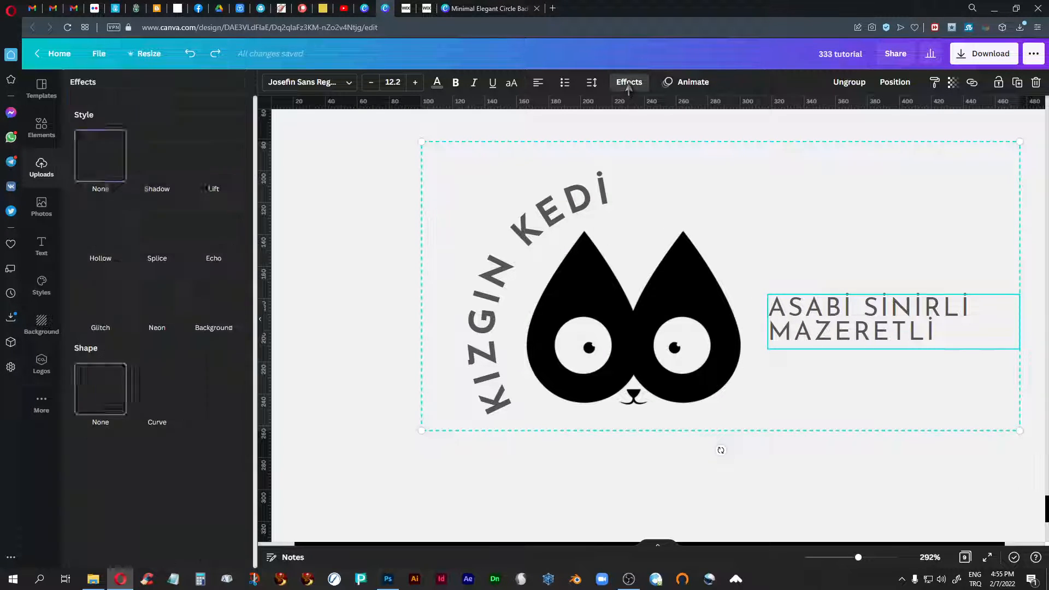
click(592, 82)
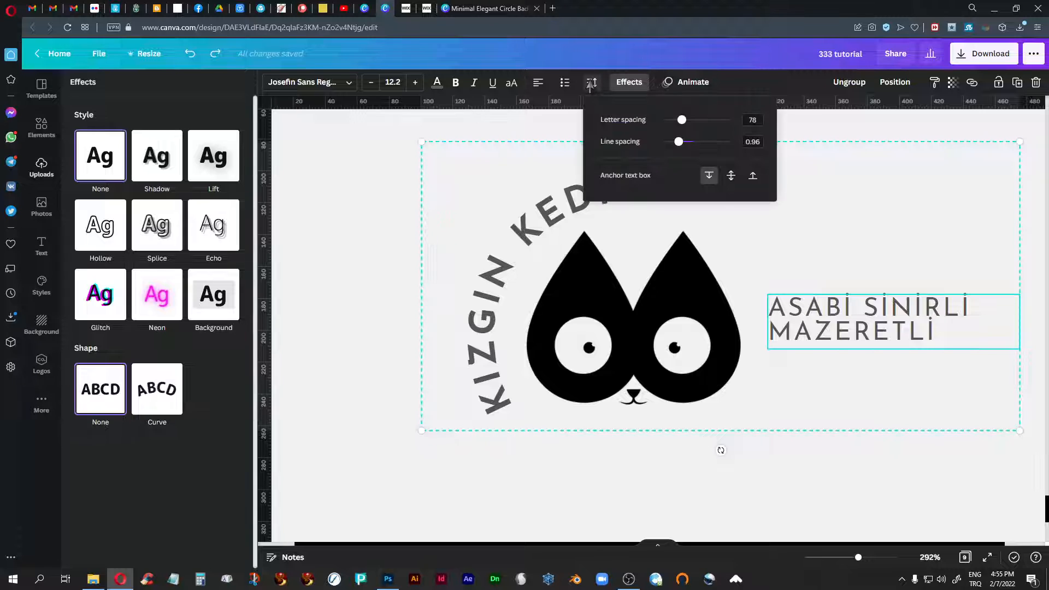
drag(679, 143, 681, 145)
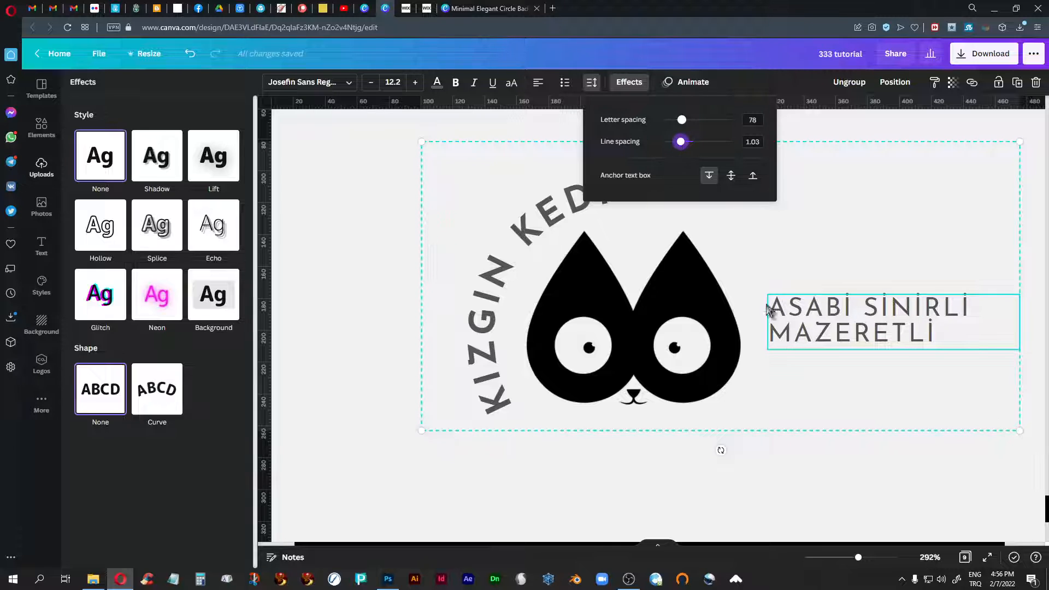
click(911, 488)
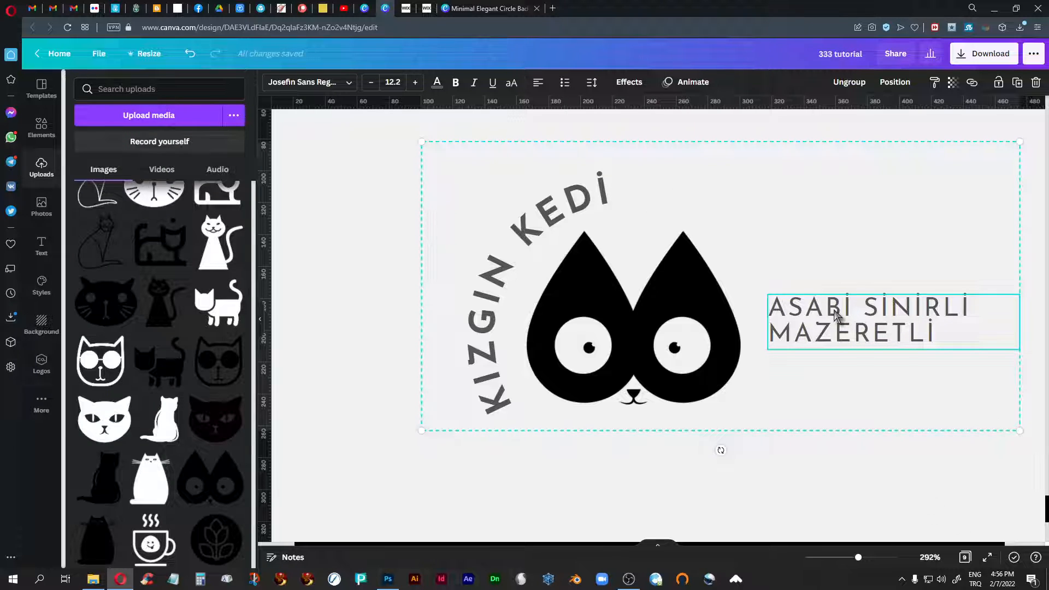
drag(834, 314, 803, 331)
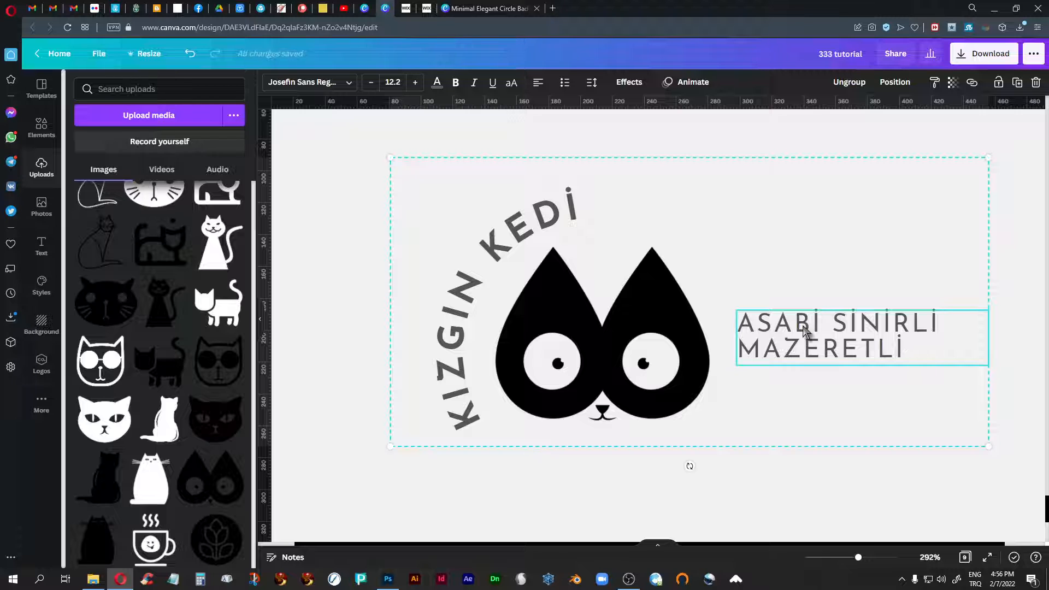
- Try retyping the word KIZGIN in the curved text beside the cat face
click(494, 251)
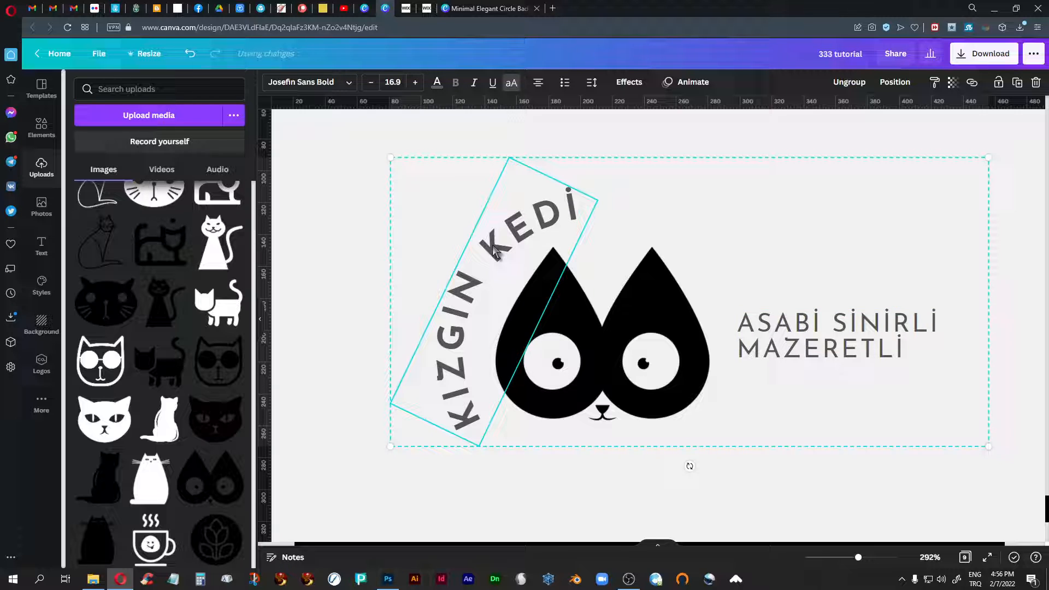
double_click(494, 247)
text(KIZG)
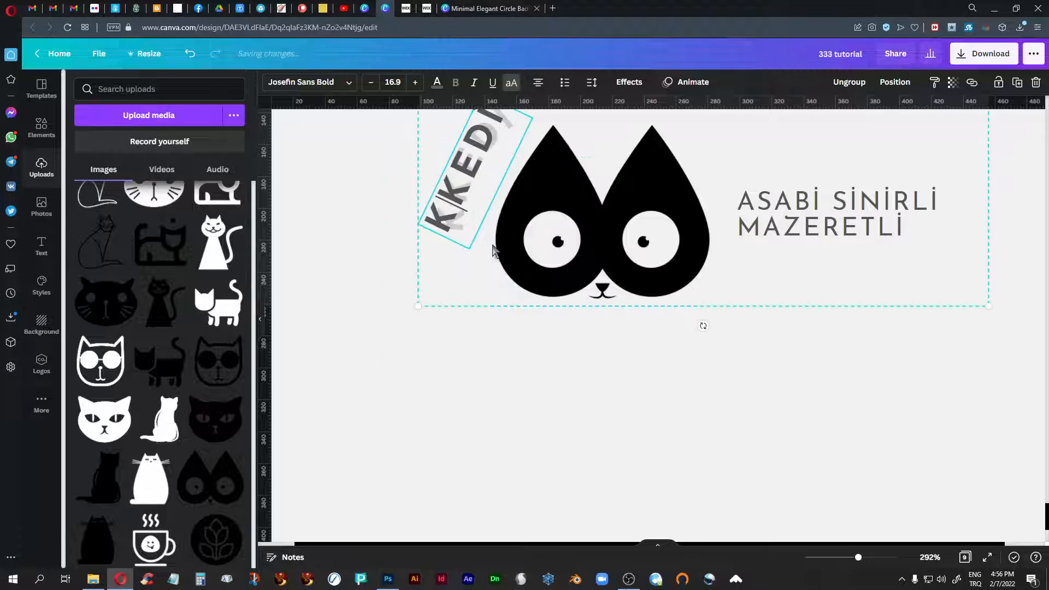
text(IN)
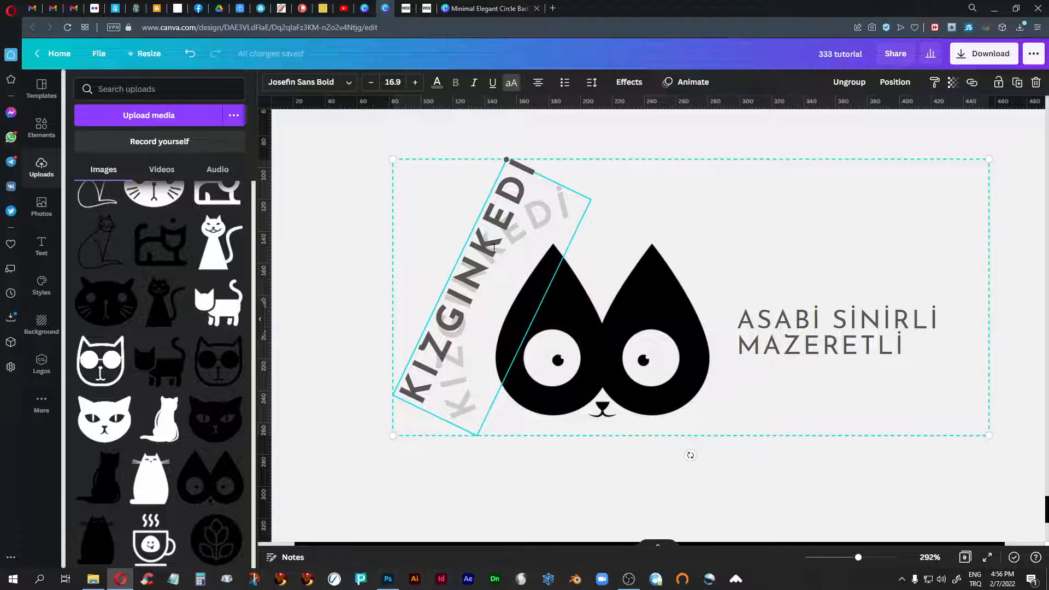
- Undo the retyping of the curved KIZGIN KEDİ text and deselect the logo
key(ctrl+z)
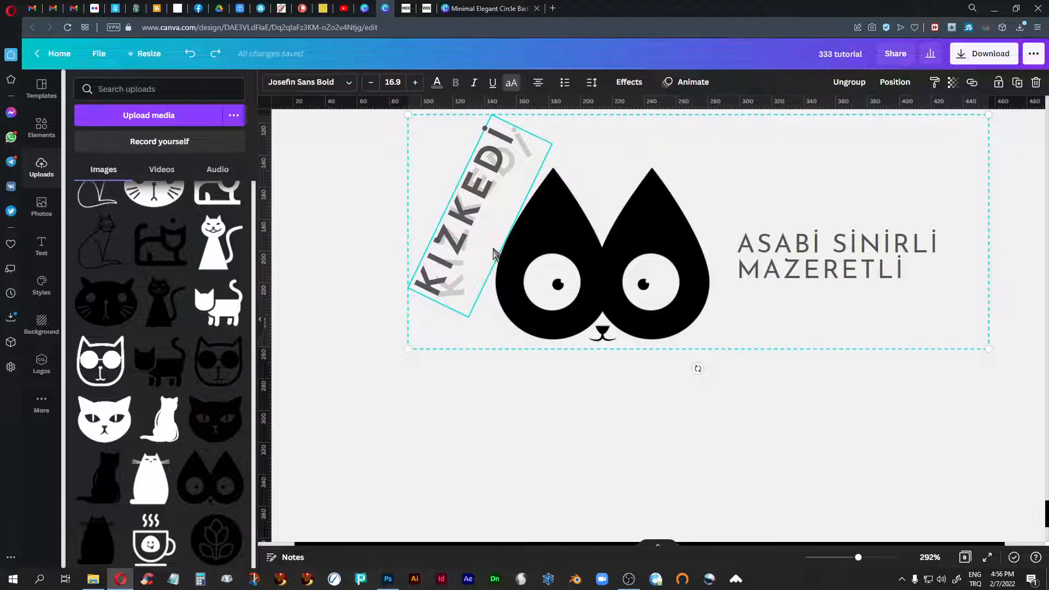
key(ctrl+z)
click(587, 389)
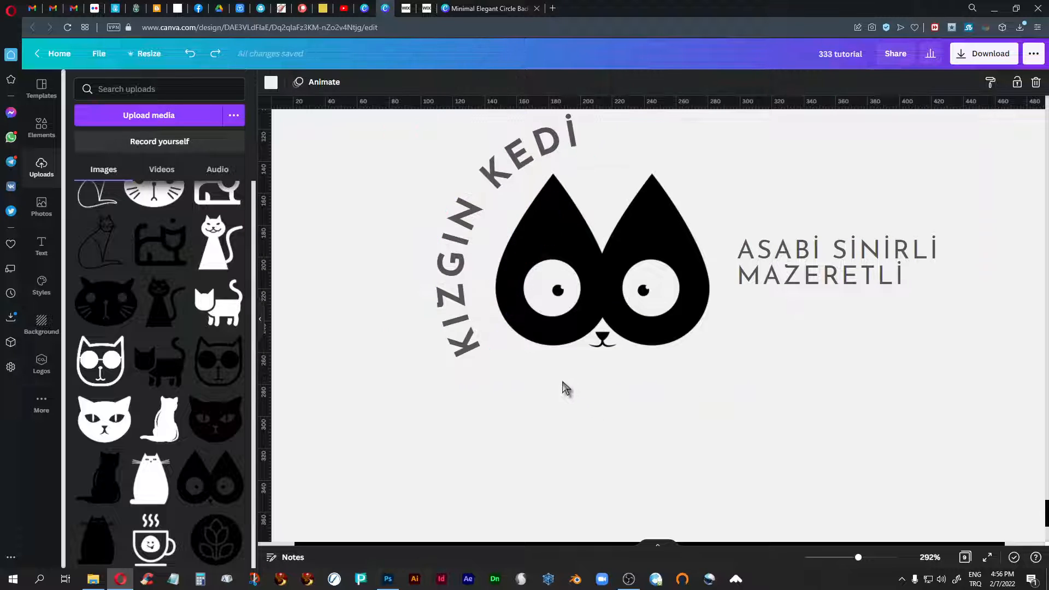
- Try replacing the word KIZGIN in the curved text beside the cat face, and undo the replacement
click(473, 223)
double_click(465, 211)
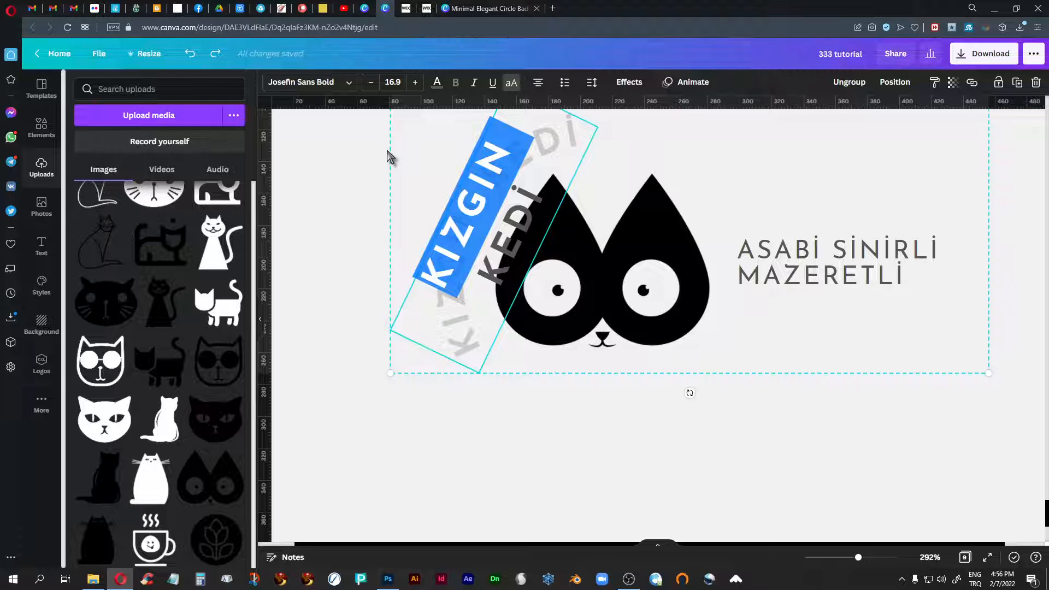
text(KI)
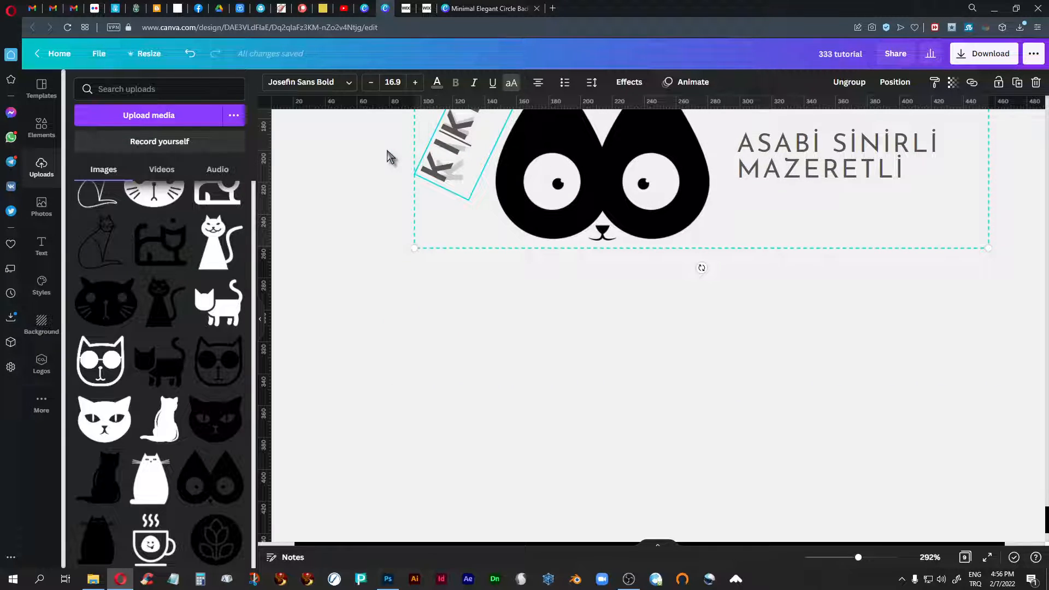
key(BackSpace)
scroll(616, 379, up, 3)
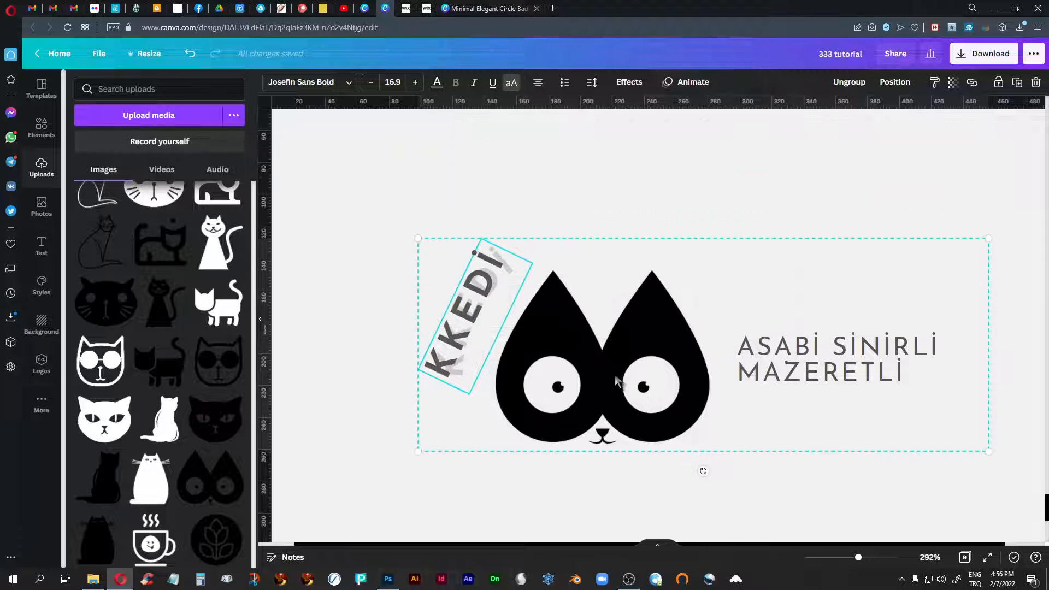
click(339, 300)
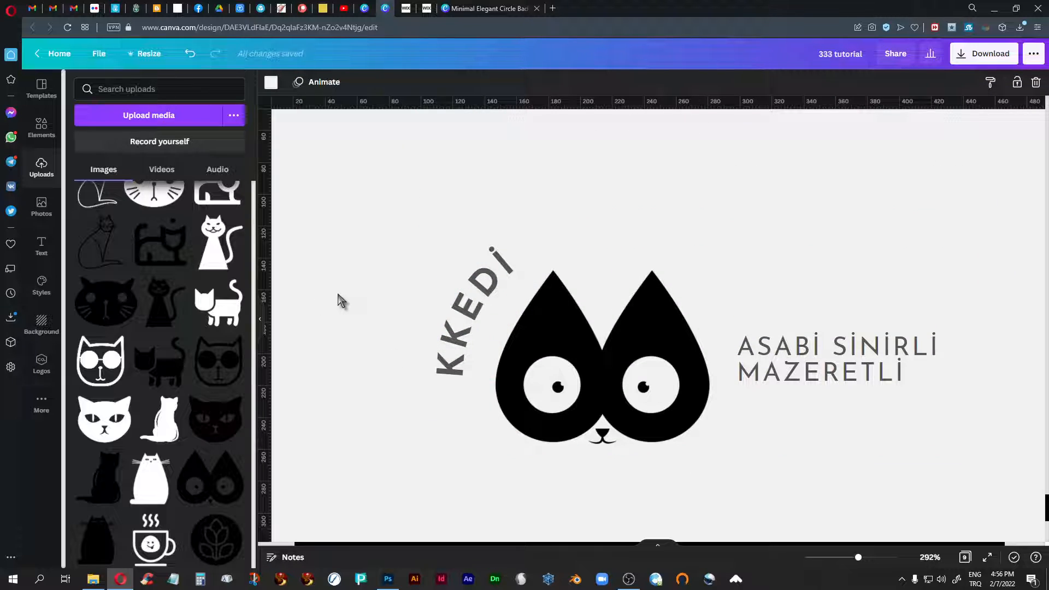
key(ctrl+z)
key(ctrl+z)
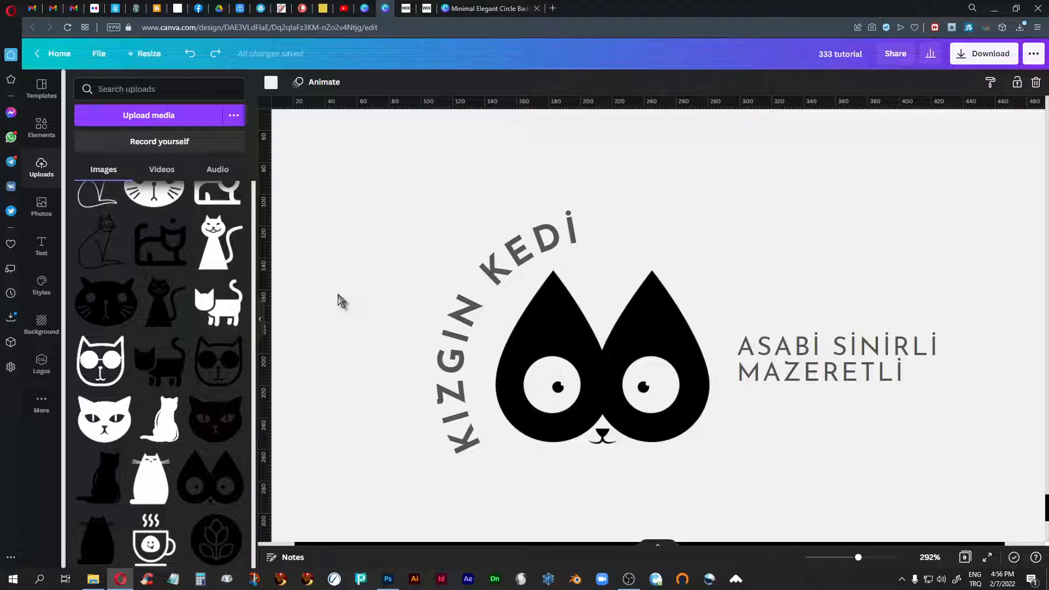
- Turn off uppercase for the curved text and try retyping it in title case as KızgınKedi
click(545, 245)
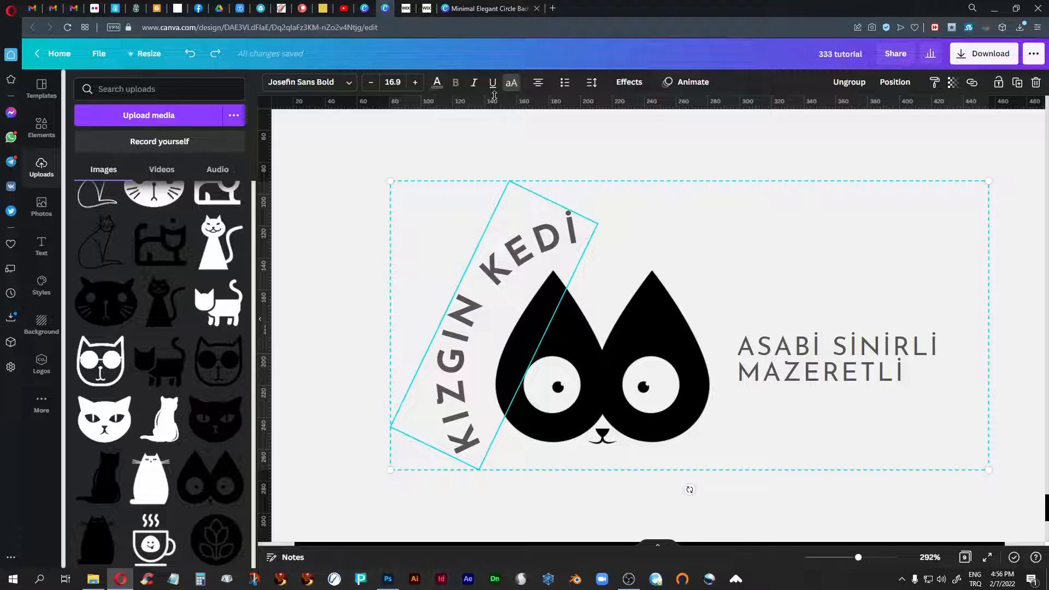
click(516, 87)
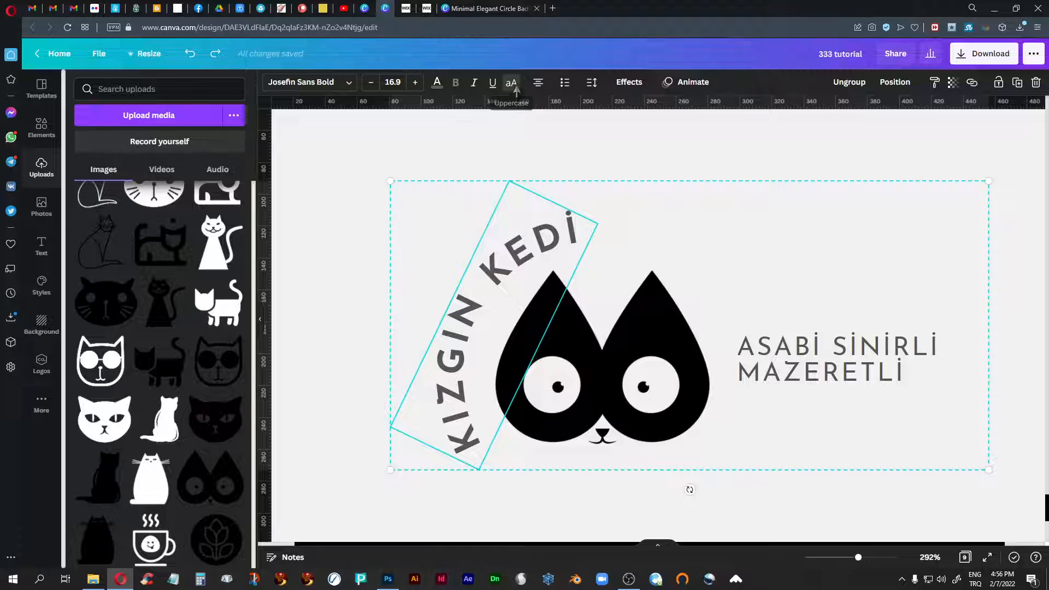
double_click(471, 285)
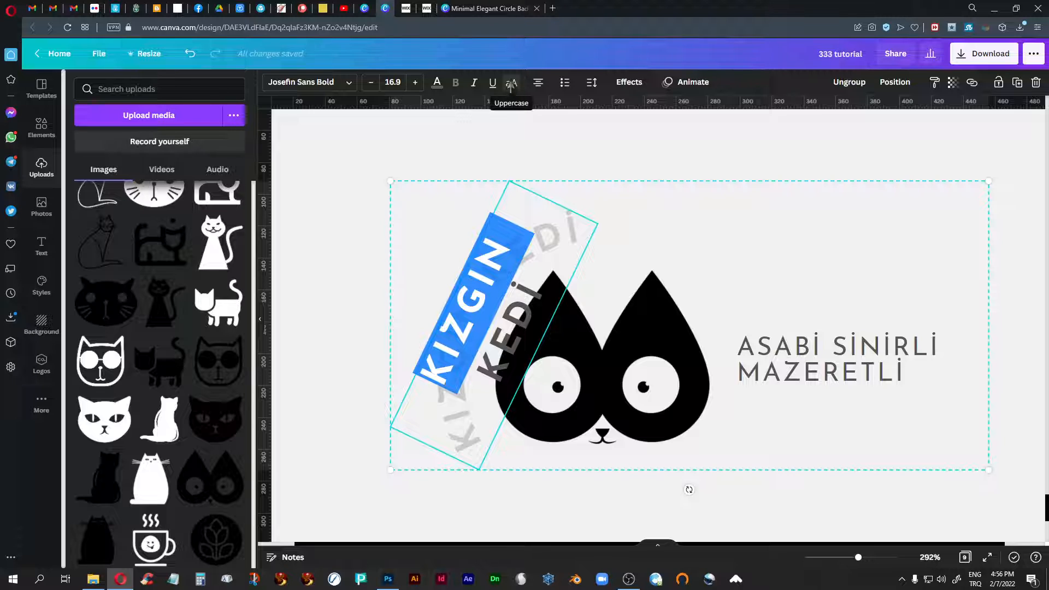
key(BackSpace)
text(Kızgın)
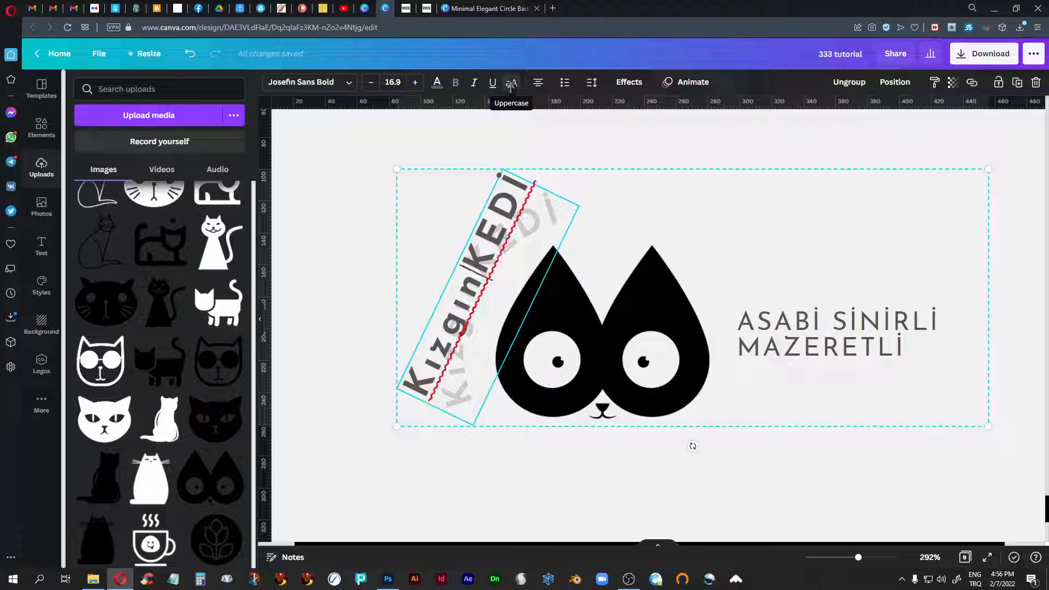
drag(487, 242, 523, 180)
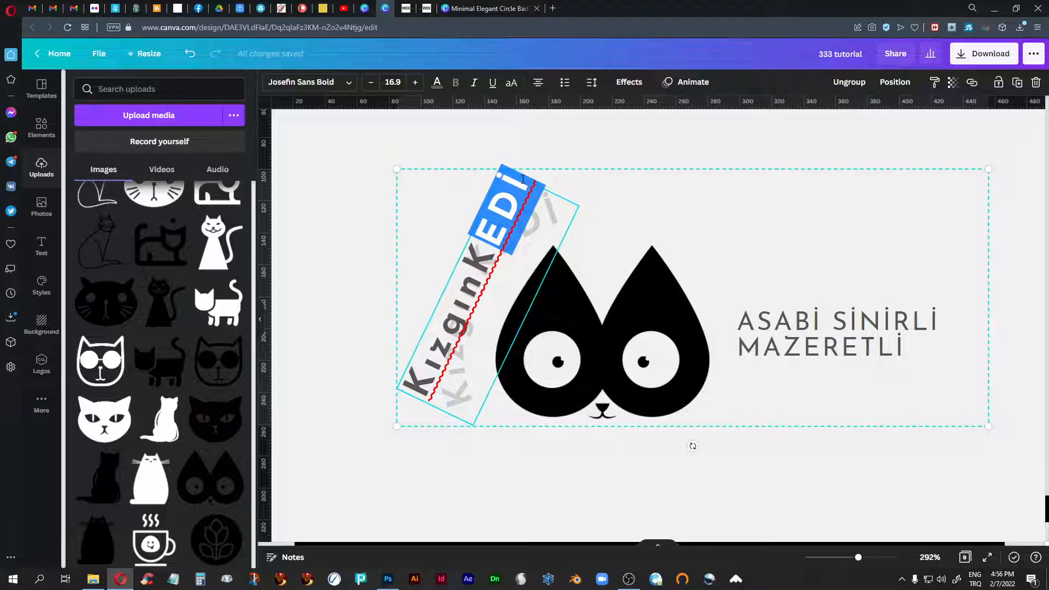
text(edi)
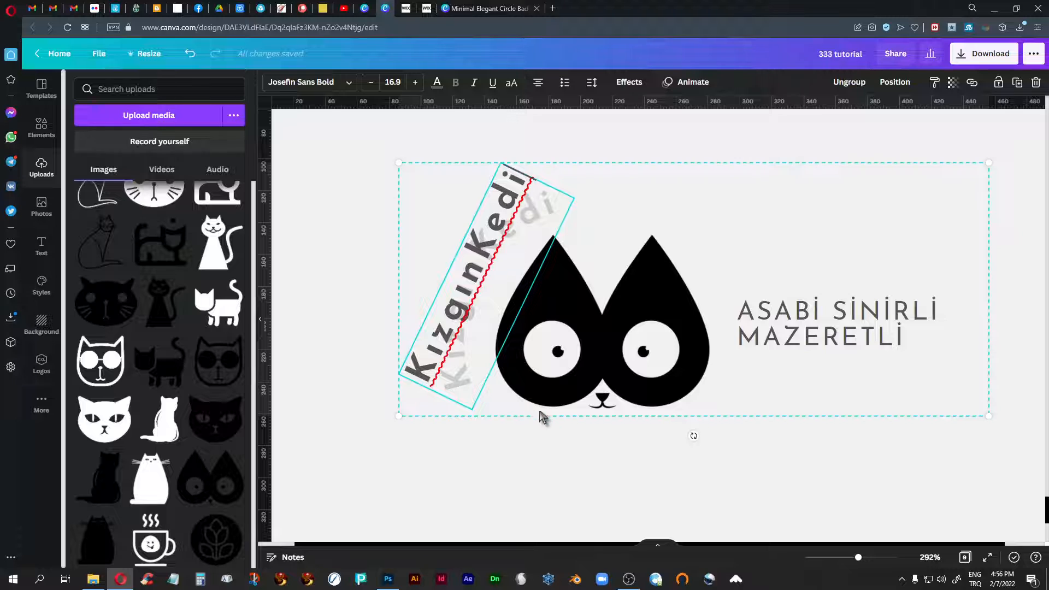
click(578, 479)
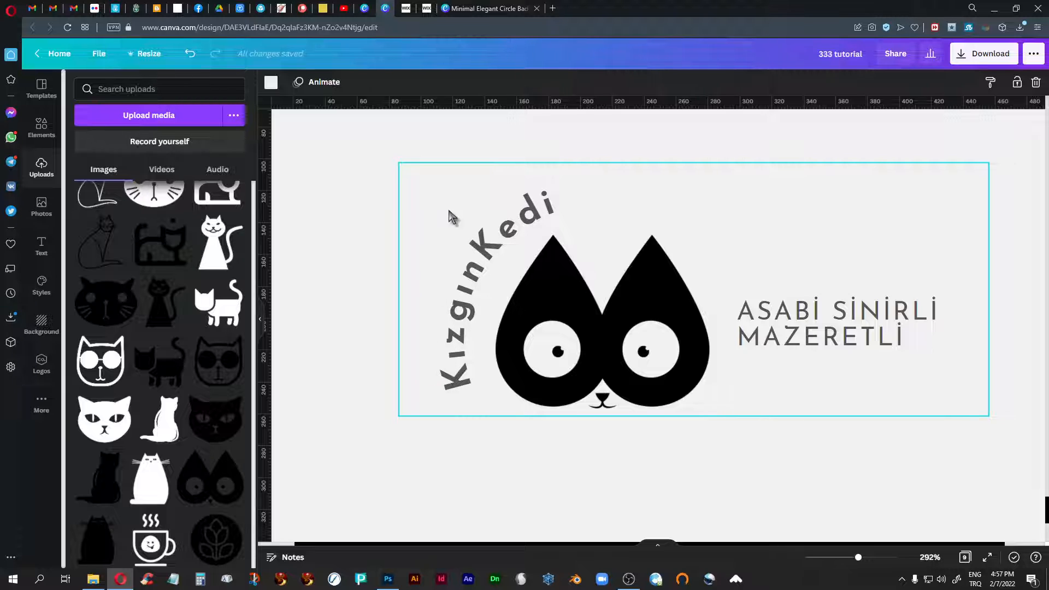
- Undo the title-case retyping of the curved name
key(ctrl+z)
key(ctrl+z)
key(ctrl+z)
key(ctrl+z)
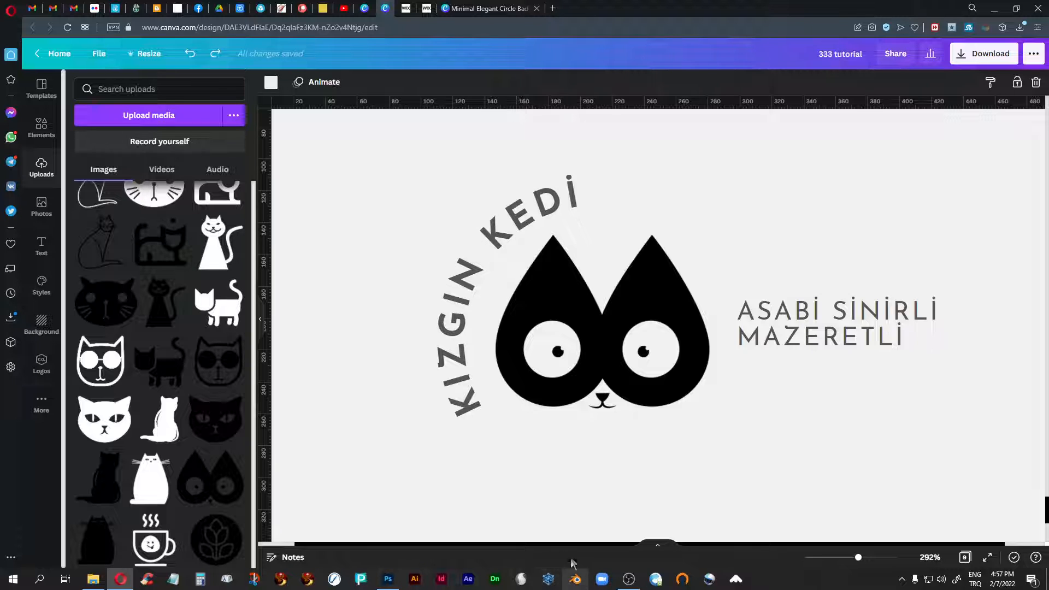
- Review the cat logos beside their original templates on page 8 back through page 4, at 184% zoom
scroll(406, 277, up, 10)
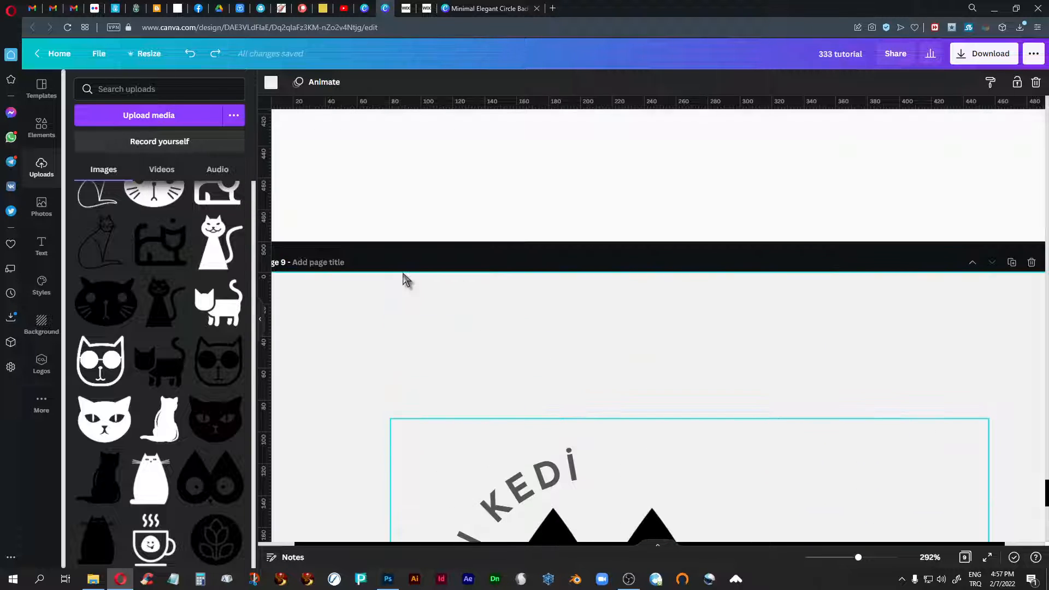
scroll(405, 276, up, 3)
scroll(410, 282, down, 2)
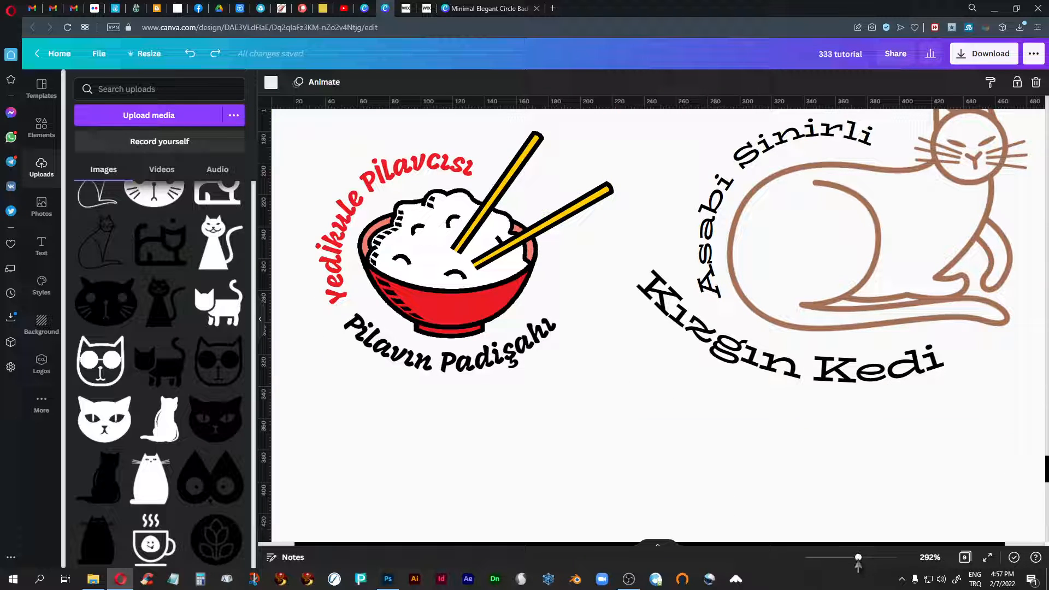
drag(847, 563, 838, 559)
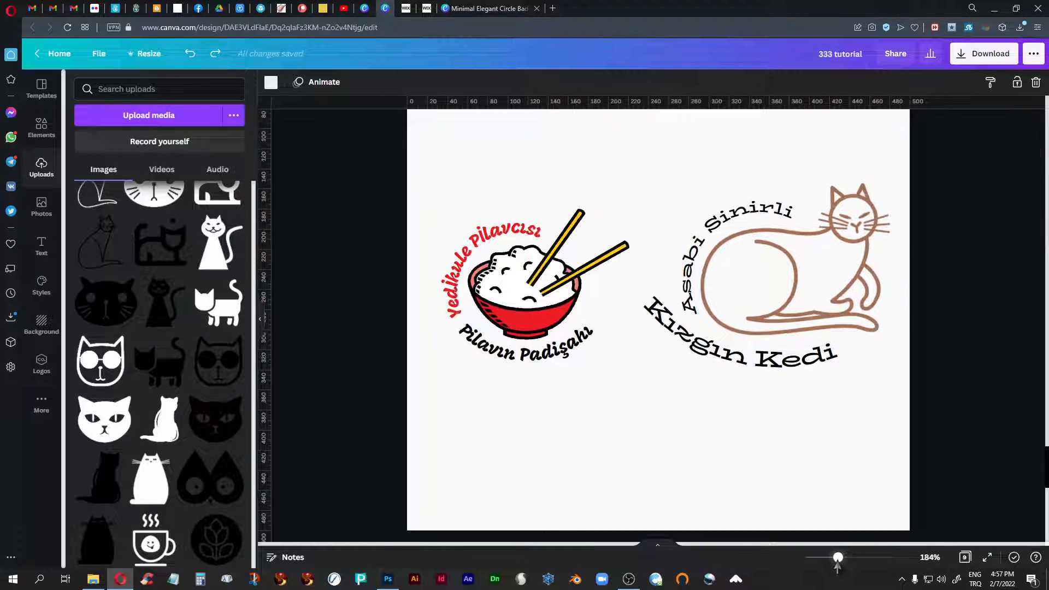
scroll(820, 396, up, 9)
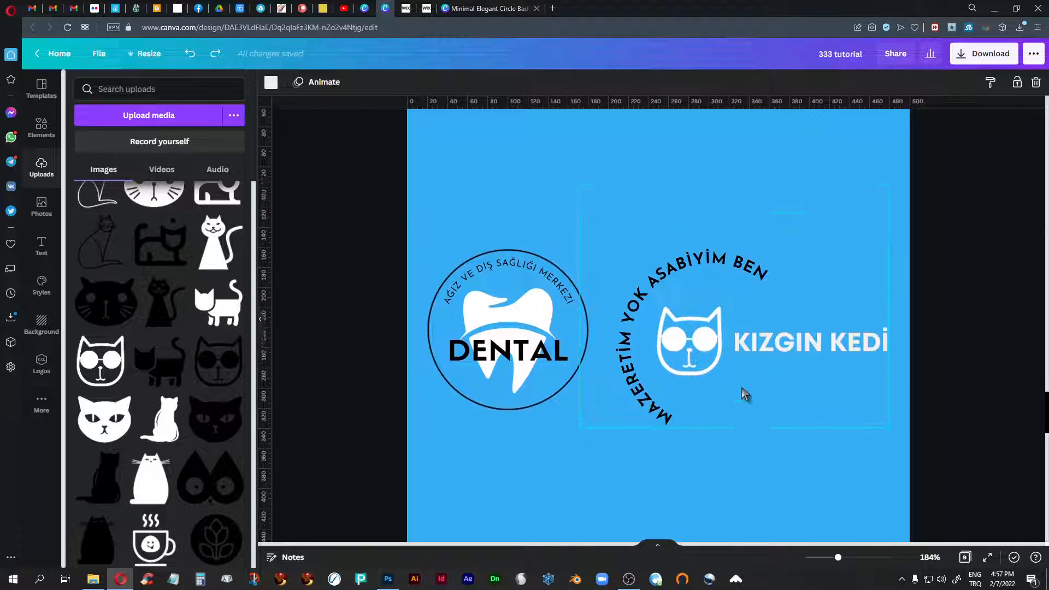
scroll(742, 390, up, 9)
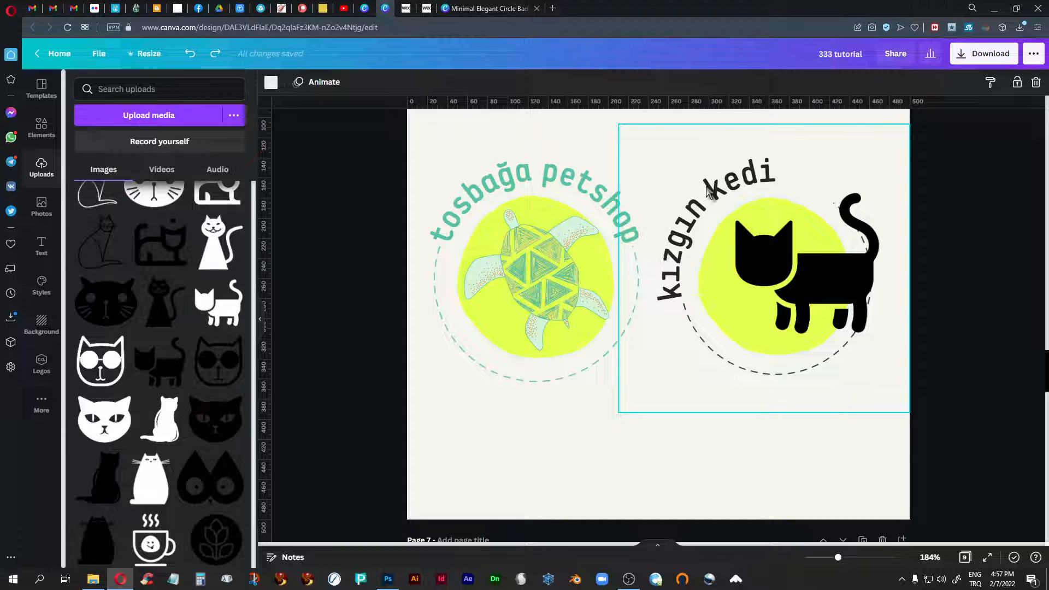
scroll(658, 312, up, 10)
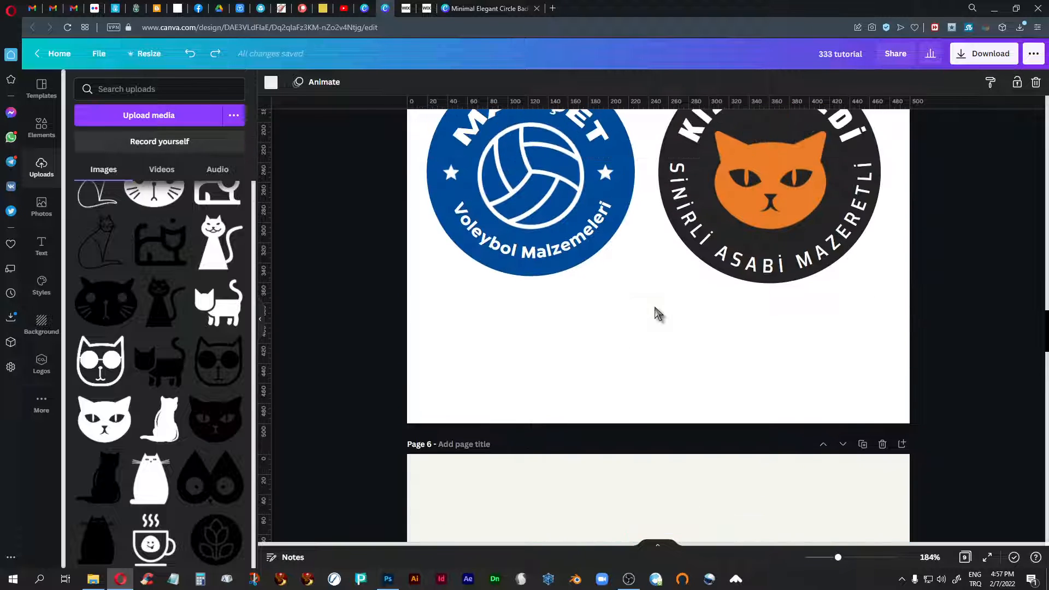
scroll(658, 313, up, 8)
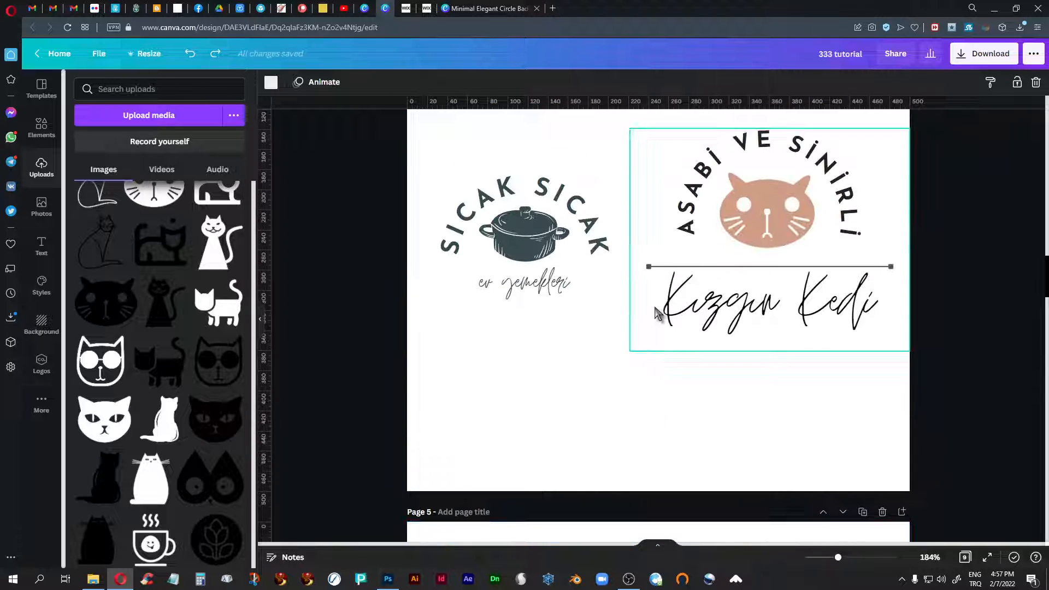
- Try retyping the script word Kızgın in capitals as KIZGIN in the page 4 cat logo
click(757, 365)
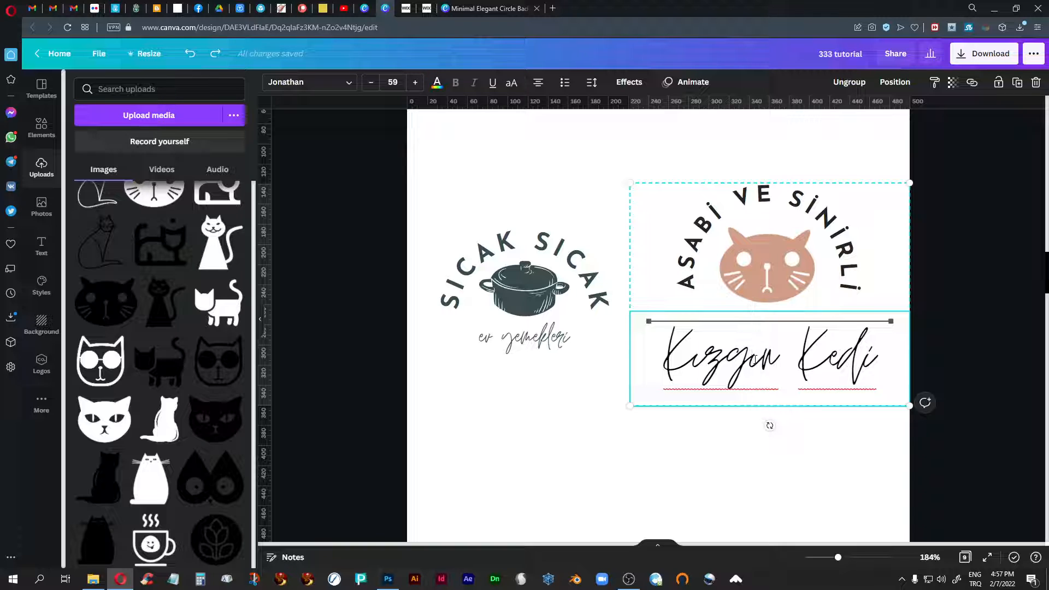
click(753, 360)
drag(694, 358, 784, 357)
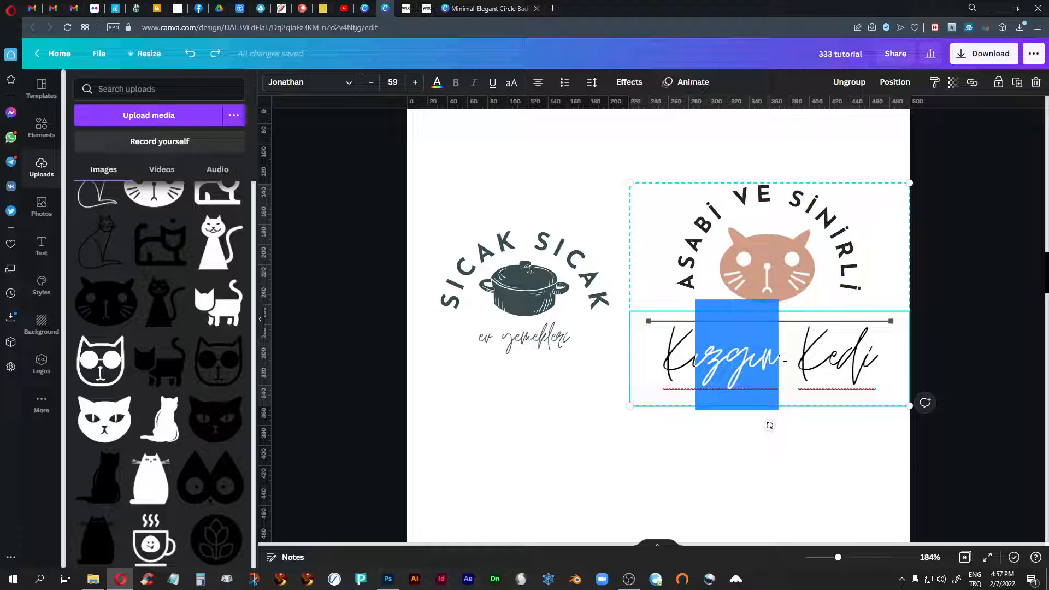
text(IZGI)
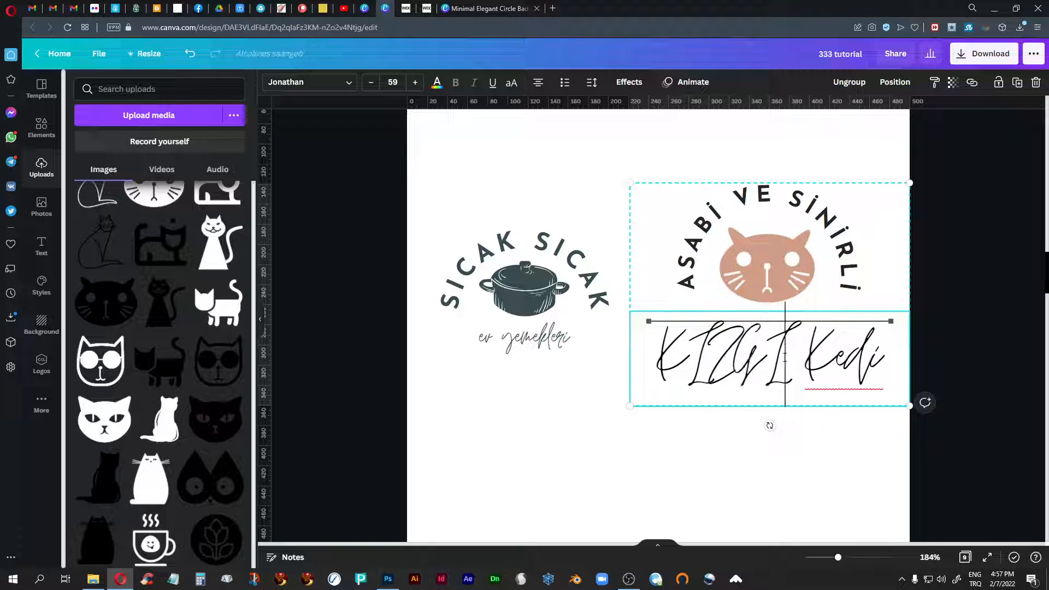
text(N)
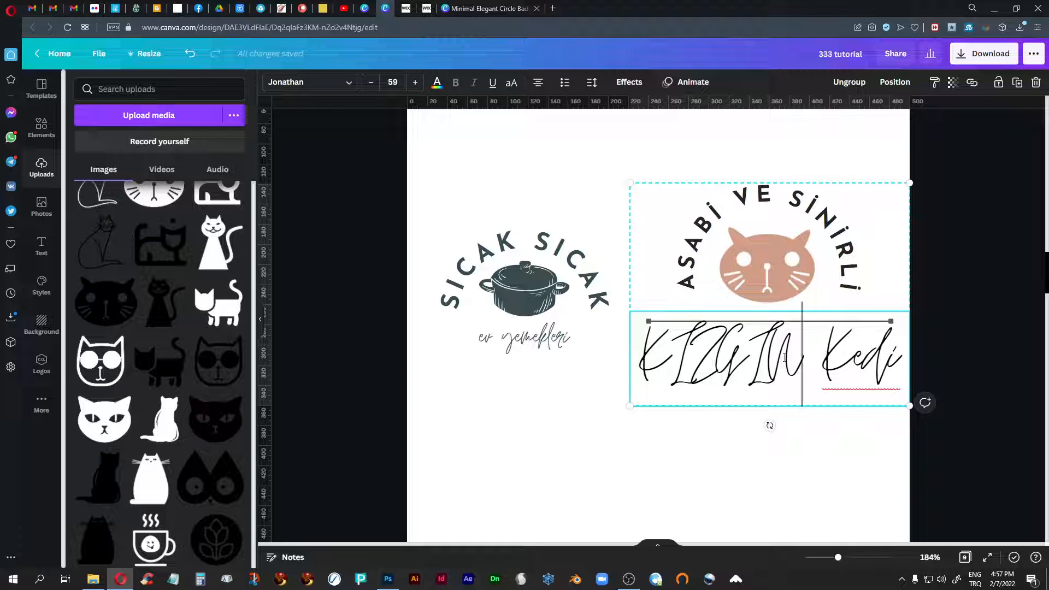
- Undo the all-capitals retyping of the script name on page 4 and deselect the logo
key(ctrl+z)
key(ctrl+z)
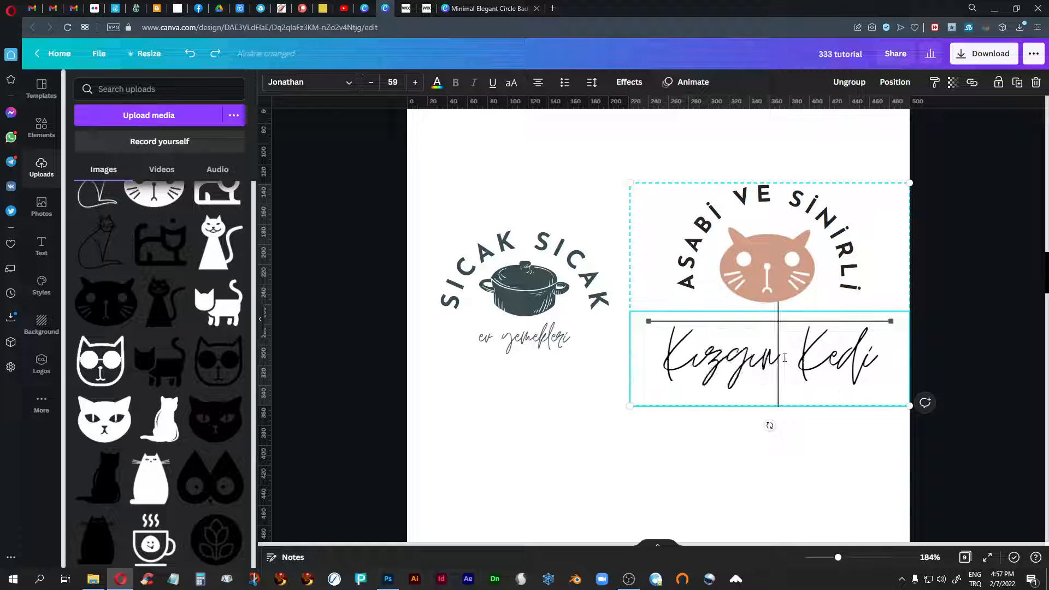
click(743, 425)
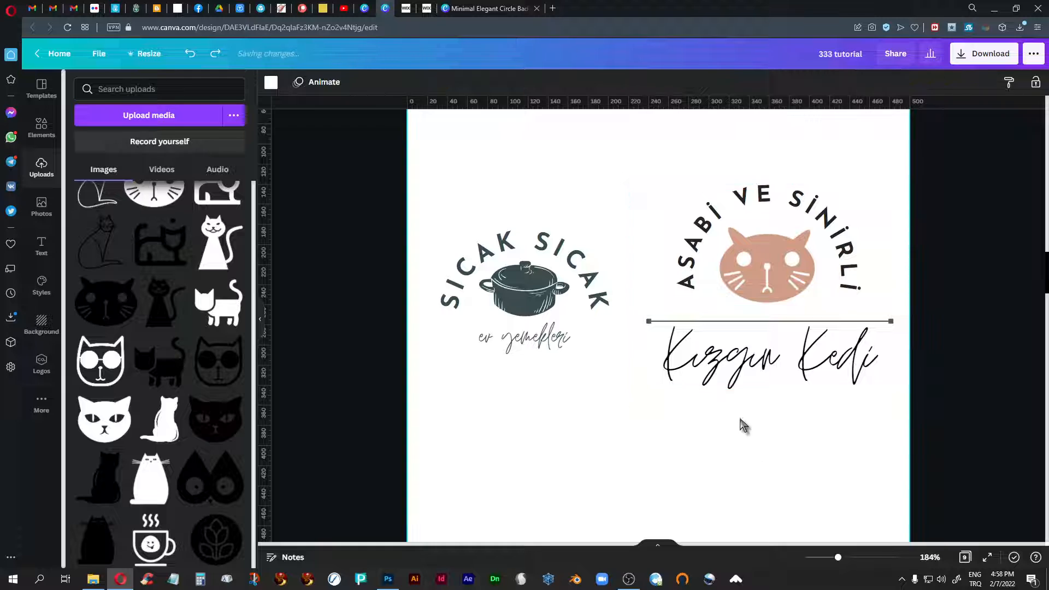
- Try retyping the script word Asabi in capitals as ASABİ in the page 3 cat logo
scroll(691, 452, up, 9)
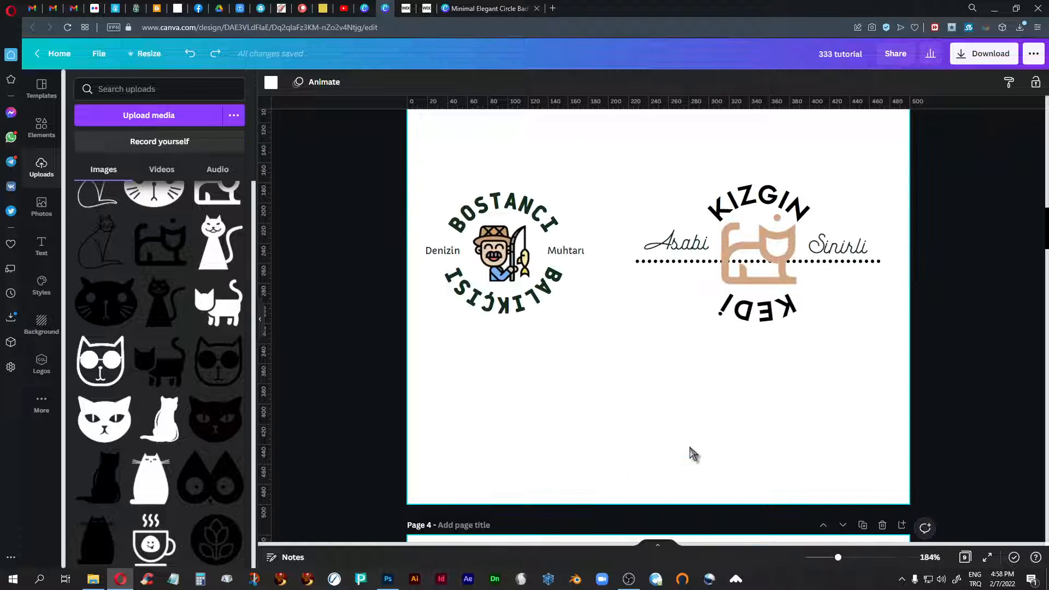
scroll(690, 448, up, 2)
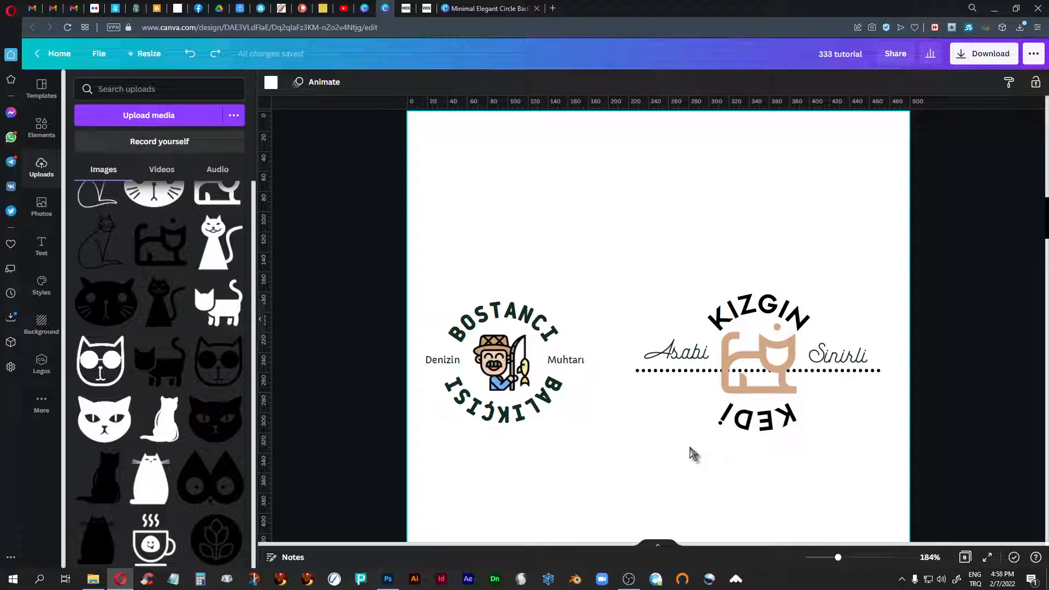
click(678, 355)
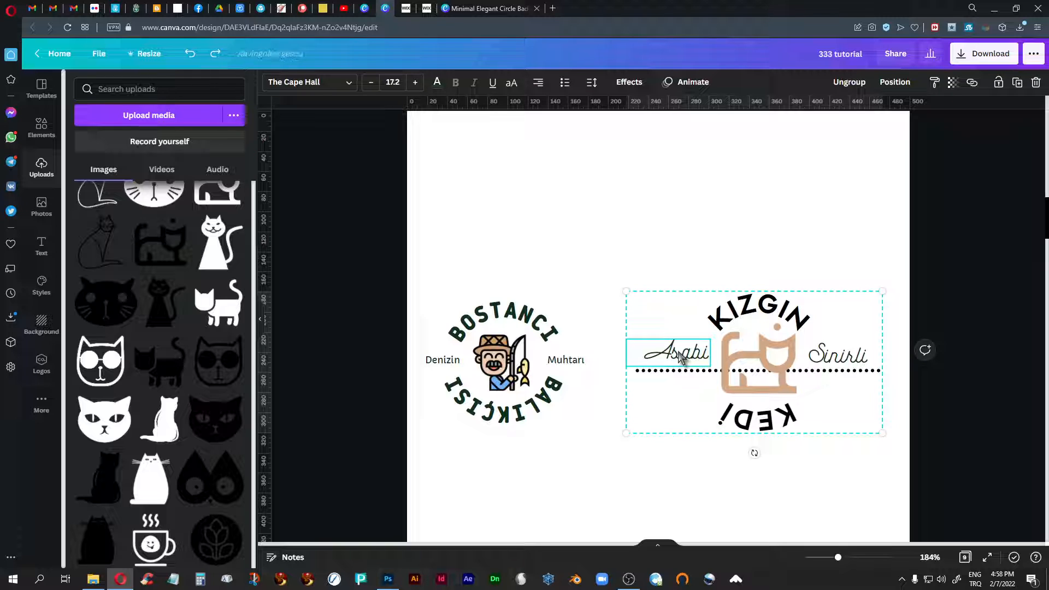
double_click(680, 354)
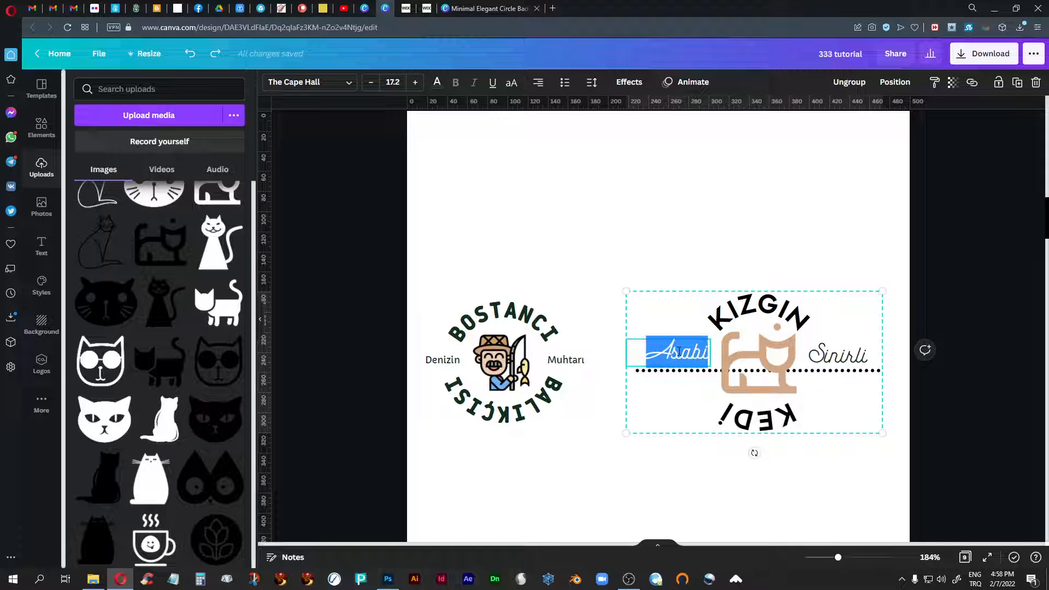
text(ASABİ)
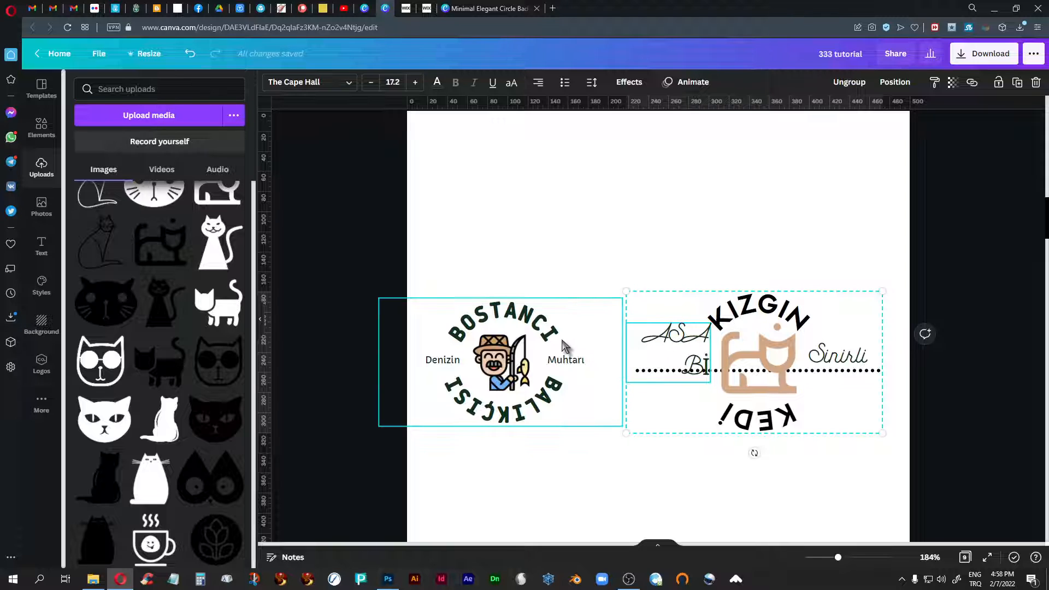
- Undo the all-capitals retyping of Asabi on page 3 and deselect the logo
key(ctrl+z)
key(ctrl+z)
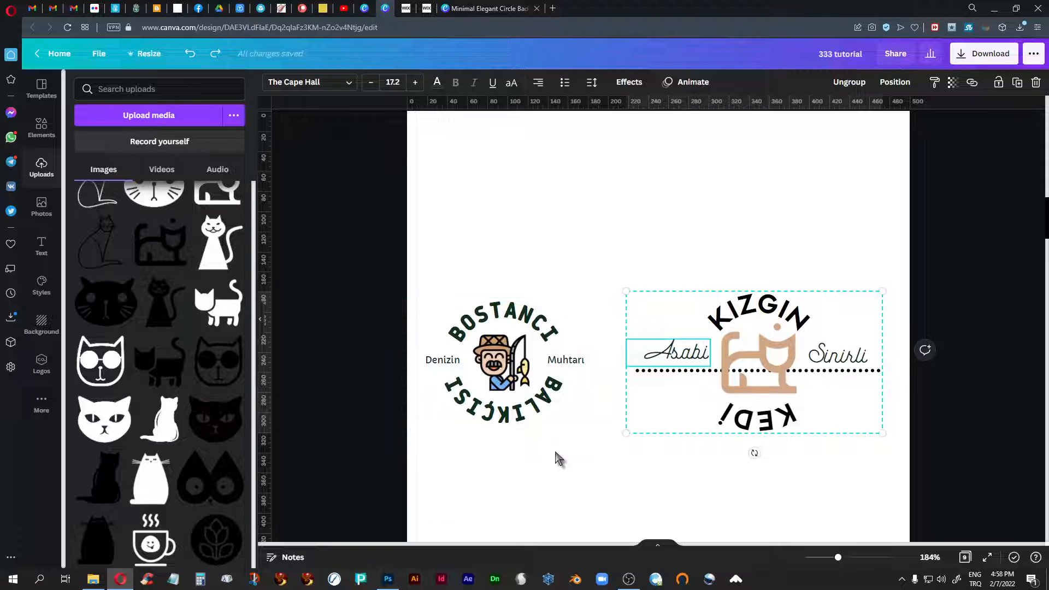
click(699, 487)
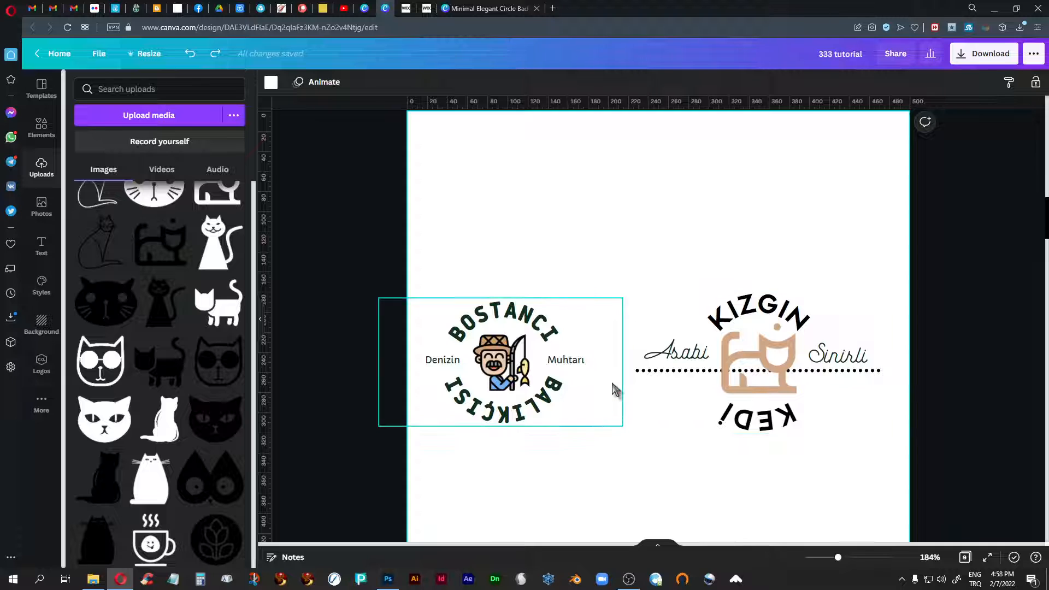
- Look over the cat logos and their lettering on pages 2 and 1
scroll(616, 391, up, 5)
scroll(615, 389, up, 4)
scroll(614, 389, up, 7)
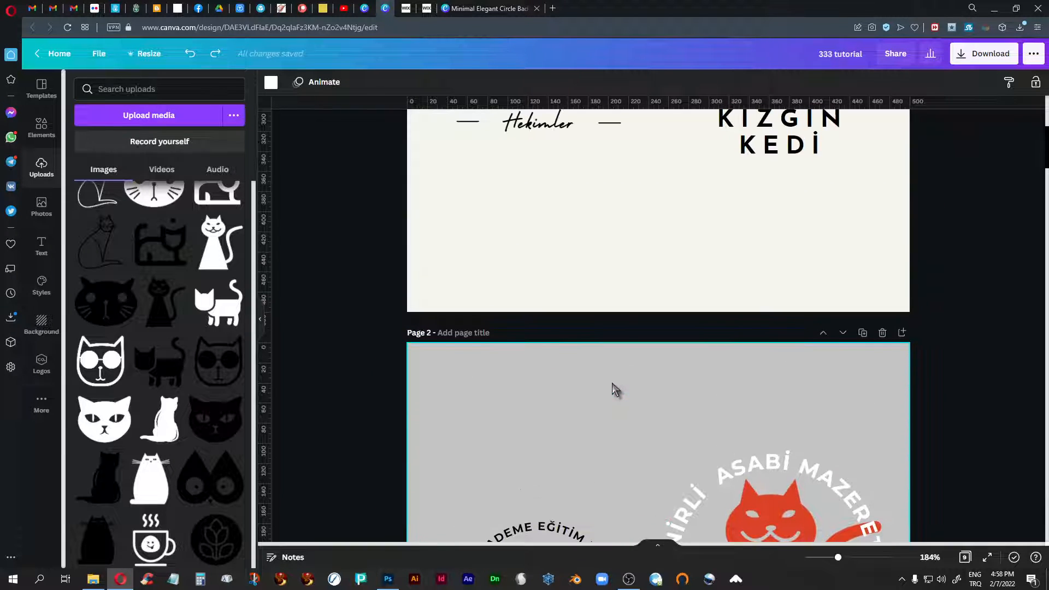
scroll(616, 388, down, 1)
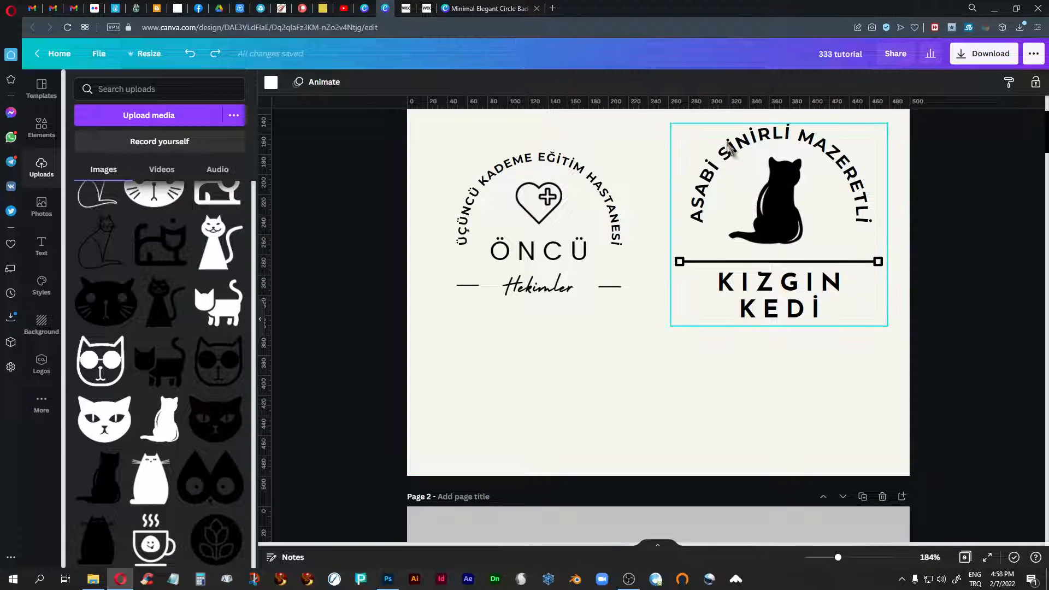
- Look over the logos from page 1 through page 9, comparing the lettering of the cat logos on pages 8 and 9
scroll(583, 349, down, 15)
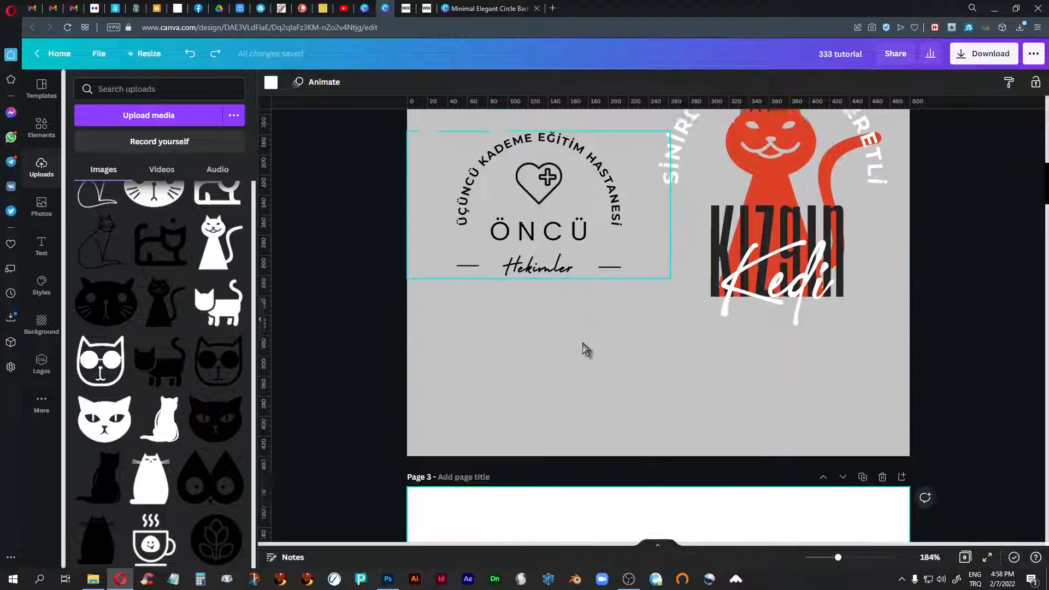
scroll(586, 349, down, 15)
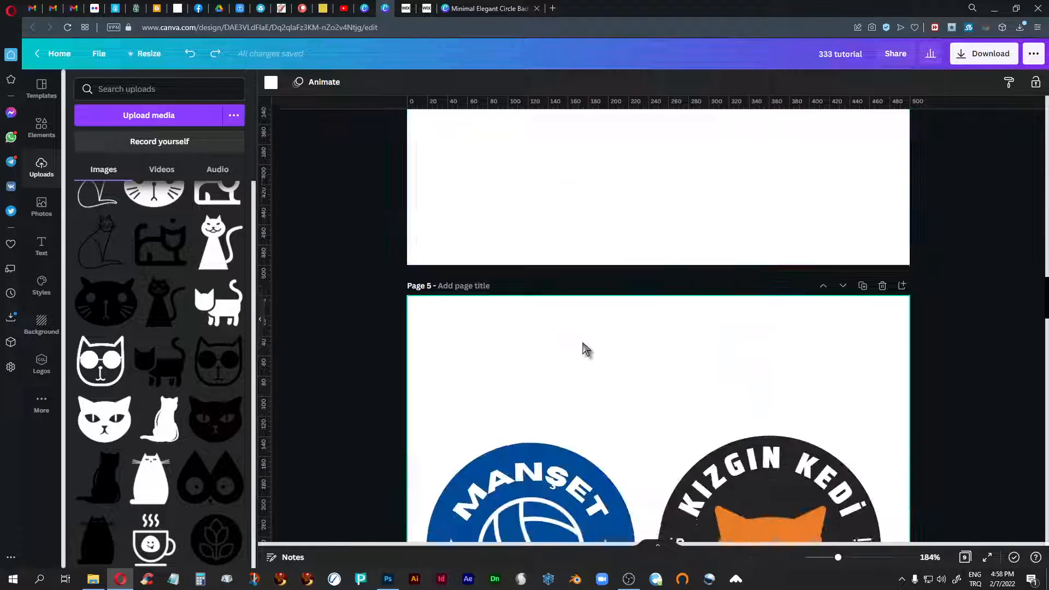
scroll(586, 349, down, 15)
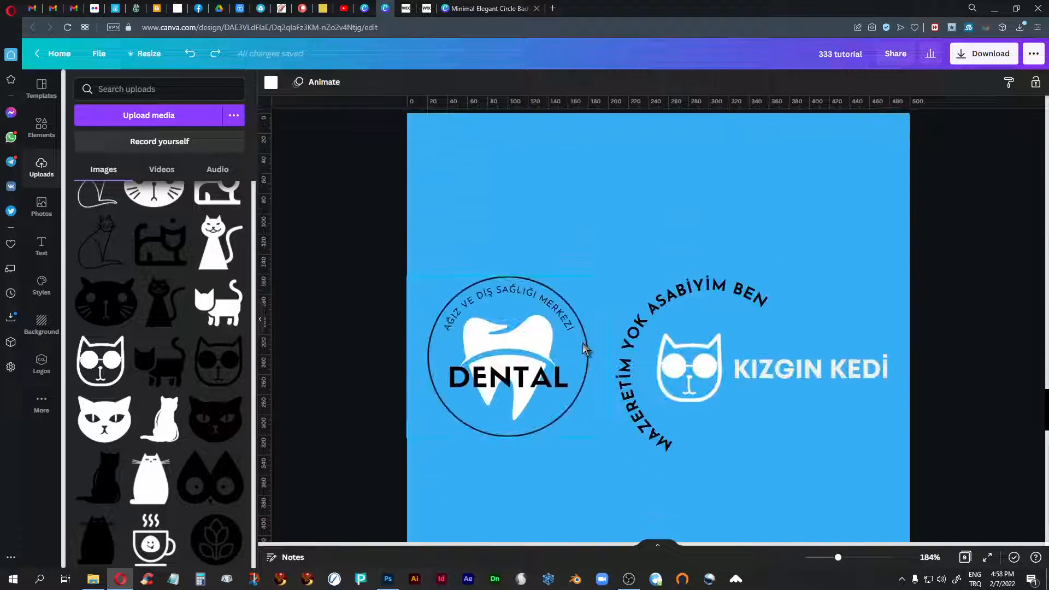
scroll(586, 349, down, 15)
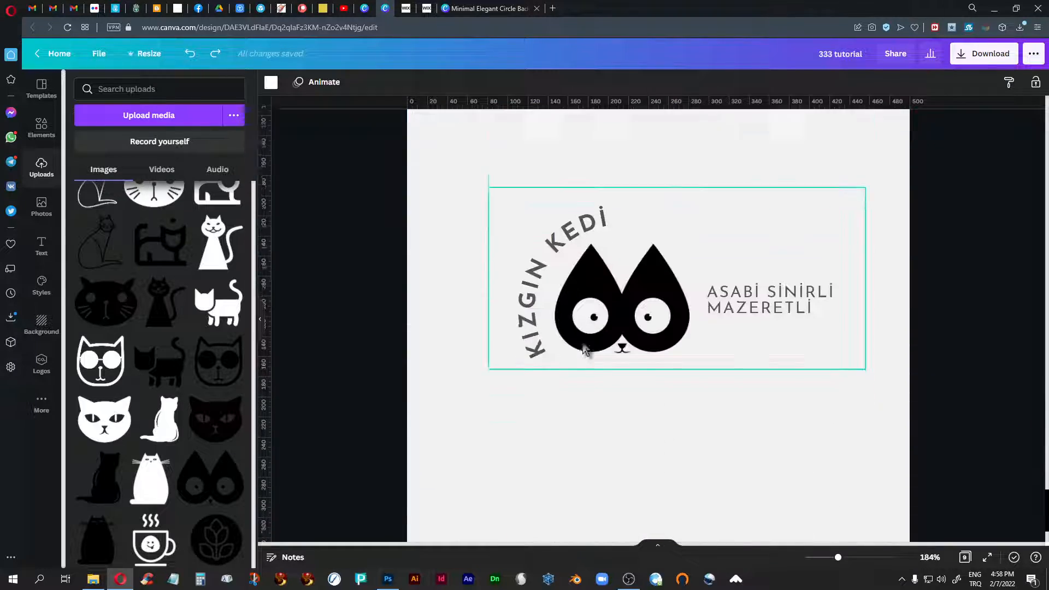
scroll(586, 349, up, 3)
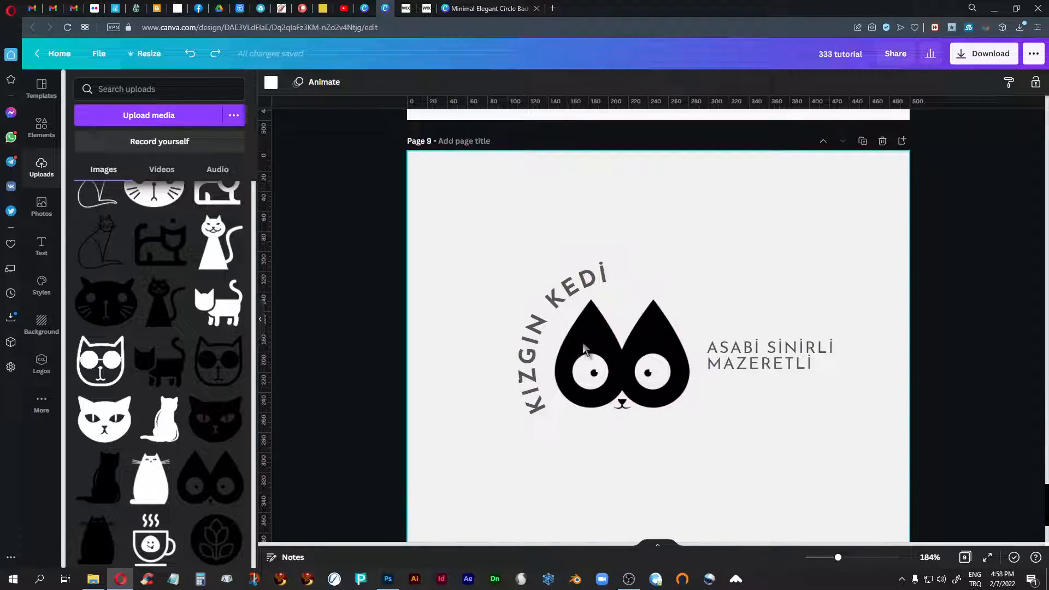
click(569, 291)
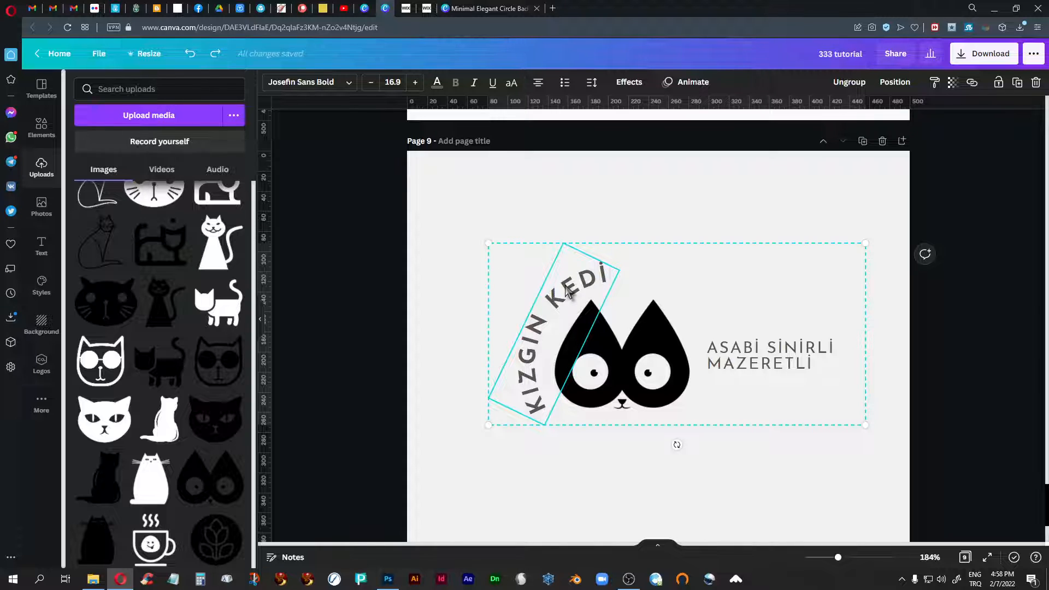
click(787, 463)
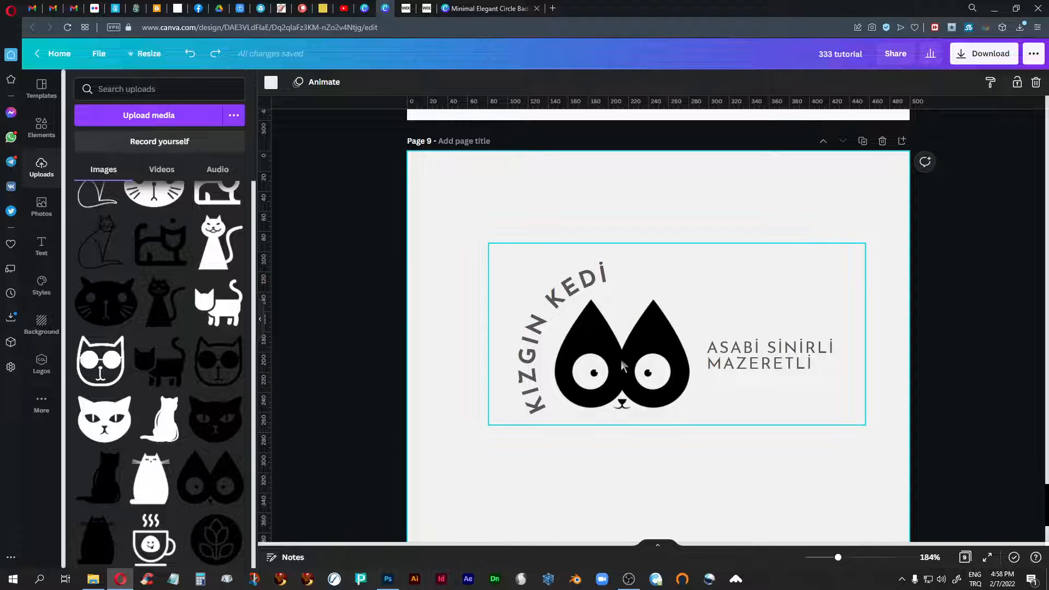
scroll(770, 453, up, 4)
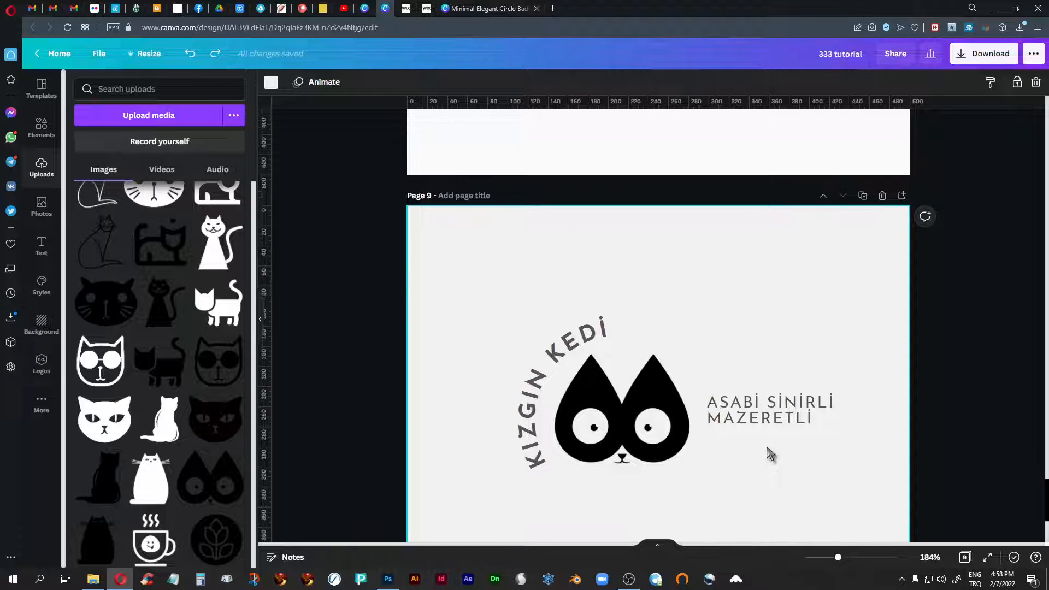
scroll(769, 454, up, 15)
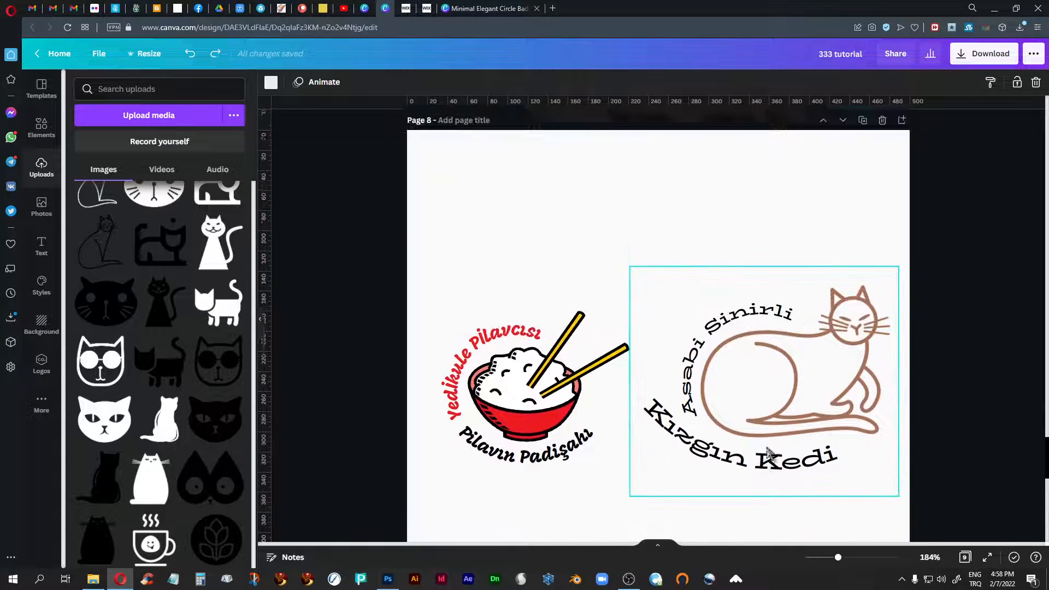
scroll(769, 453, down, 15)
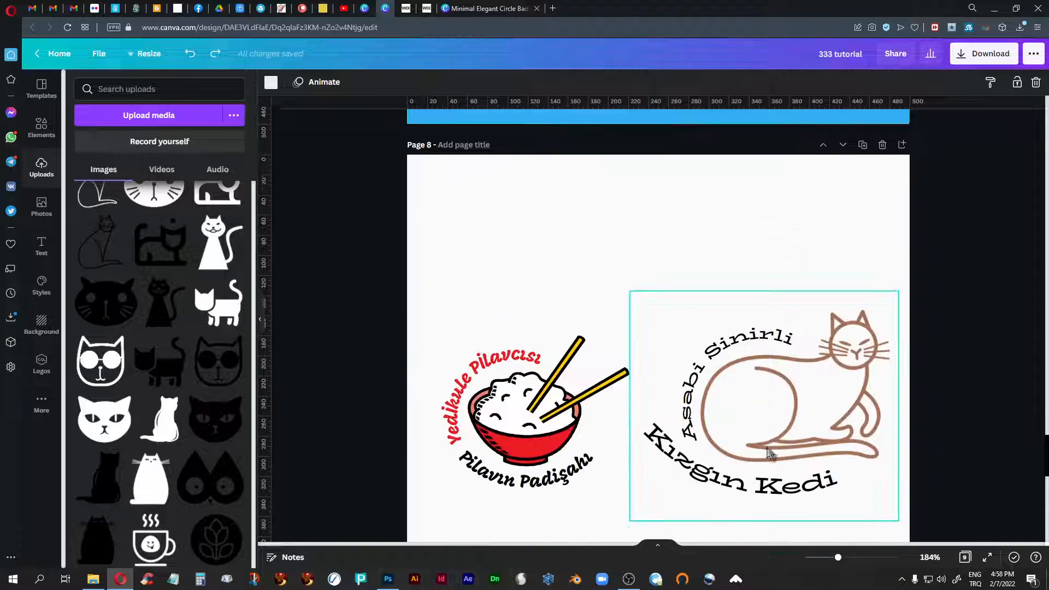
scroll(770, 453, down, 4)
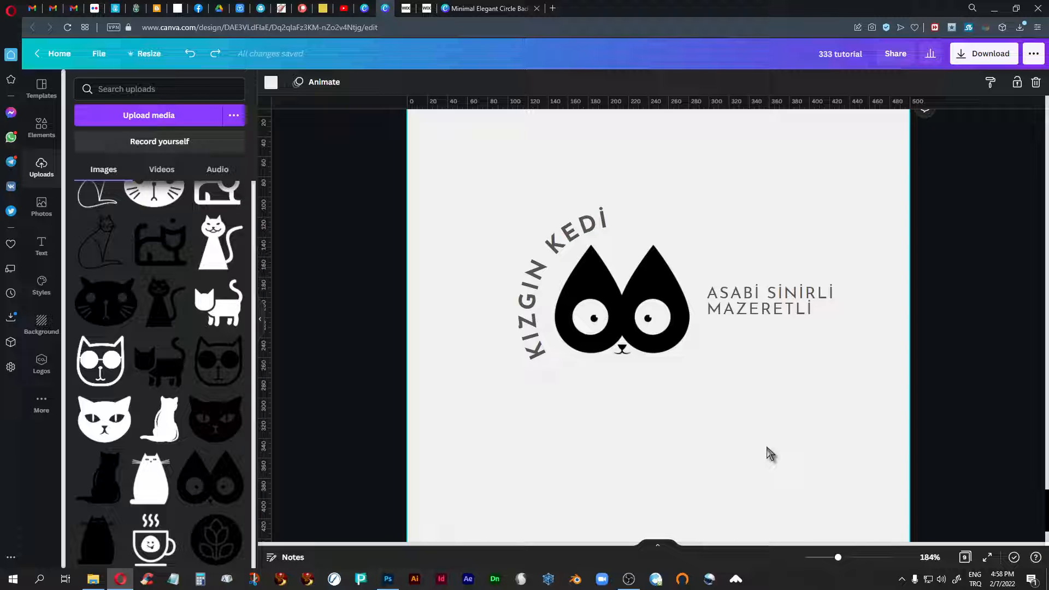
- Browse the ready-made font combinations for text styles that could suit a logo
click(42, 286)
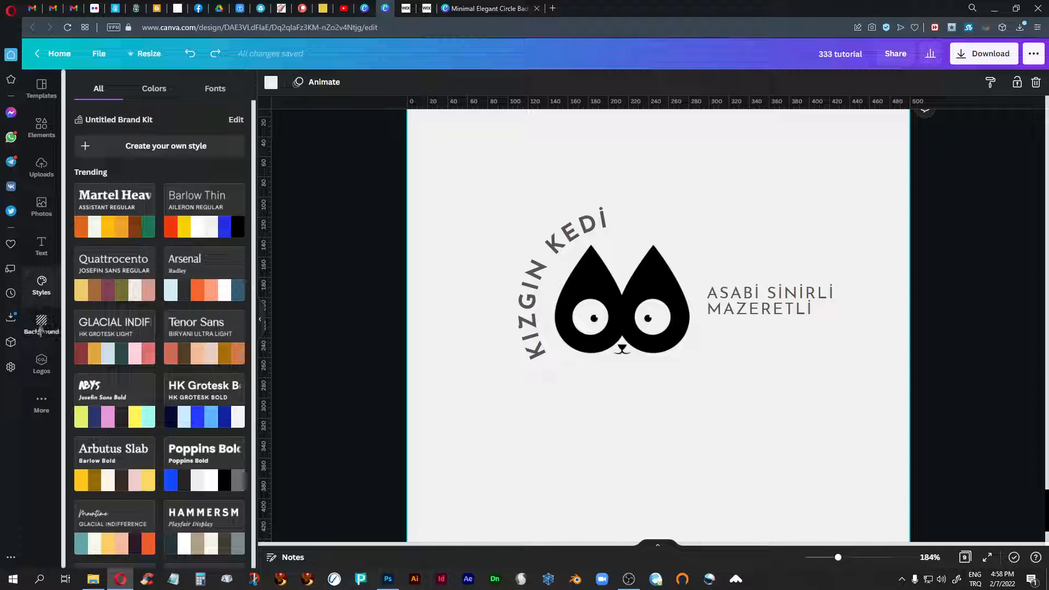
click(42, 246)
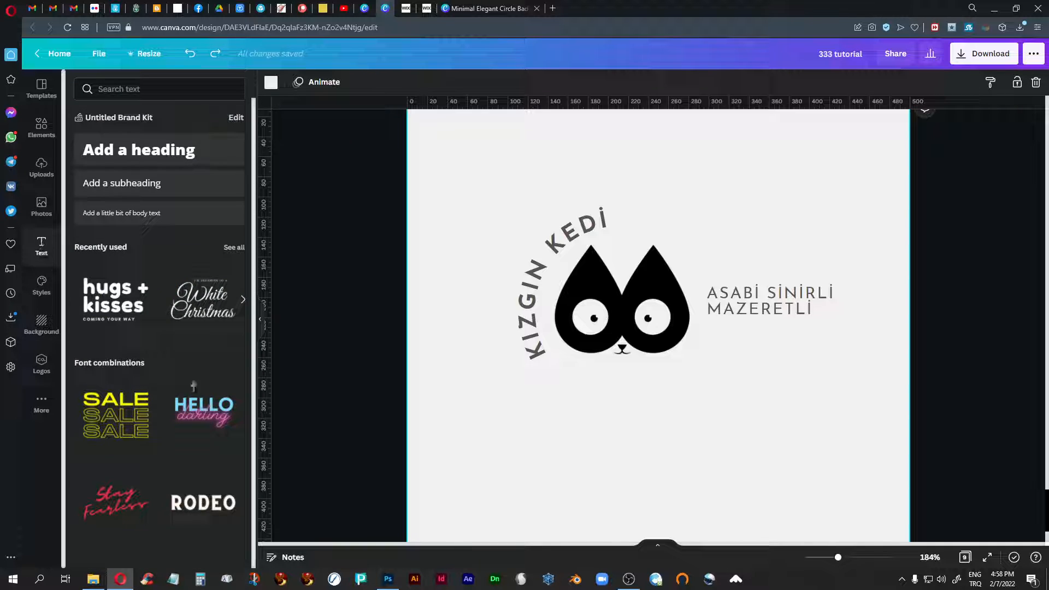
scroll(182, 346, down, 9)
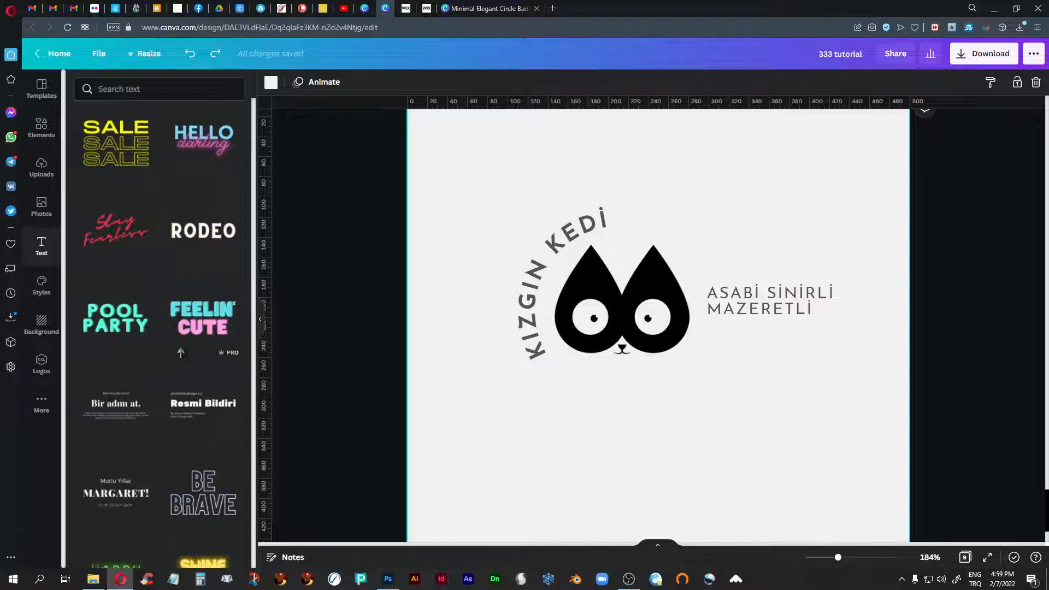
scroll(181, 350, down, 3)
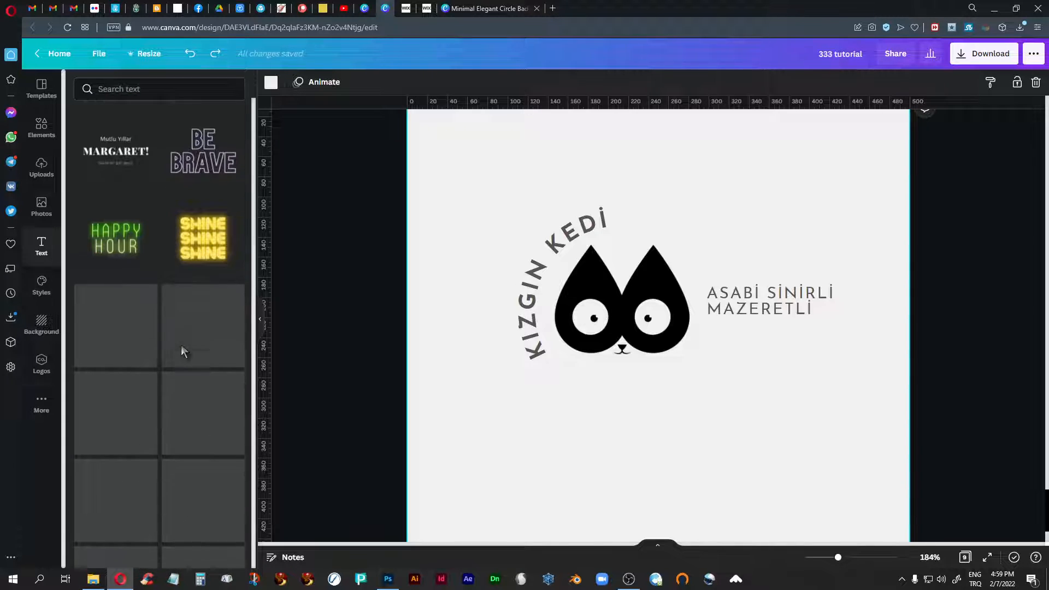
scroll(181, 350, down, 3)
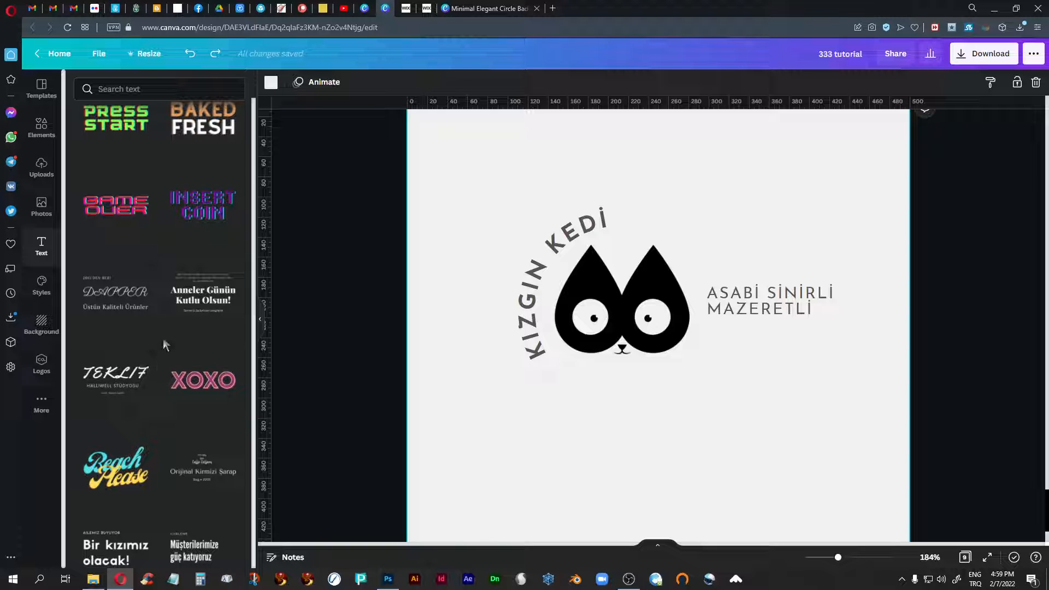
scroll(164, 343, down, 2)
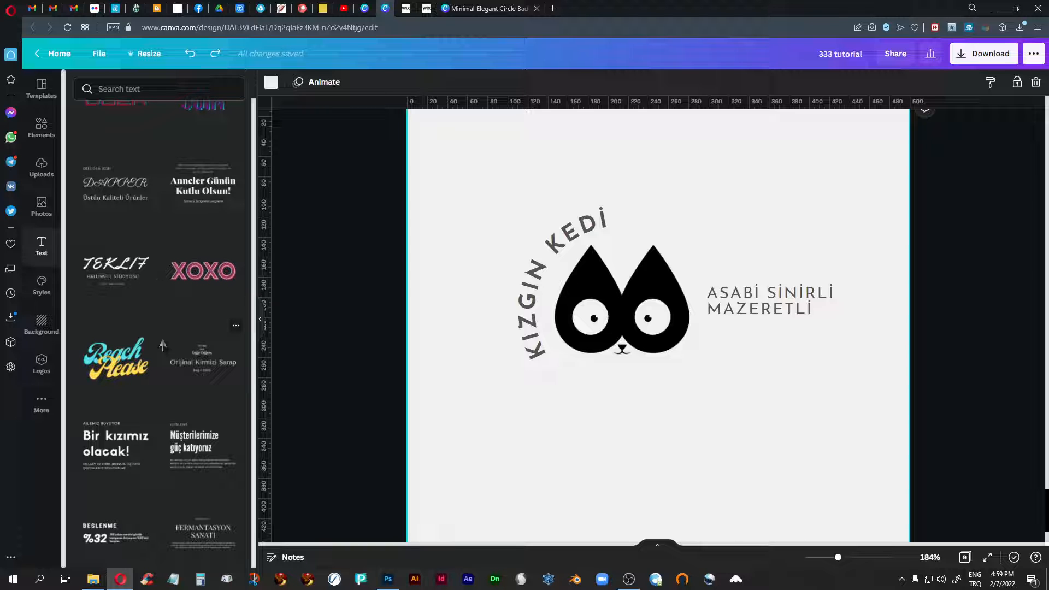
scroll(163, 346, down, 6)
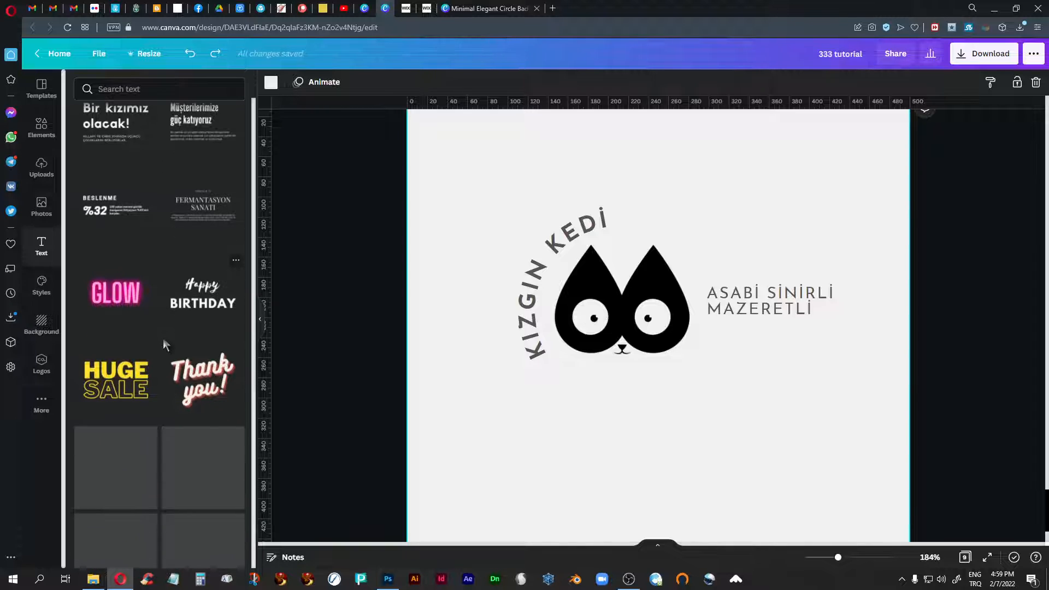
scroll(163, 344, down, 6)
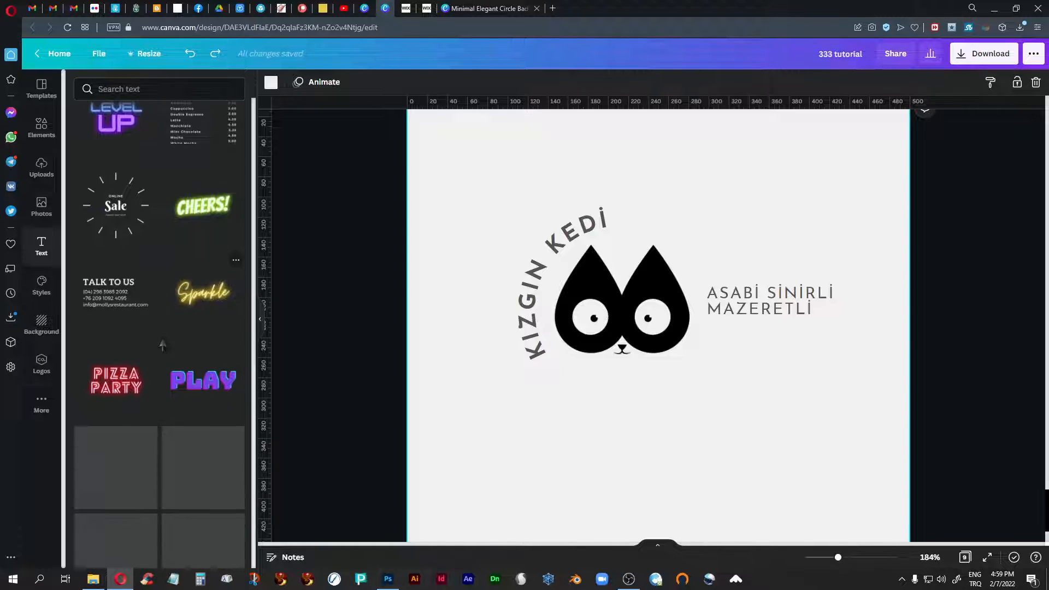
scroll(163, 344, down, 3)
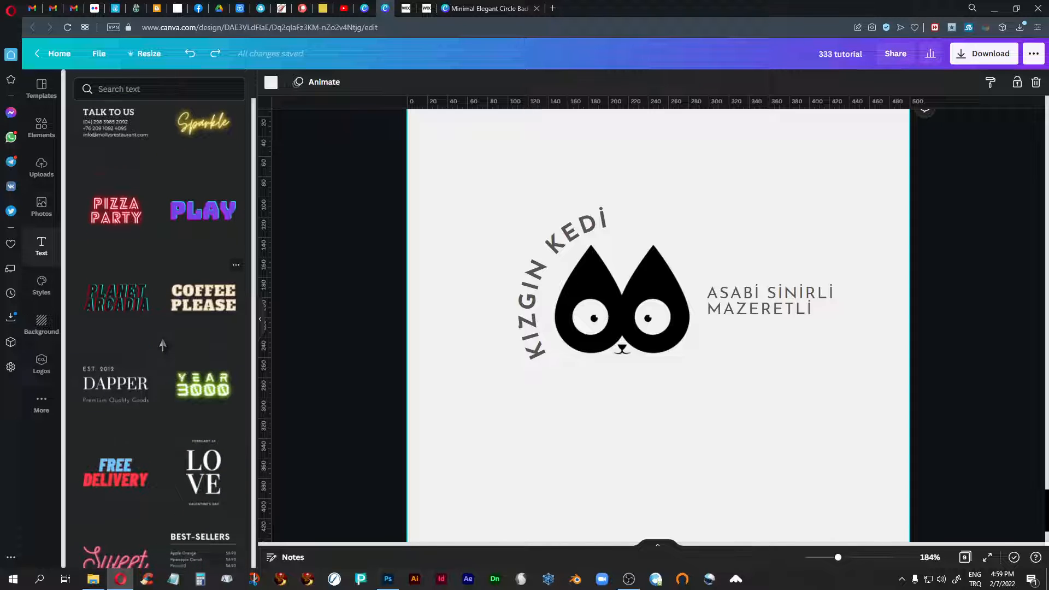
scroll(163, 345, down, 7)
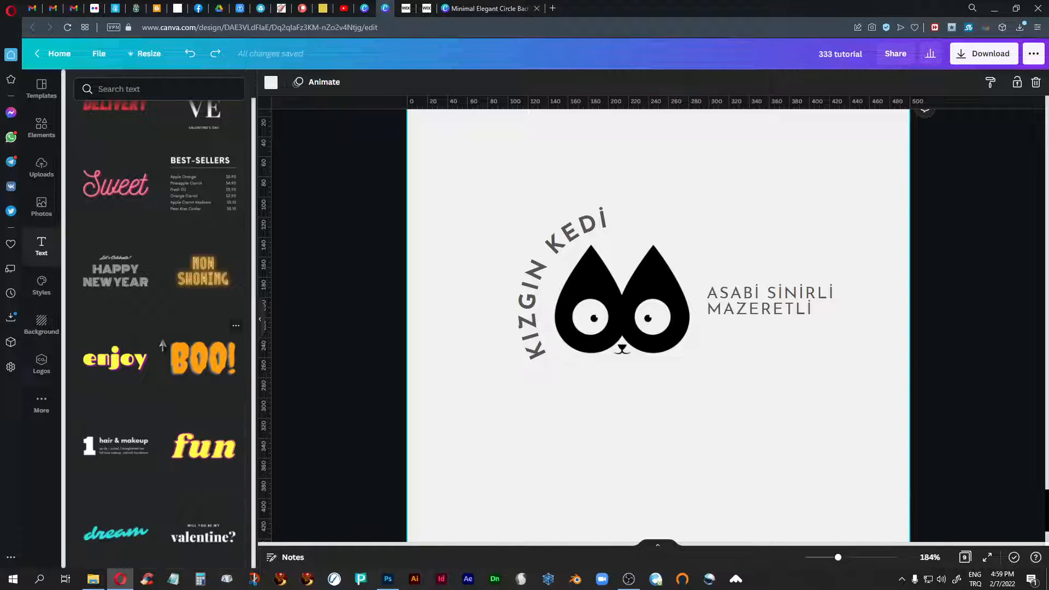
scroll(162, 344, down, 8)
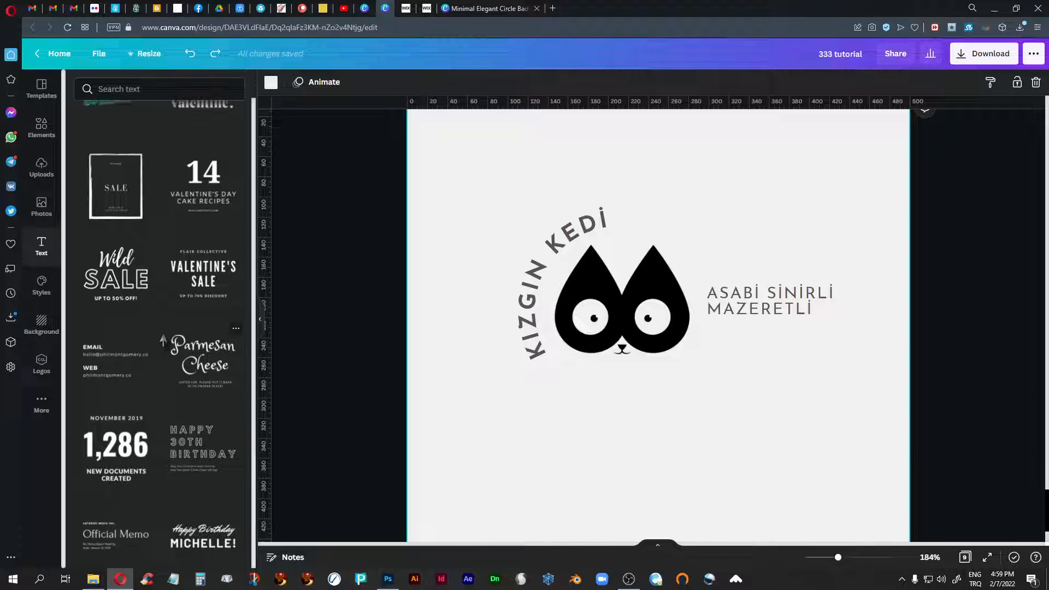
scroll(163, 340, up, 1)
scroll(163, 341, down, 4)
scroll(163, 341, down, 6)
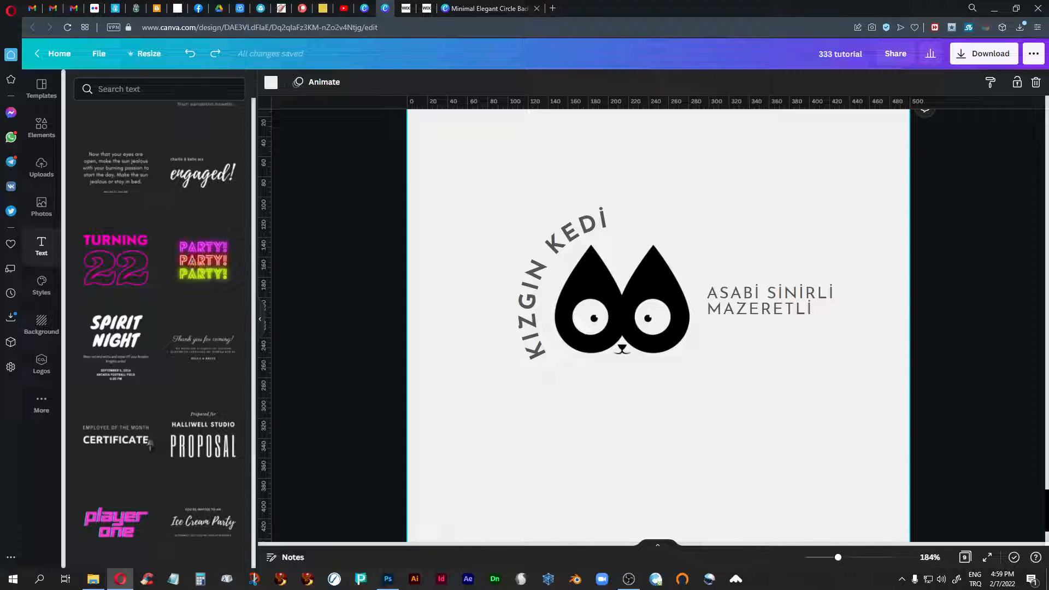
scroll(170, 417, down, 2)
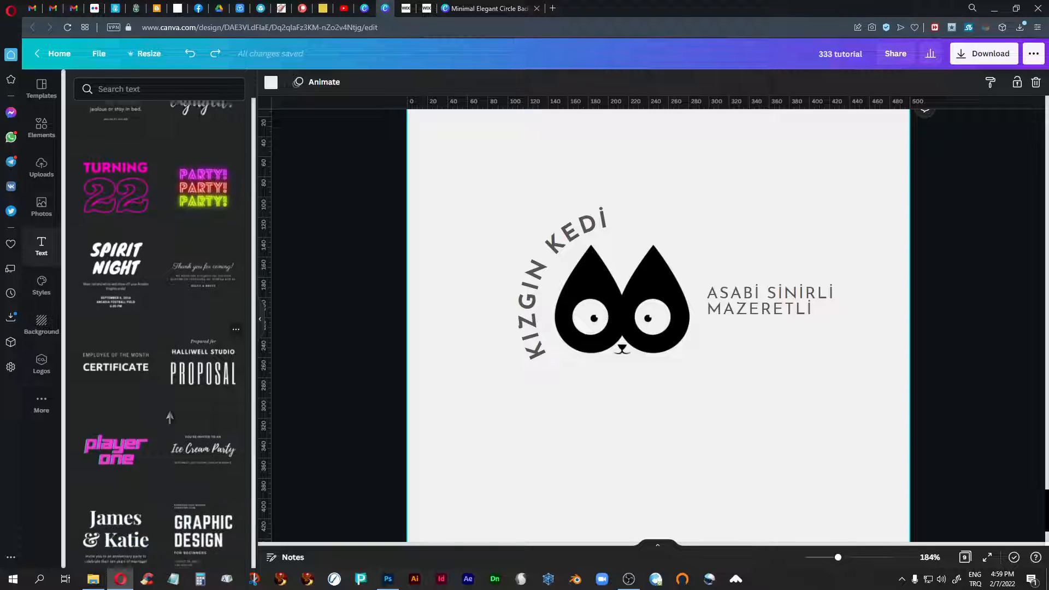
scroll(143, 430, down, 8)
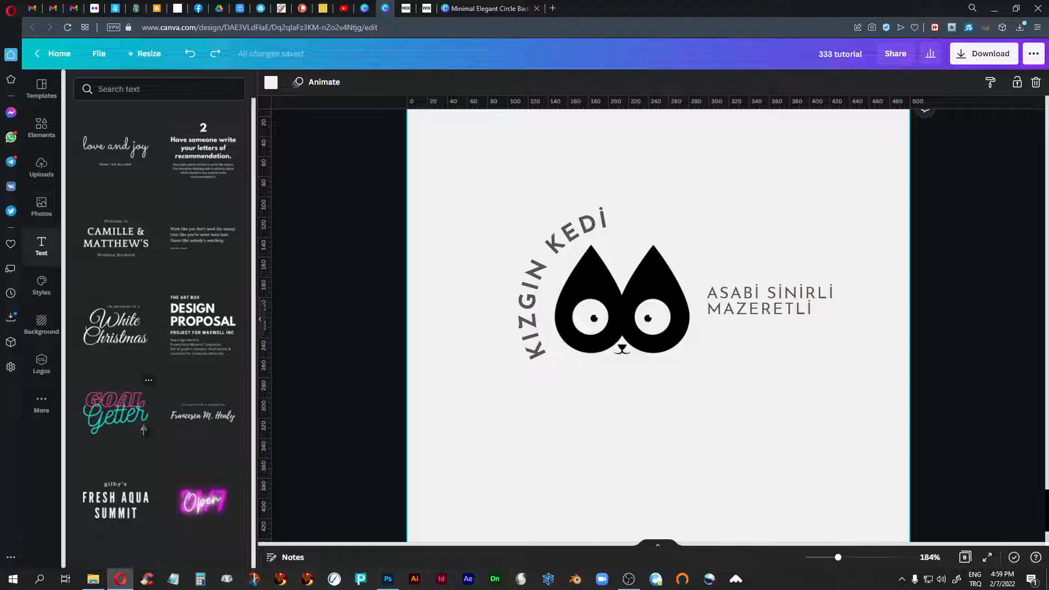
scroll(144, 431, down, 2)
scroll(143, 430, up, 7)
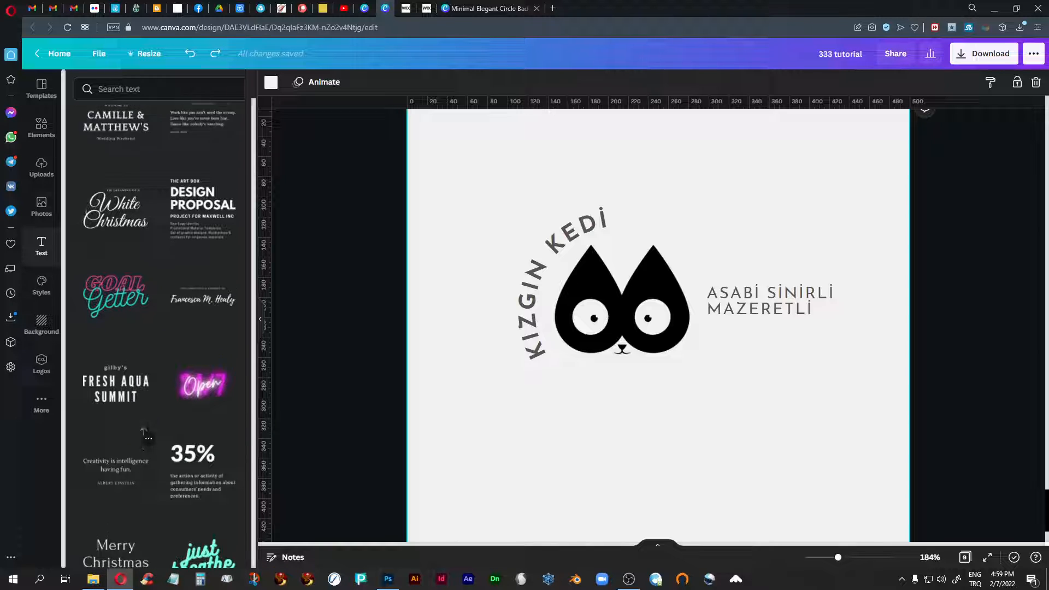
scroll(144, 425, up, 15)
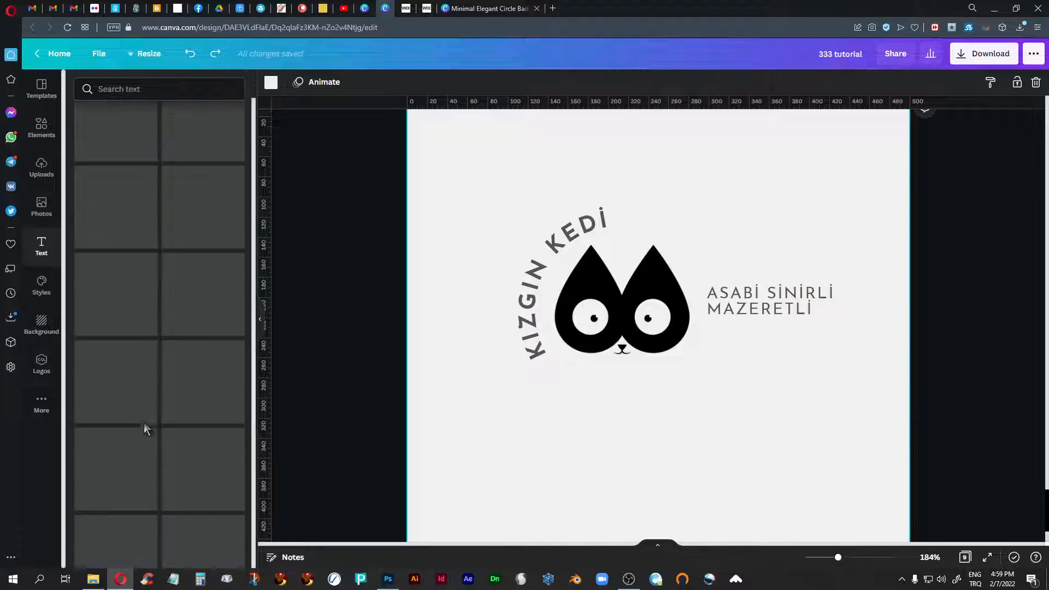
scroll(144, 422, up, 3)
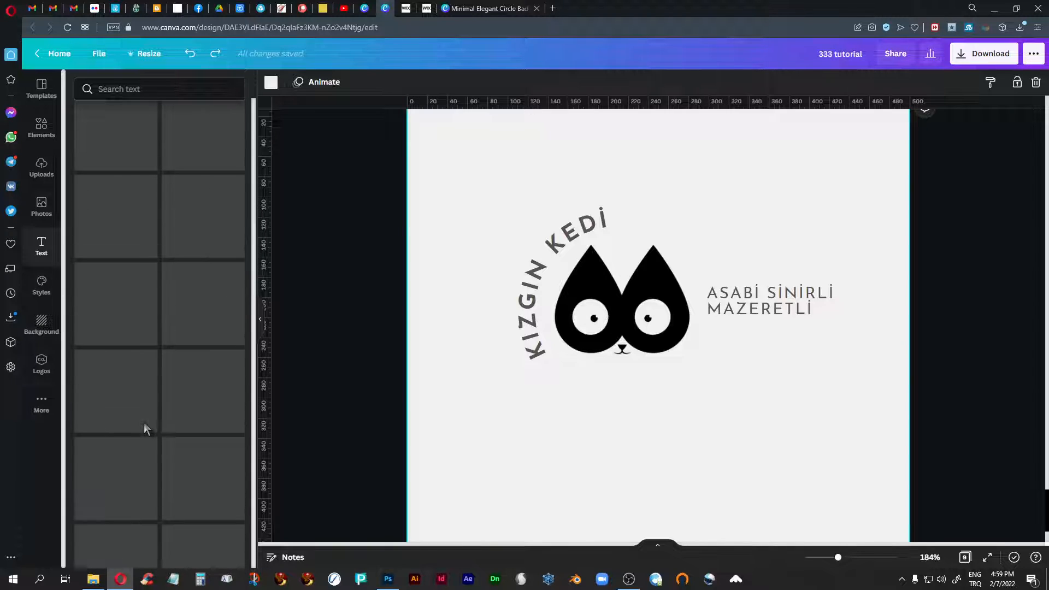
- Examine the trending style sets of paired fonts and color palettes, and view the end of page 9
click(41, 290)
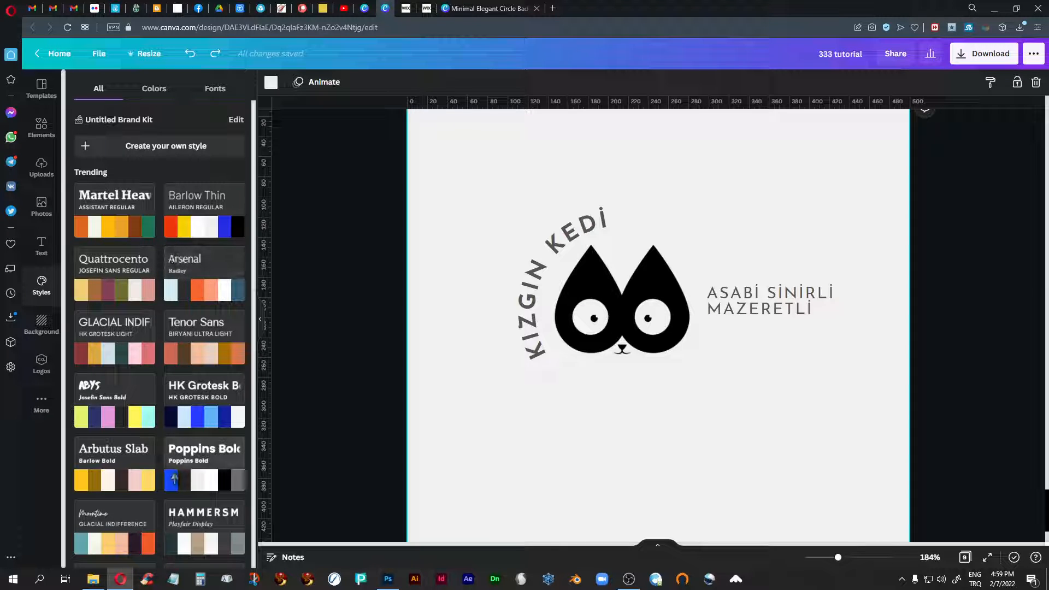
scroll(219, 465, down, 5)
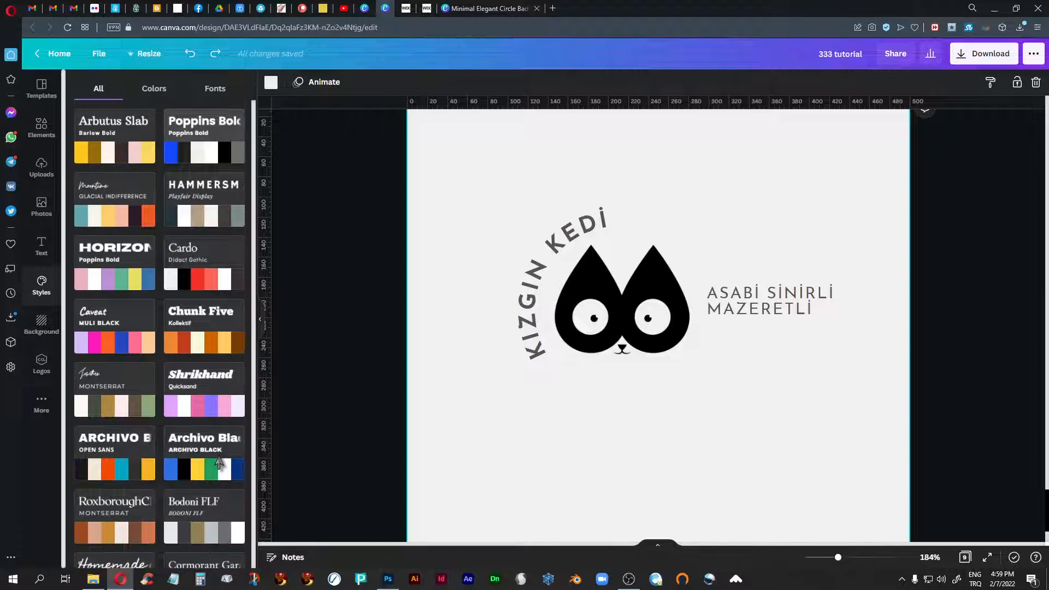
scroll(219, 462, down, 5)
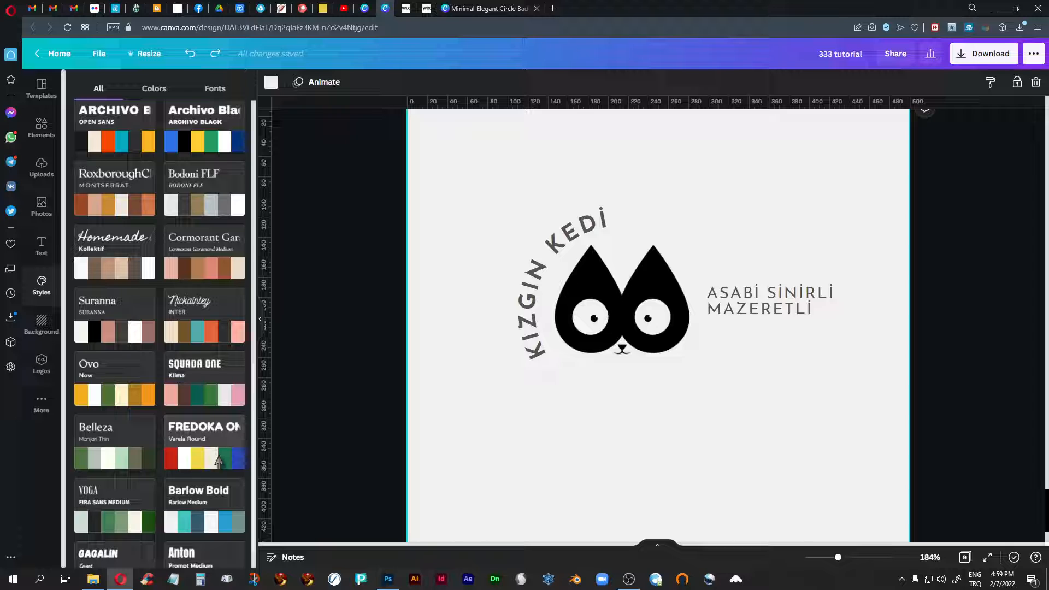
scroll(218, 462, up, 2)
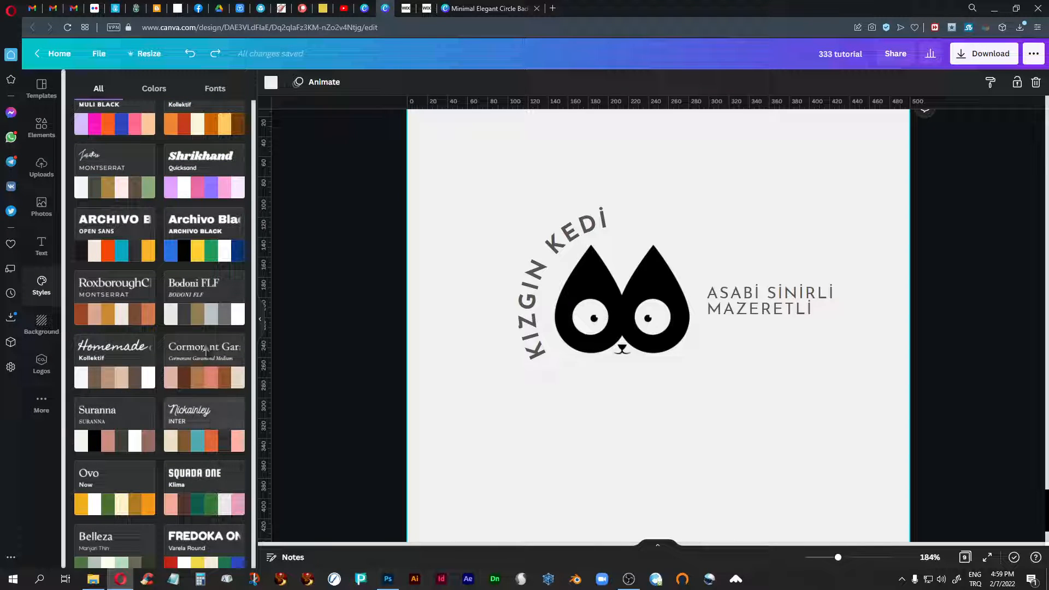
scroll(196, 426, up, 4)
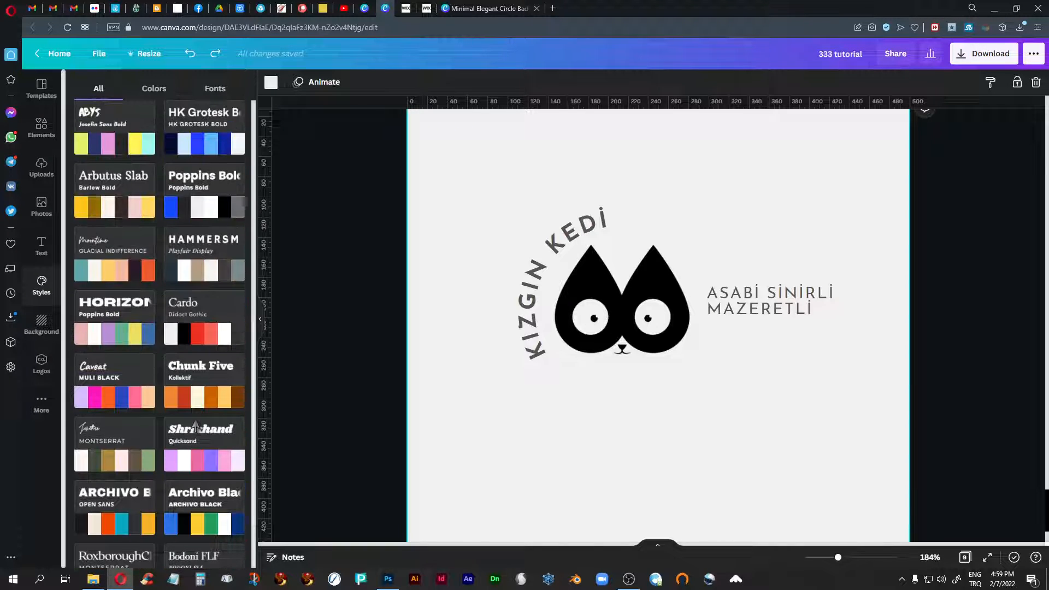
scroll(196, 426, up, 5)
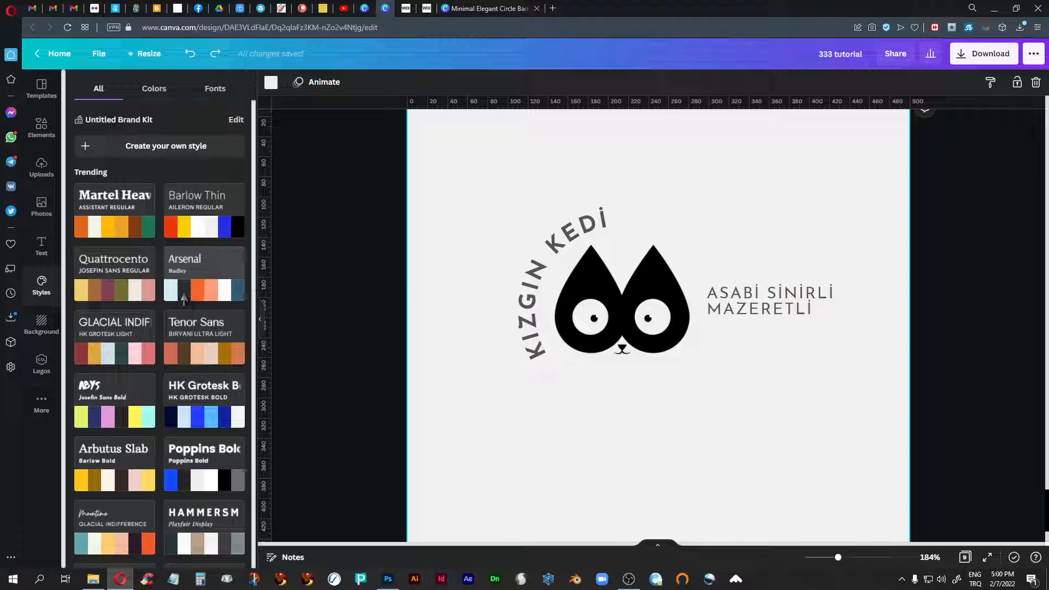
scroll(354, 399, down, 2)
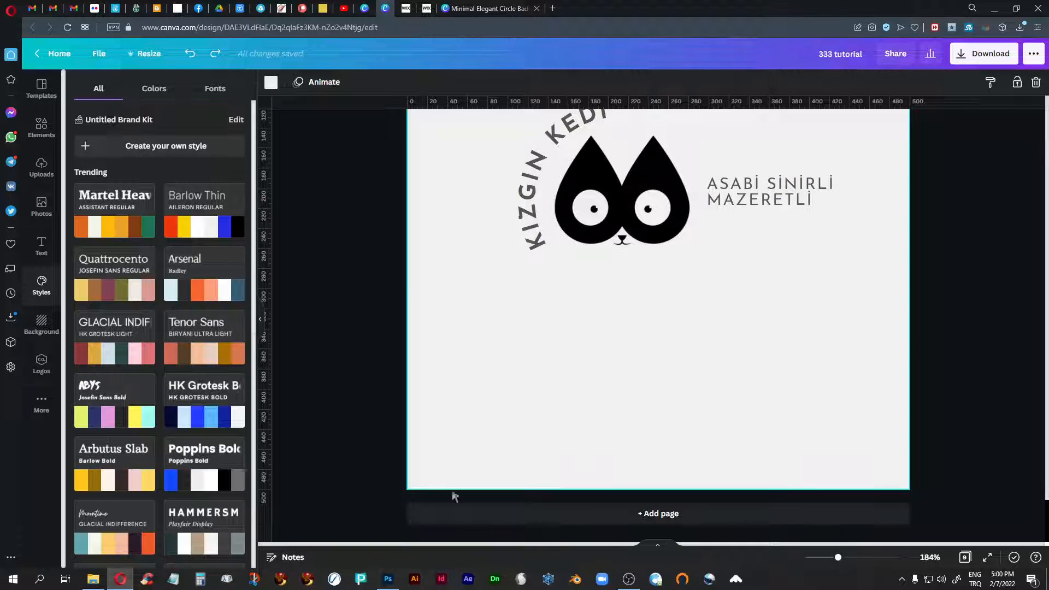
- Add page 10 and apply the Arsenal and Radley style set to it, checking its heading and subheading
click(620, 511)
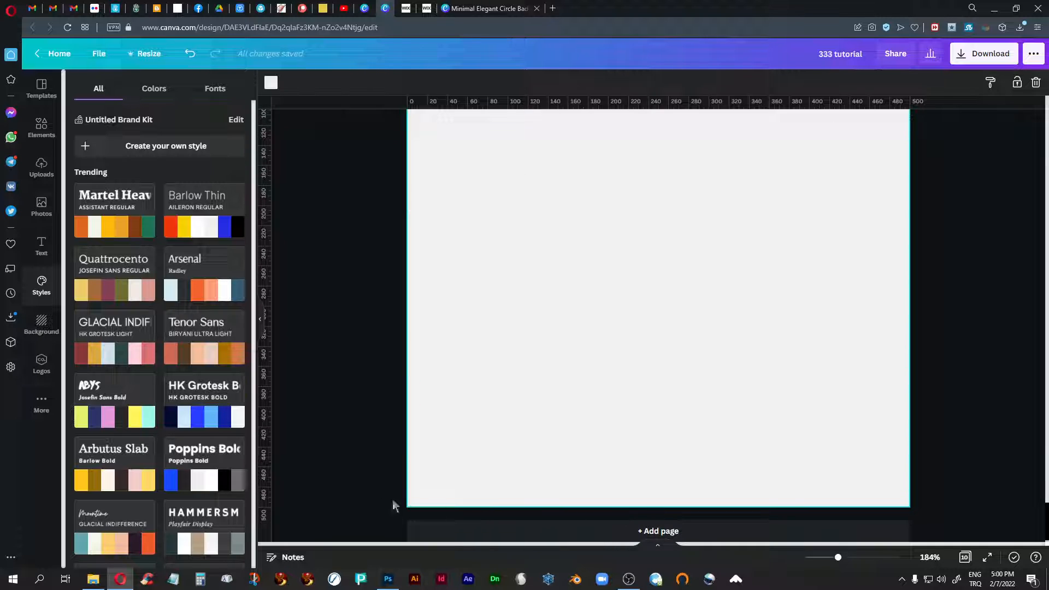
click(187, 300)
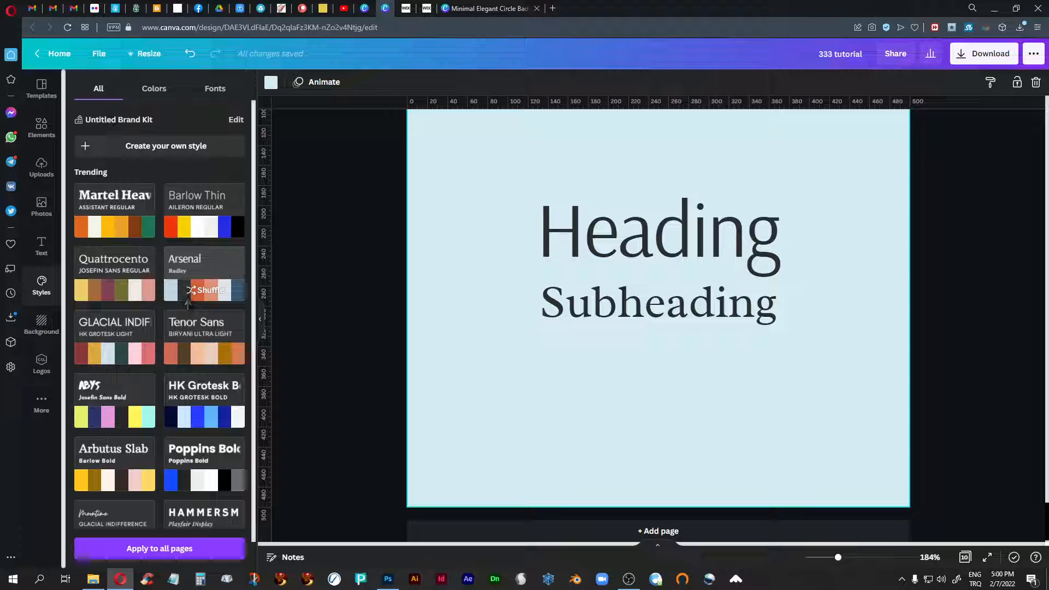
scroll(483, 414, up, 3)
scroll(482, 414, down, 2)
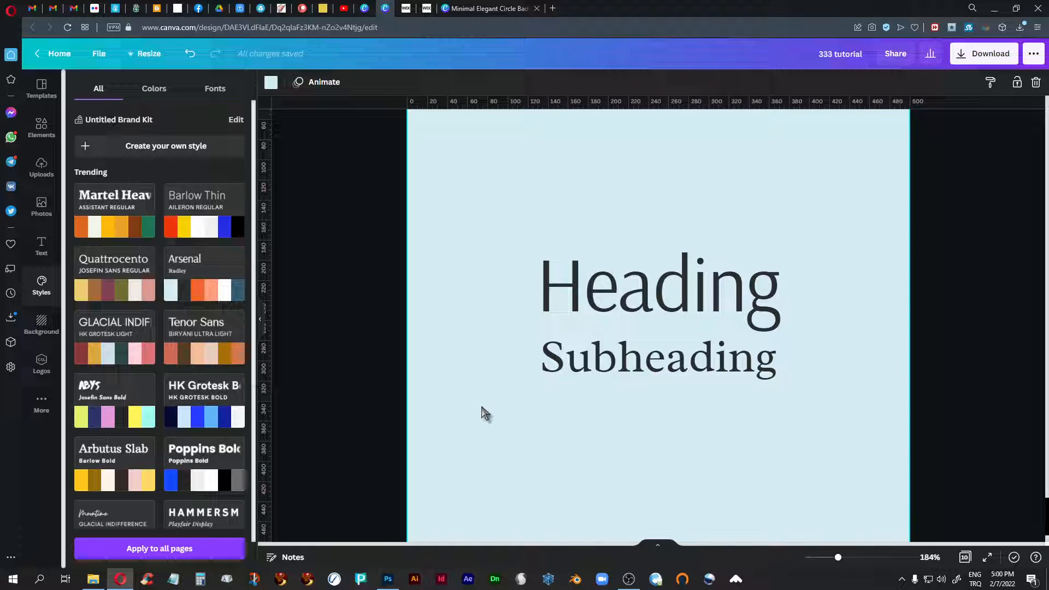
click(610, 305)
click(589, 360)
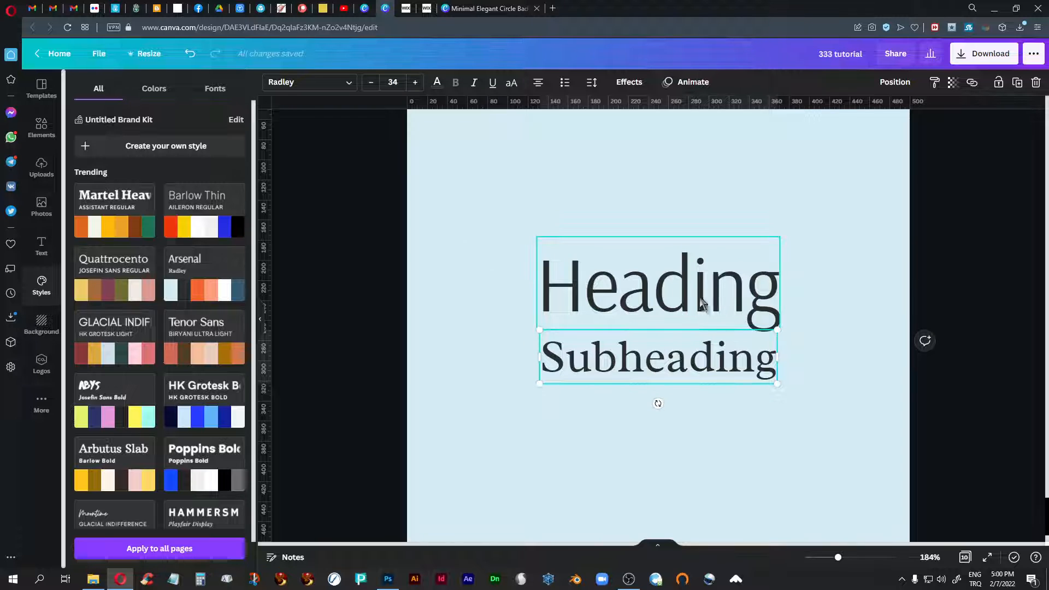
- Shuffle the Arsenal style's color palette on page 10 through several variations, and delete the page
click(202, 294)
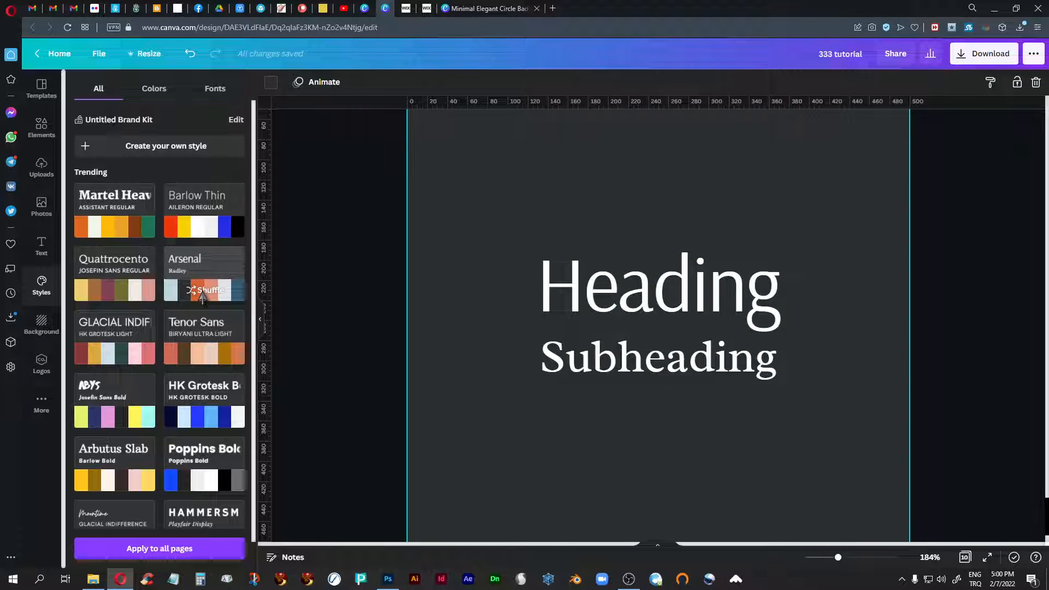
click(201, 294)
click(202, 294)
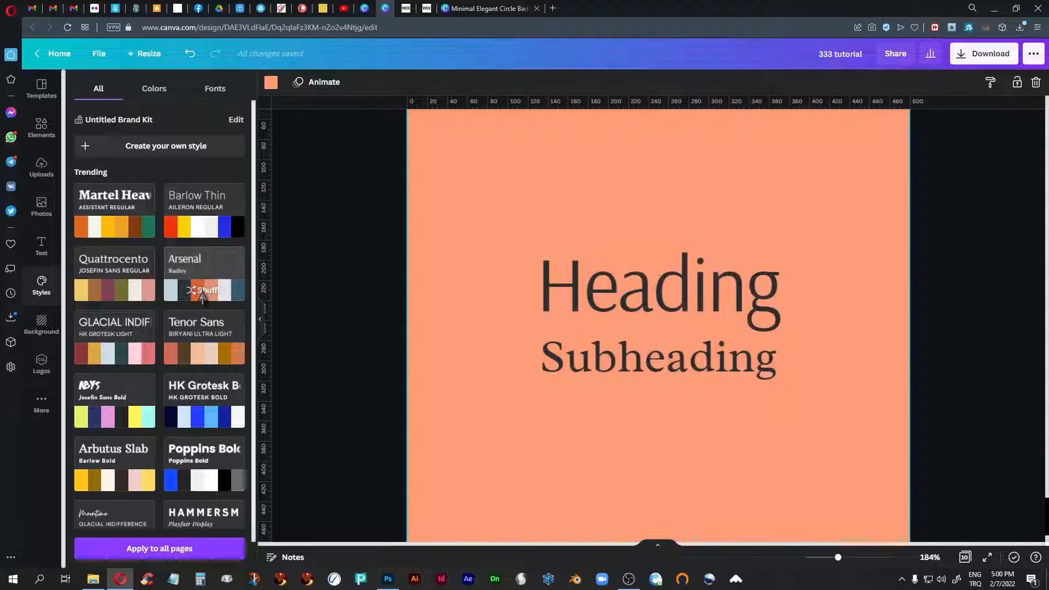
click(202, 294)
scroll(440, 350, up, 4)
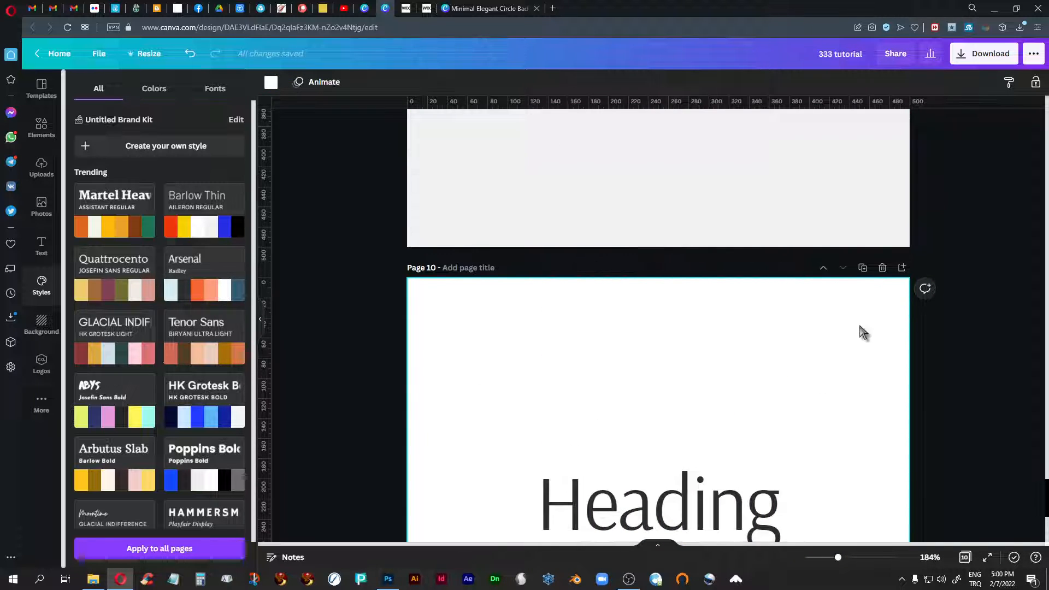
click(882, 267)
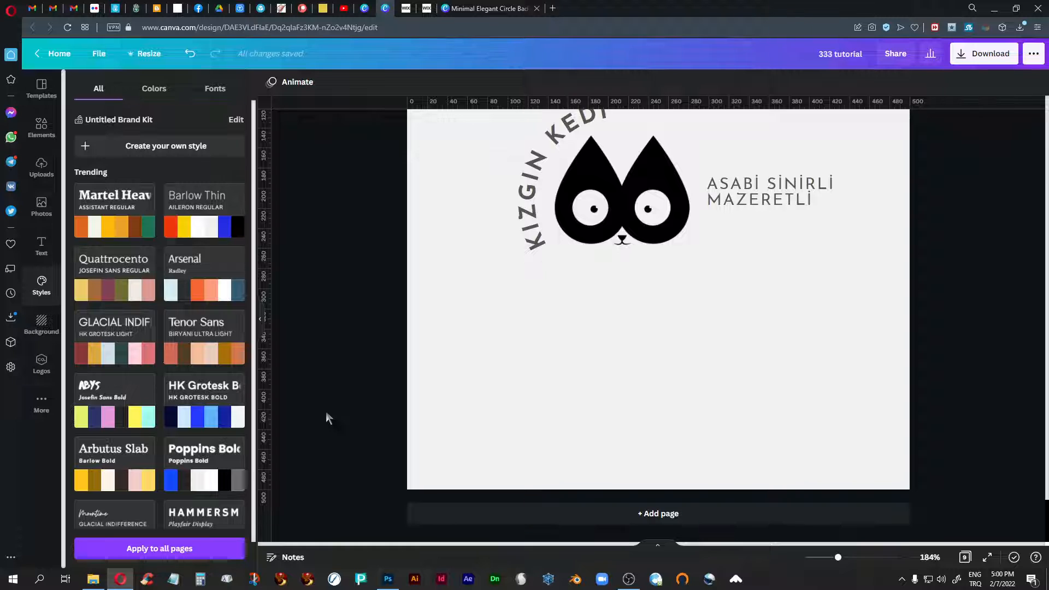
- Look back over the original and cat logos from page 9 up to page 5, comparing pages 5 and 6
scroll(325, 411, up, 15)
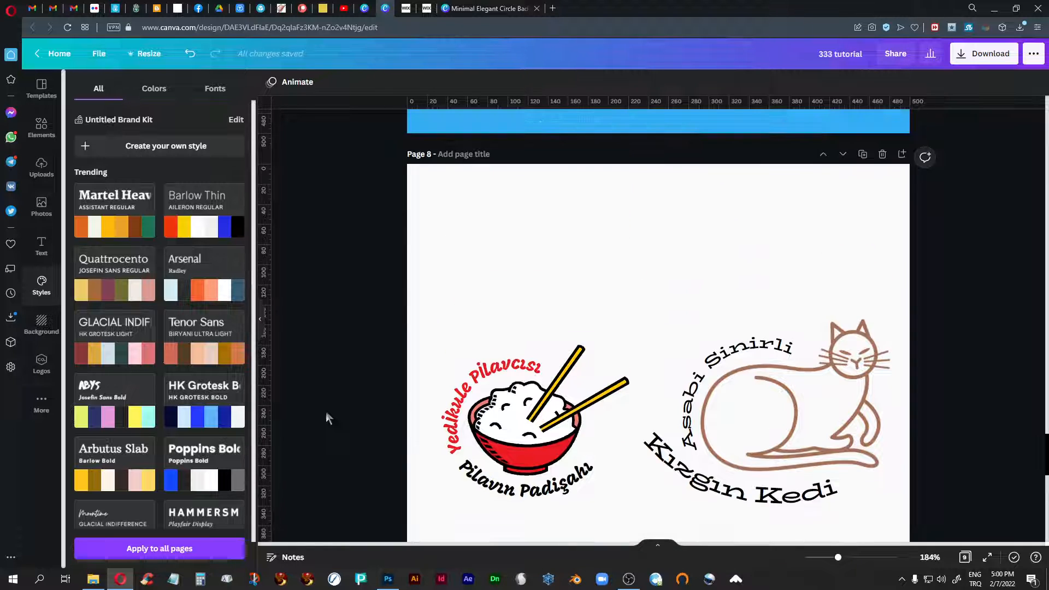
scroll(326, 418, up, 10)
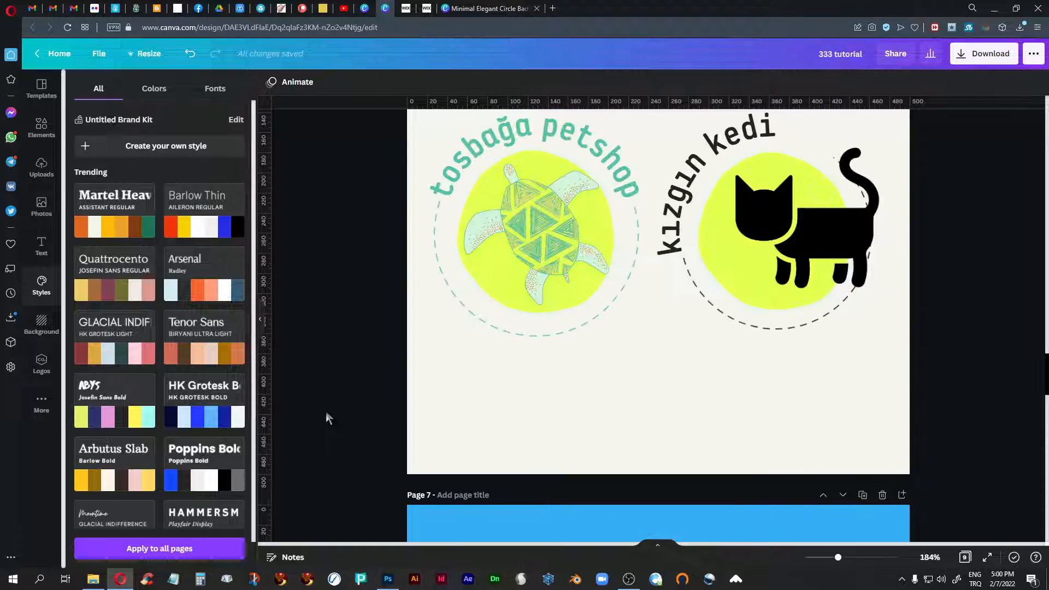
scroll(327, 415, down, 3)
scroll(327, 415, up, 4)
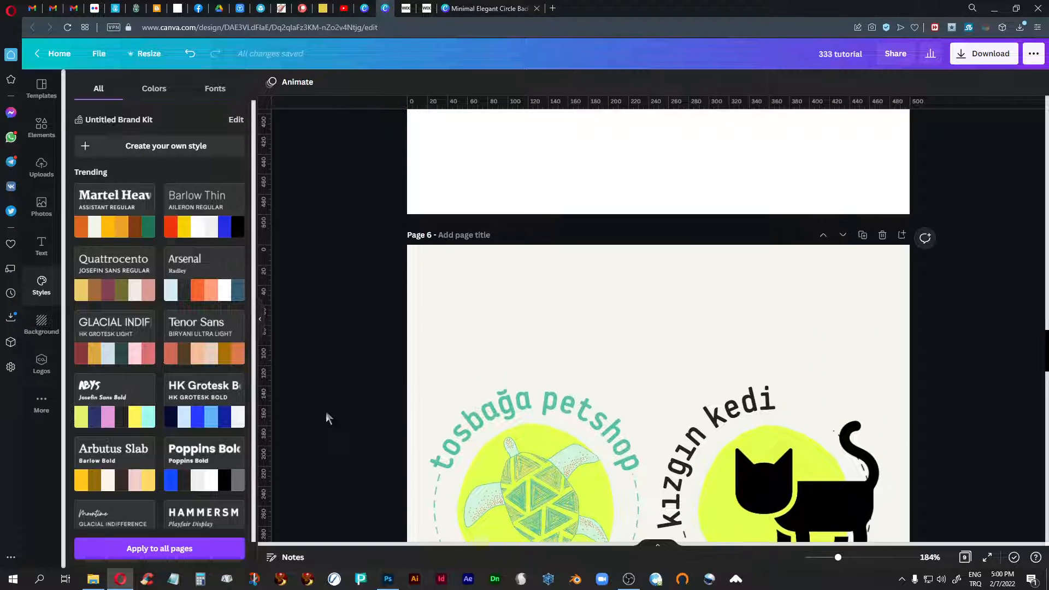
scroll(326, 411, up, 7)
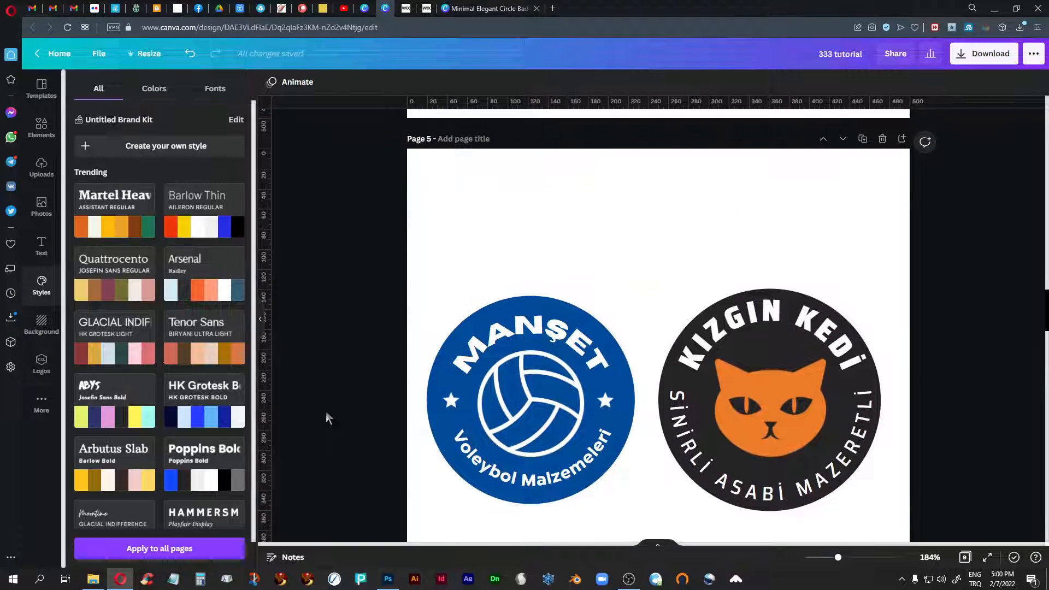
scroll(326, 412, down, 2)
scroll(326, 412, down, 6)
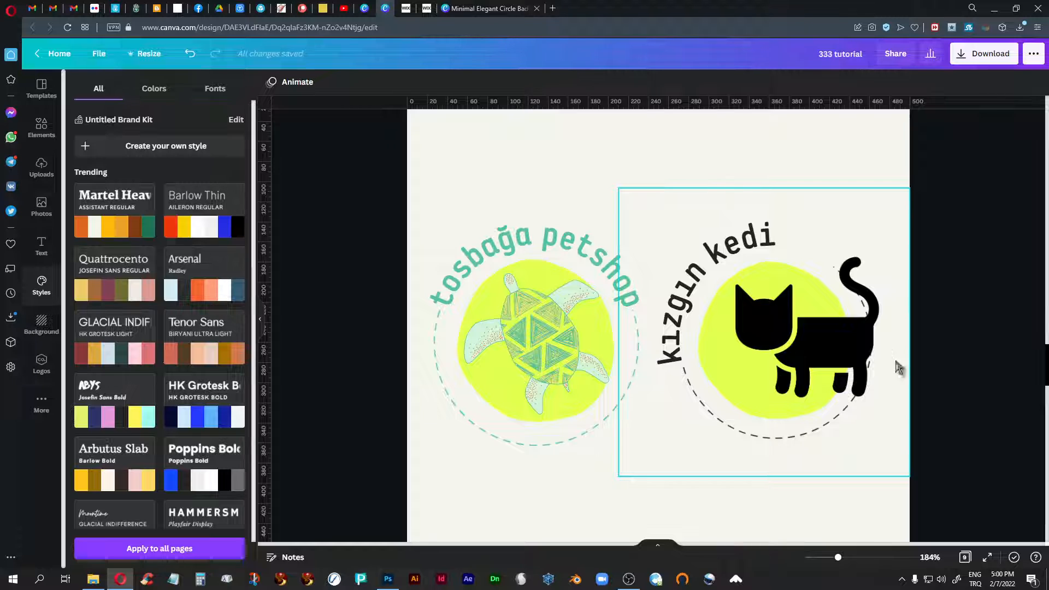
scroll(938, 340, up, 3)
scroll(940, 347, up, 5)
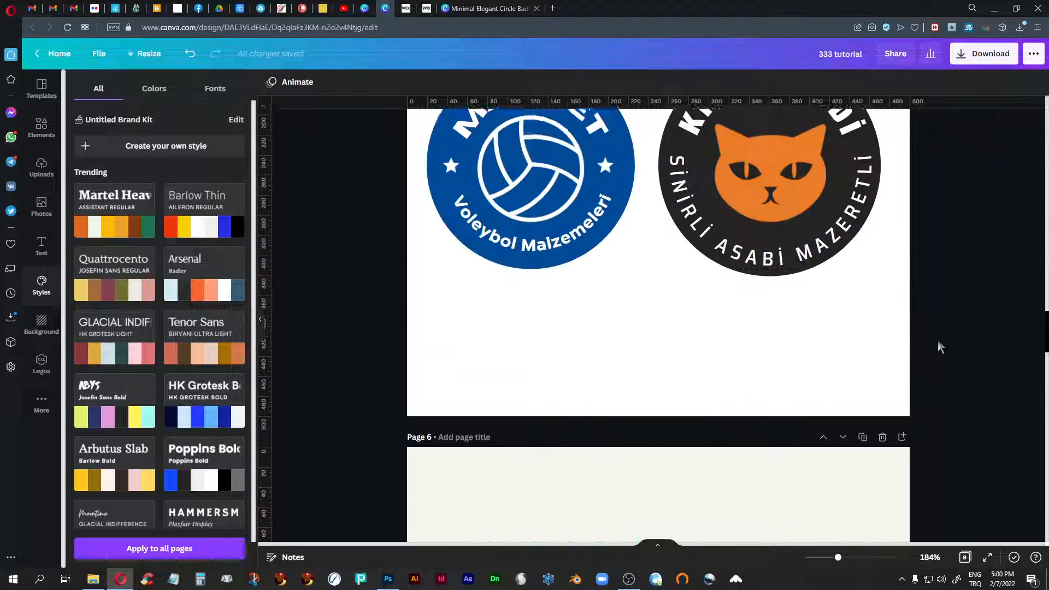
scroll(938, 340, down, 1)
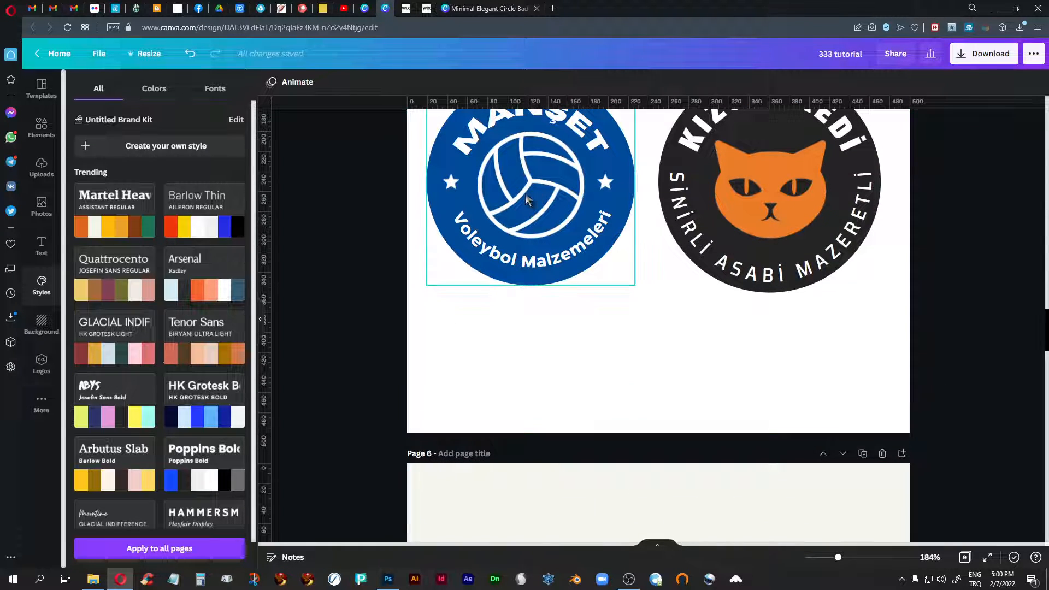
- Delete the blue MANŞET volleyball logo from page 5
scroll(877, 385, up, 2)
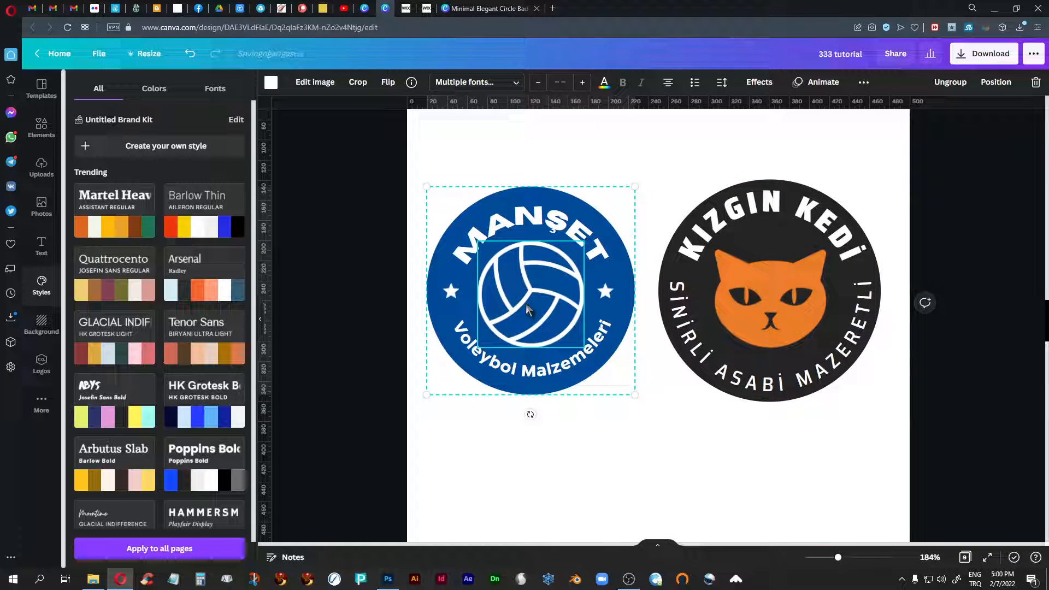
click(389, 158)
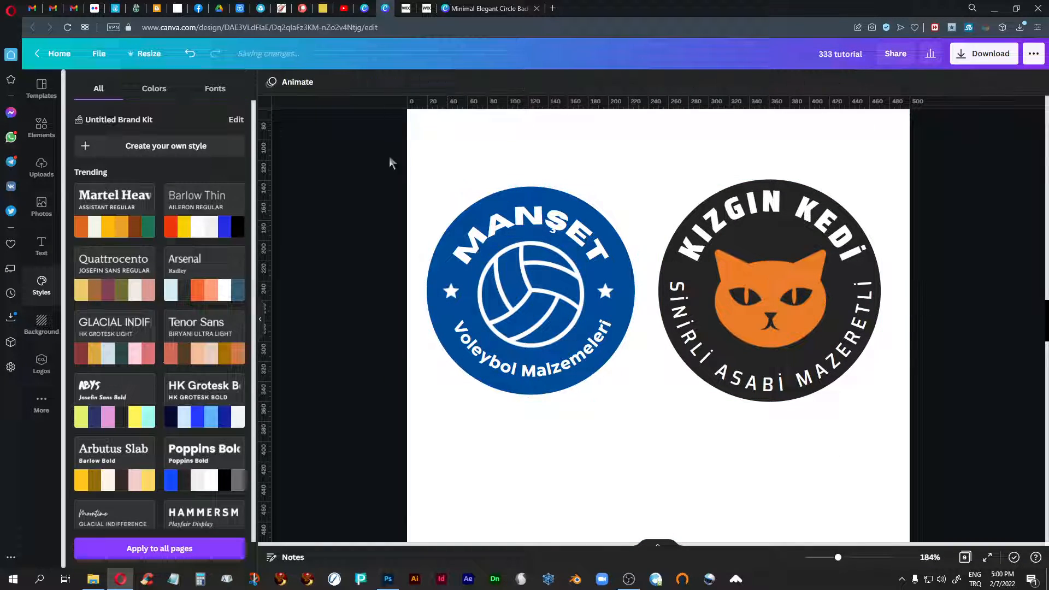
drag(662, 159, 498, 385)
drag(646, 466, 381, 160)
key(Delete)
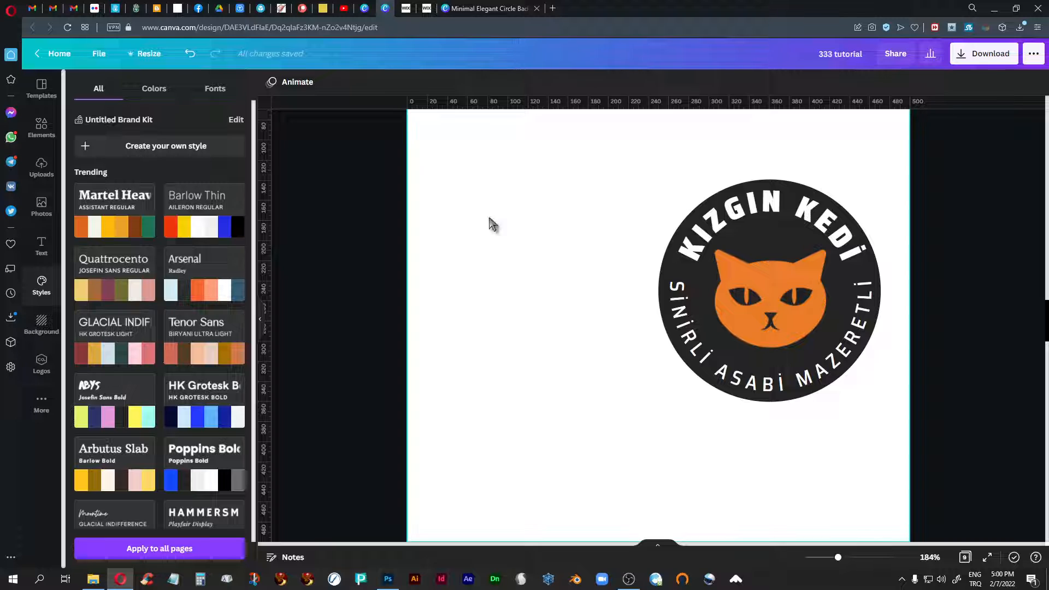
- Enlarge the round KIZGIN KEDİ badge on page 5 to about 415 px wide and move it to the middle of the page
click(769, 268)
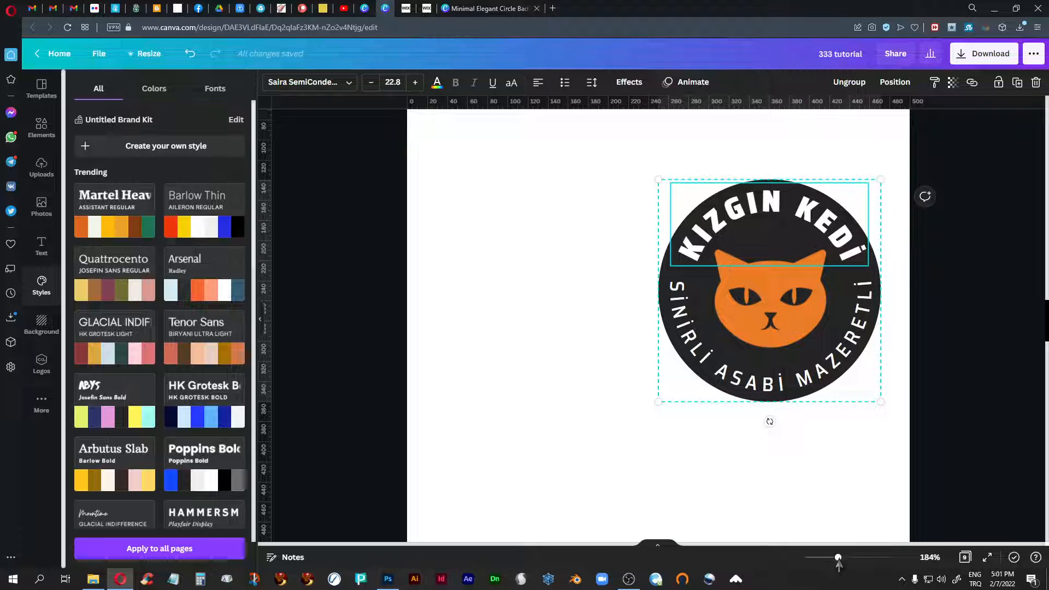
drag(838, 557, 829, 558)
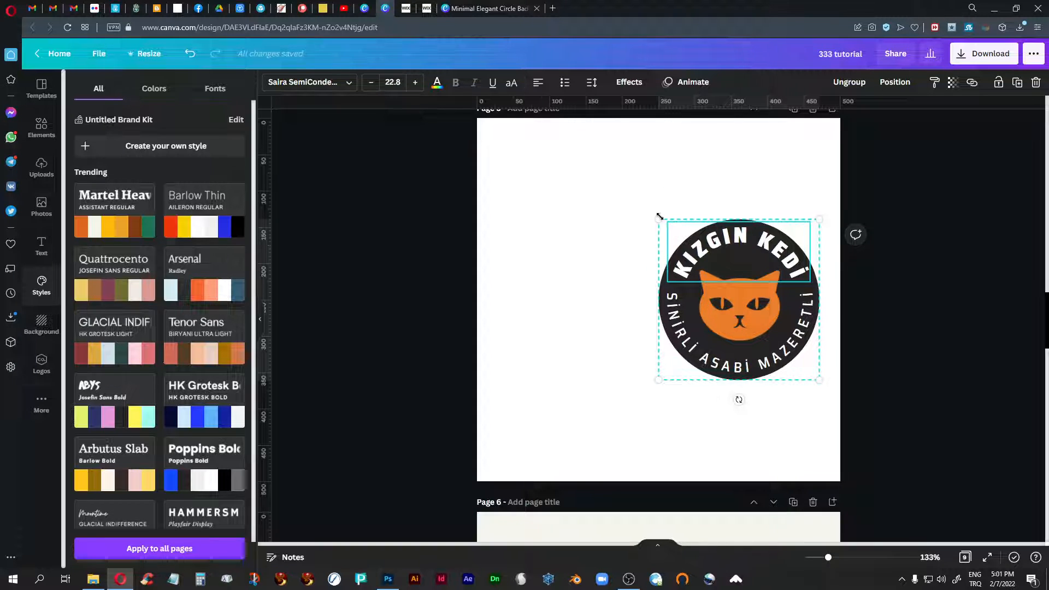
drag(659, 219, 522, 136)
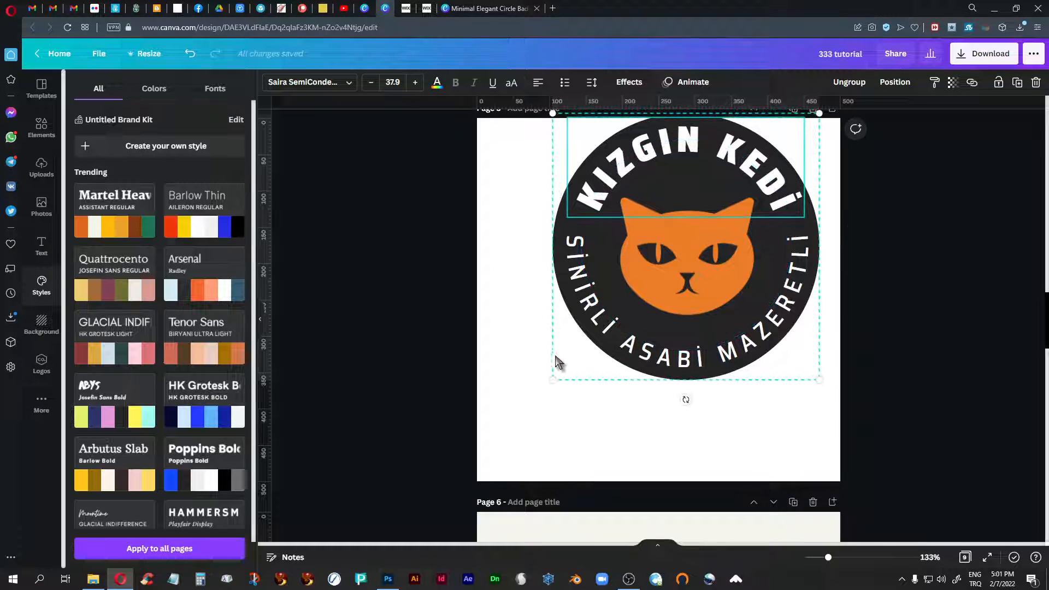
drag(552, 380, 516, 417)
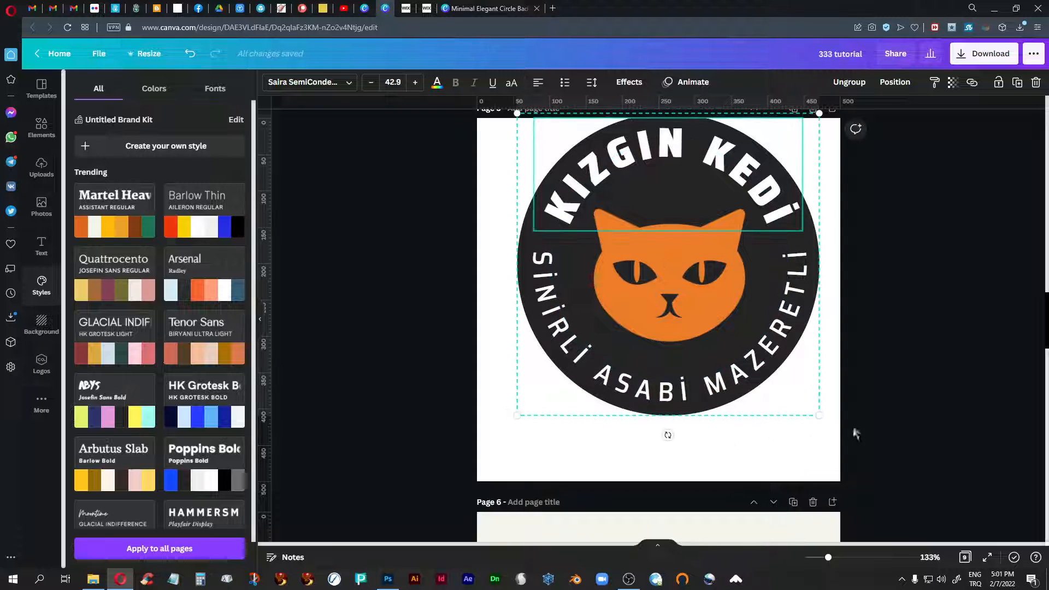
scroll(970, 375, up, 2)
scroll(970, 375, down, 1)
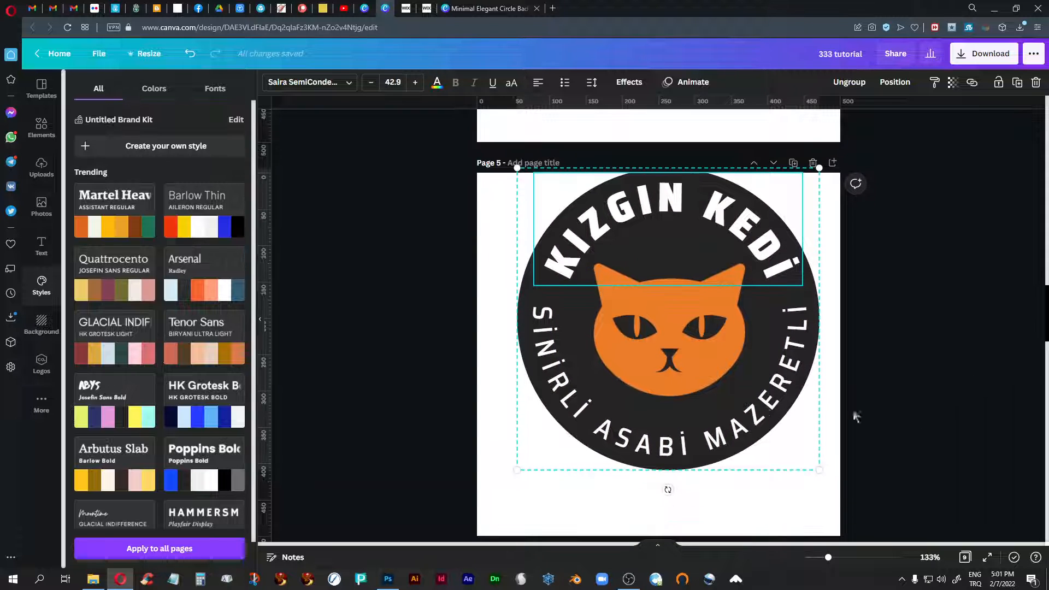
drag(673, 324, 670, 359)
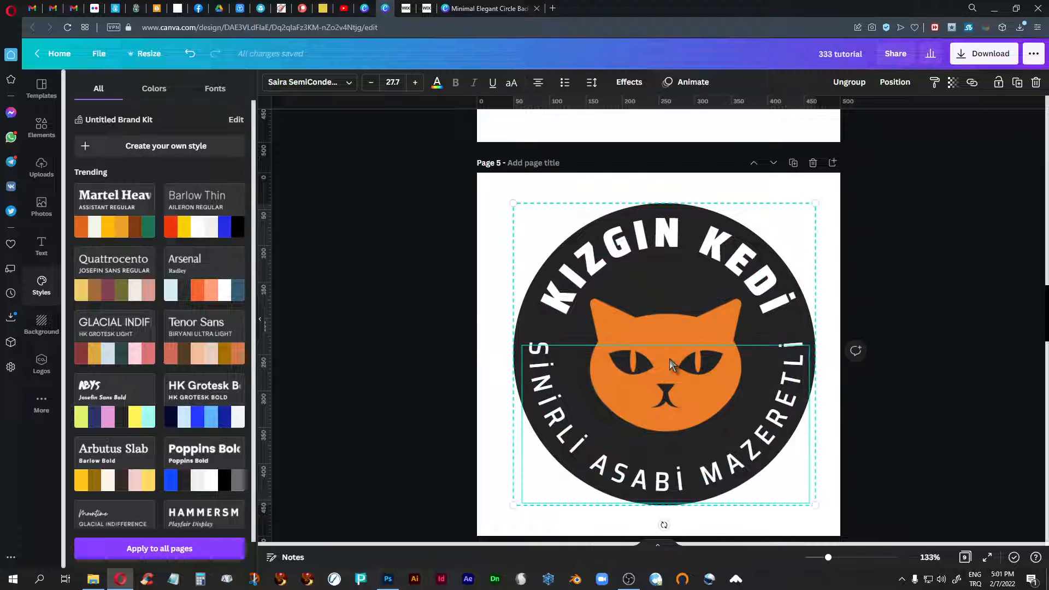
click(963, 222)
- Configure the design's download as PNG with a transparent background and a size multiplier of 2.5
scroll(637, 287, up, 5)
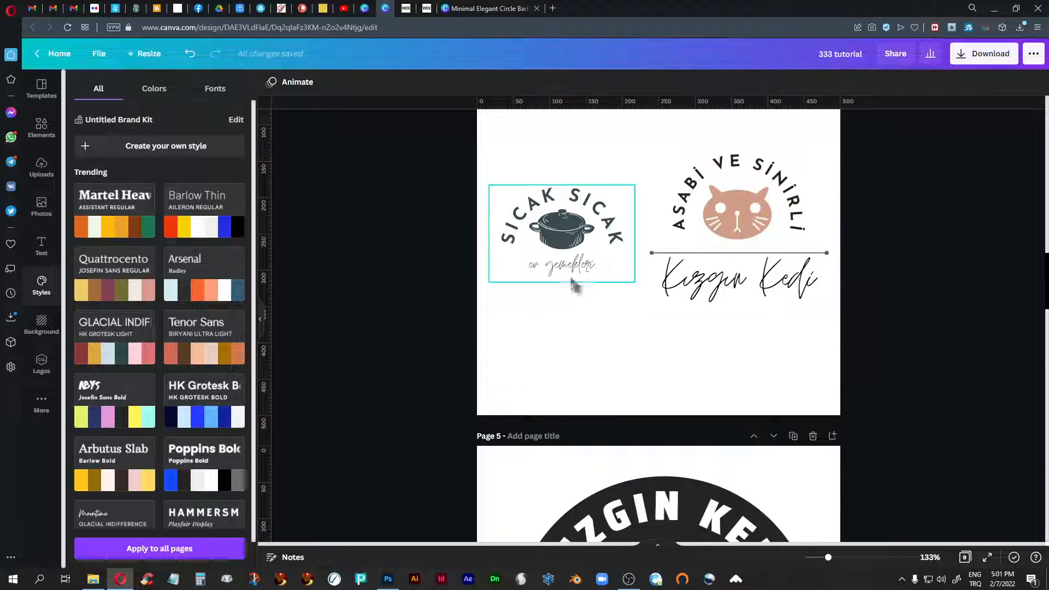
scroll(903, 264, down, 1)
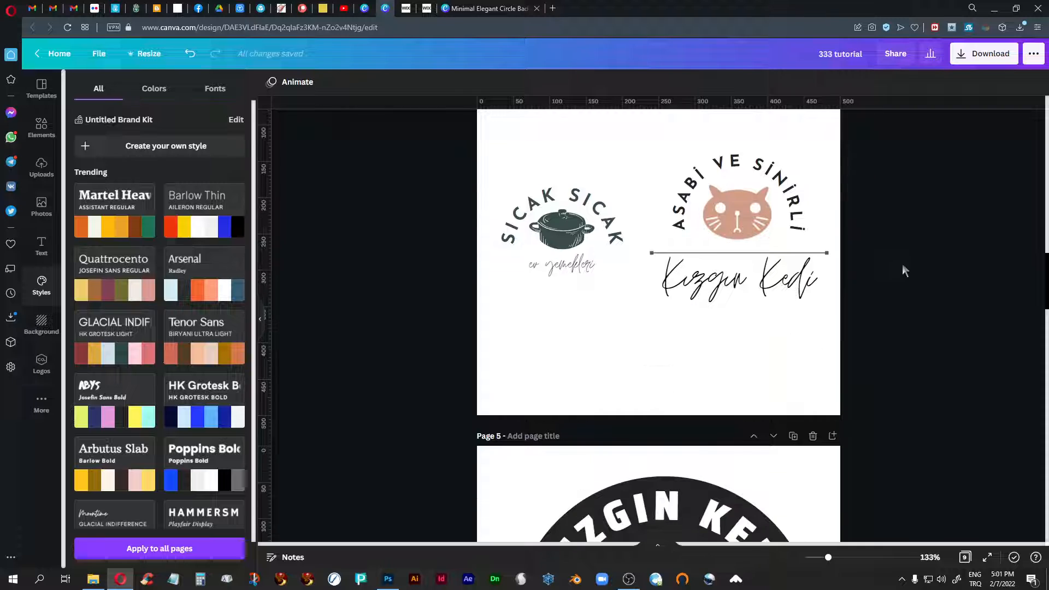
click(984, 59)
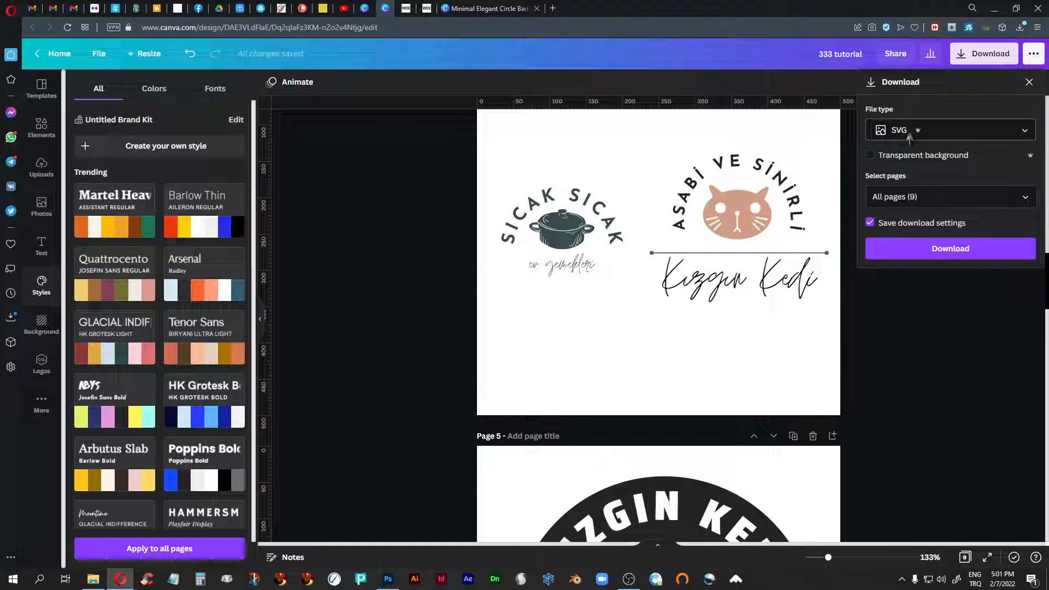
click(1025, 133)
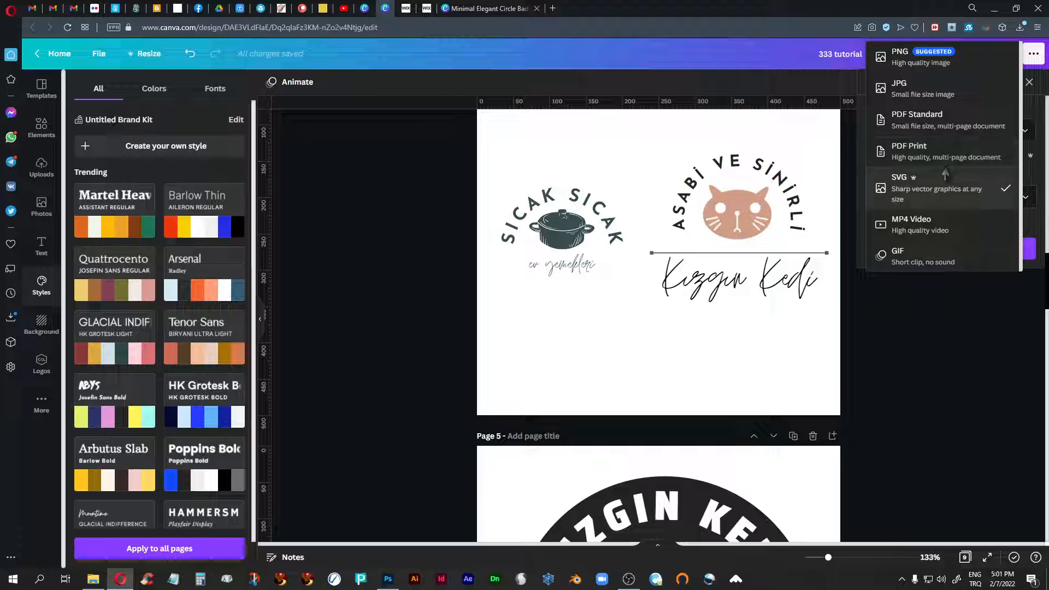
click(903, 56)
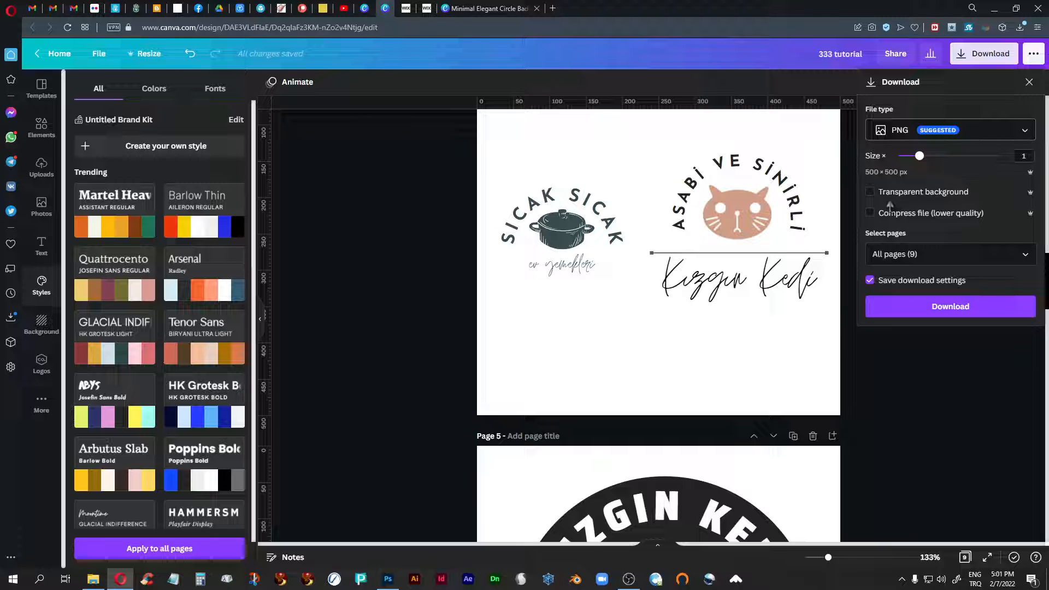
click(870, 193)
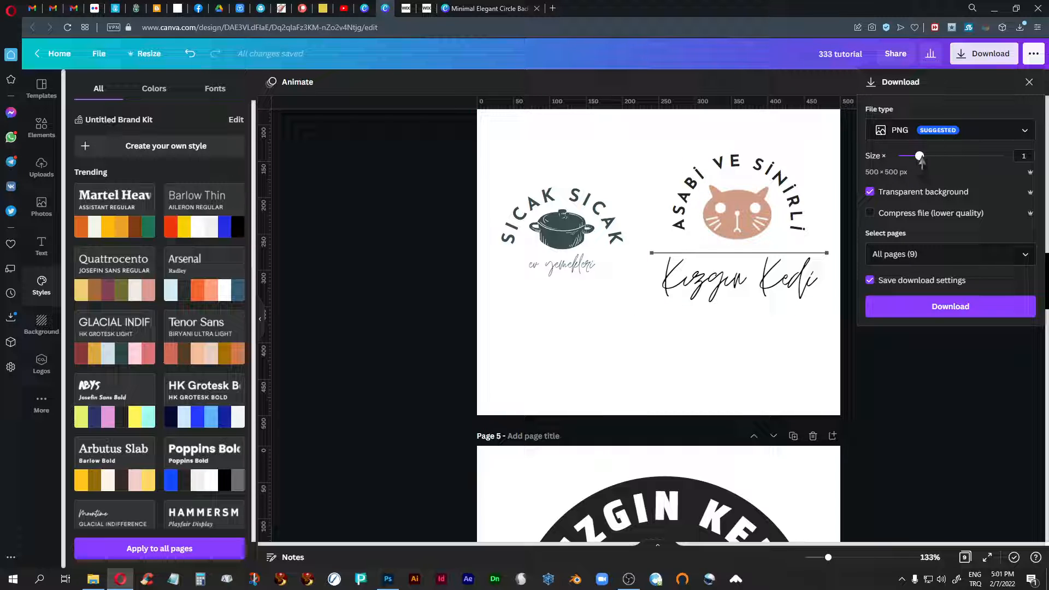
drag(920, 157, 984, 171)
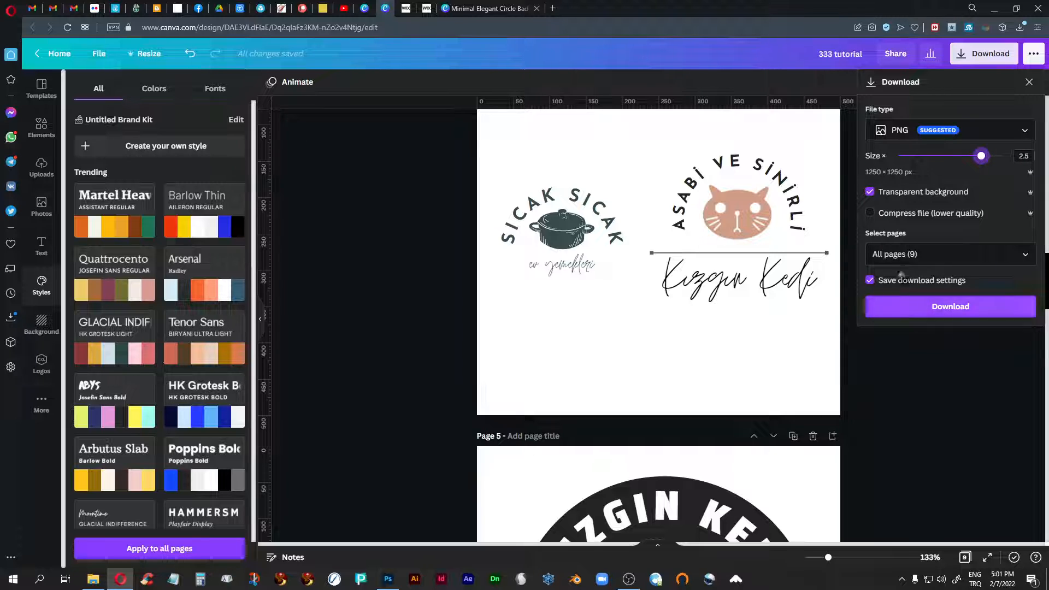
- Examine the page choices and the available file types for the download
click(1025, 255)
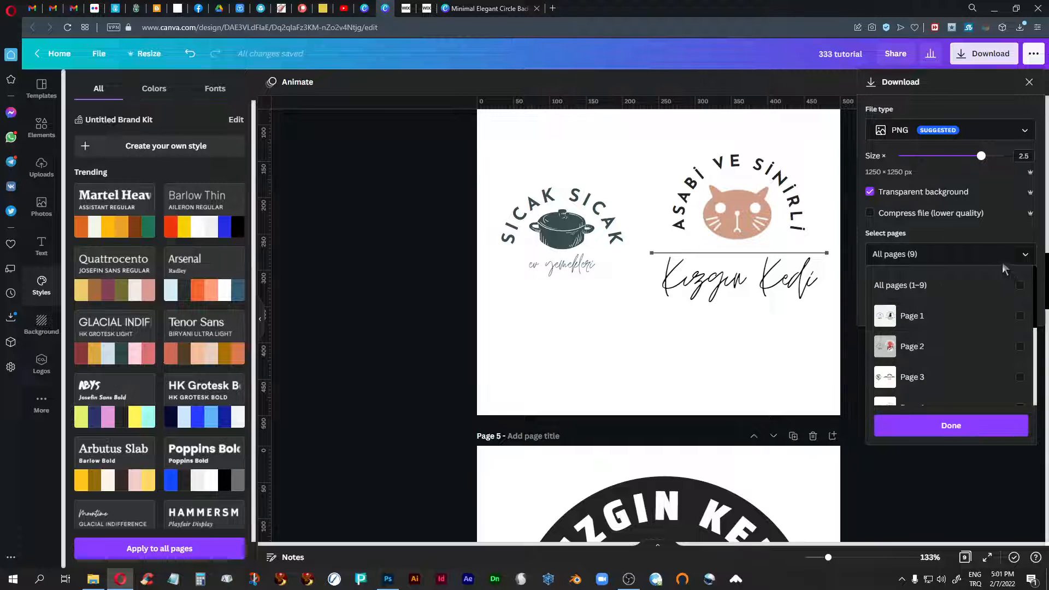
click(1009, 230)
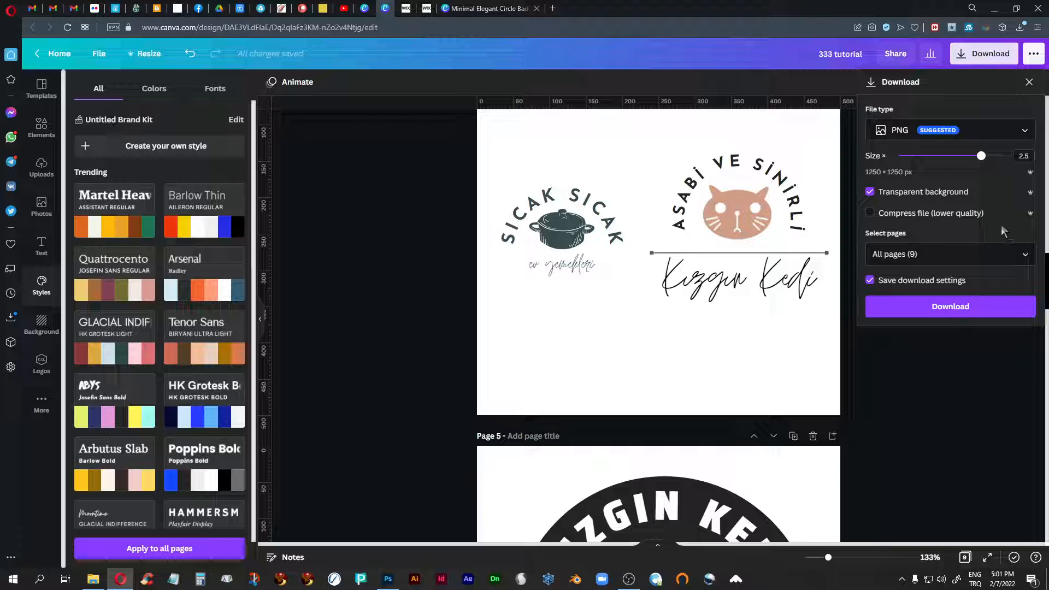
click(1028, 134)
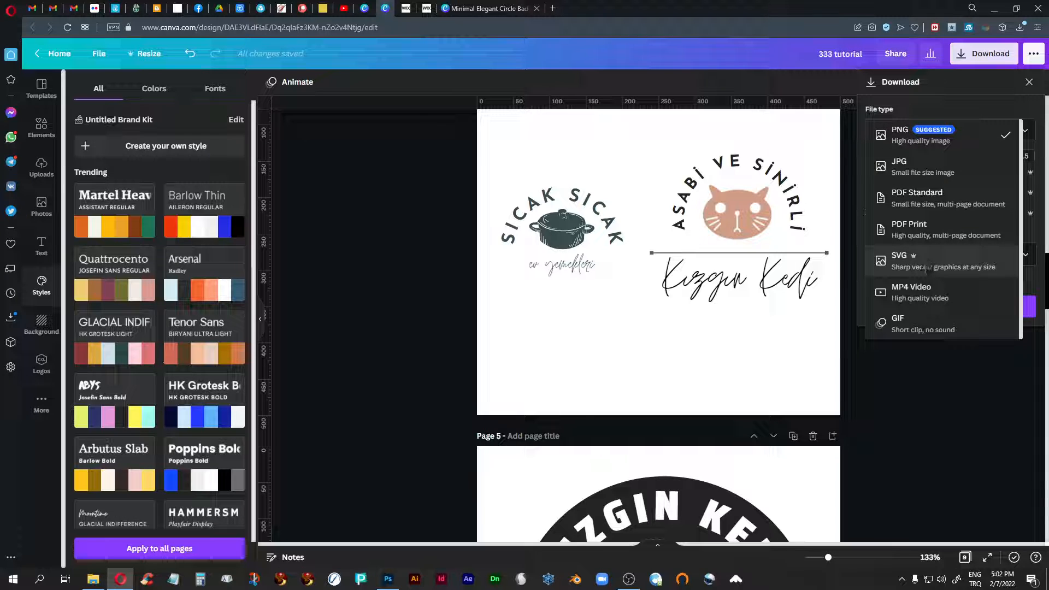
click(973, 76)
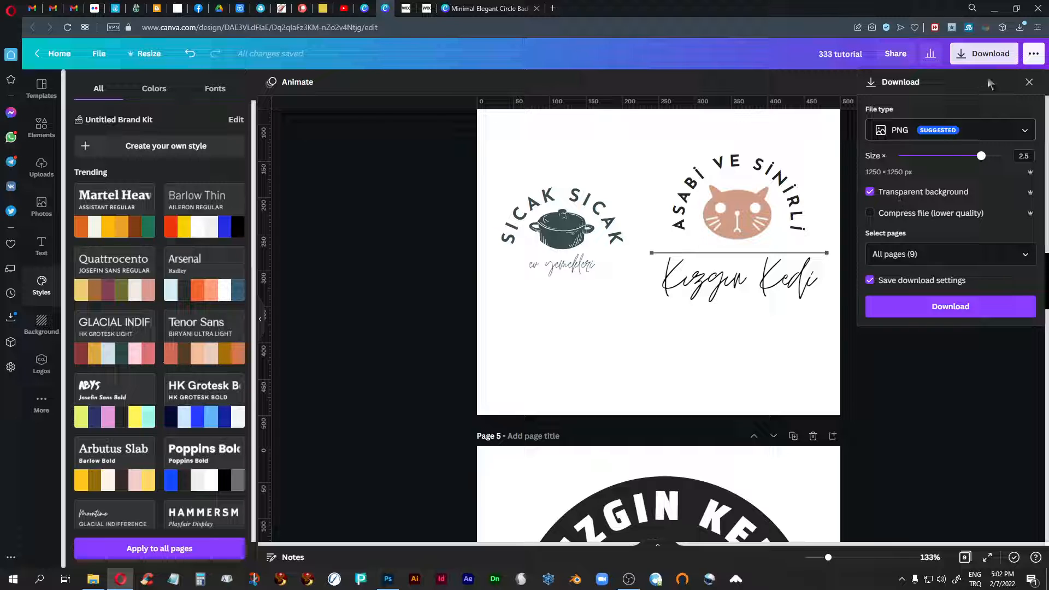
- Close the download settings and review the finished logos on the design's pages through page 9
click(1029, 82)
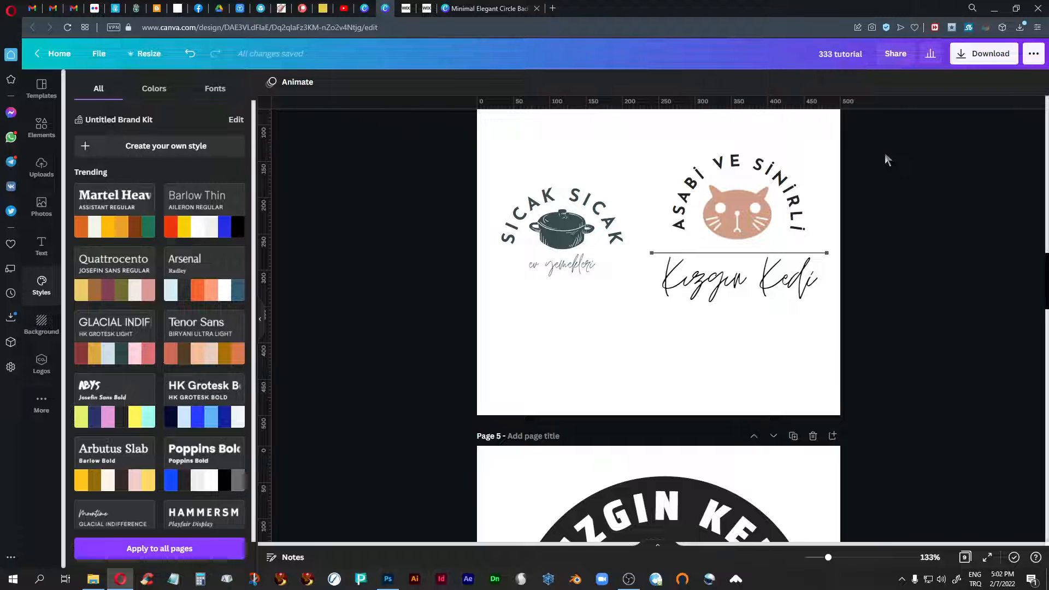
scroll(885, 153, up, 2)
scroll(884, 153, up, 10)
scroll(884, 153, down, 10)
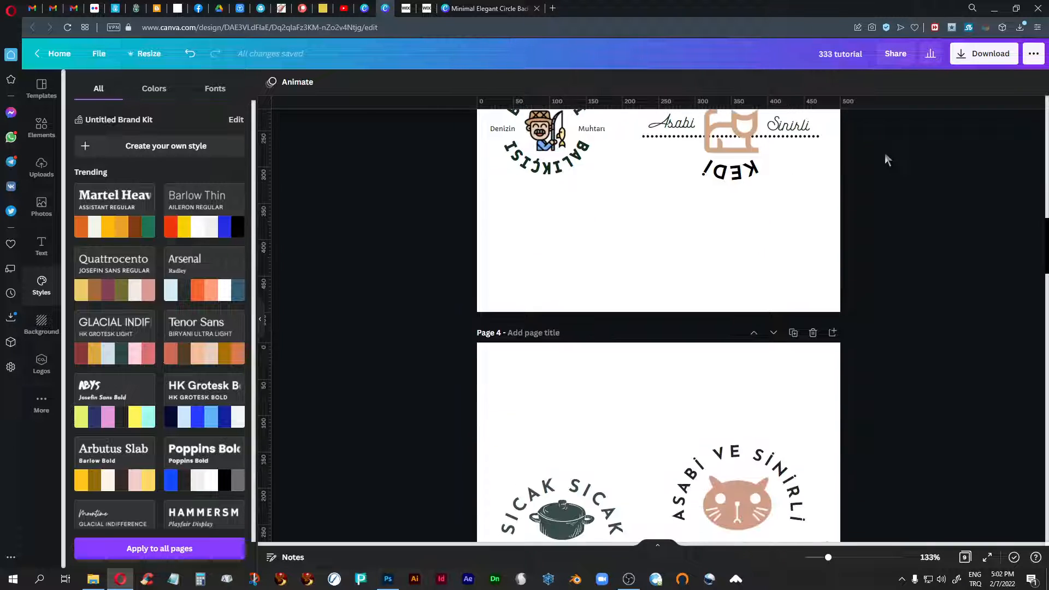
scroll(887, 157, down, 15)
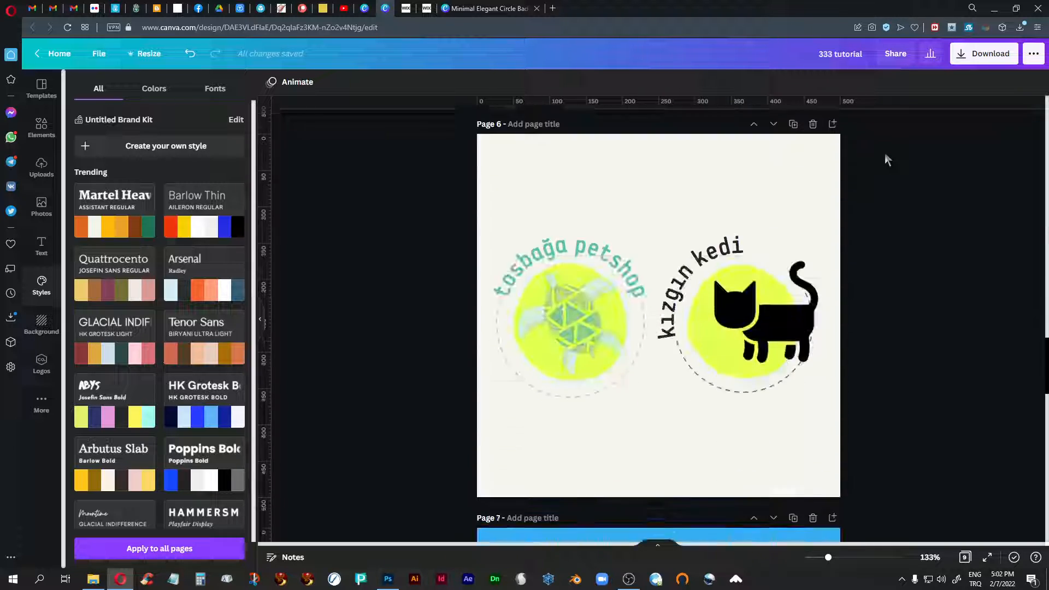
scroll(886, 156, down, 15)
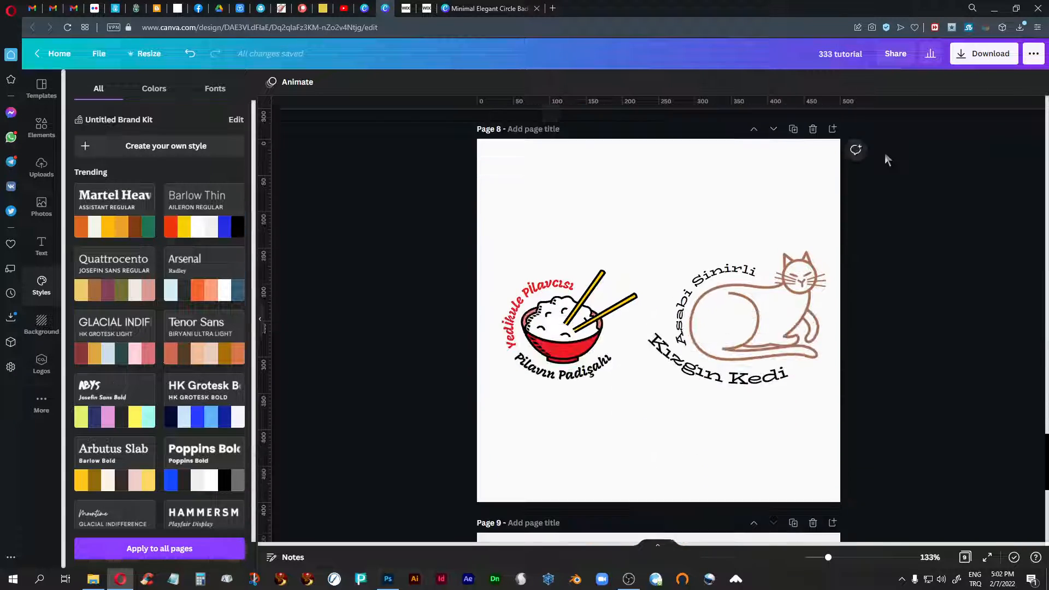
scroll(886, 158, down, 4)
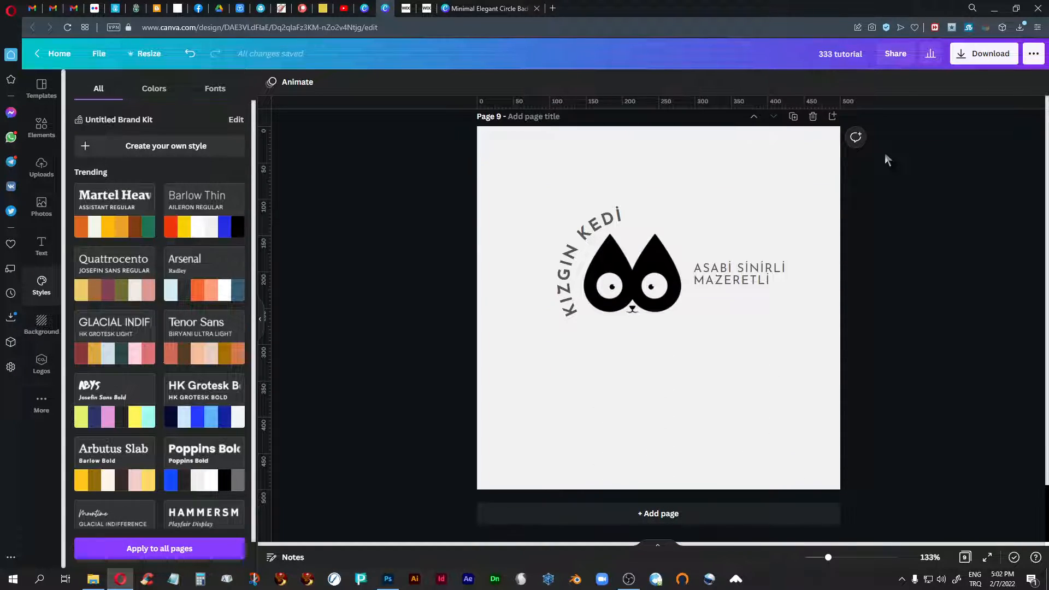
scroll(885, 158, up, 3)
scroll(886, 157, up, 3)
scroll(886, 158, down, 4)
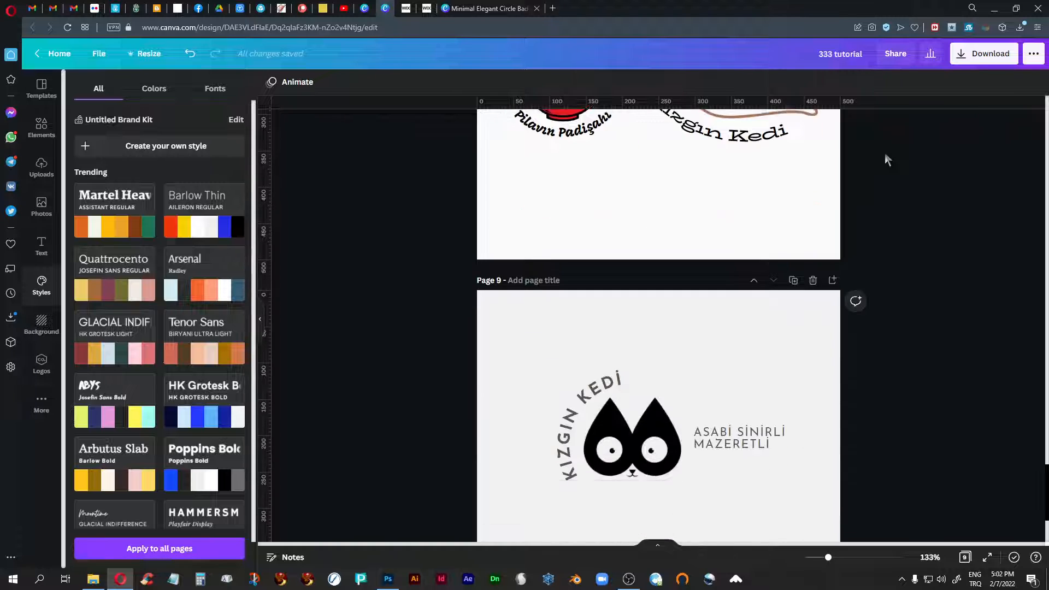
scroll(886, 159, down, 2)
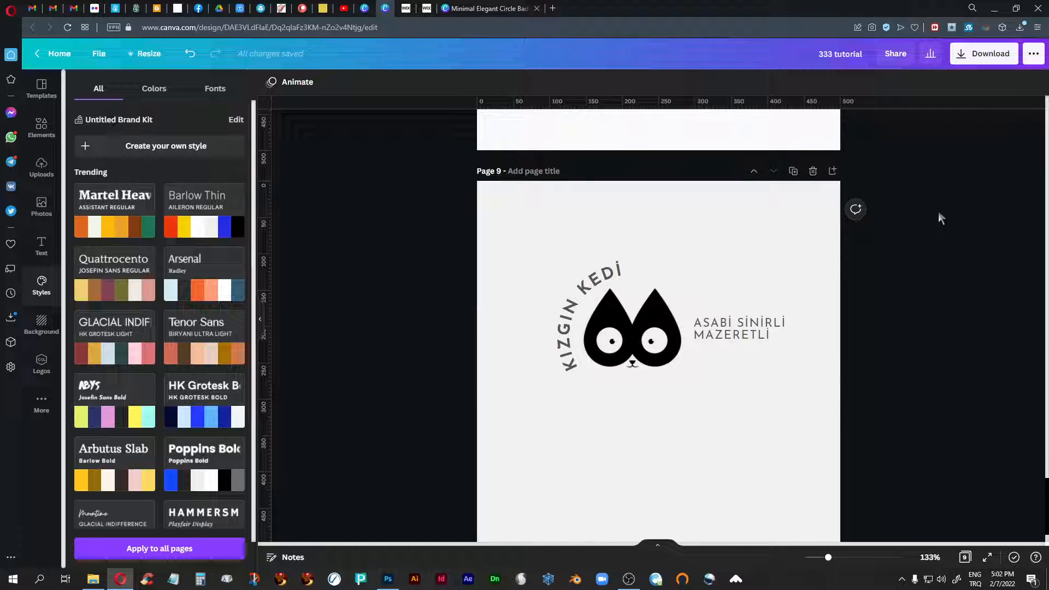